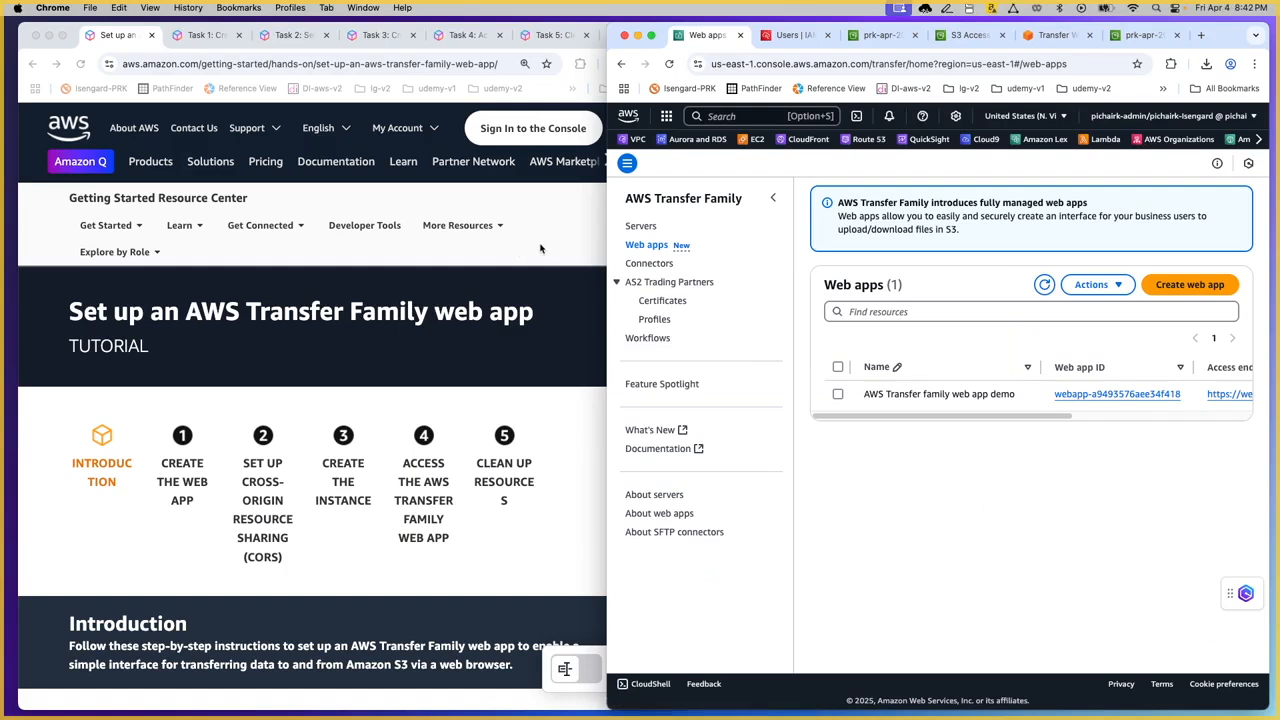
Read the tutorial's introduction page, covering the overview, architecture diagram, prerequisites and task list
left_click(42, 237)
left_click(84, 229)
left_click(84, 234)
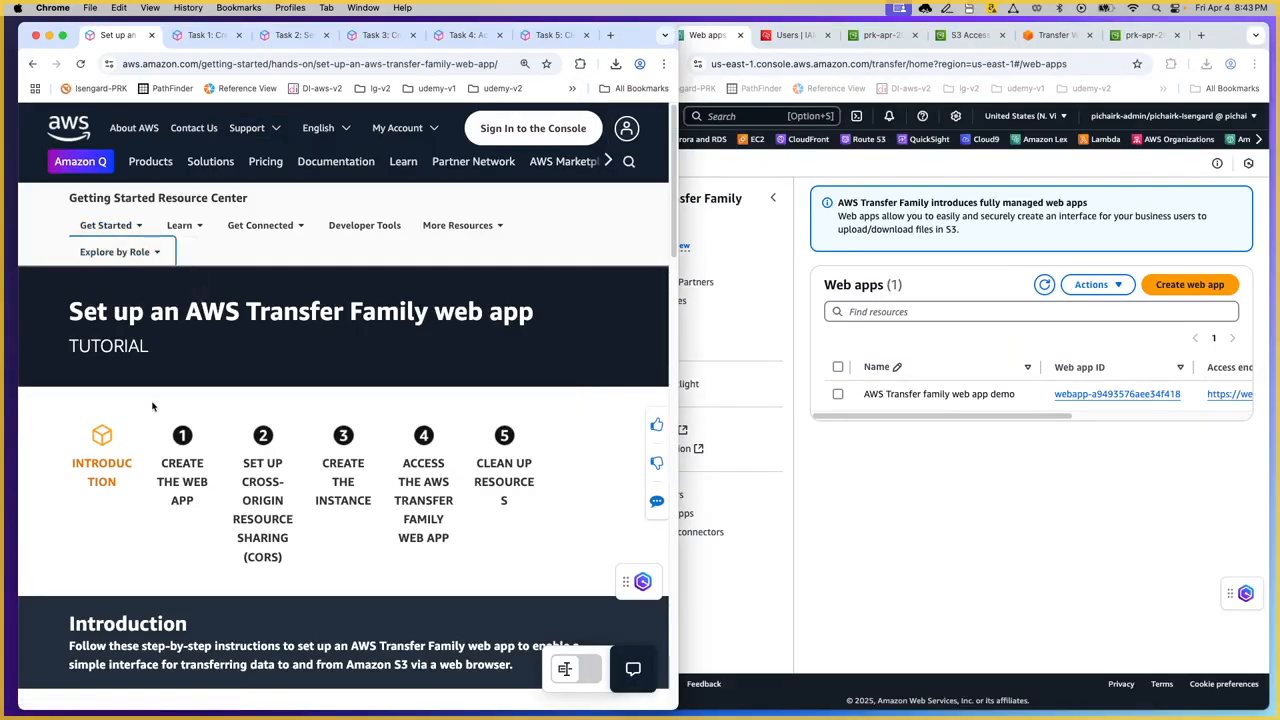
scroll(226, 395, "down", 2)
scroll(272, 388, "down", 5)
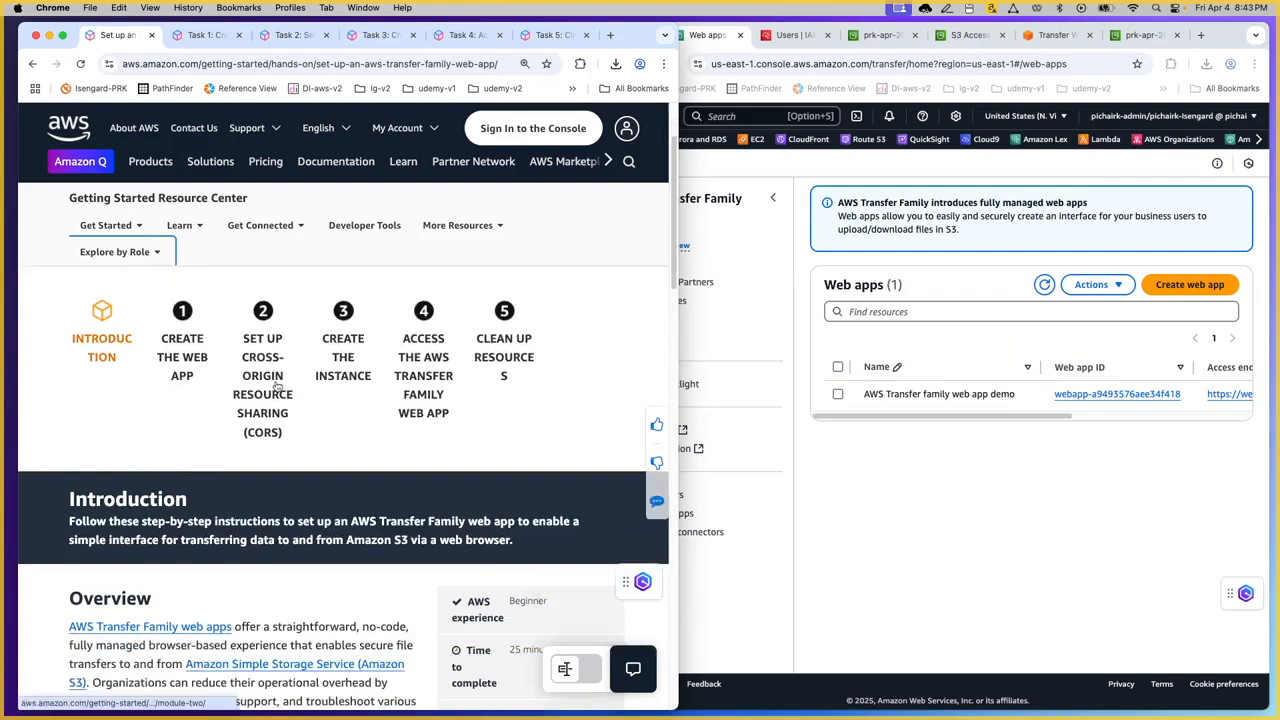
scroll(320, 380, "down", 2)
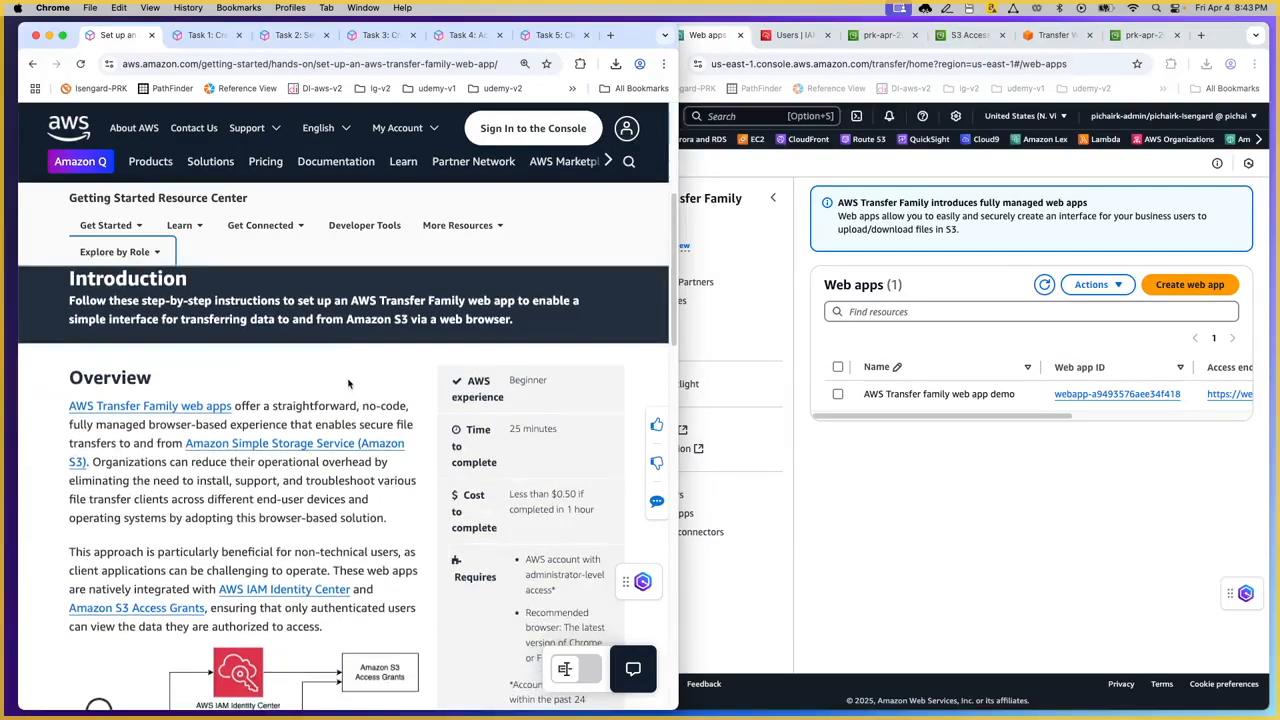
scroll(368, 380, "down", 3)
scroll(383, 377, "down", 2)
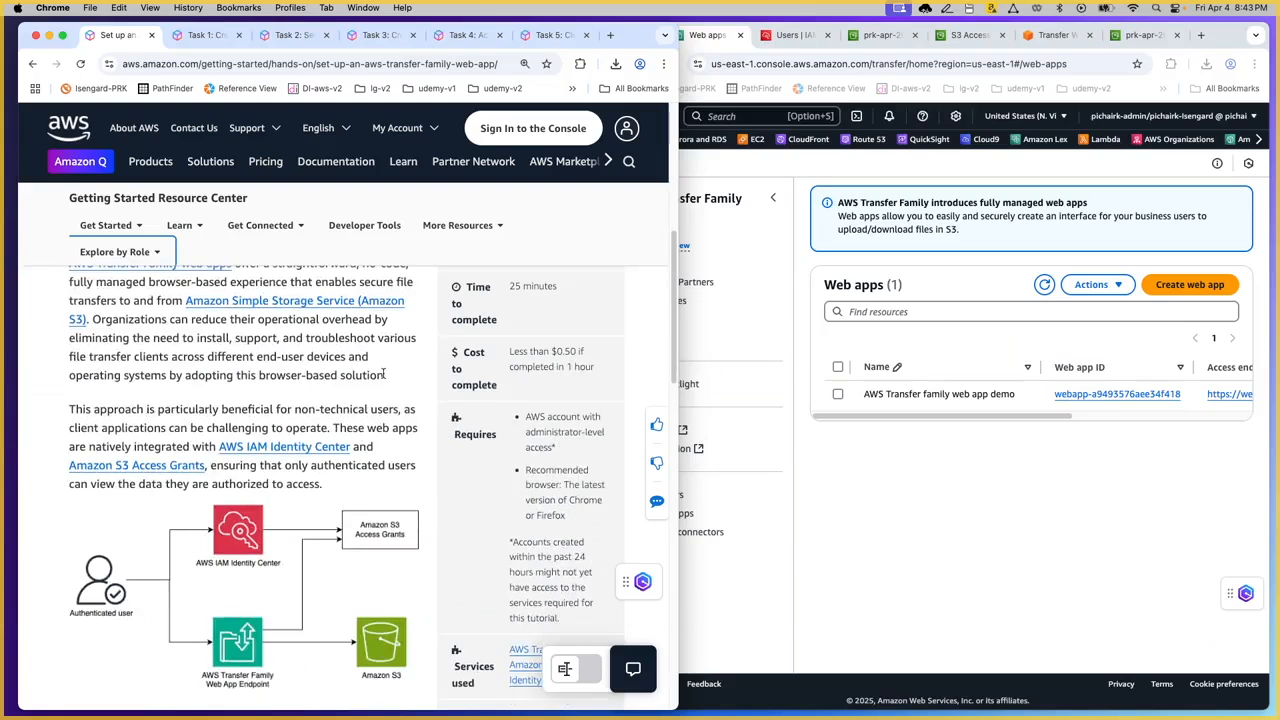
scroll(395, 368, "down", 2)
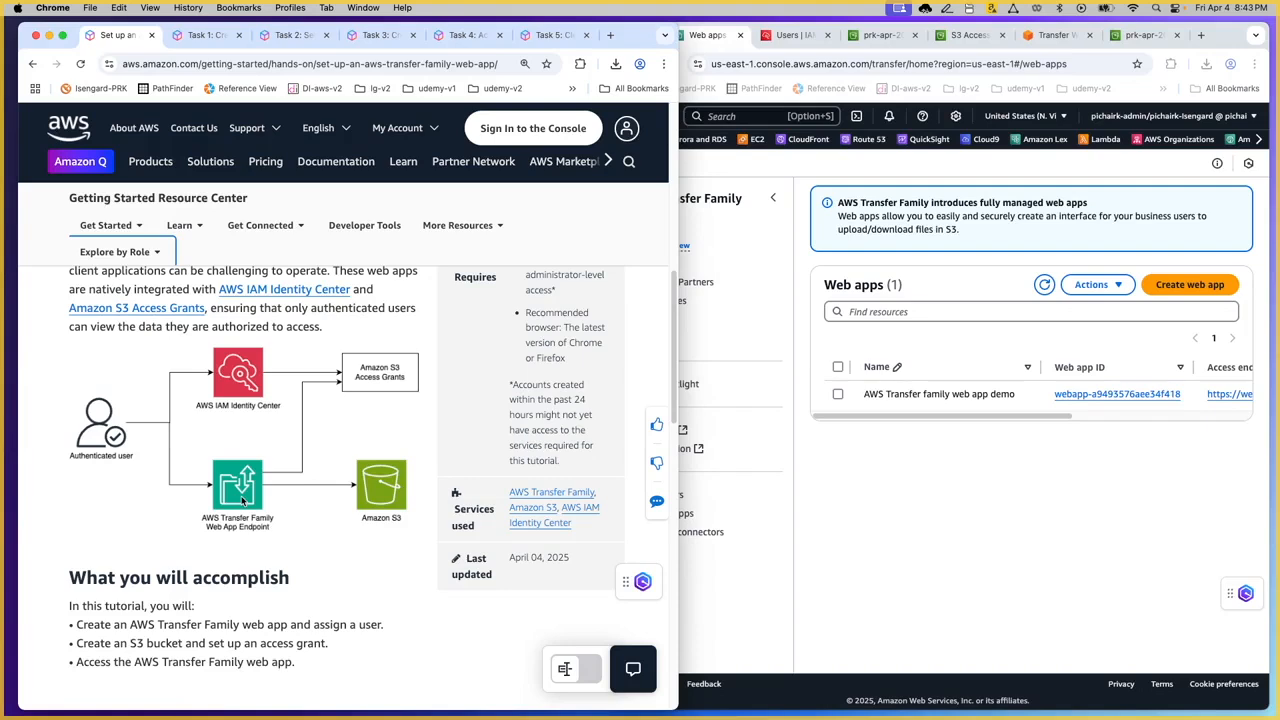
scroll(258, 466, "down", 2)
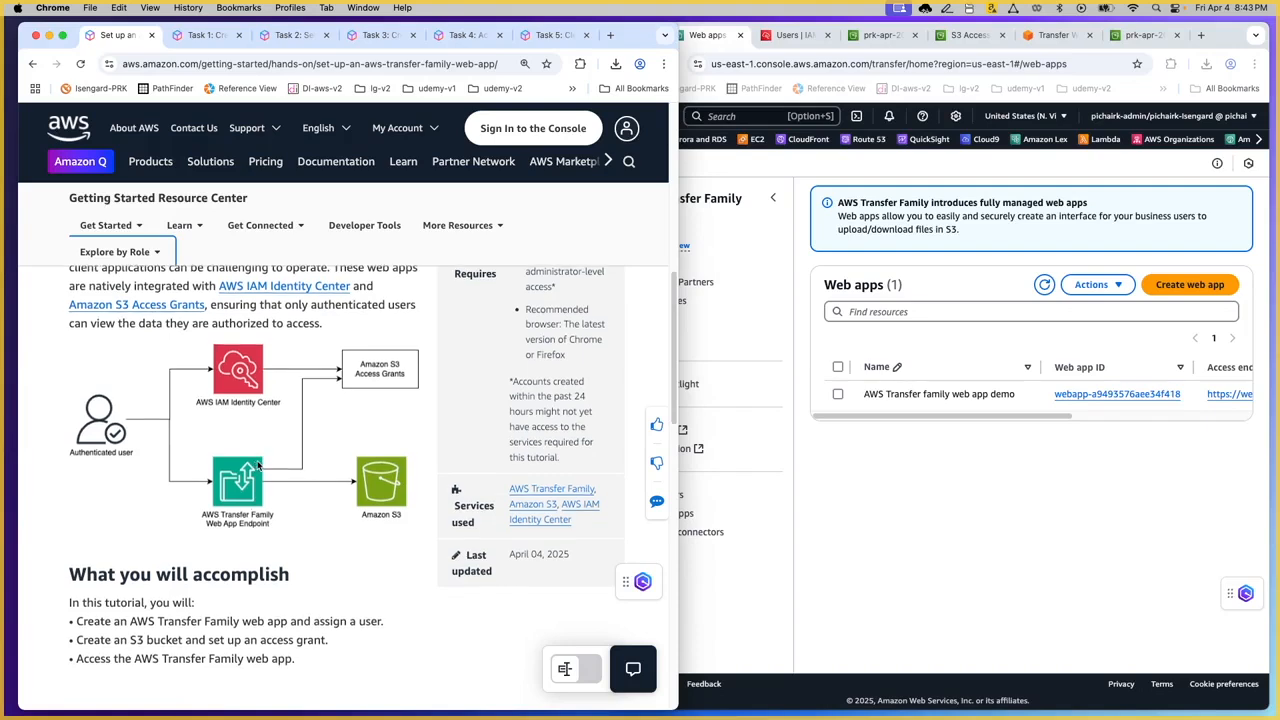
scroll(260, 462, "down", 6)
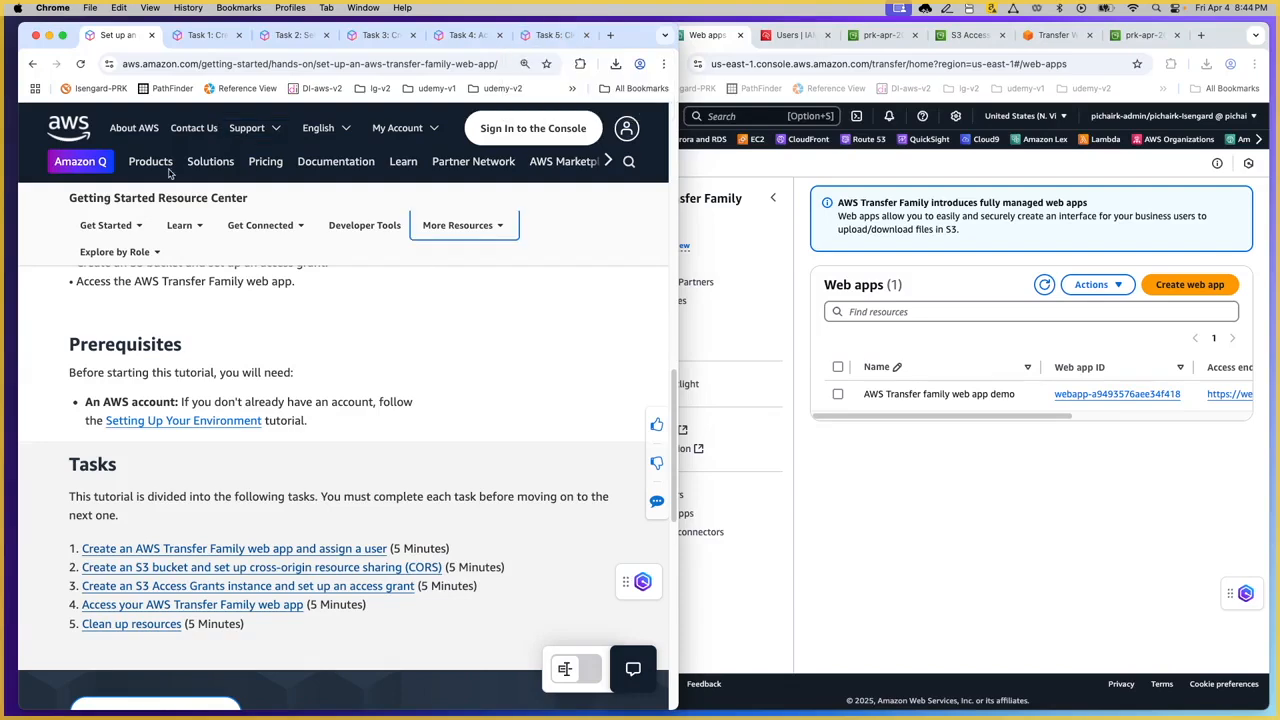
Open the Task 1 tutorial page, expand "Step 1: Create web app" and read its instructions
left_click(199, 35)
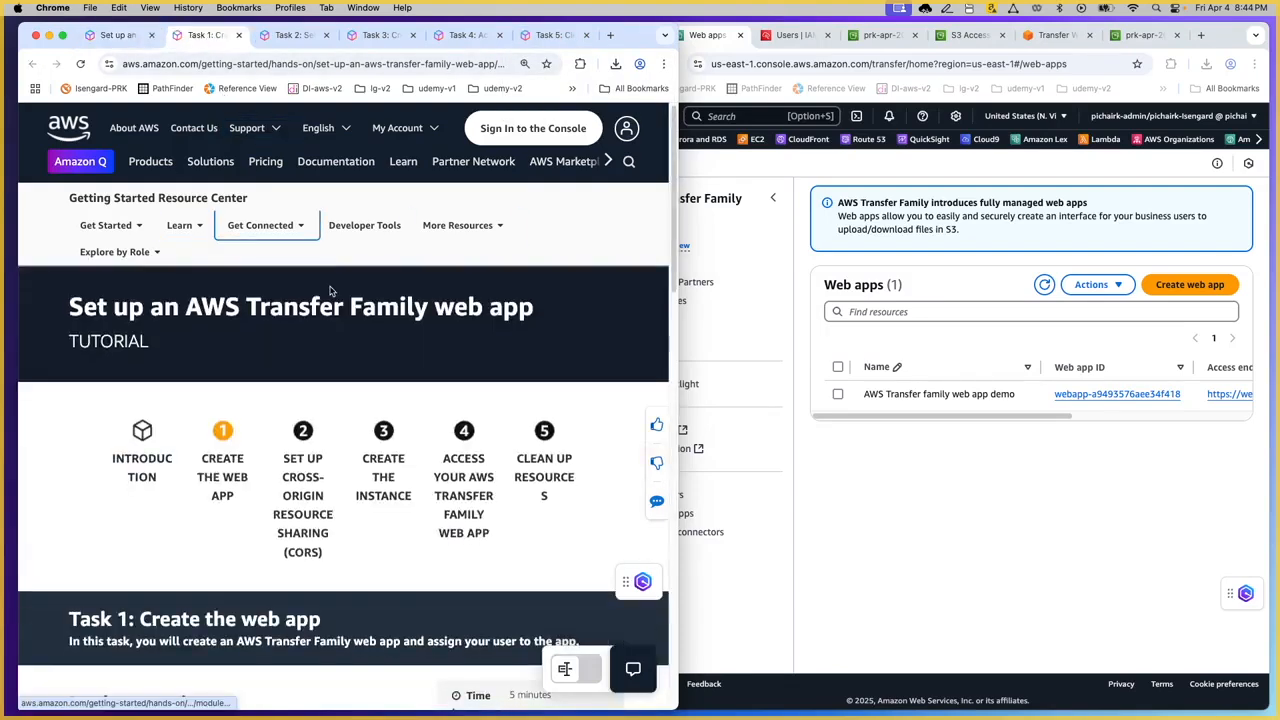
scroll(370, 328, "down", 4)
scroll(380, 330, "down", 3)
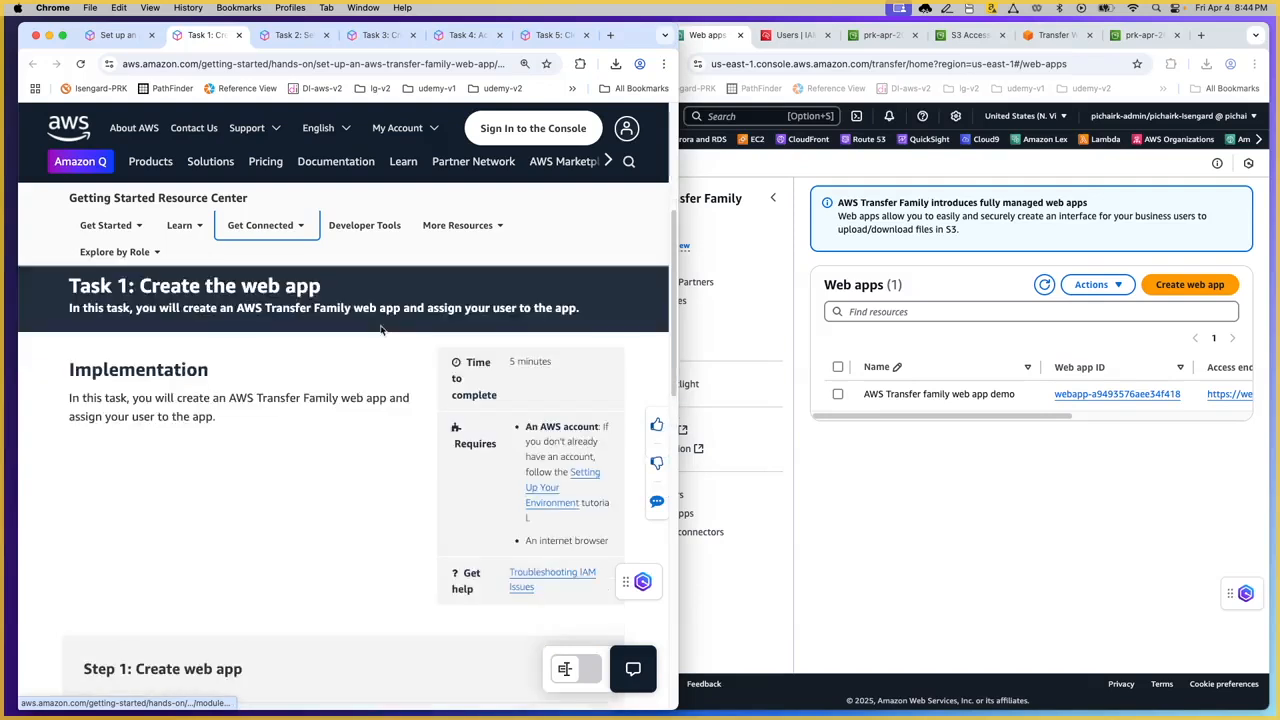
scroll(310, 338, "down", 5)
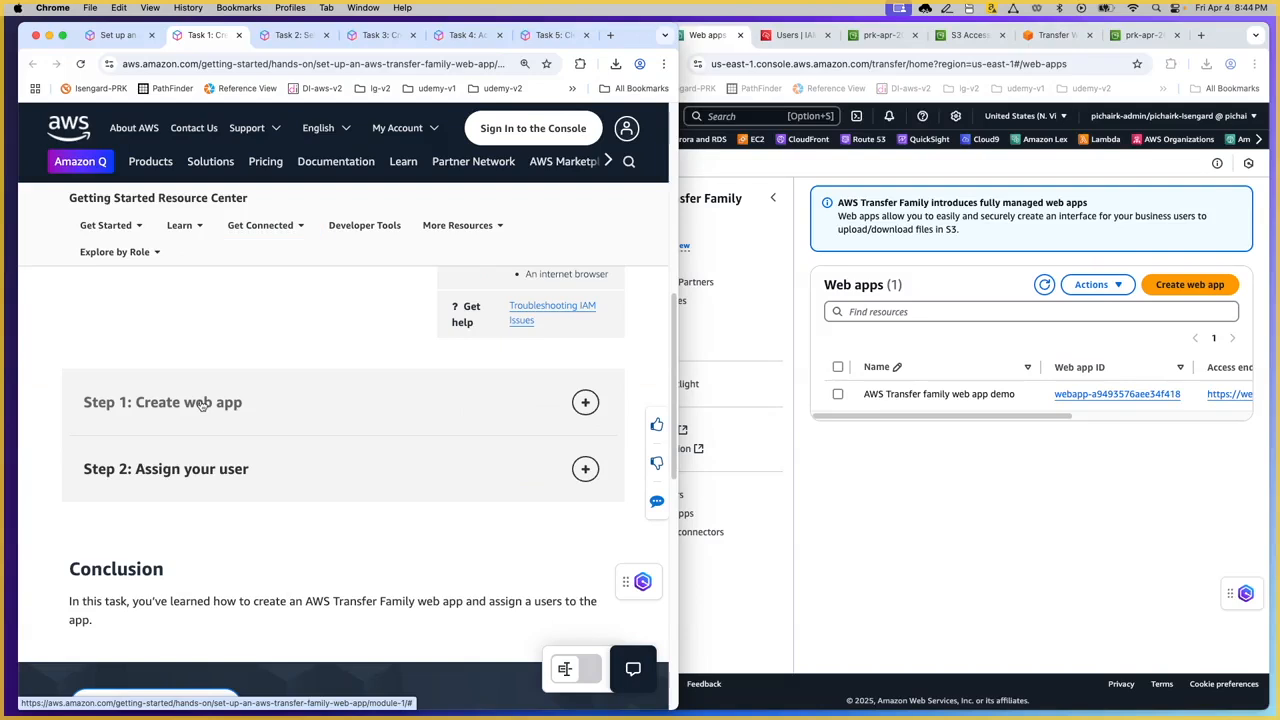
left_click(201, 403)
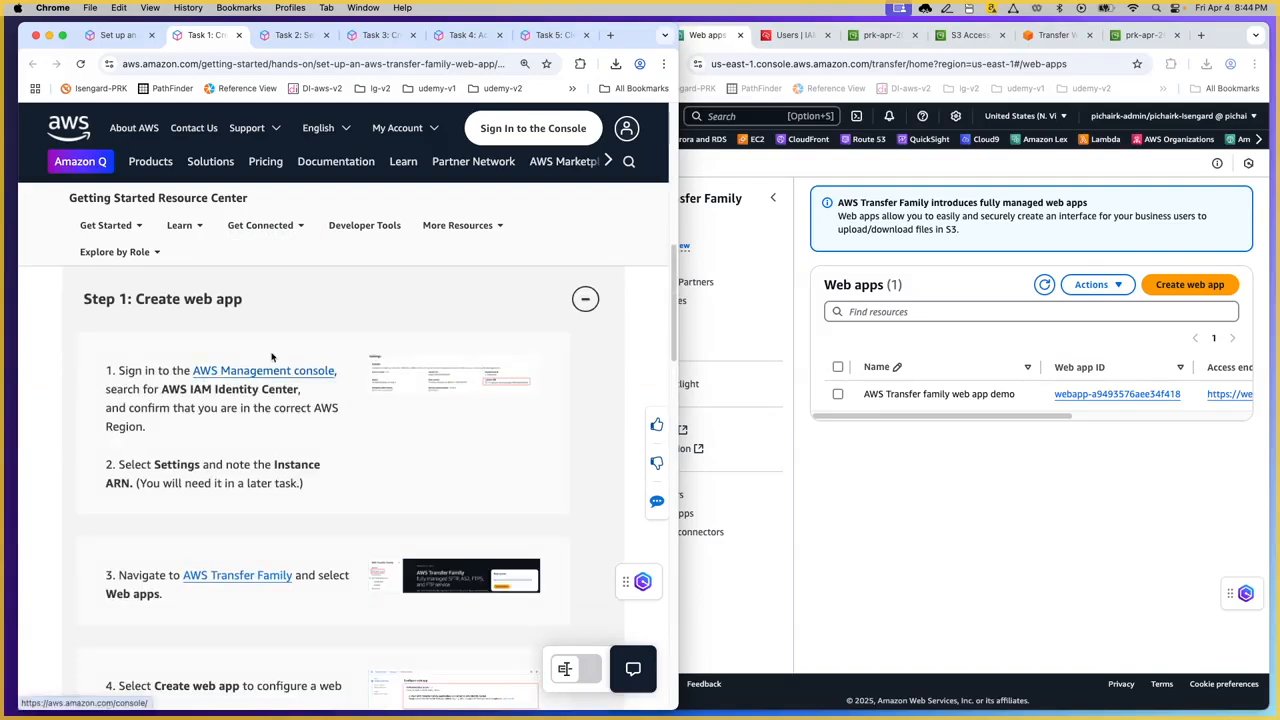
scroll(271, 357, "down", 2)
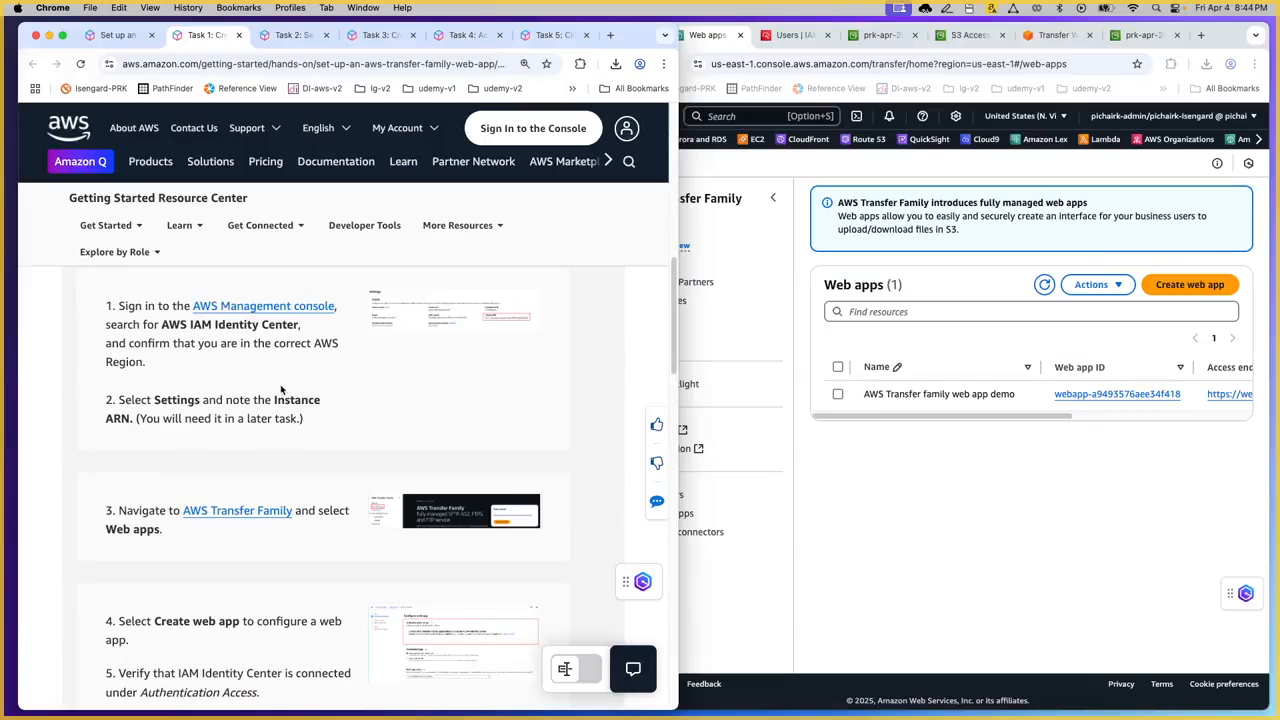
scroll(280, 390, "down", 5)
scroll(293, 477, "down", 7)
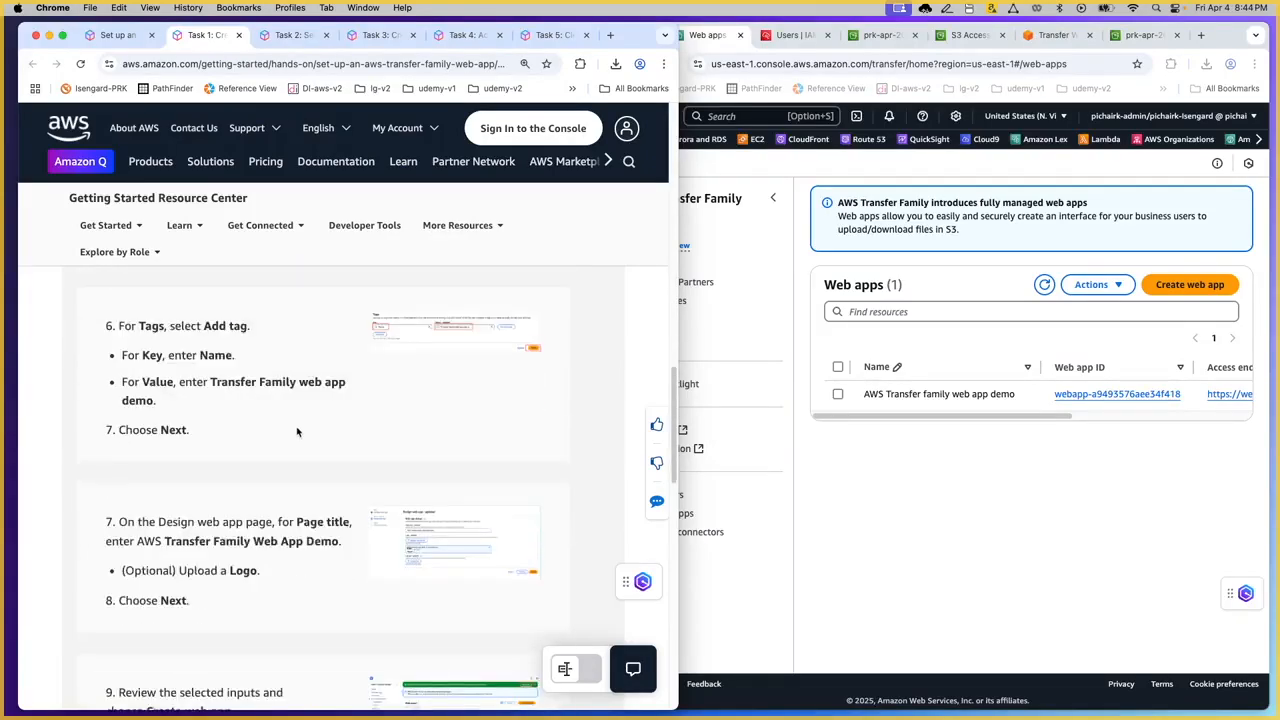
scroll(297, 432, "down", 5)
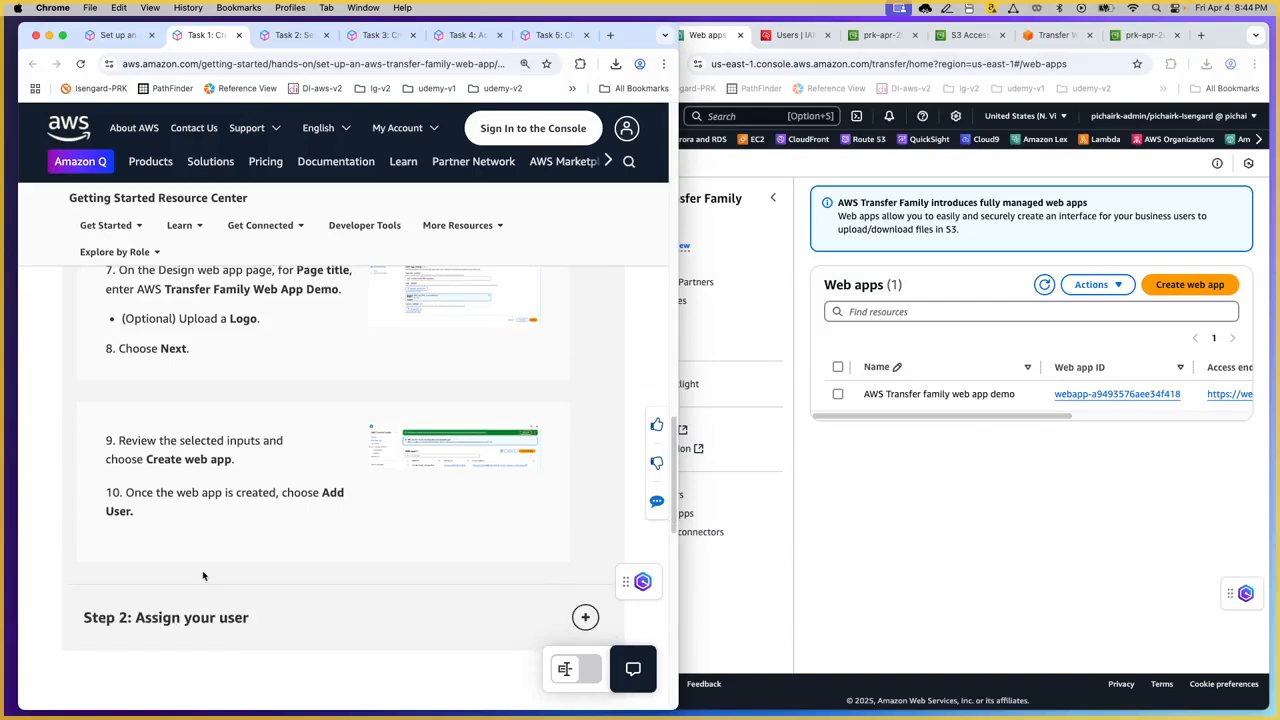
Search the AWS console for "transfer" to find the AWS Transfer Family service, and close the search results
left_click(882, 527)
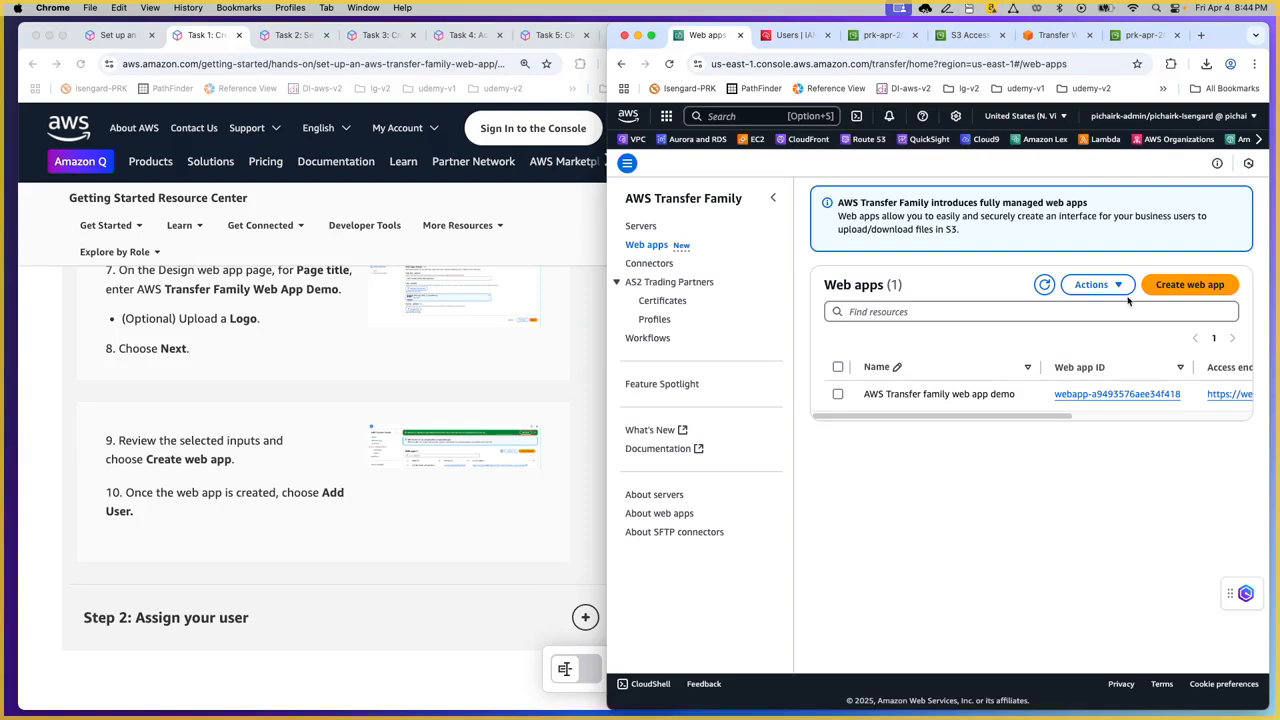
left_click(744, 115)
type("transformers")
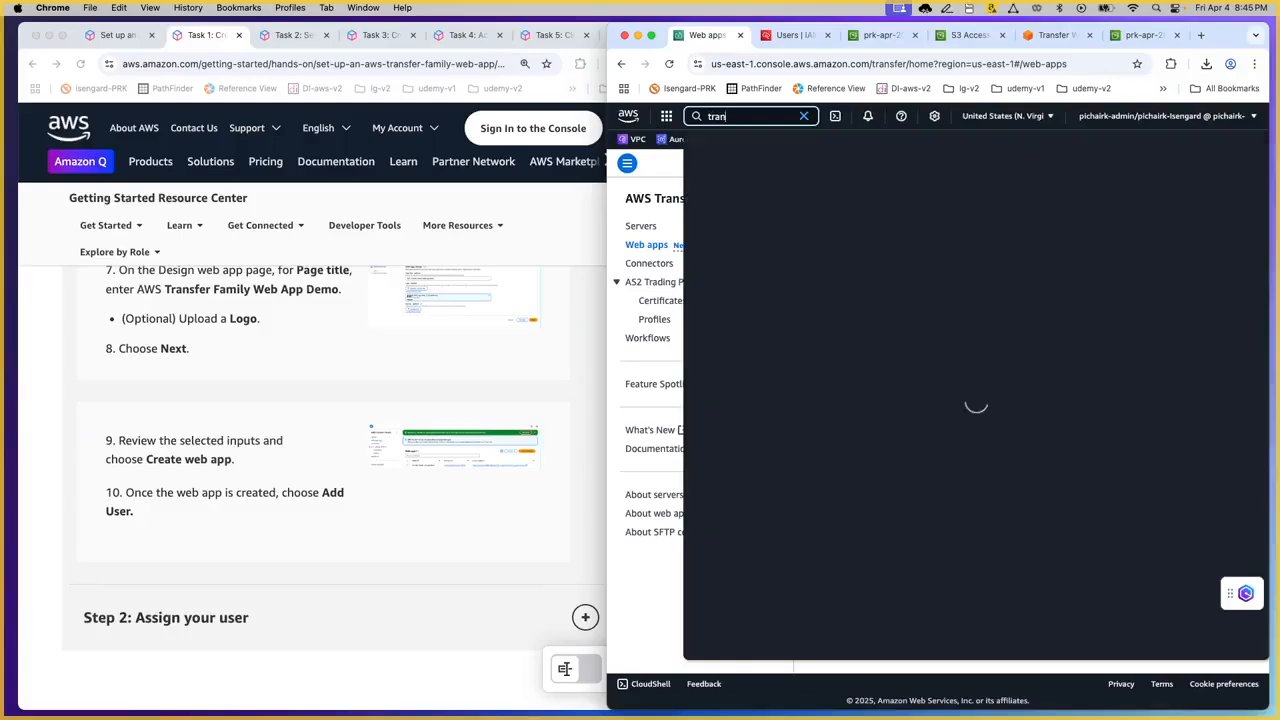
key("BackSpace")
key("BackSpace")
key("BackSpace")
key("BackSpace")
key("BackSpace")
key("BackSpace")
type("er")
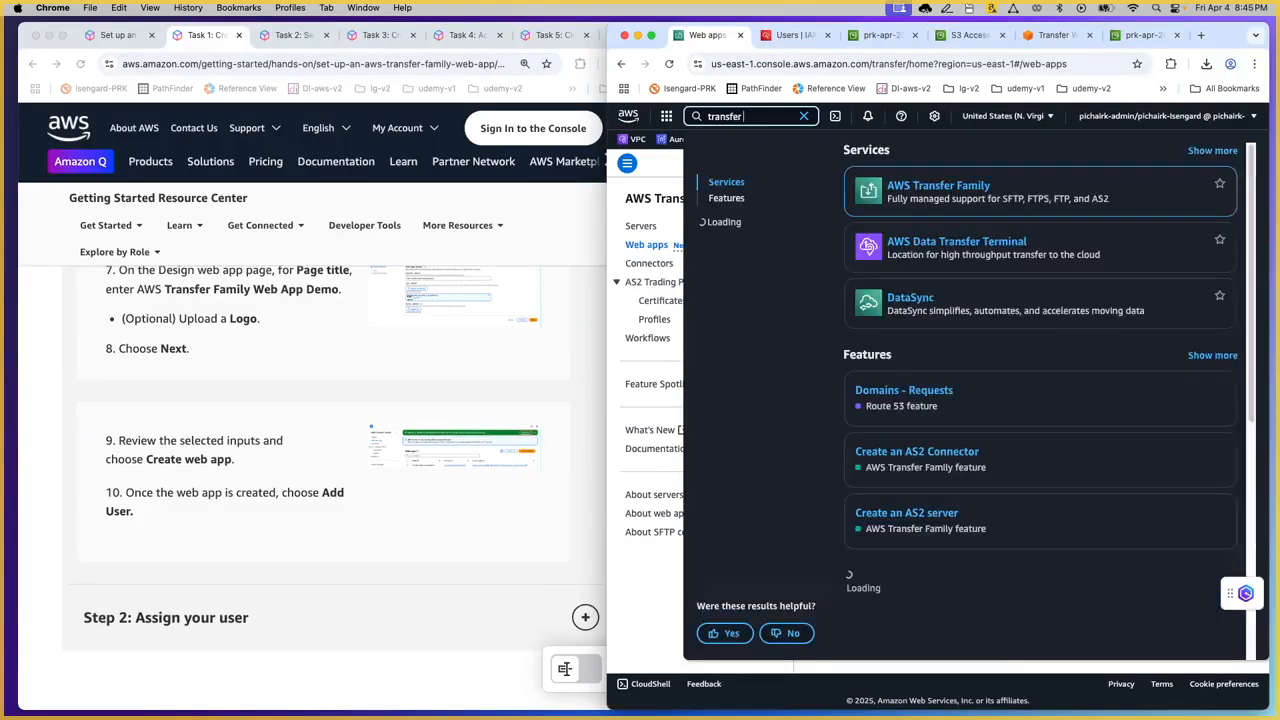
mouse_move(948, 190)
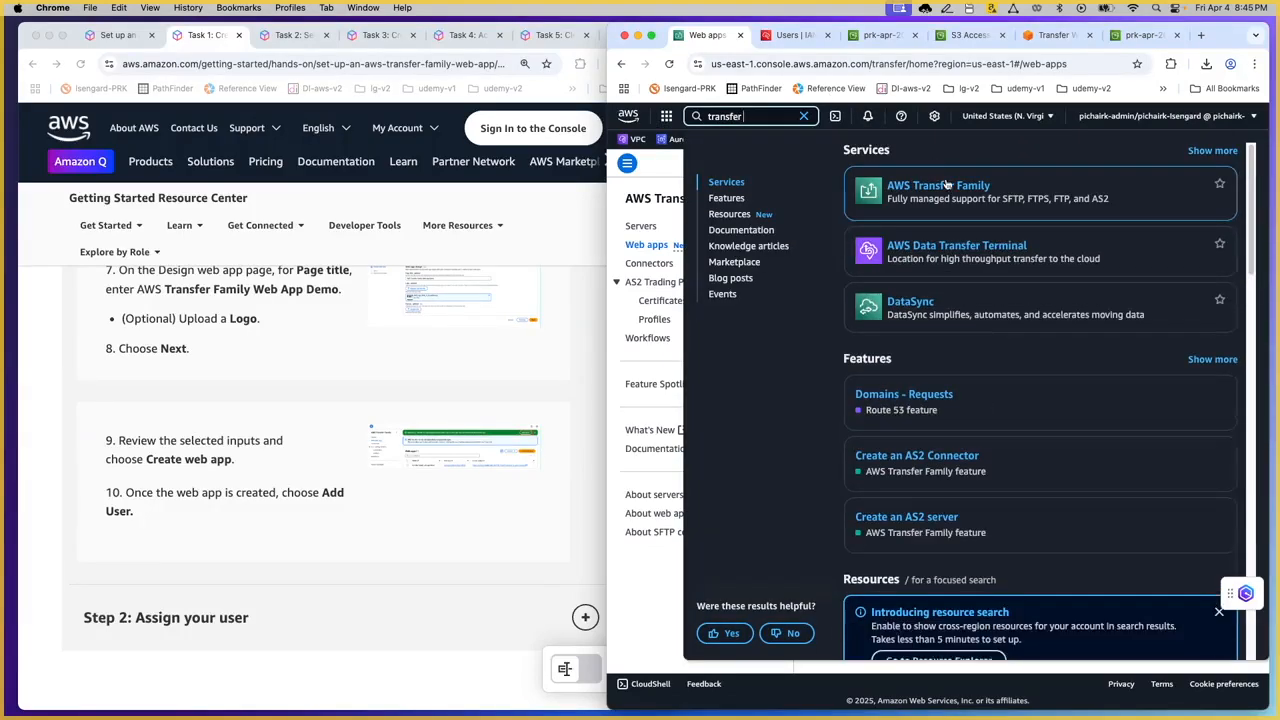
left_click(614, 320)
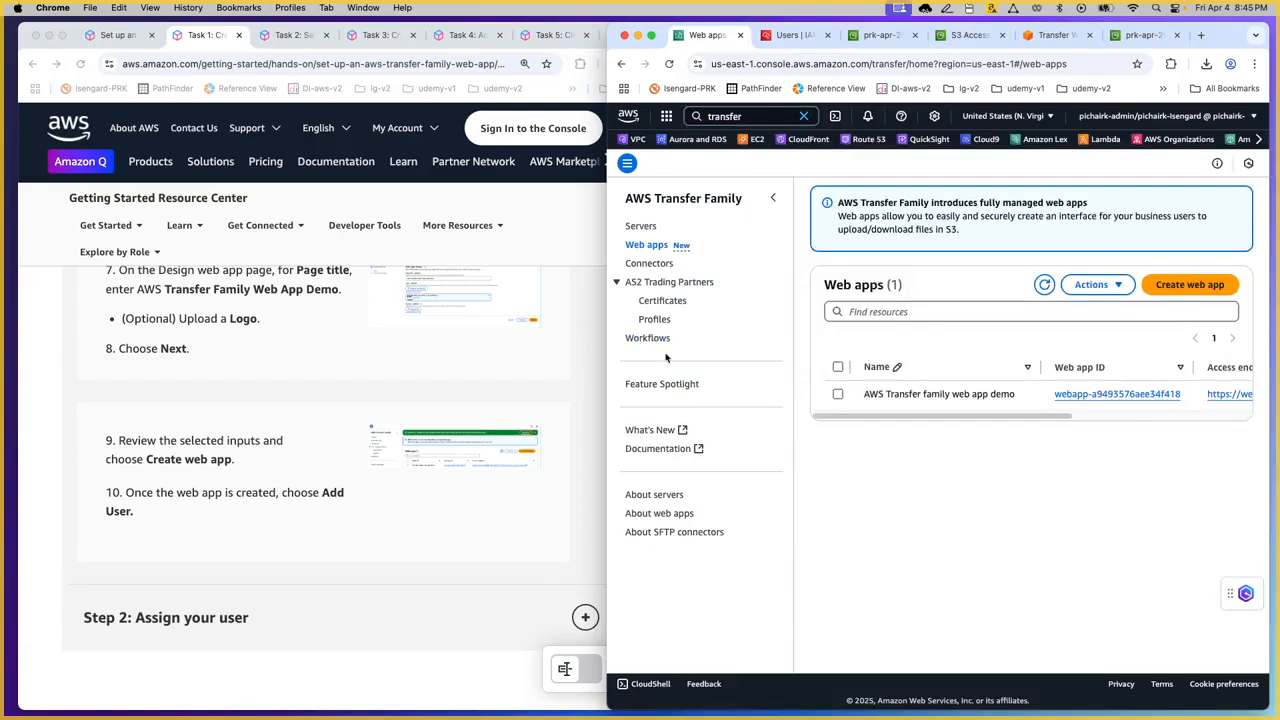
Start creating a new AWS Transfer Family web app
left_click(1193, 287)
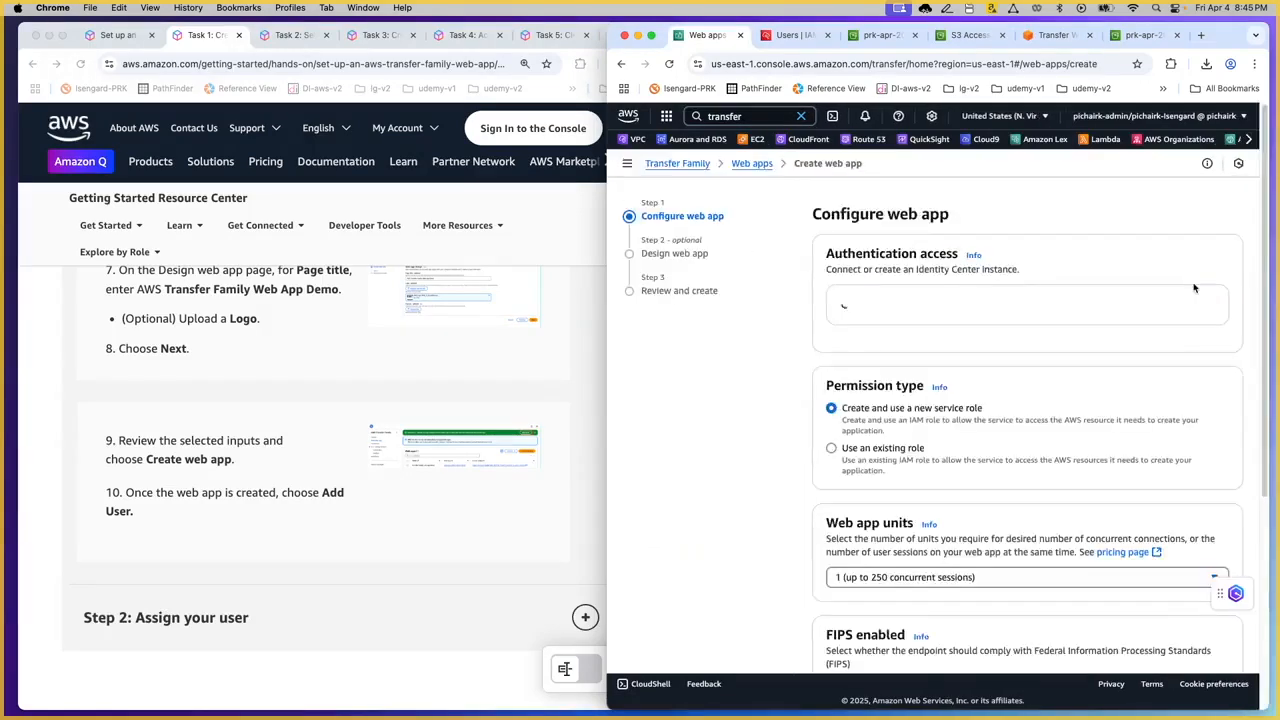
scroll(1025, 315, "down", 2)
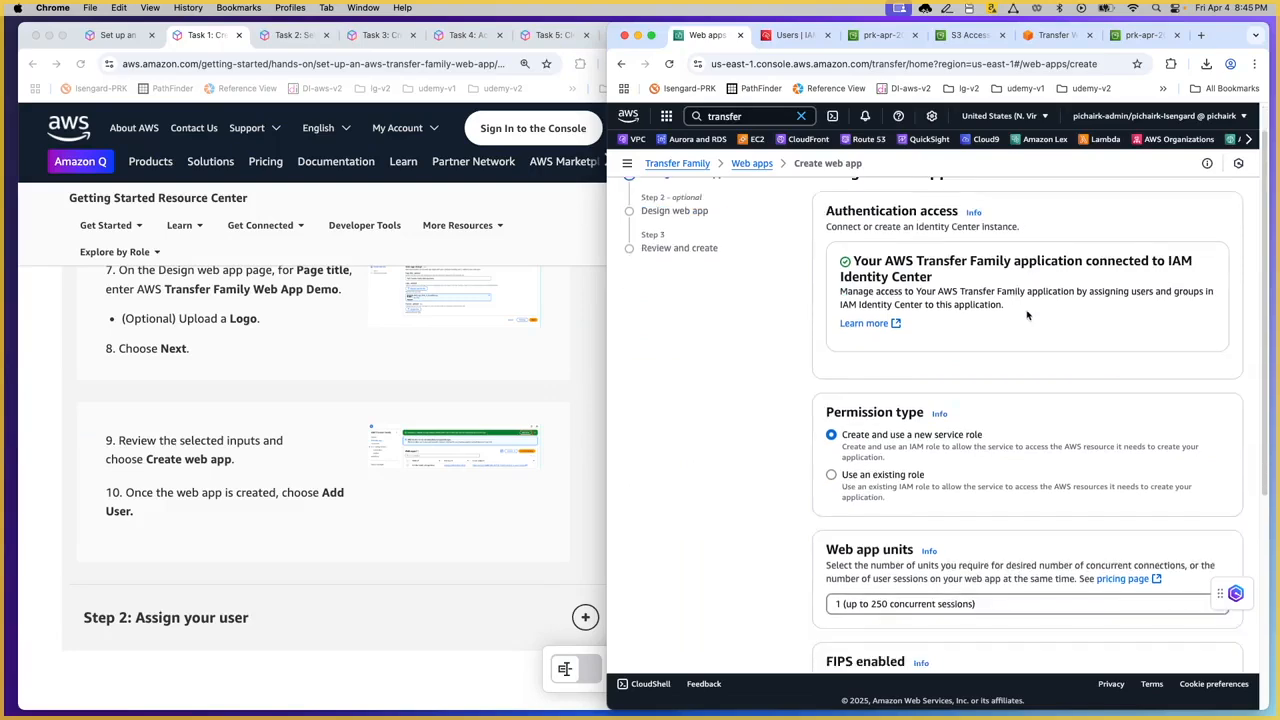
scroll(1025, 315, "down", 1)
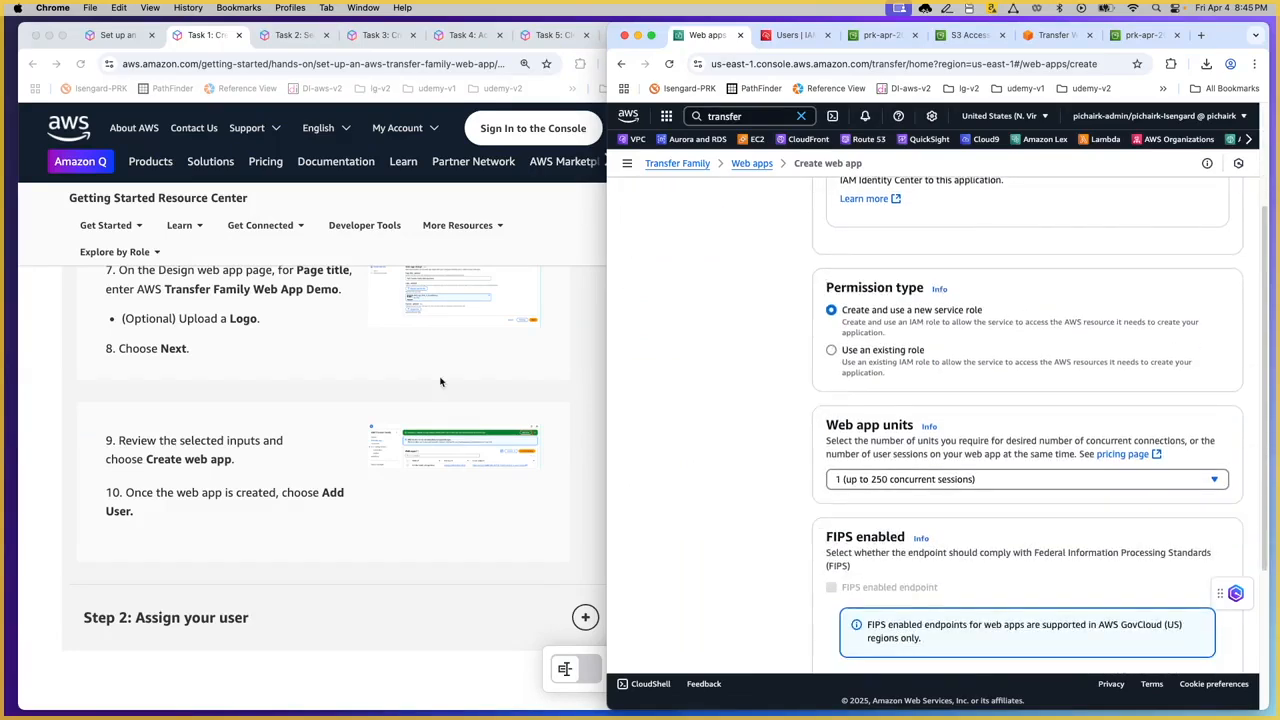
Check the form's authentication access, permission type, web app units and FIPS settings alongside the tutorial's configuration instructions
scroll(380, 372, "up", 10)
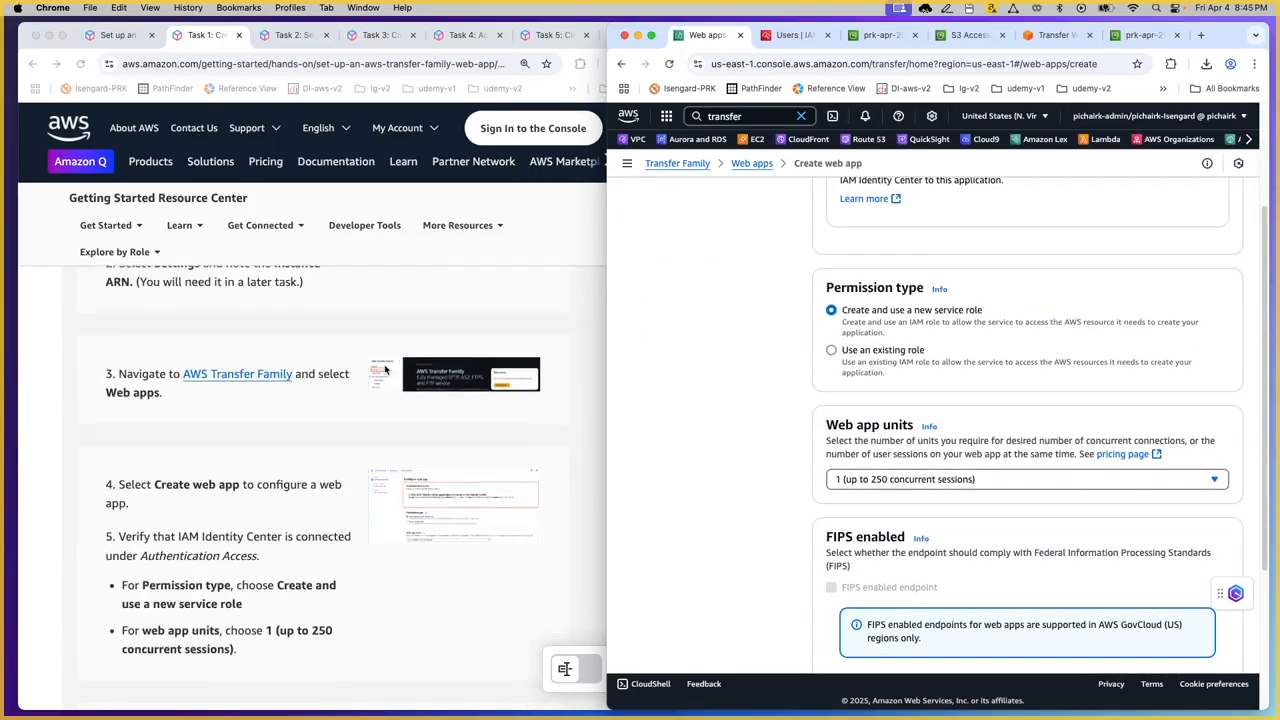
scroll(388, 370, "up", 1)
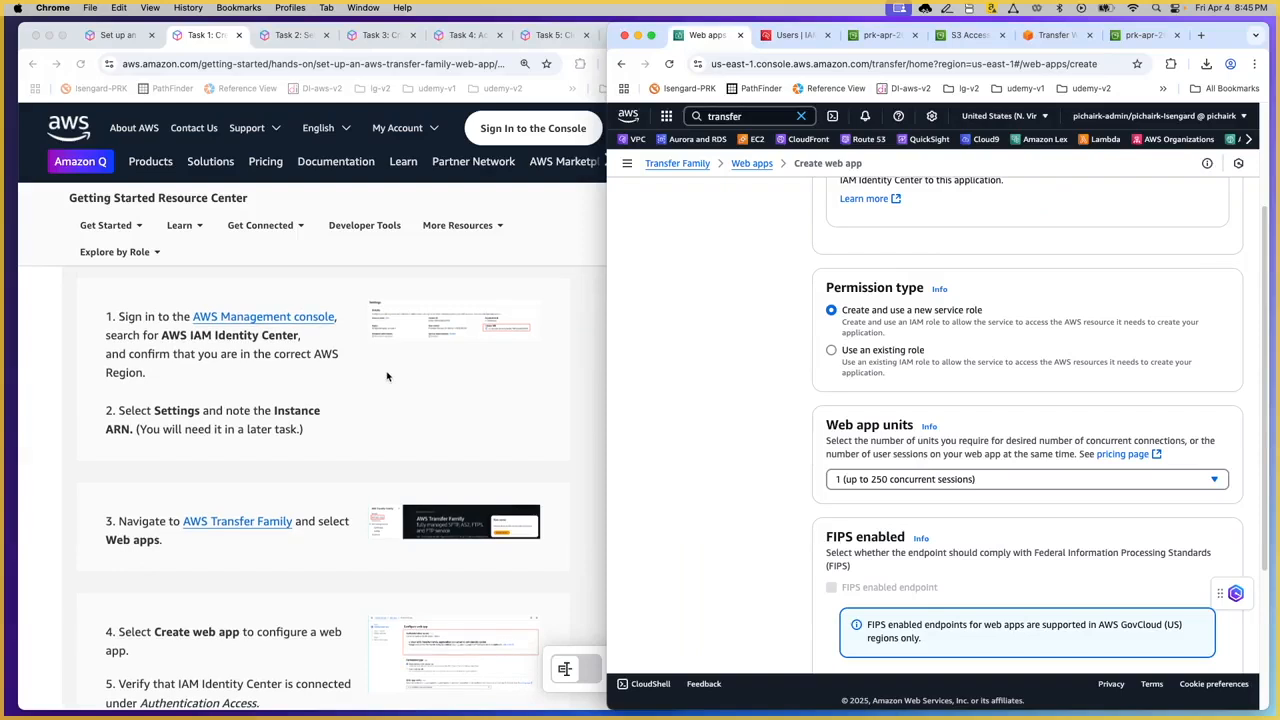
scroll(387, 376, "down", 5)
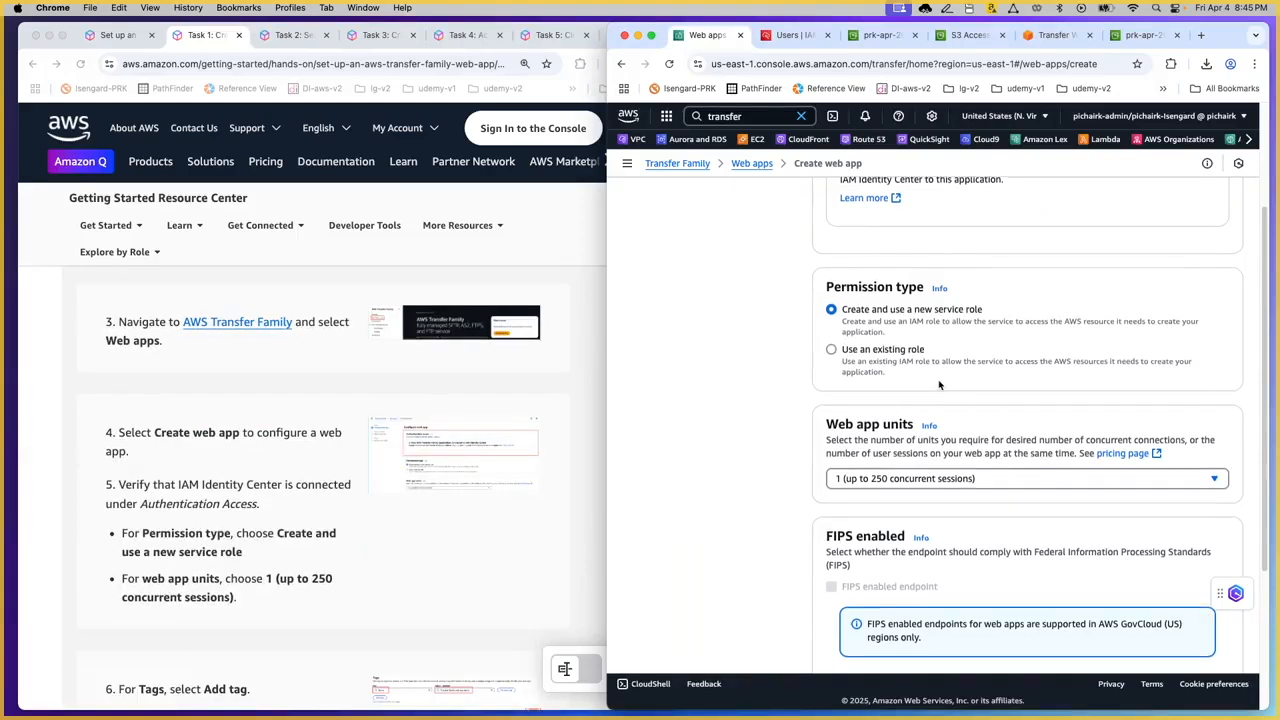
scroll(940, 385, "down", 1)
scroll(945, 381, "up", 1)
scroll(950, 376, "up", 2)
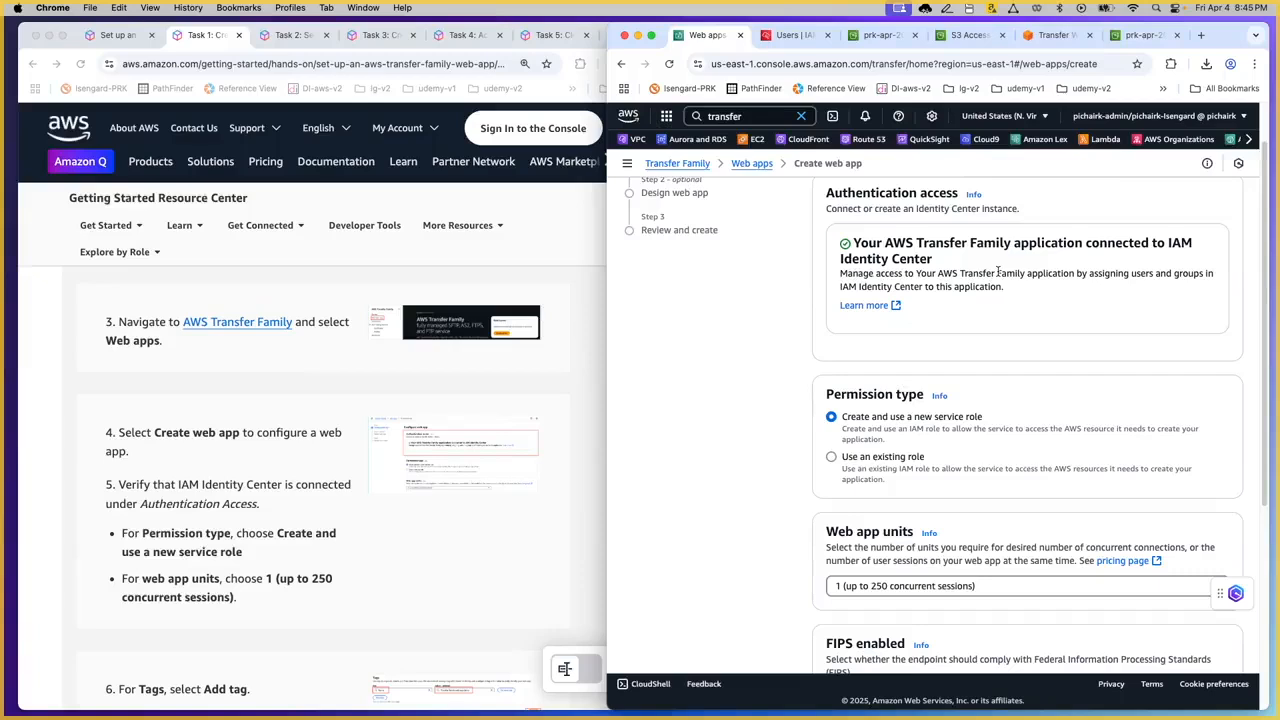
scroll(1024, 320, "down", 2)
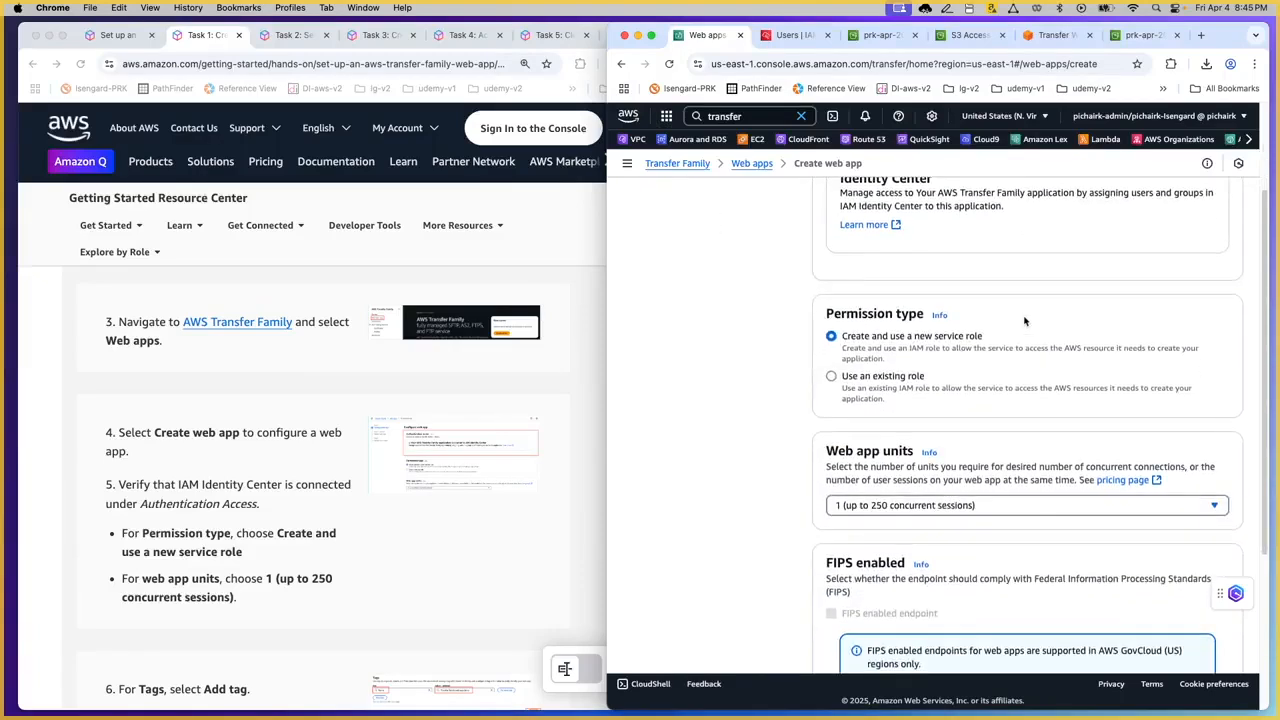
scroll(1024, 321, "down", 1)
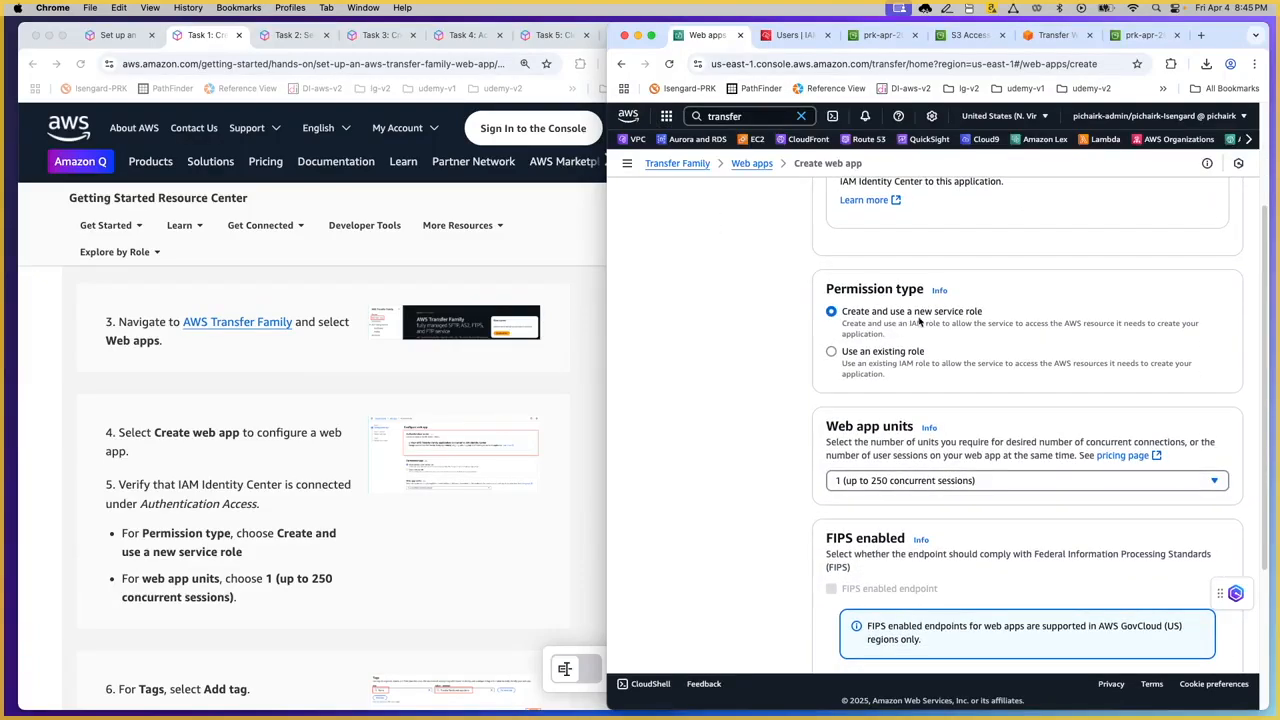
scroll(940, 322, "down", 2)
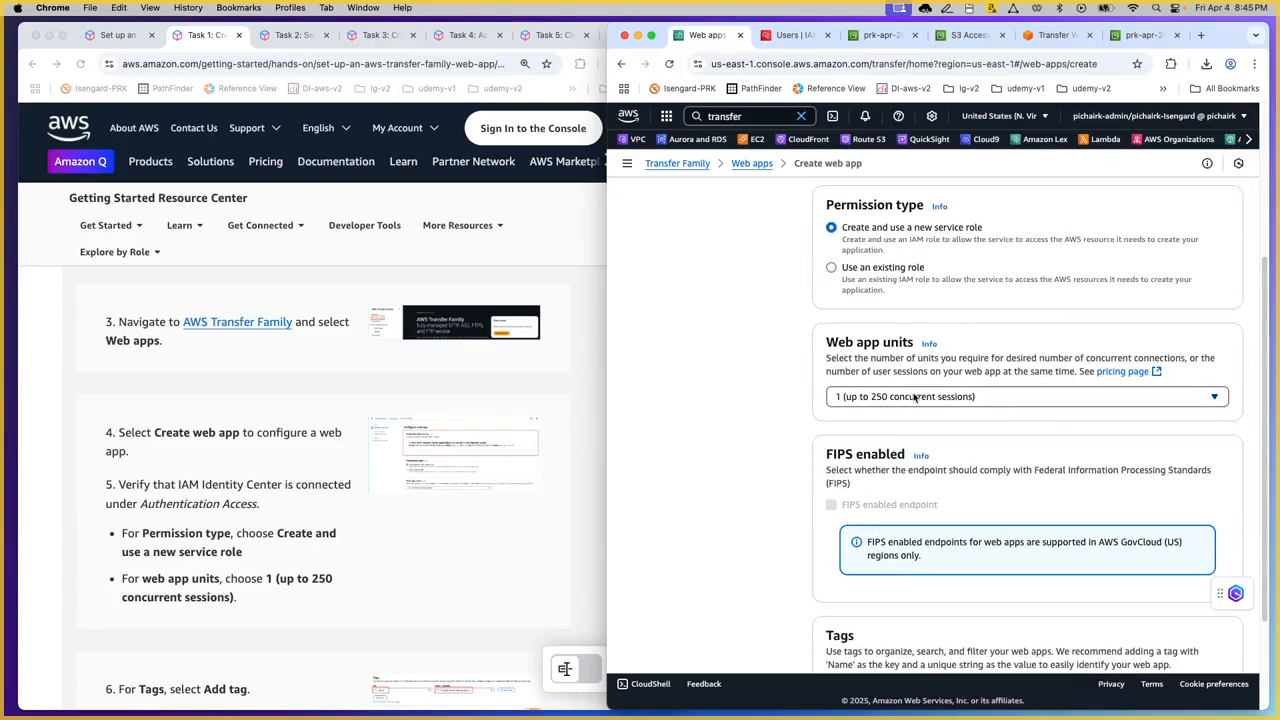
scroll(915, 398, "down", 1)
scroll(919, 397, "down", 3)
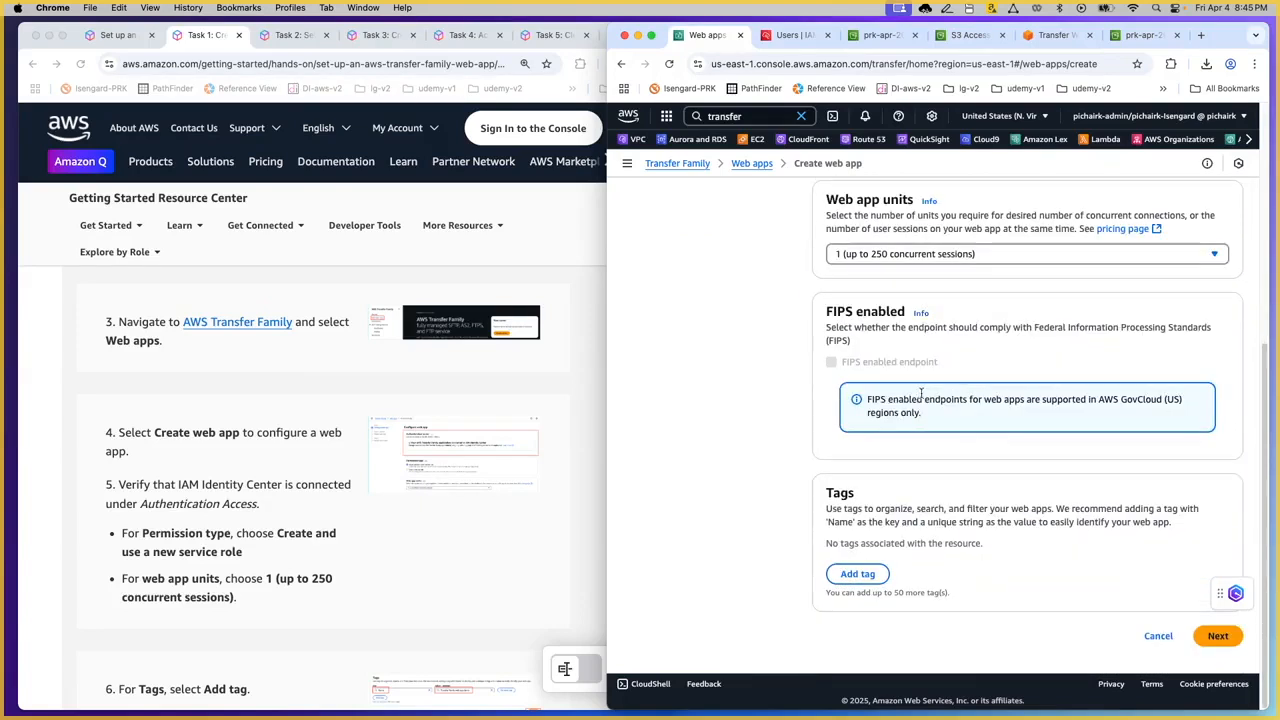
Add a tag to the web app with the key "name" and the value "web app demo"
left_click(858, 572)
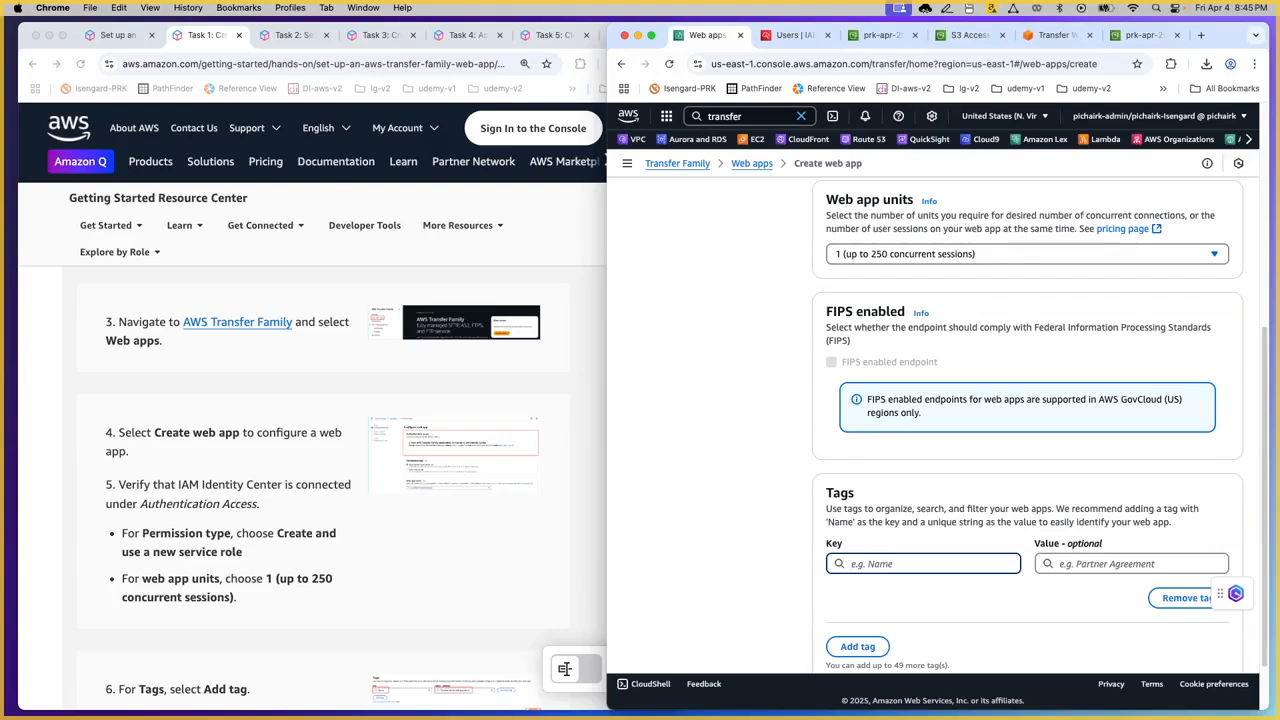
type("name")
key("Tab")
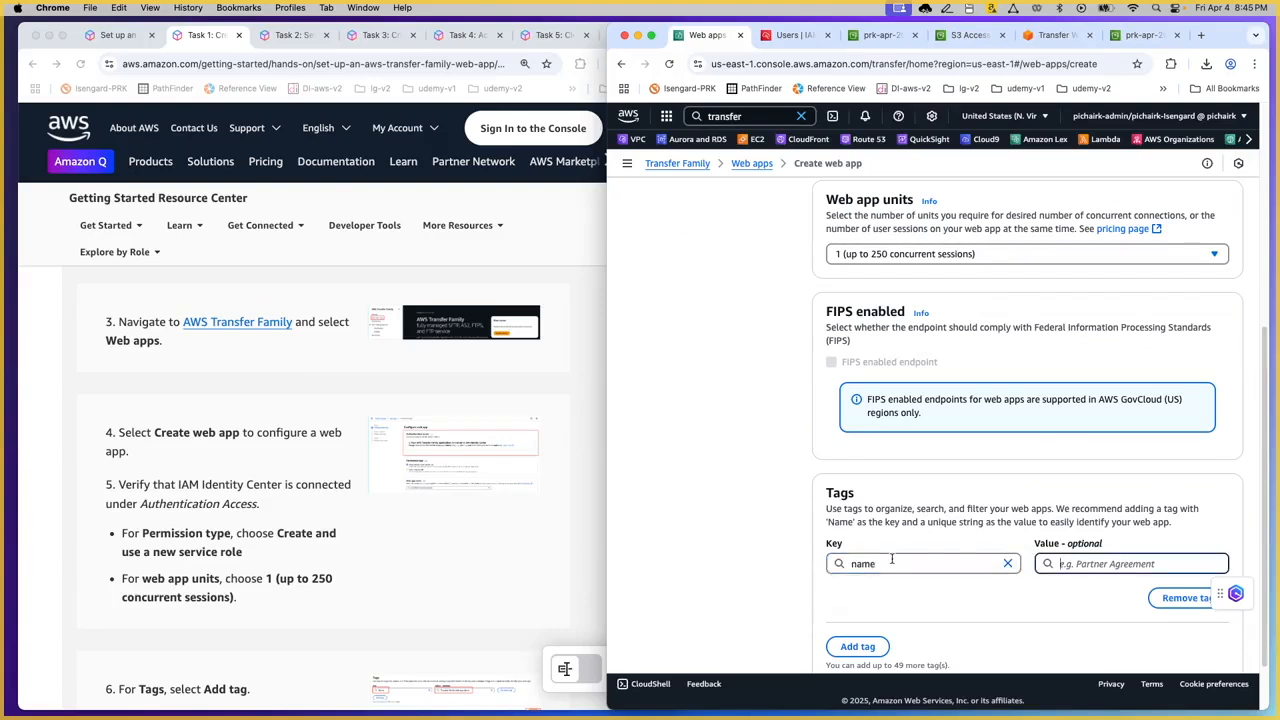
type("web app demo")
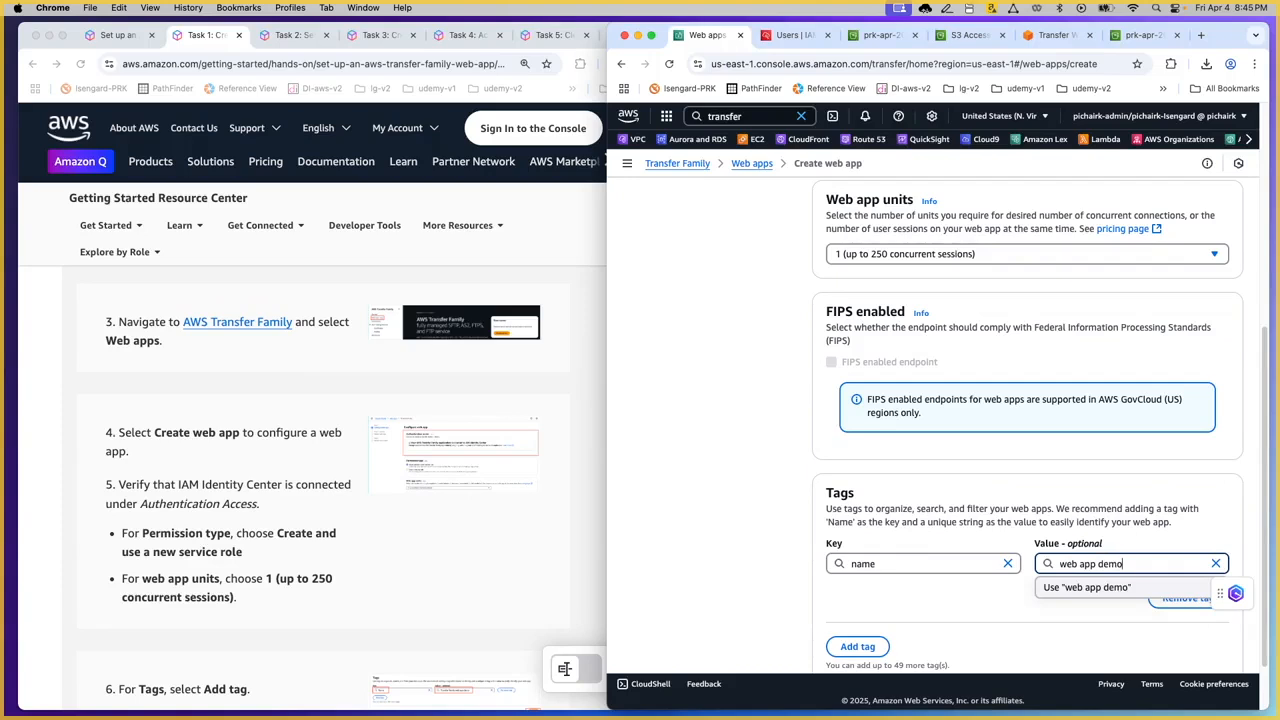
left_click(857, 647)
scroll(1074, 600, "down", 3)
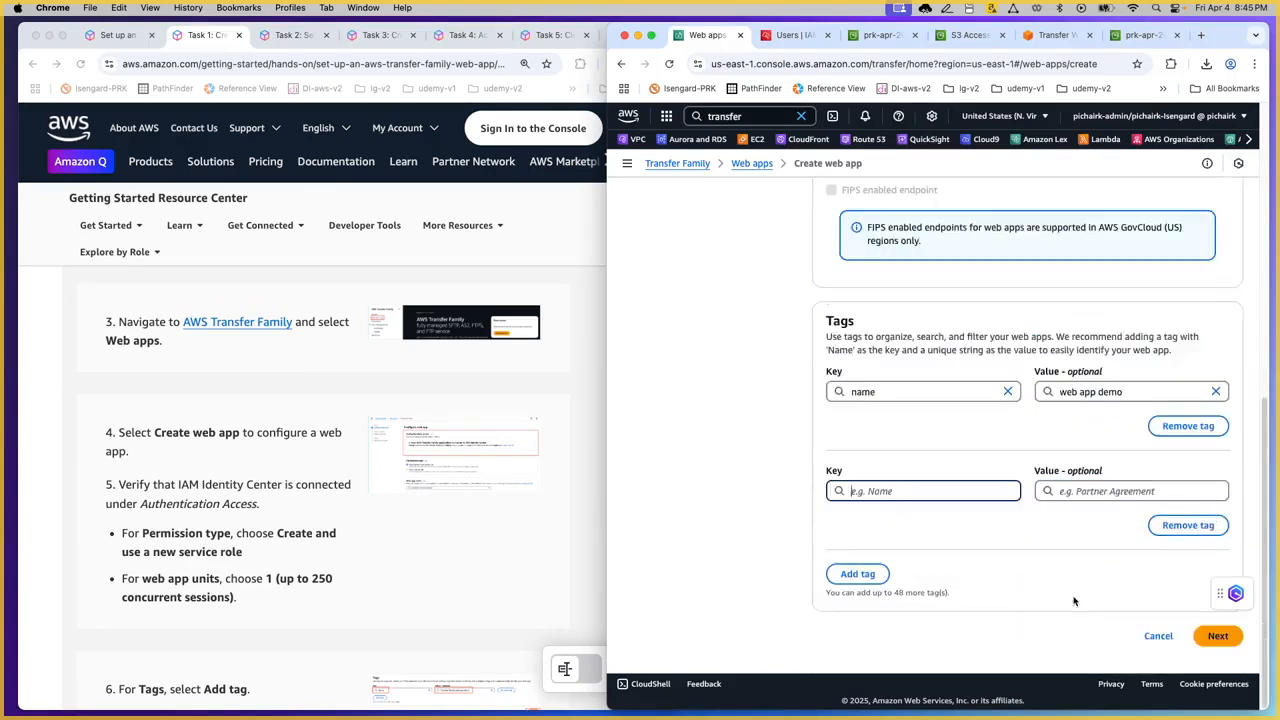
left_click(1217, 636)
left_click(923, 491)
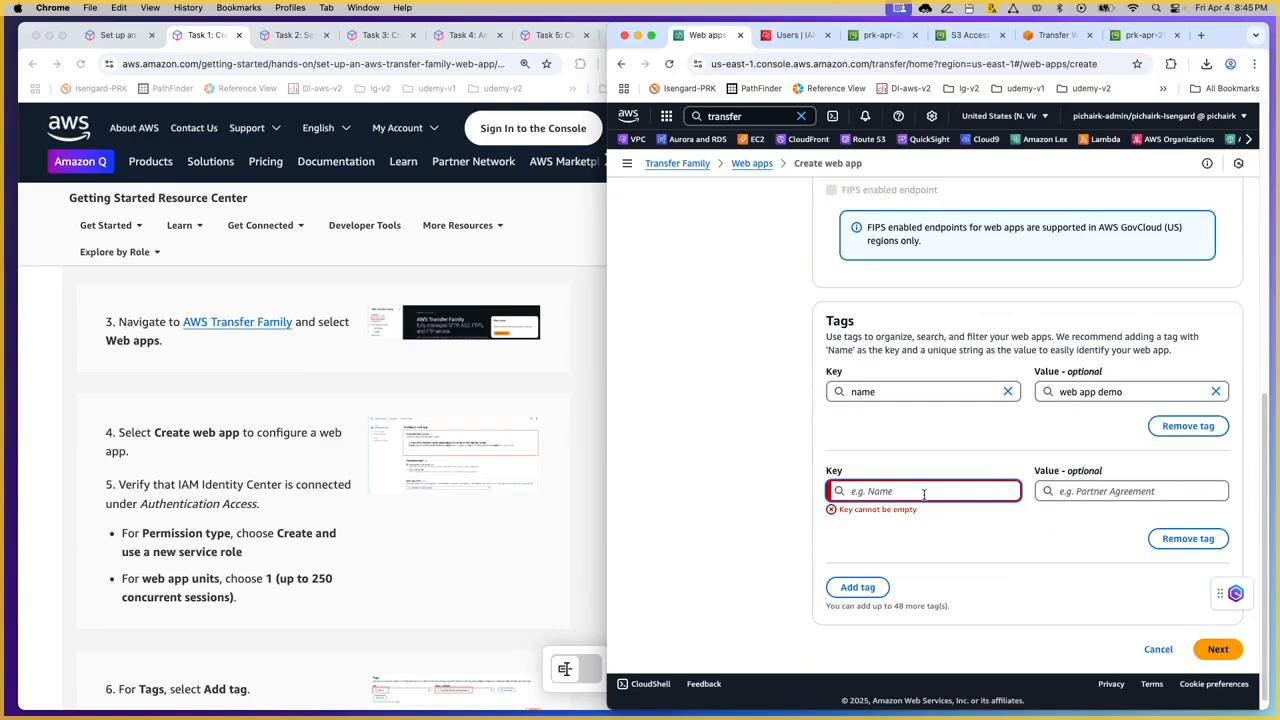
type("name")
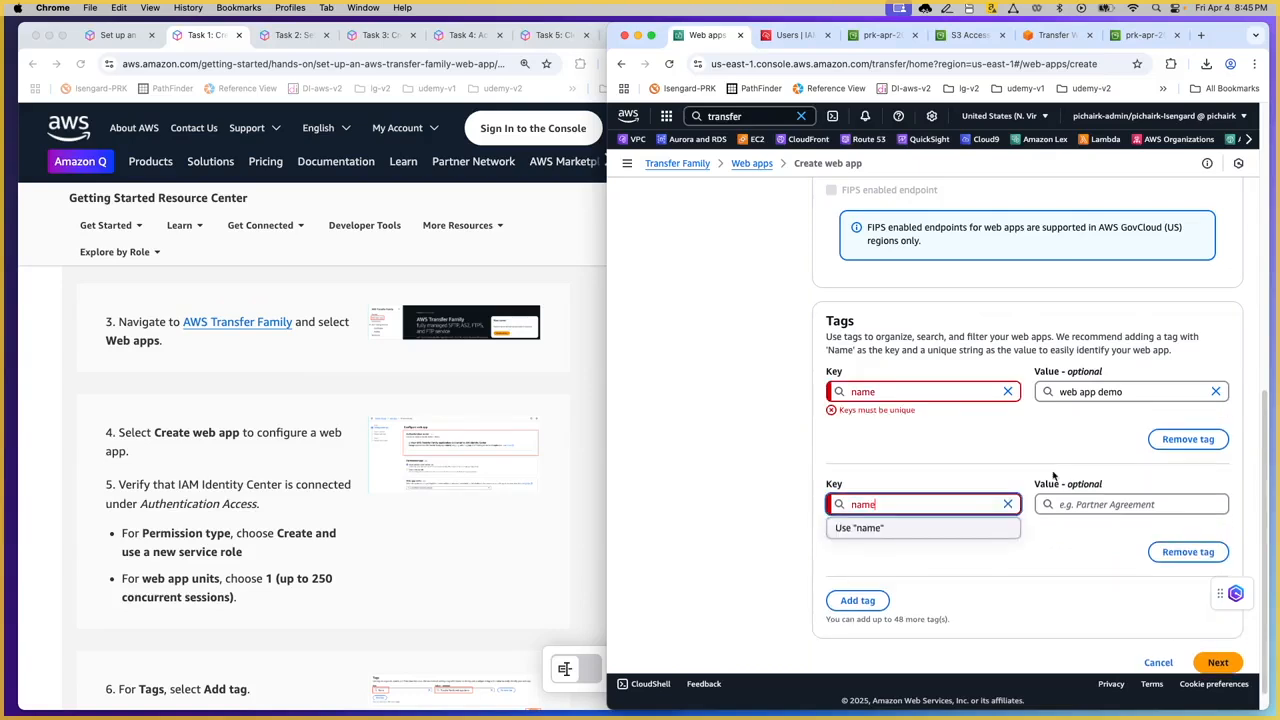
left_click(1200, 551)
Skip the optional design settings, review the new web app's configuration and branding summary, and cancel its creation
left_click(1212, 634)
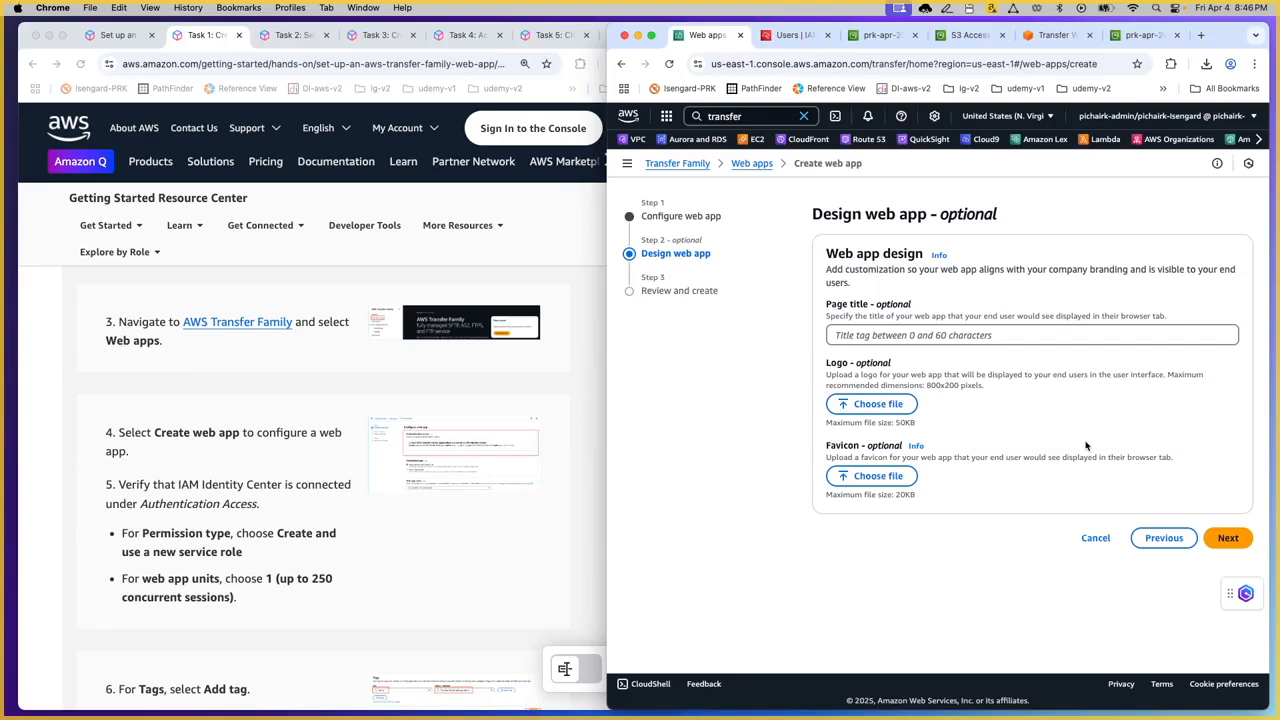
left_click(1246, 541)
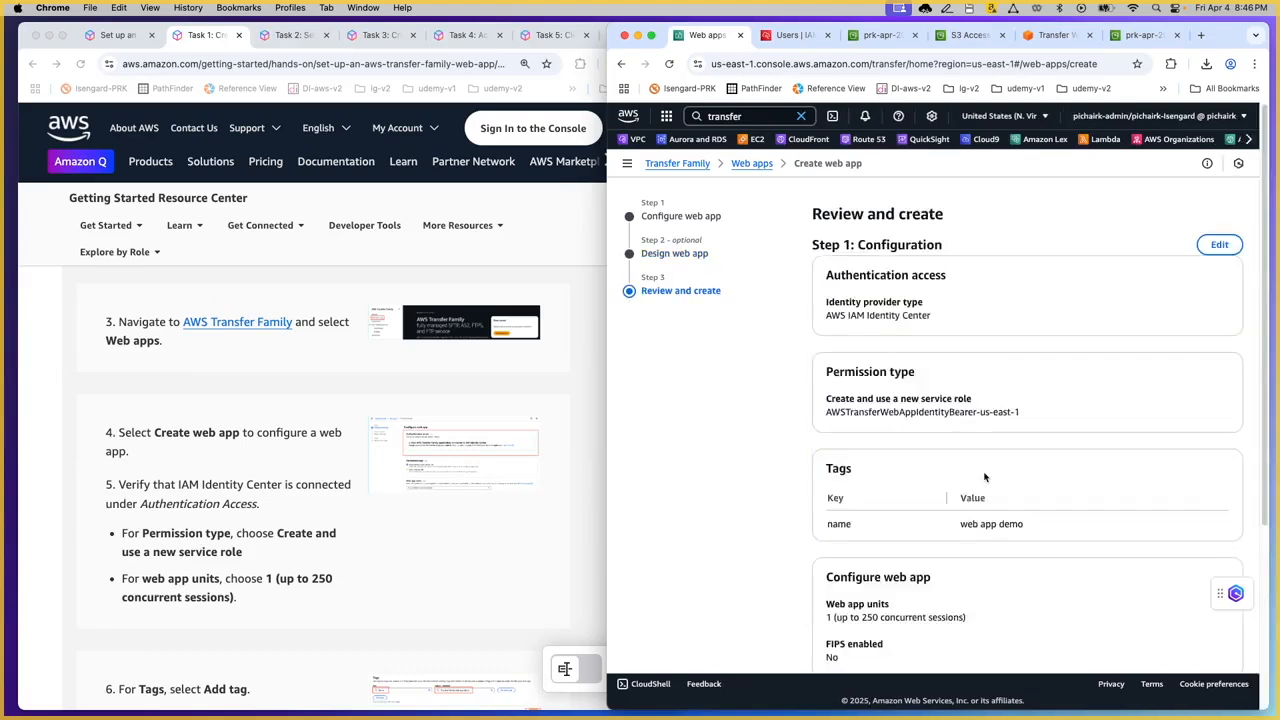
scroll(990, 478, "down", 1)
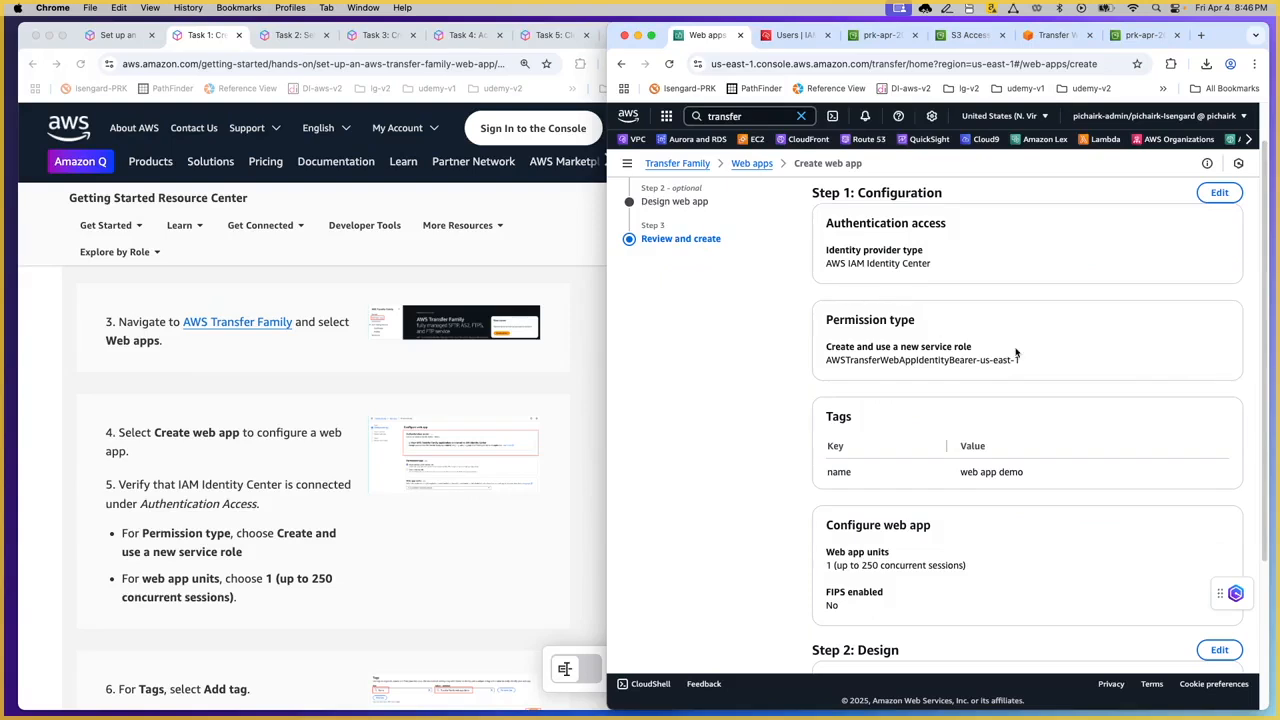
scroll(1034, 366, "up", 2)
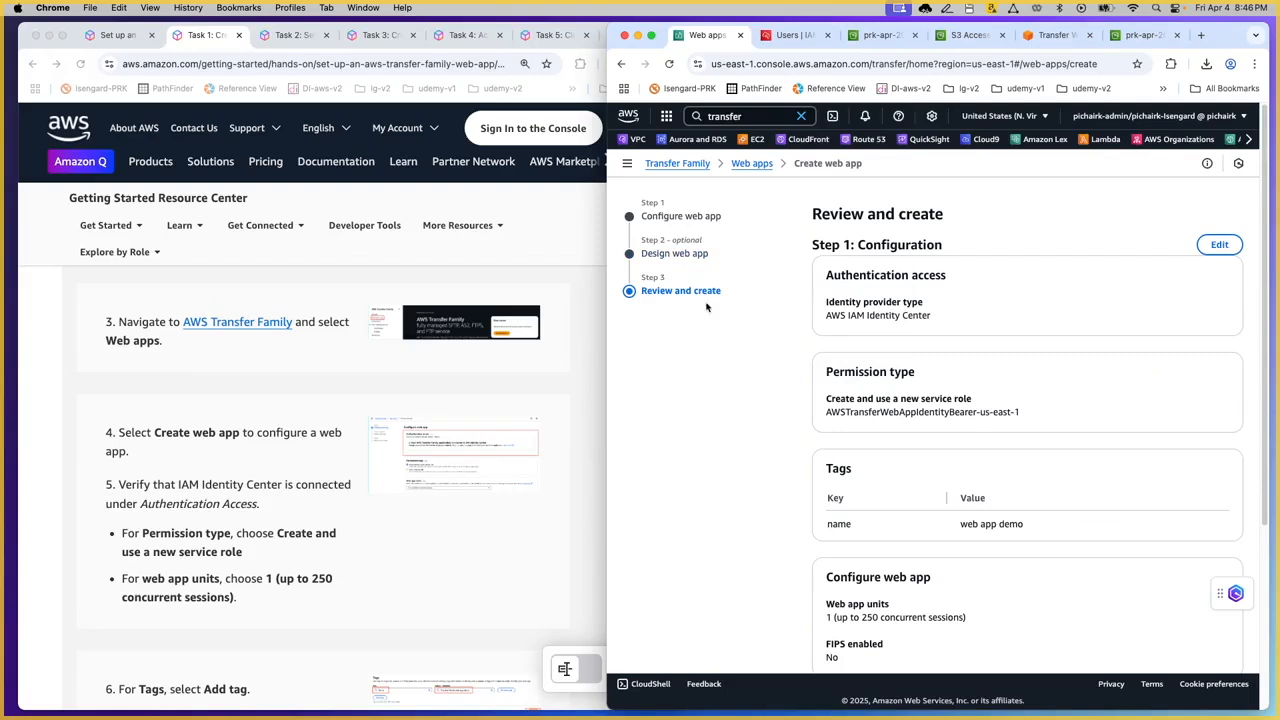
scroll(1060, 385, "down", 5)
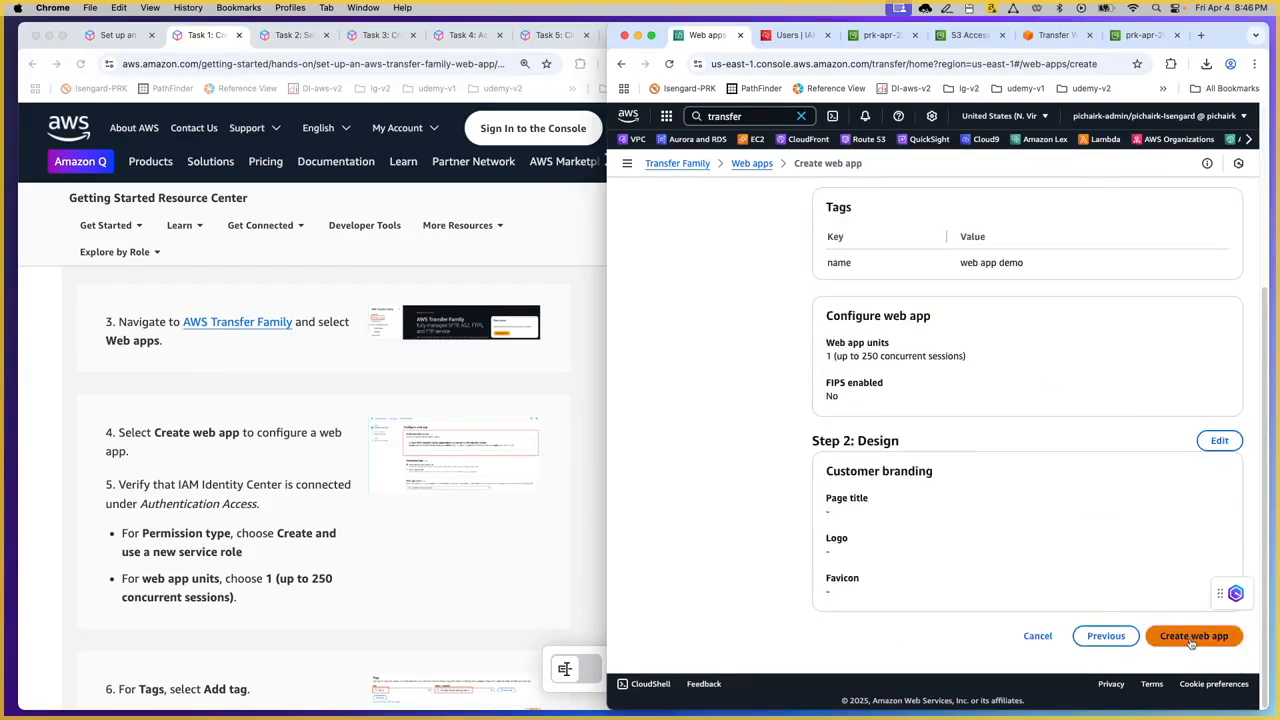
left_click(1038, 638)
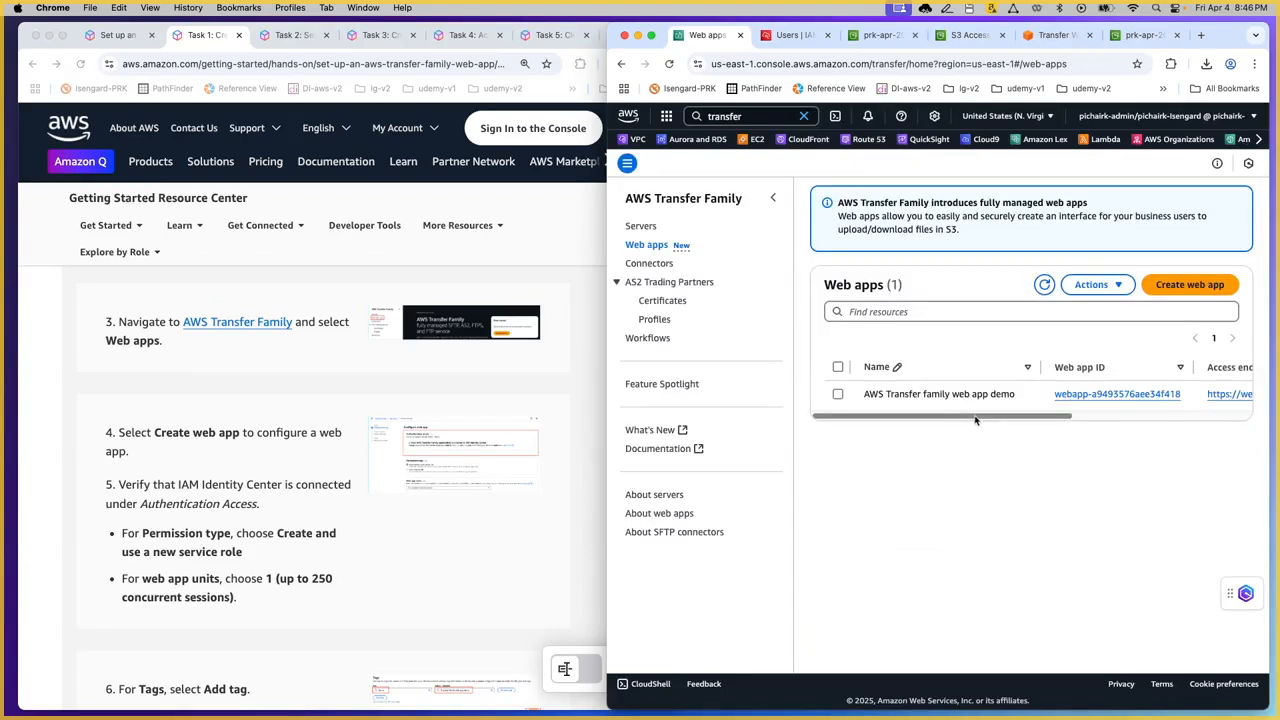
Open the details of the existing "AWS Transfer family web app demo" web app and read the tutorial's remaining creation instructions
left_click_drag(976, 420, 1070, 422)
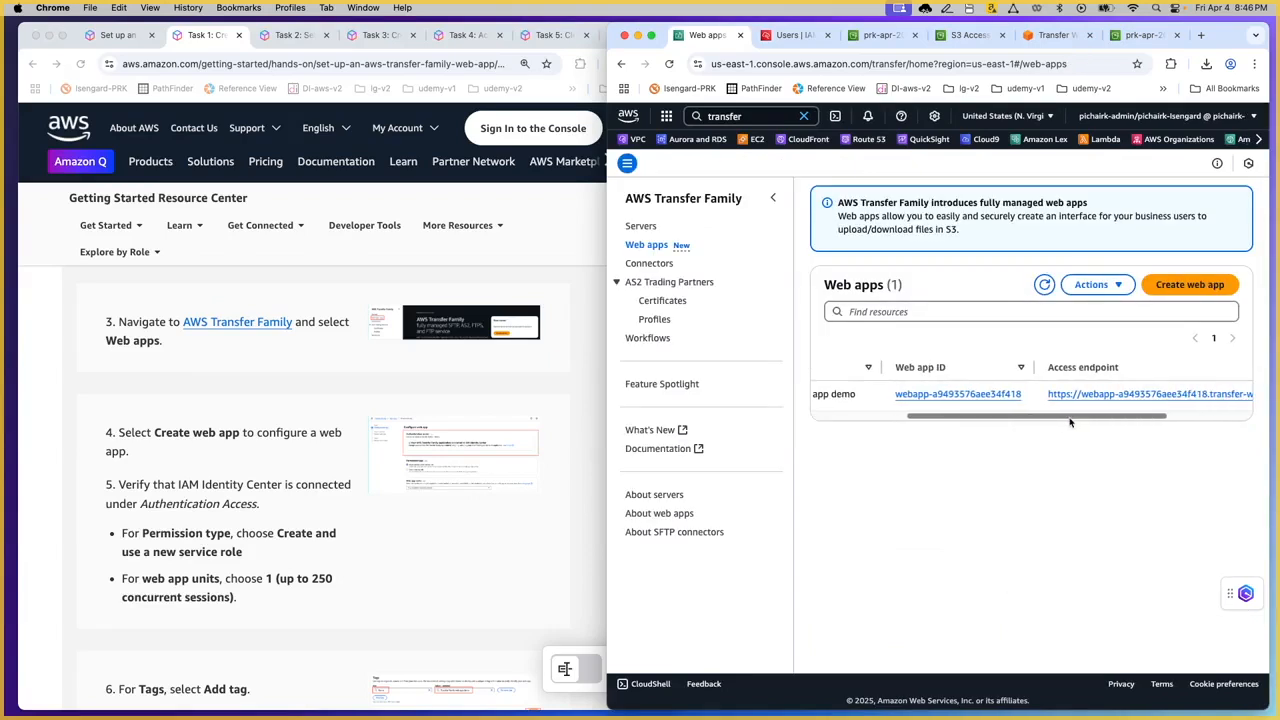
left_click(977, 395)
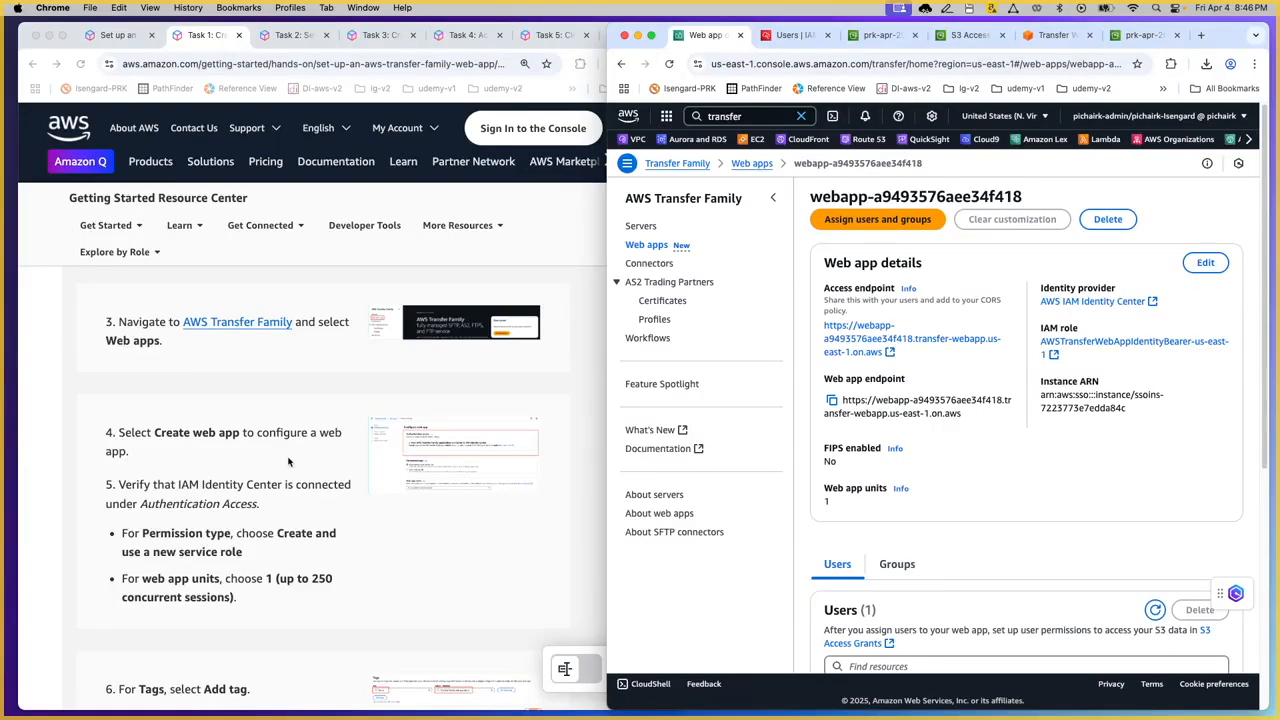
scroll(300, 458, "down", 1)
scroll(309, 452, "down", 8)
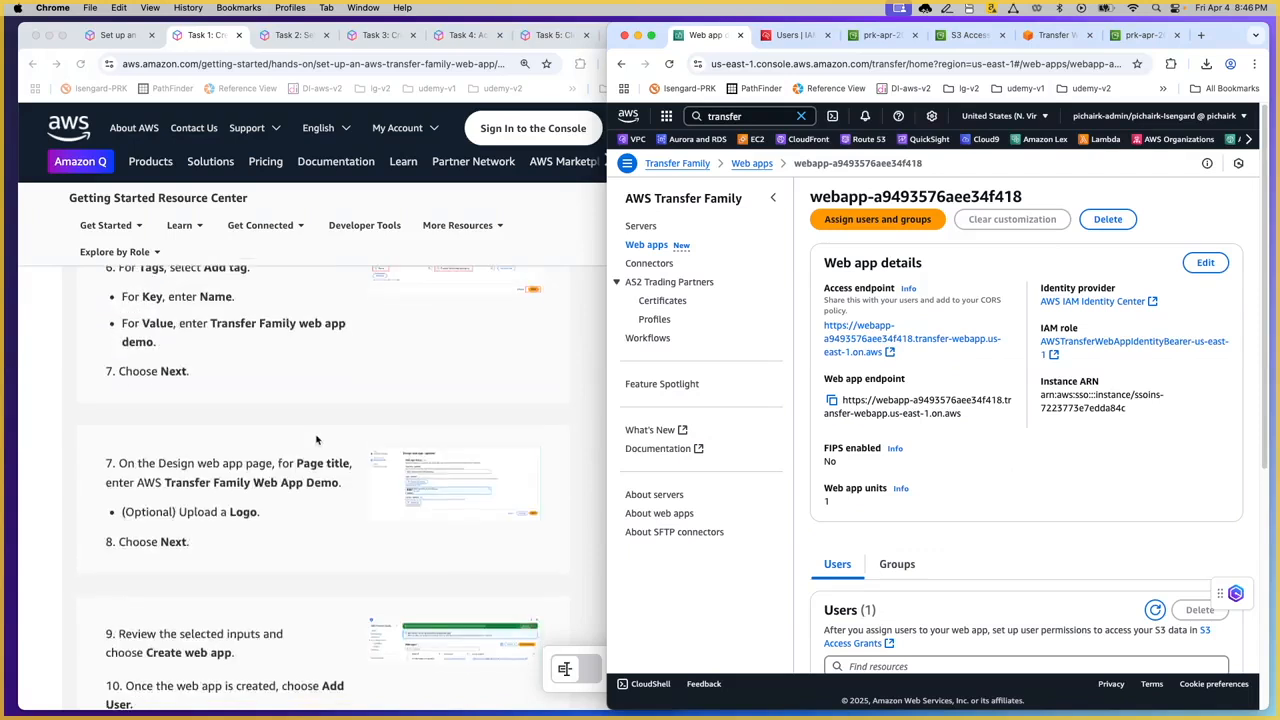
scroll(318, 438, "down", 4)
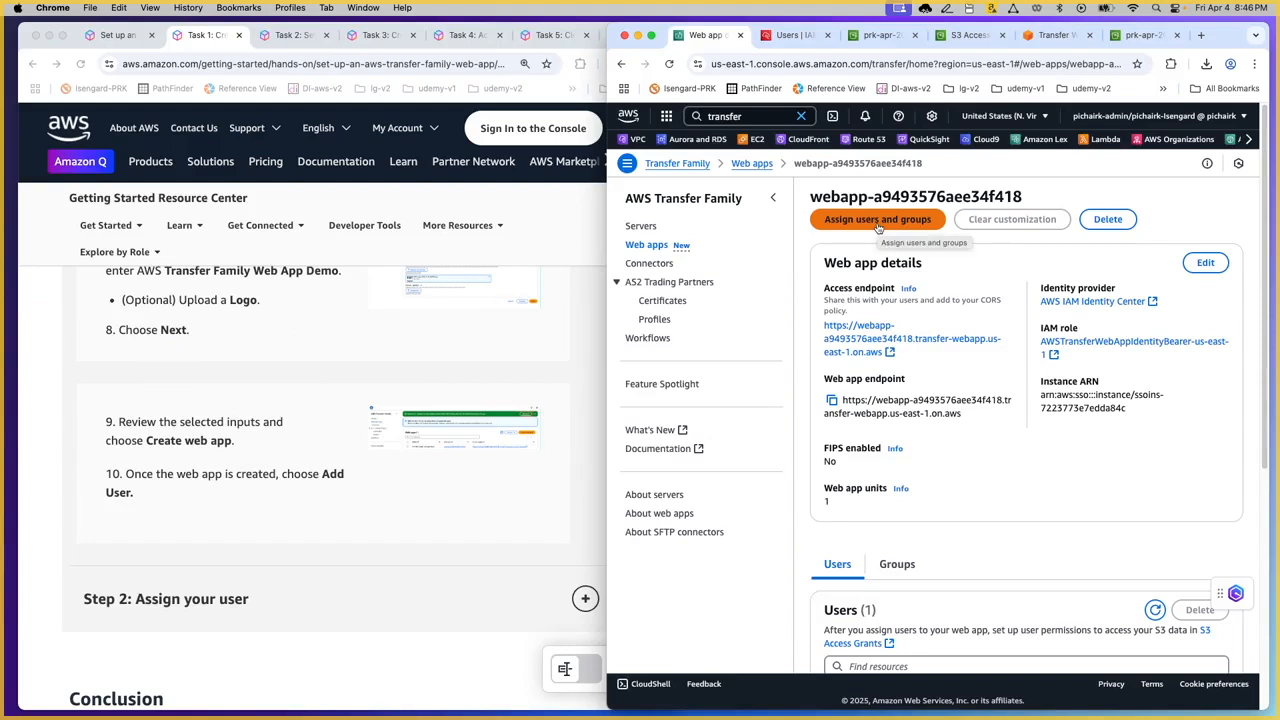
scroll(975, 371, "down", 1)
scroll(975, 371, "up", 1)
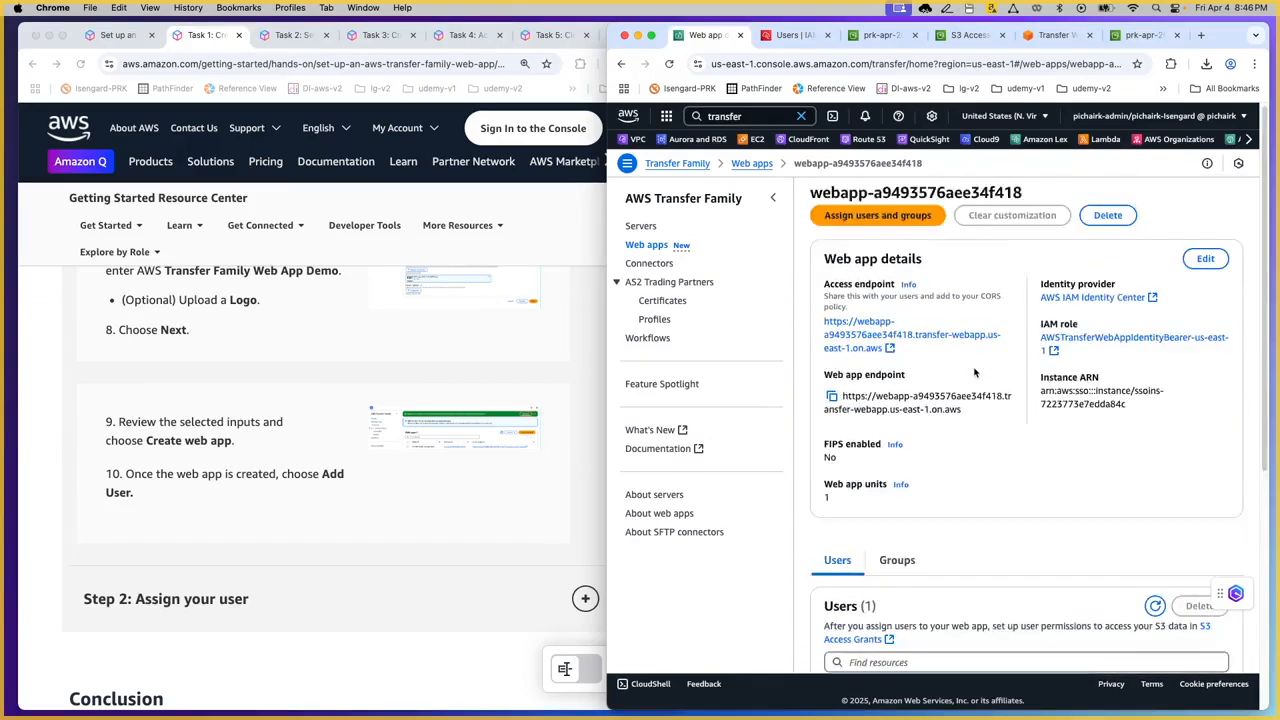
Inspect the choices for assigning new or existing users and groups, including the new-user form, and cancel without adding anyone
left_click(912, 222)
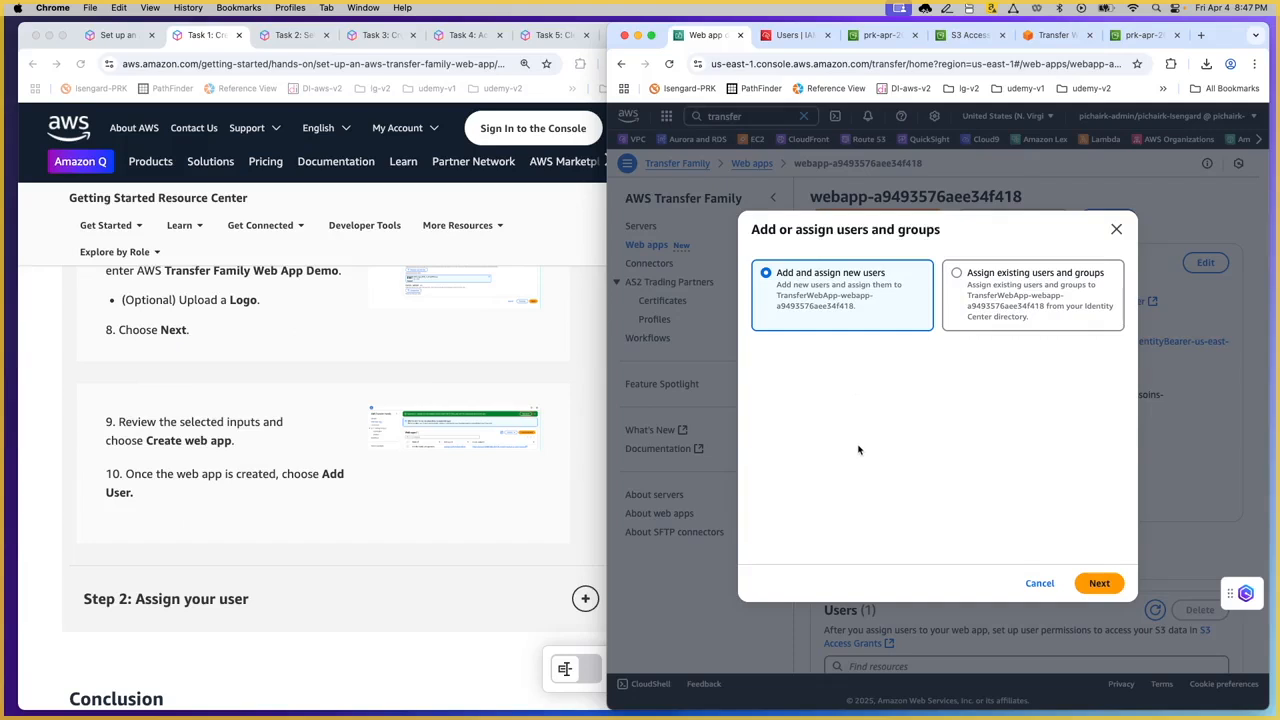
left_click(1006, 306)
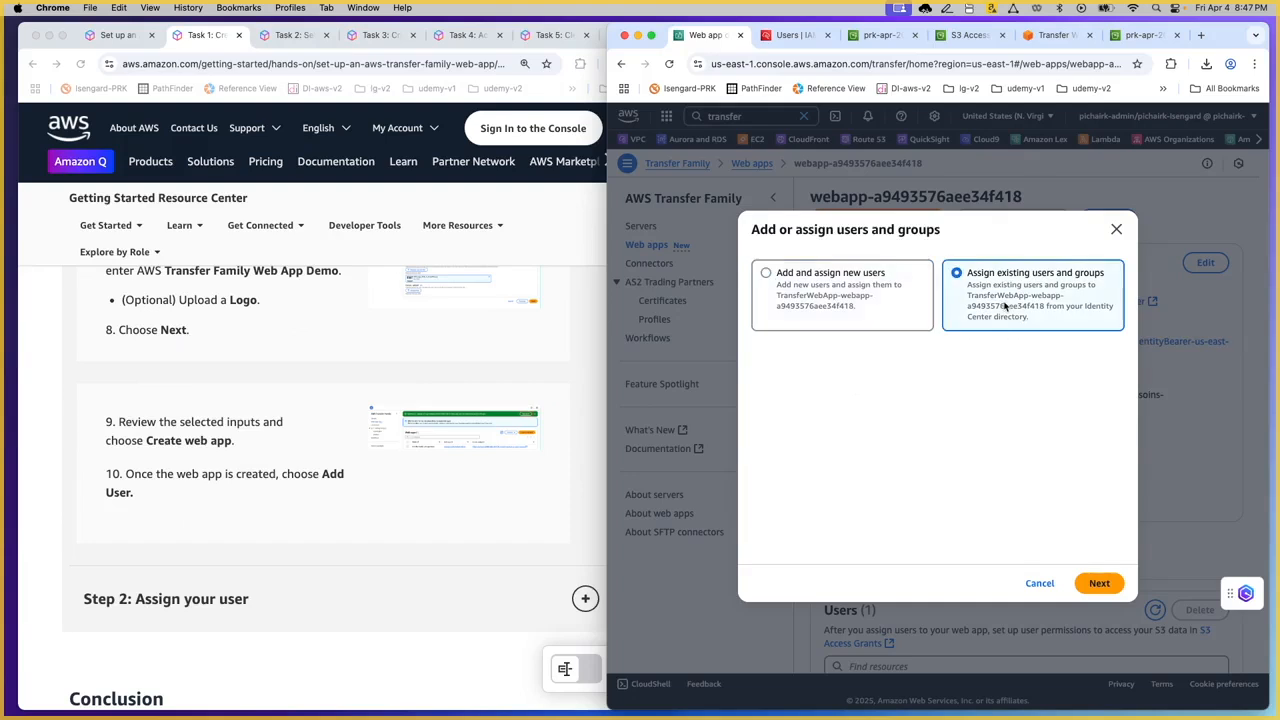
left_click(856, 298)
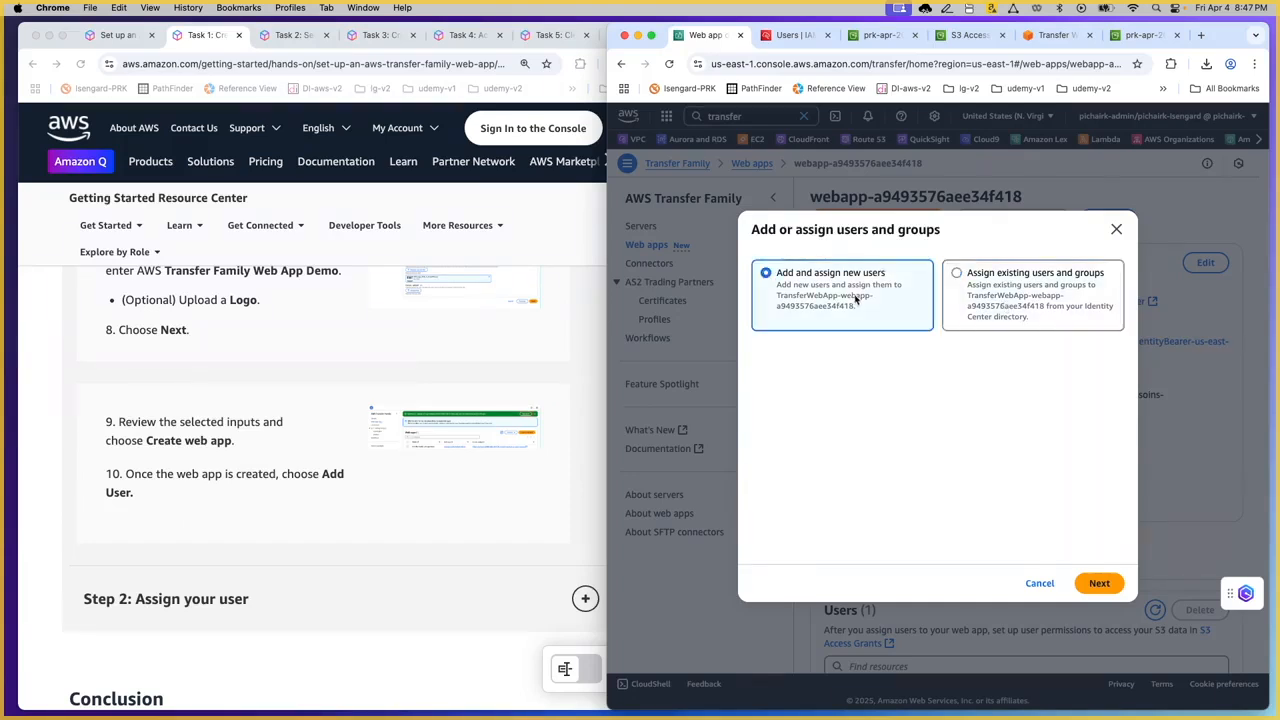
scroll(355, 545, "down", 1)
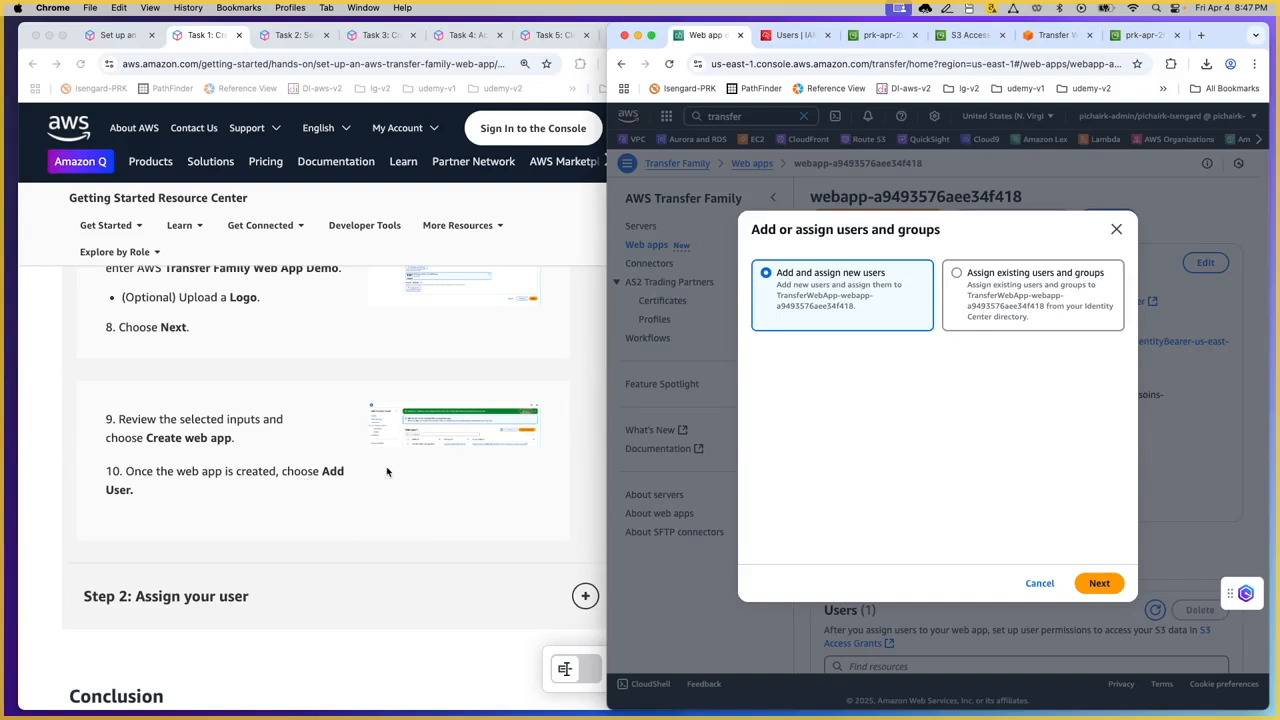
left_click(1097, 583)
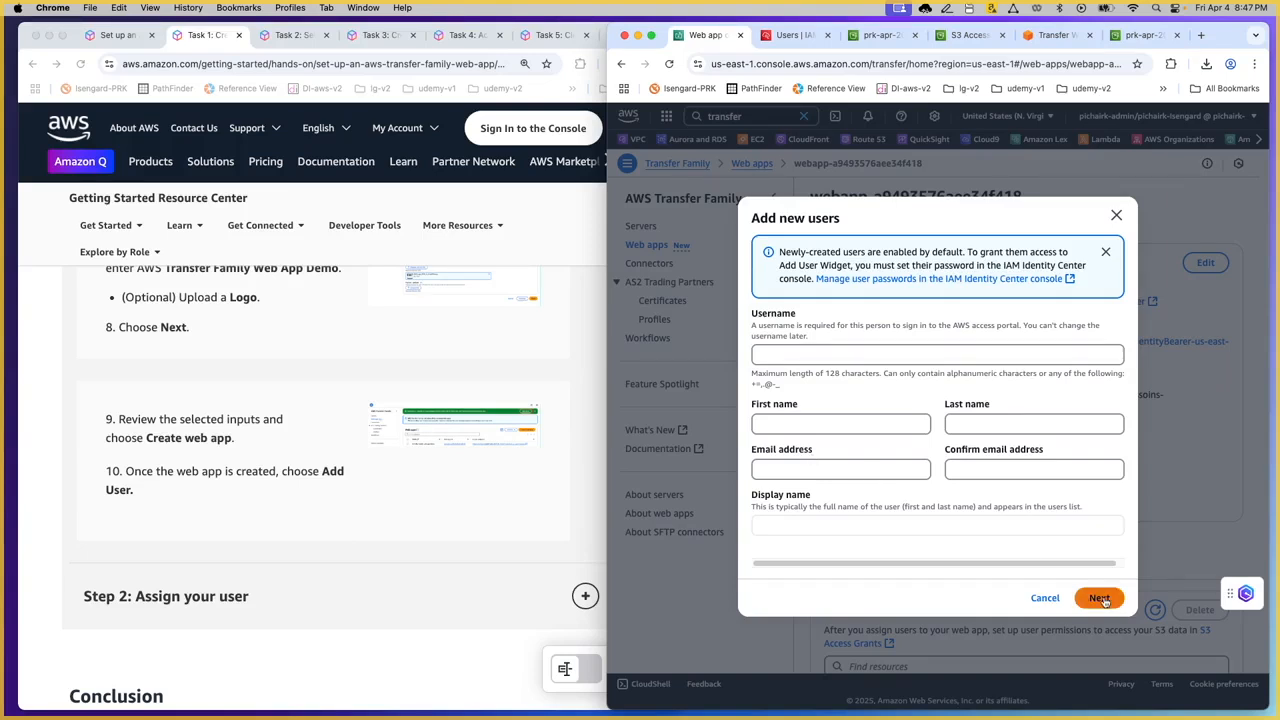
left_click(1046, 599)
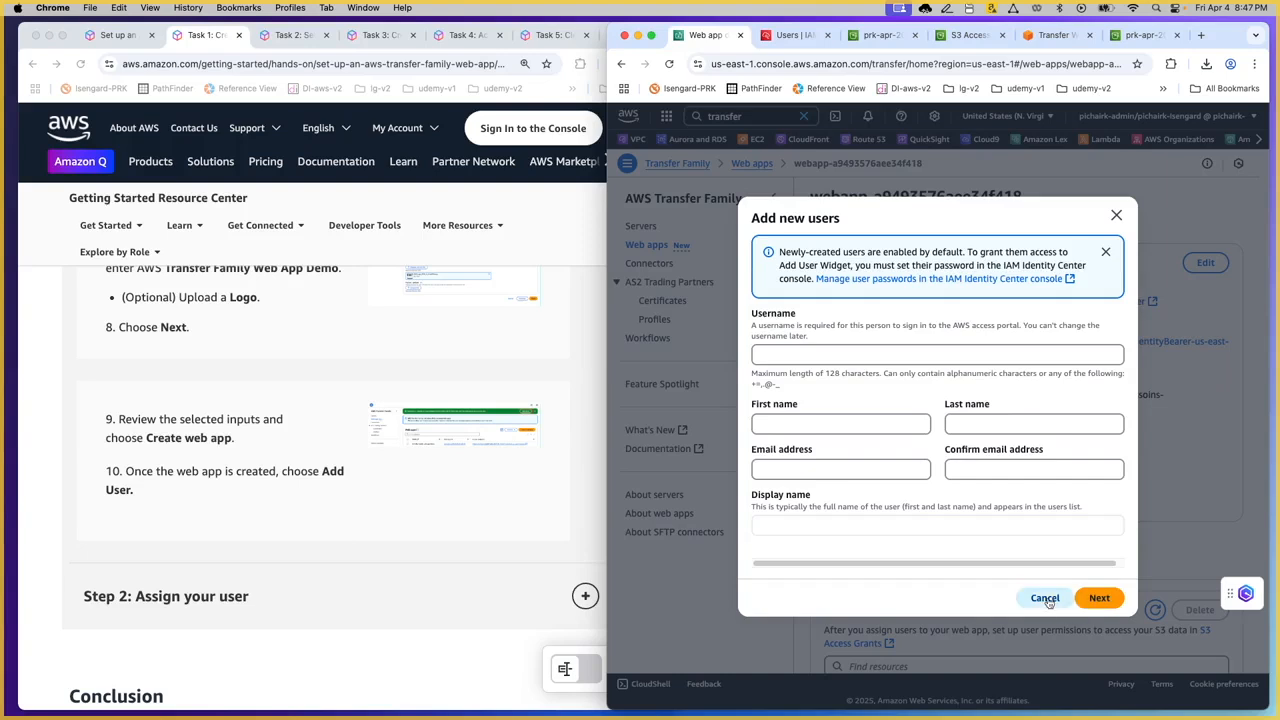
left_click(1041, 584)
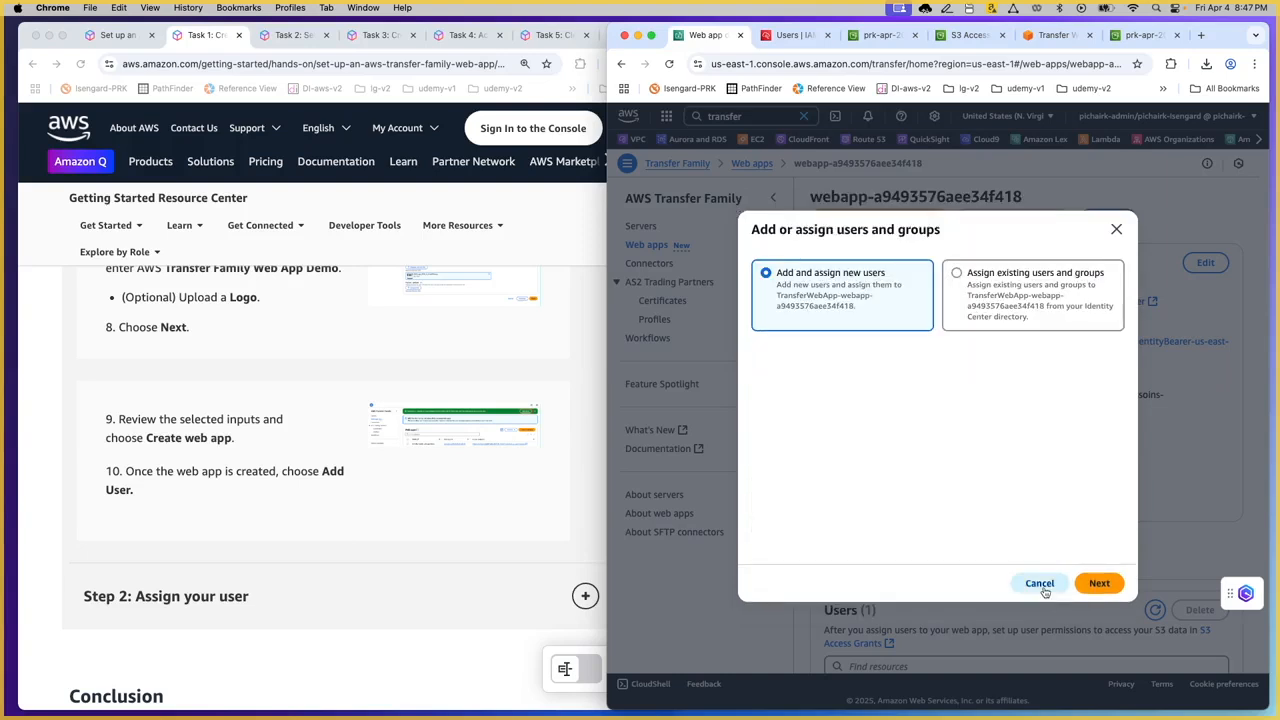
Examine the list of users assigned to the web app, including the display name, user ID and username columns
scroll(1019, 514, "down", 2)
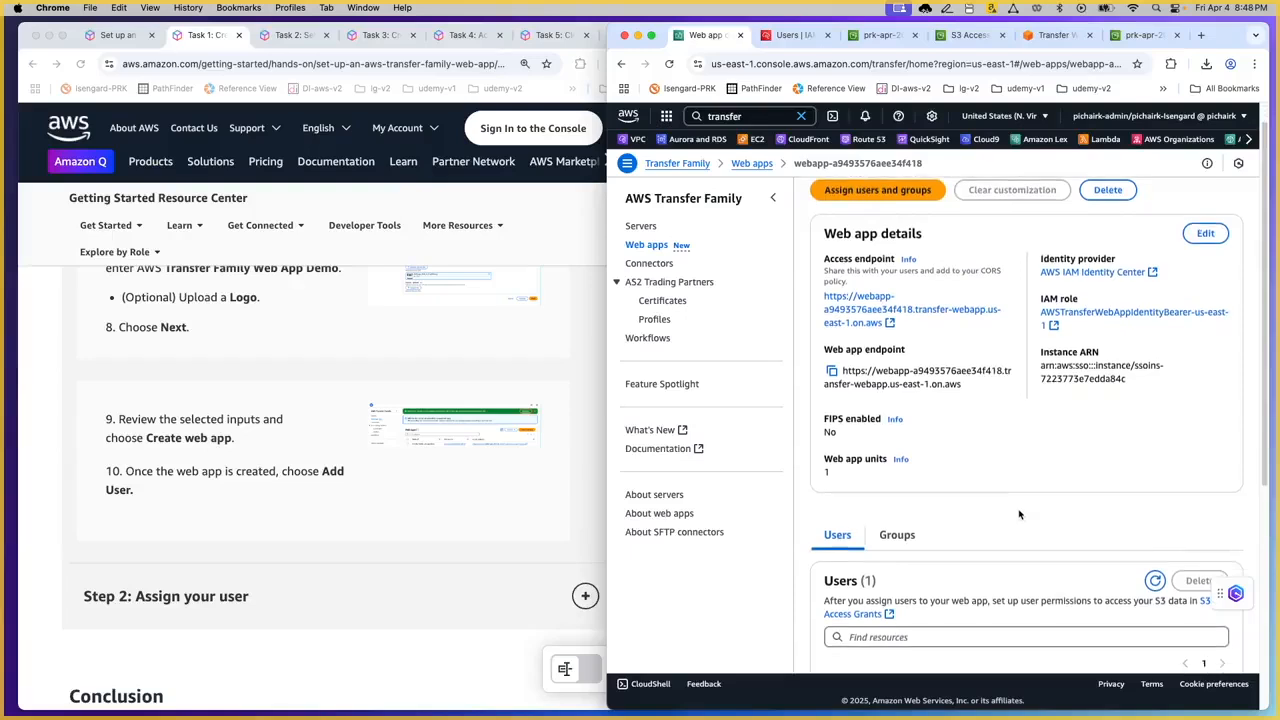
scroll(1019, 514, "down", 3)
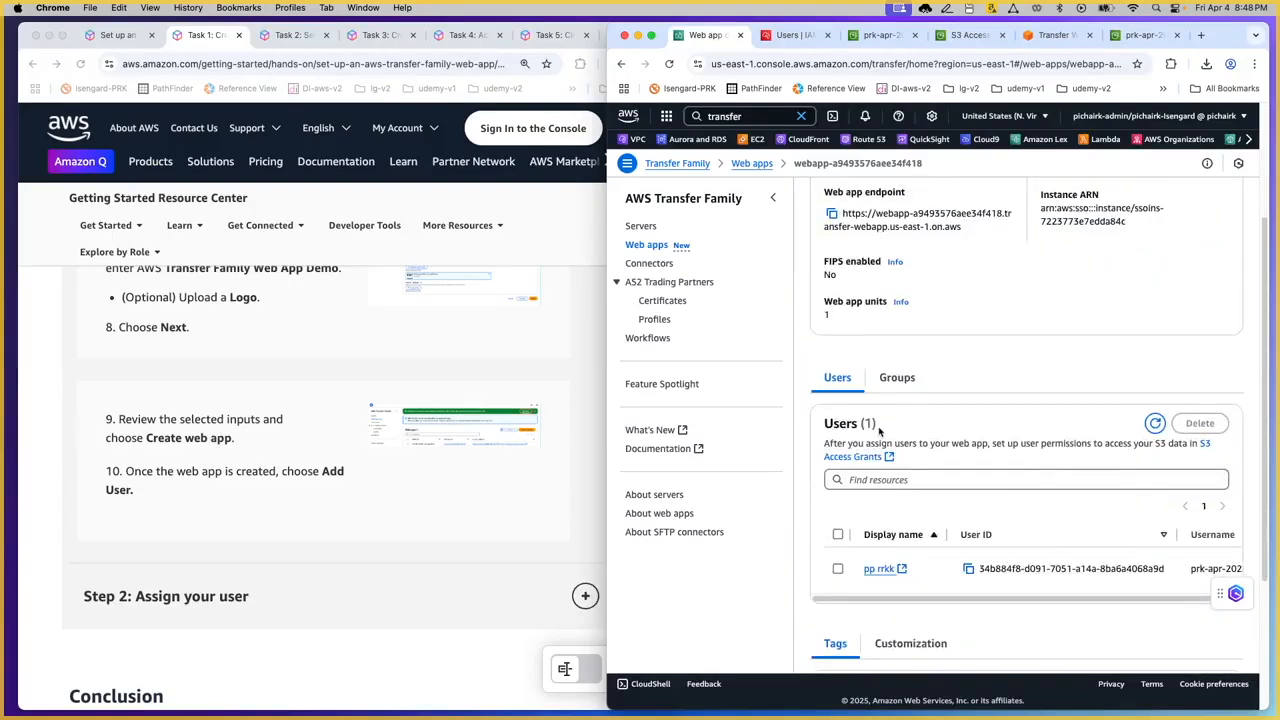
left_click_drag(860, 427, 878, 425)
scroll(925, 438, "down", 1)
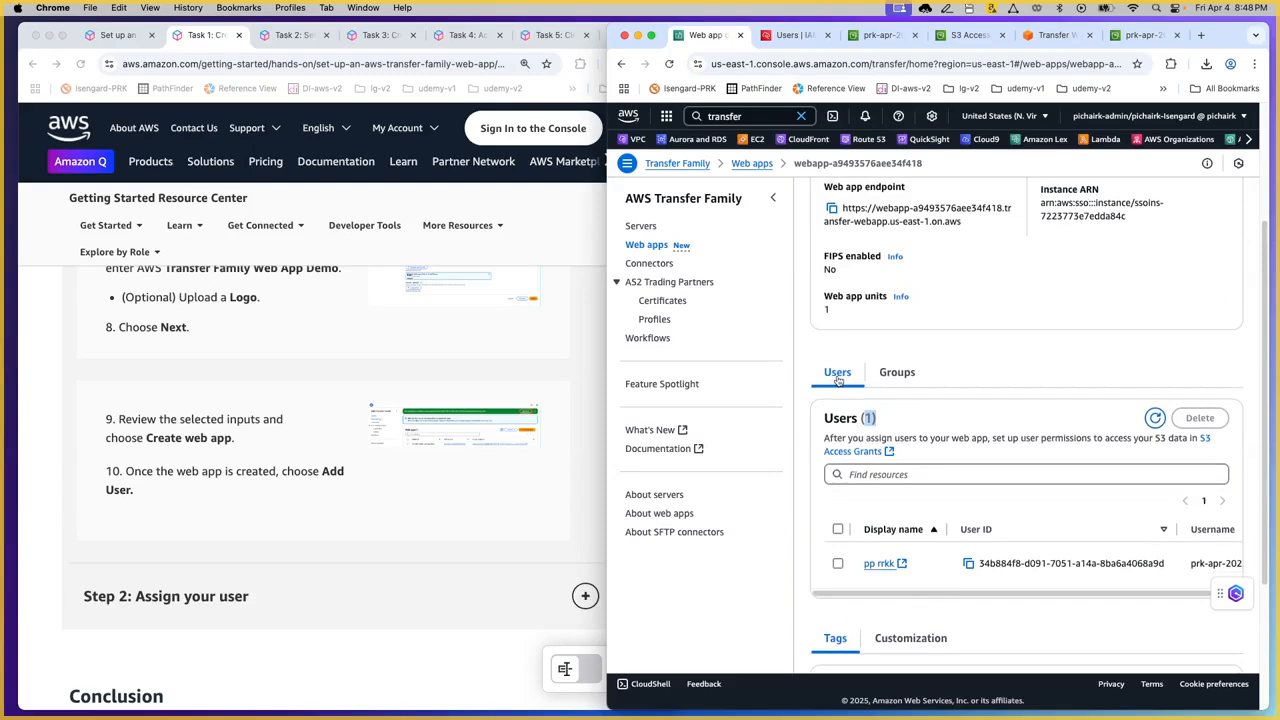
left_click_drag(943, 596, 988, 595)
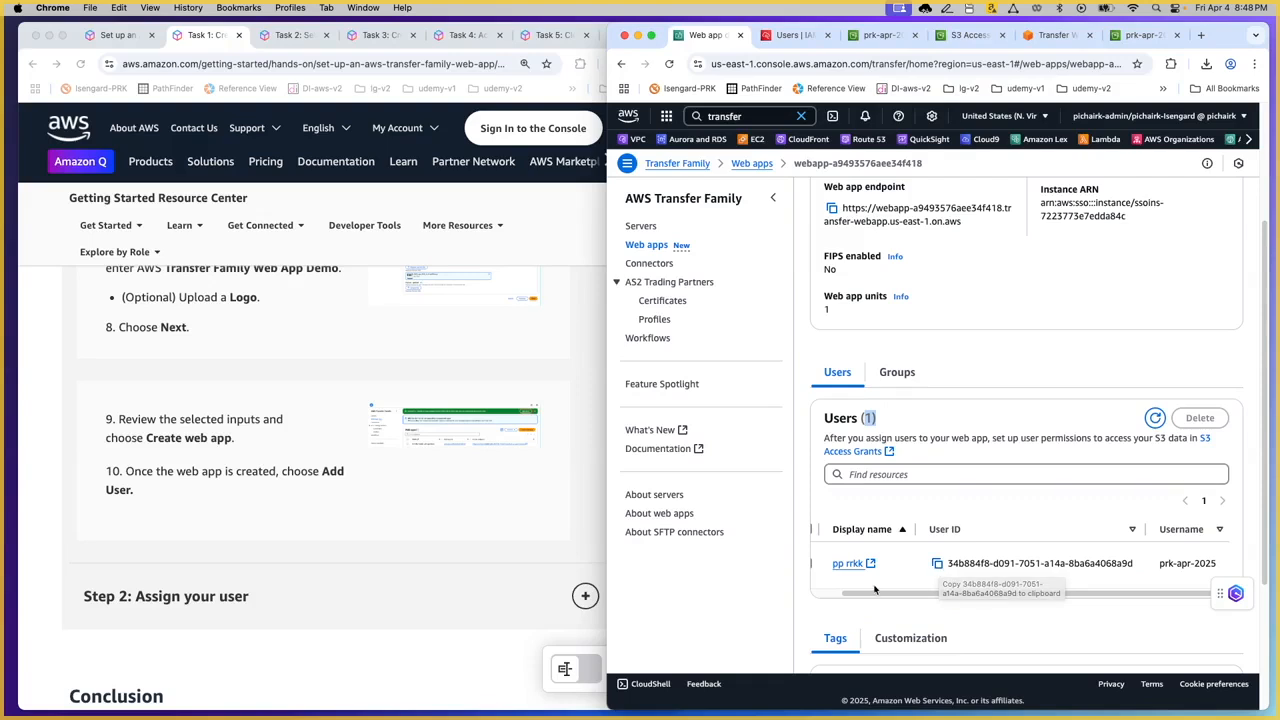
left_click_drag(867, 595, 829, 597)
Reread the tutorial's "Step 1: Create web app" instructions, from the IAM Identity Center setup through choosing Add User
scroll(198, 522, "down", 2)
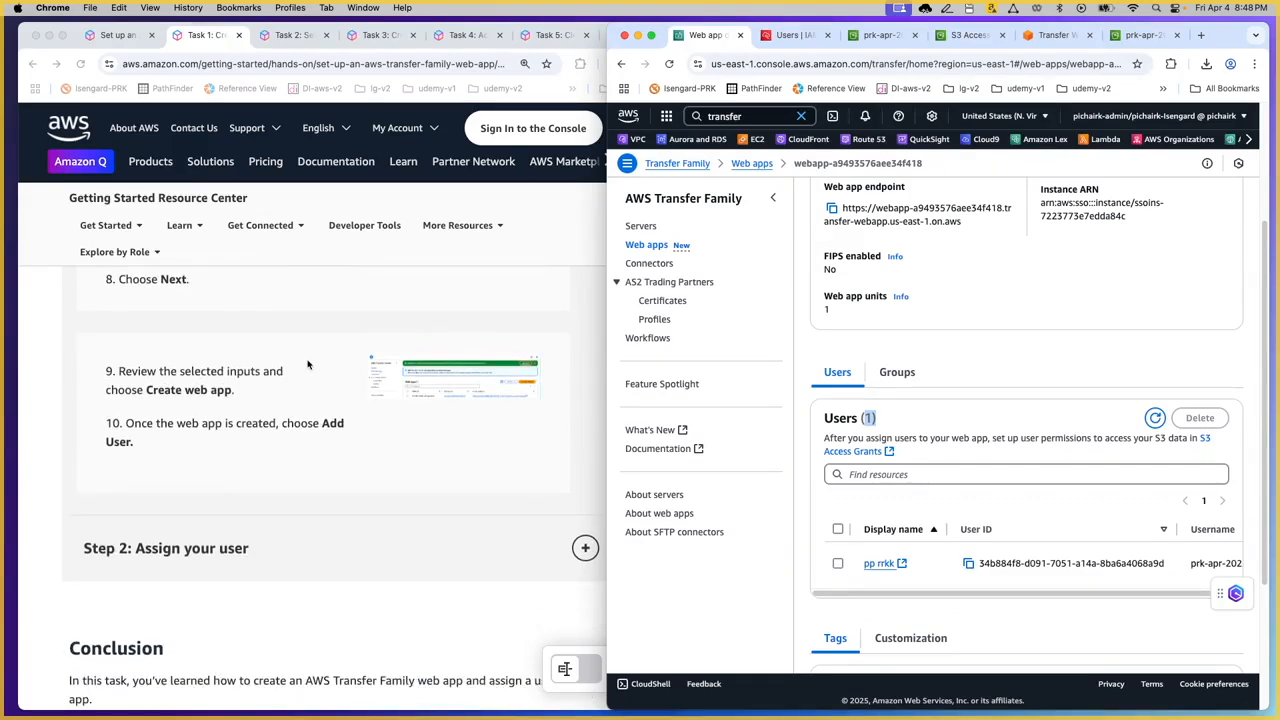
scroll(320, 368, "up", 5)
scroll(318, 368, "up", 10)
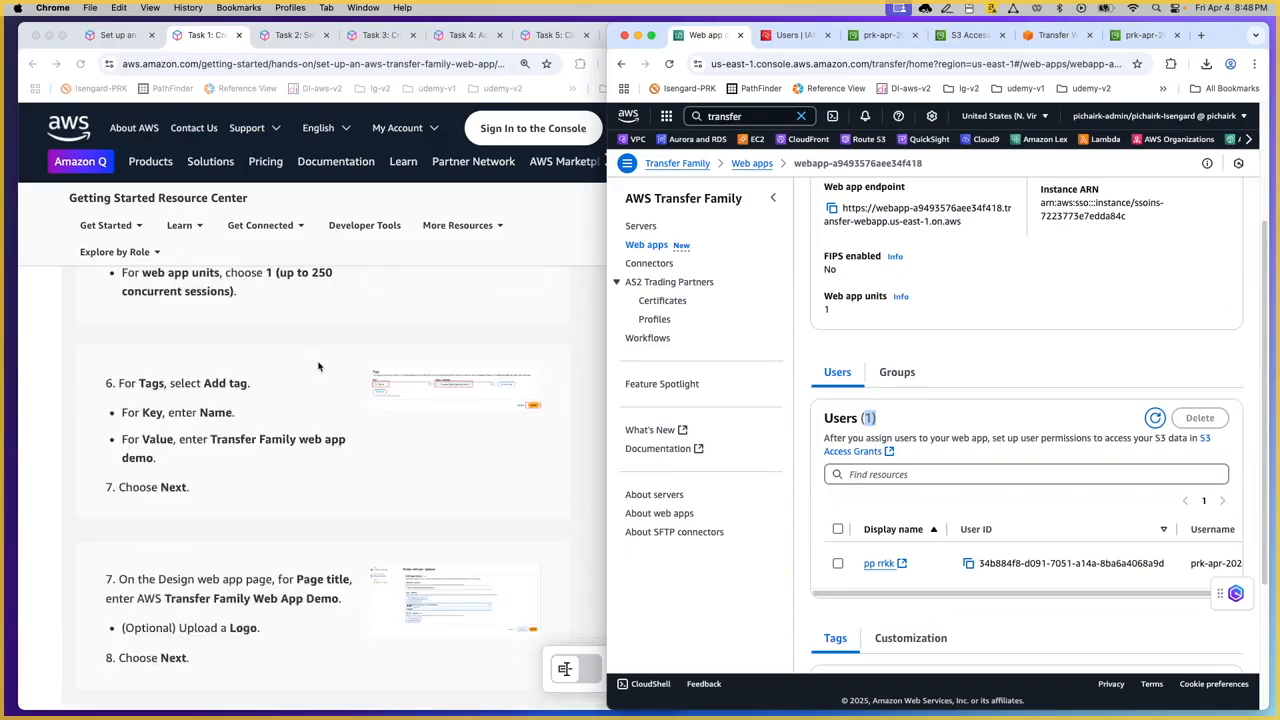
scroll(281, 336, "down", 15)
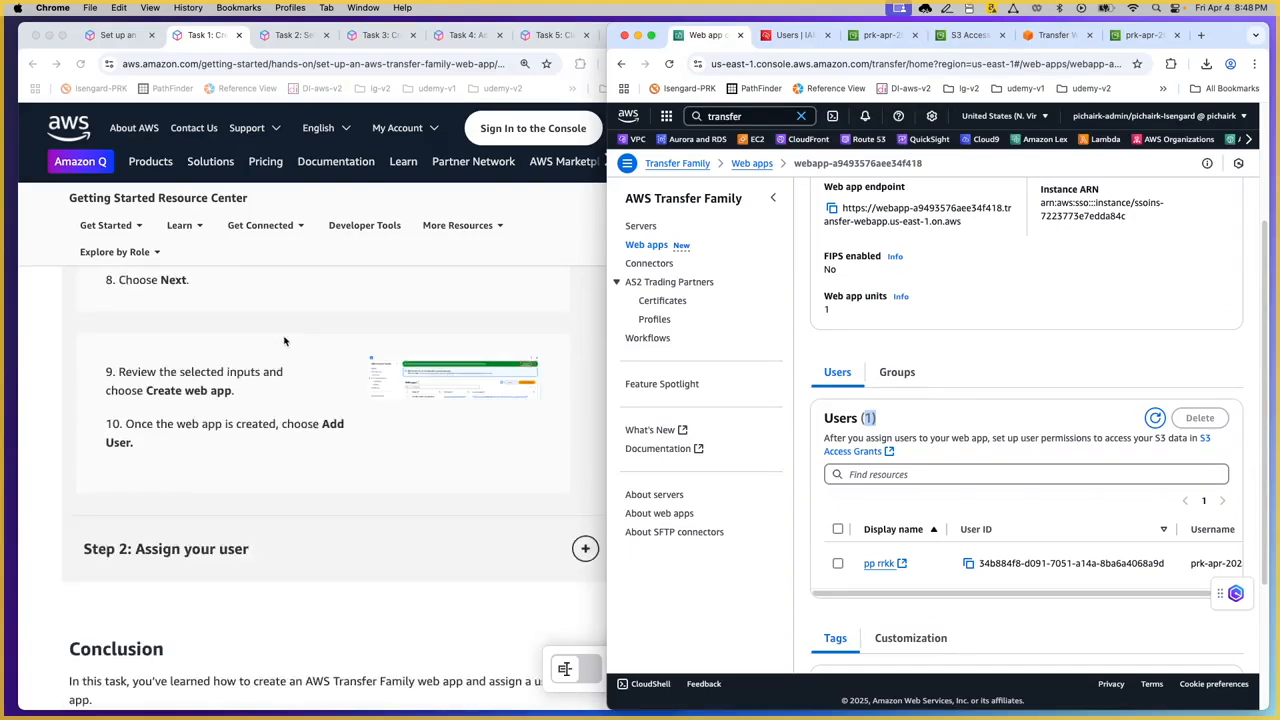
scroll(285, 384, "up", 20)
scroll(285, 384, "up", 15)
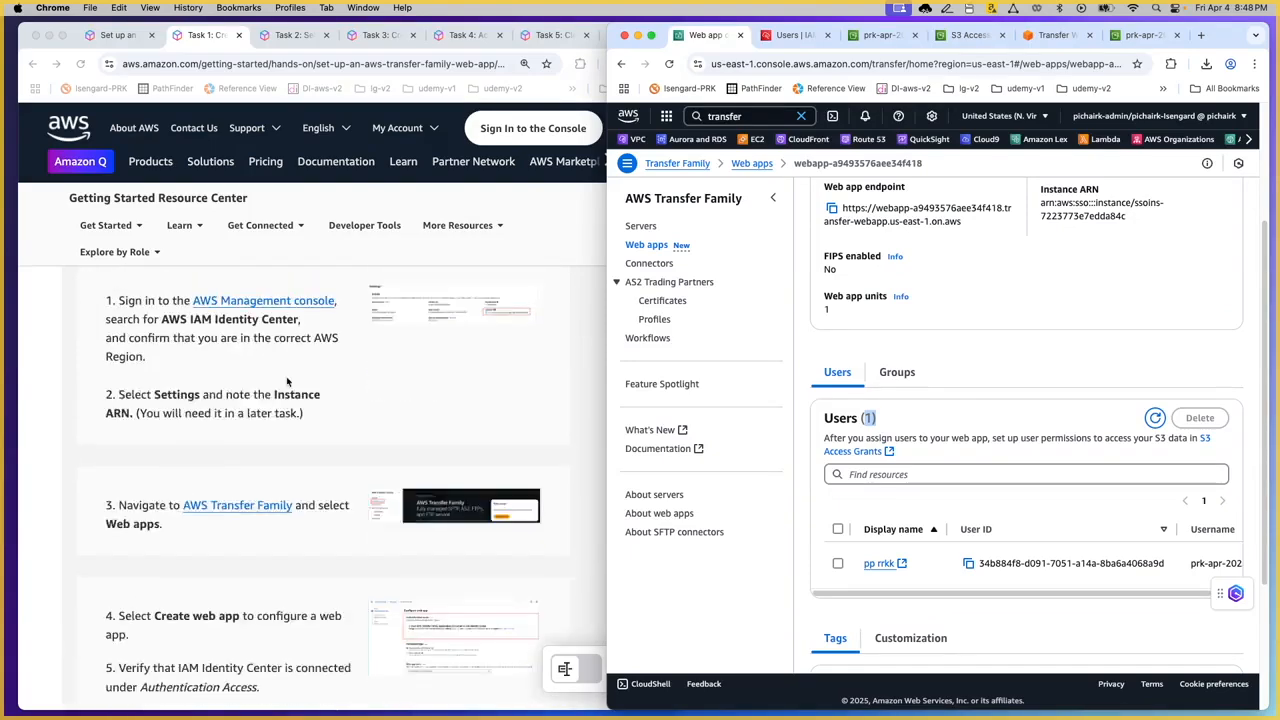
scroll(287, 381, "up", 4)
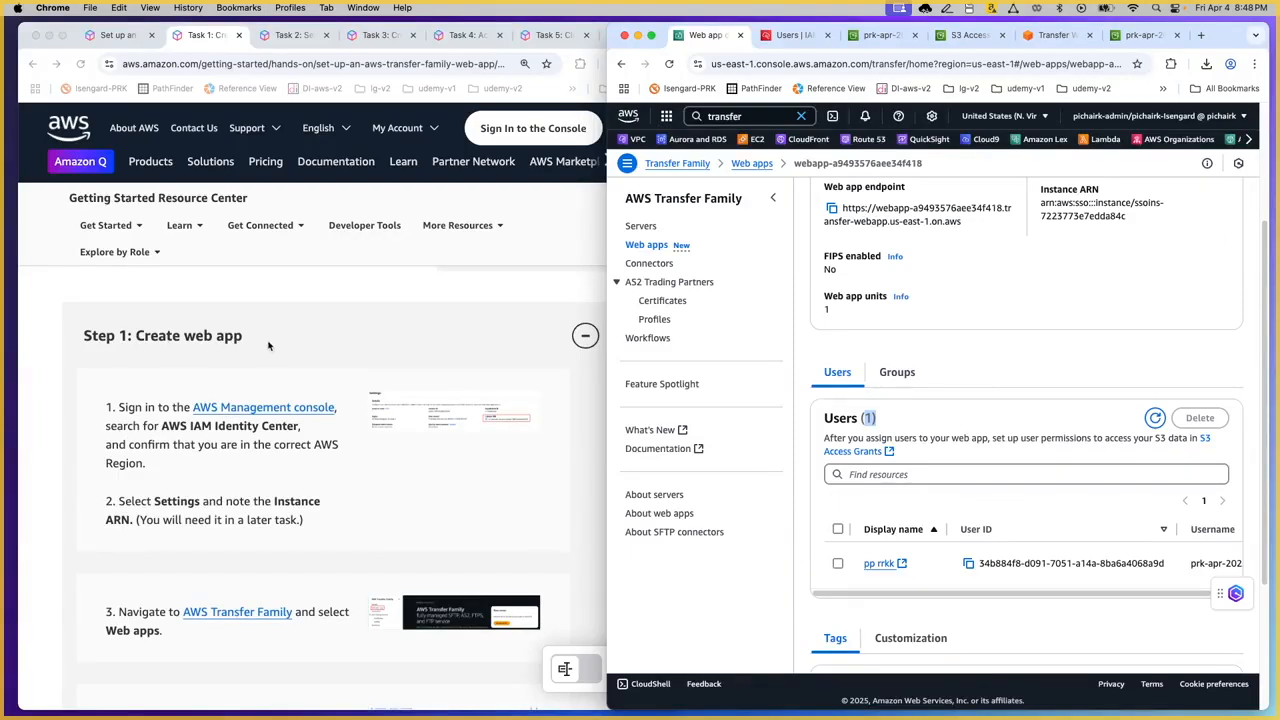
scroll(268, 345, "down", 3)
scroll(278, 345, "down", 5)
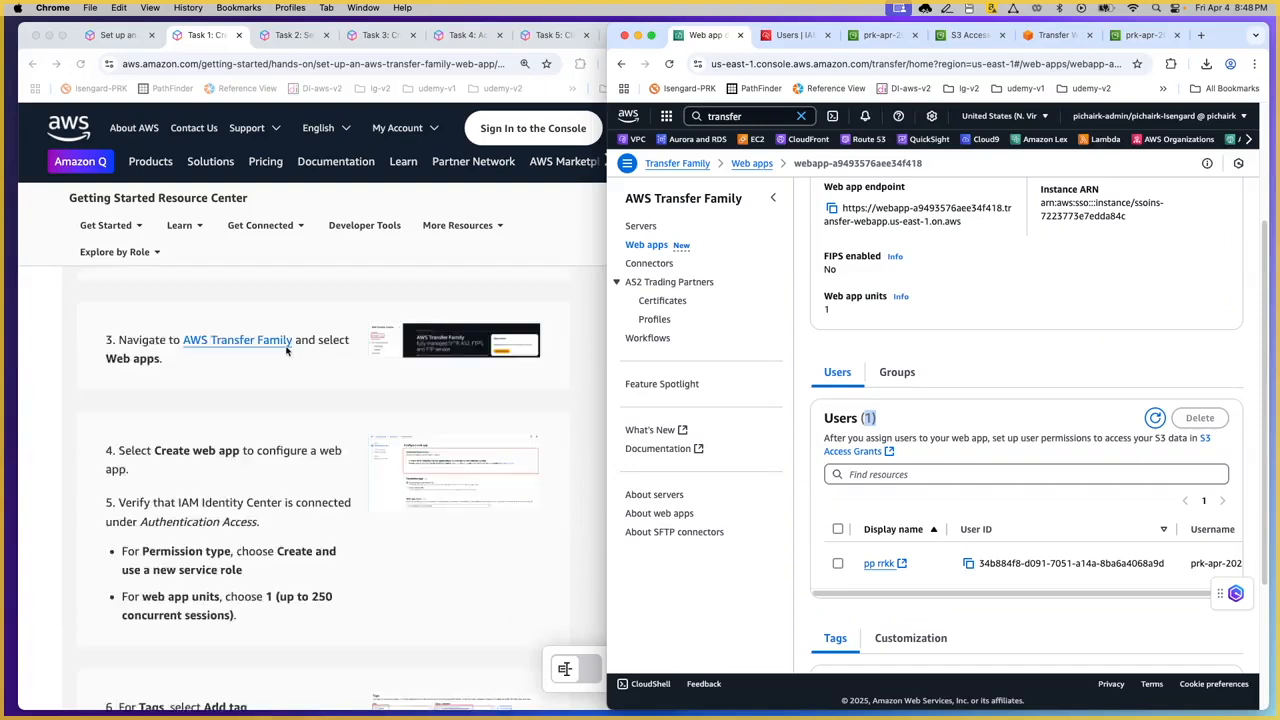
scroll(250, 432, "down", 5)
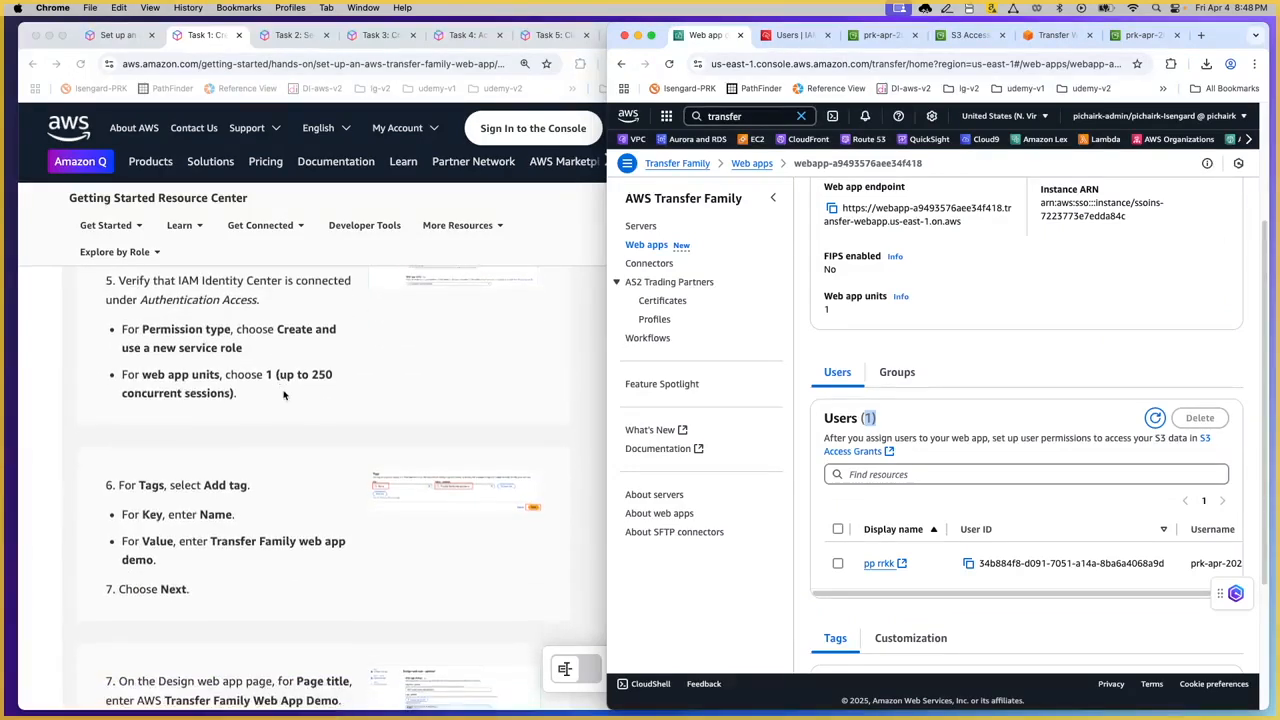
scroll(284, 407, "down", 1)
scroll(284, 407, "down", 6)
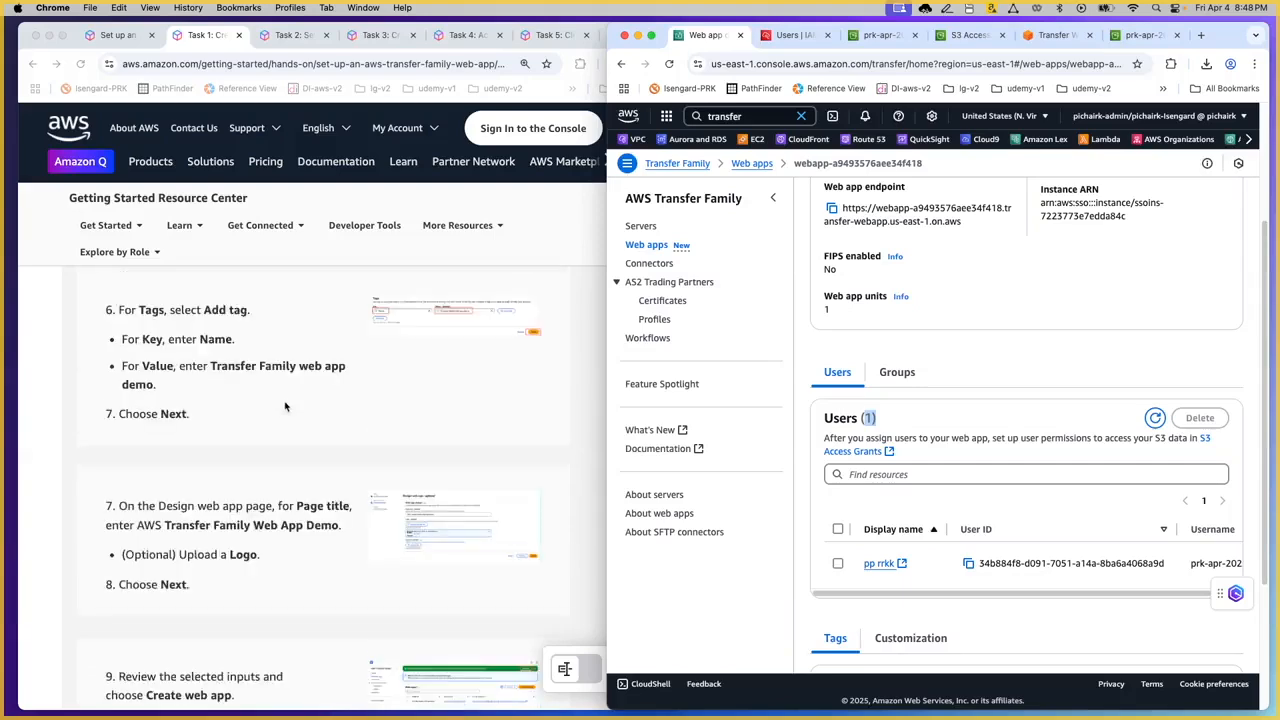
scroll(266, 492, "down", 4)
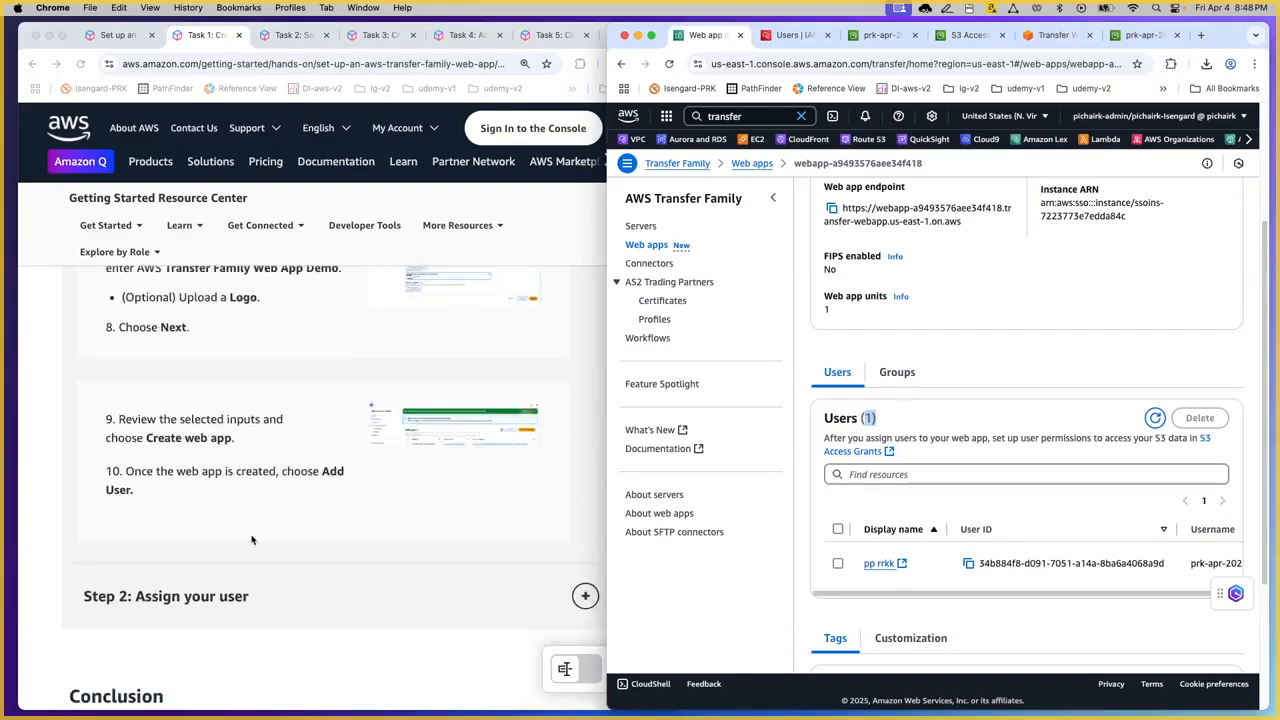
Expand the tutorial's "Step 2: Assign your user" section and look through its instructions
left_click(229, 598)
scroll(228, 598, "down", 12)
scroll(257, 528, "up", 10)
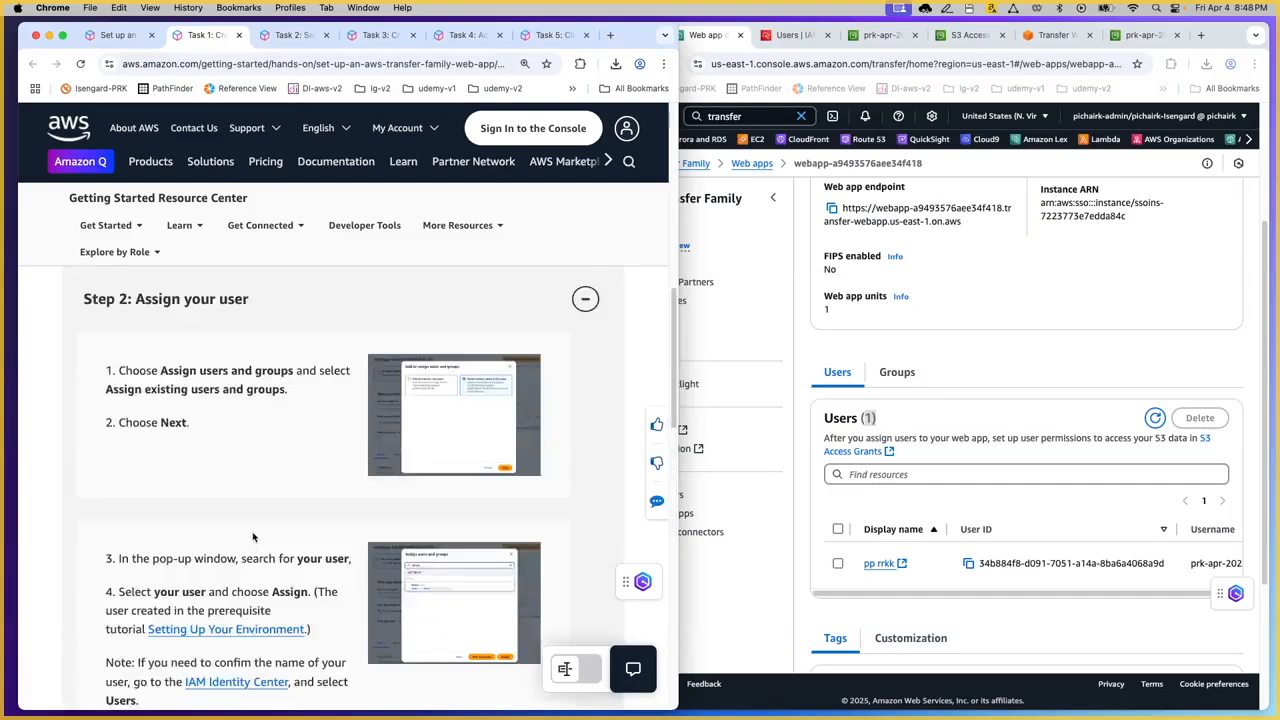
Read the remaining user assignment instructions through the Conclusion and open the tutorial's Task 2 page on cross-origin resource sharing
scroll(257, 528, "down", 3)
scroll(258, 513, "down", 5)
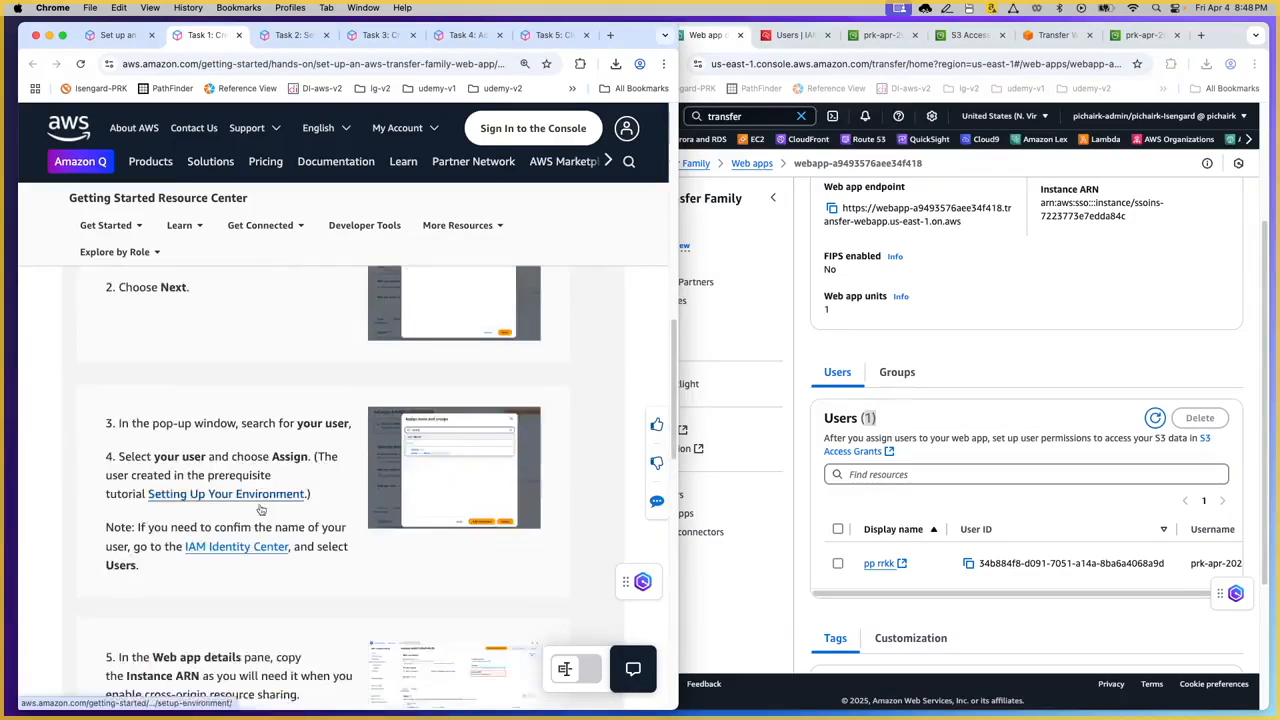
scroll(258, 507, "down", 2)
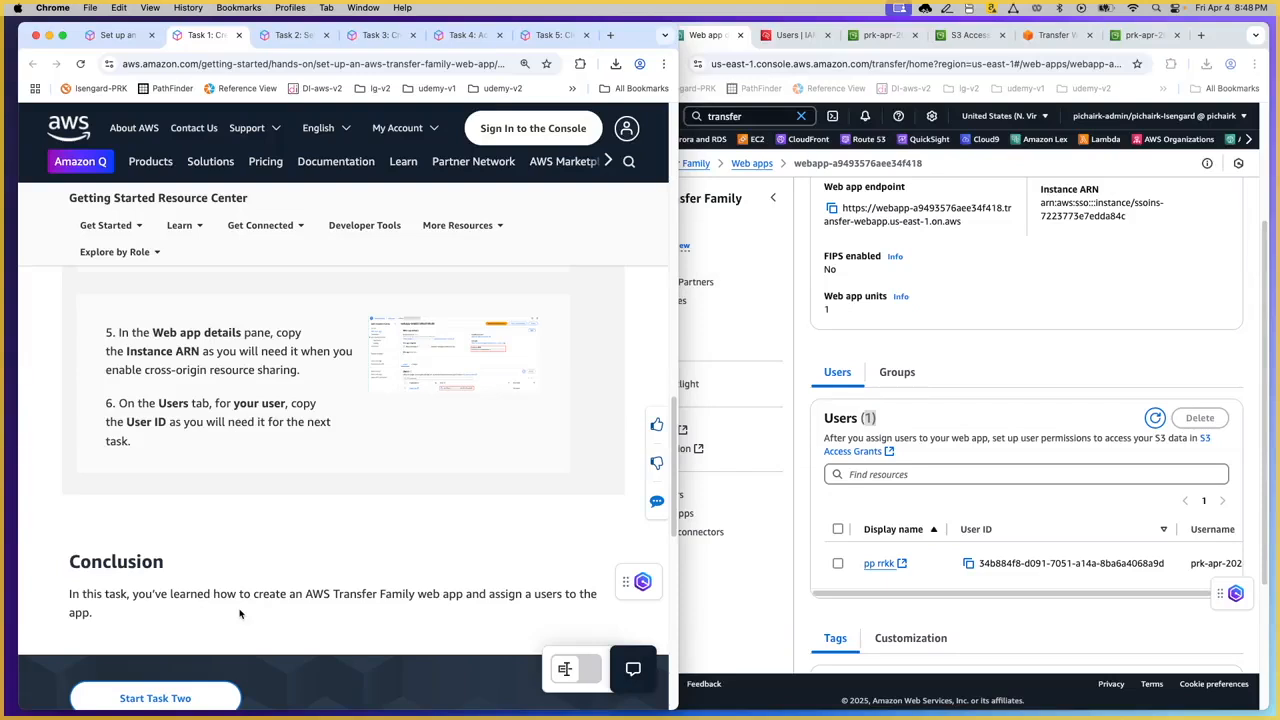
left_click(288, 35)
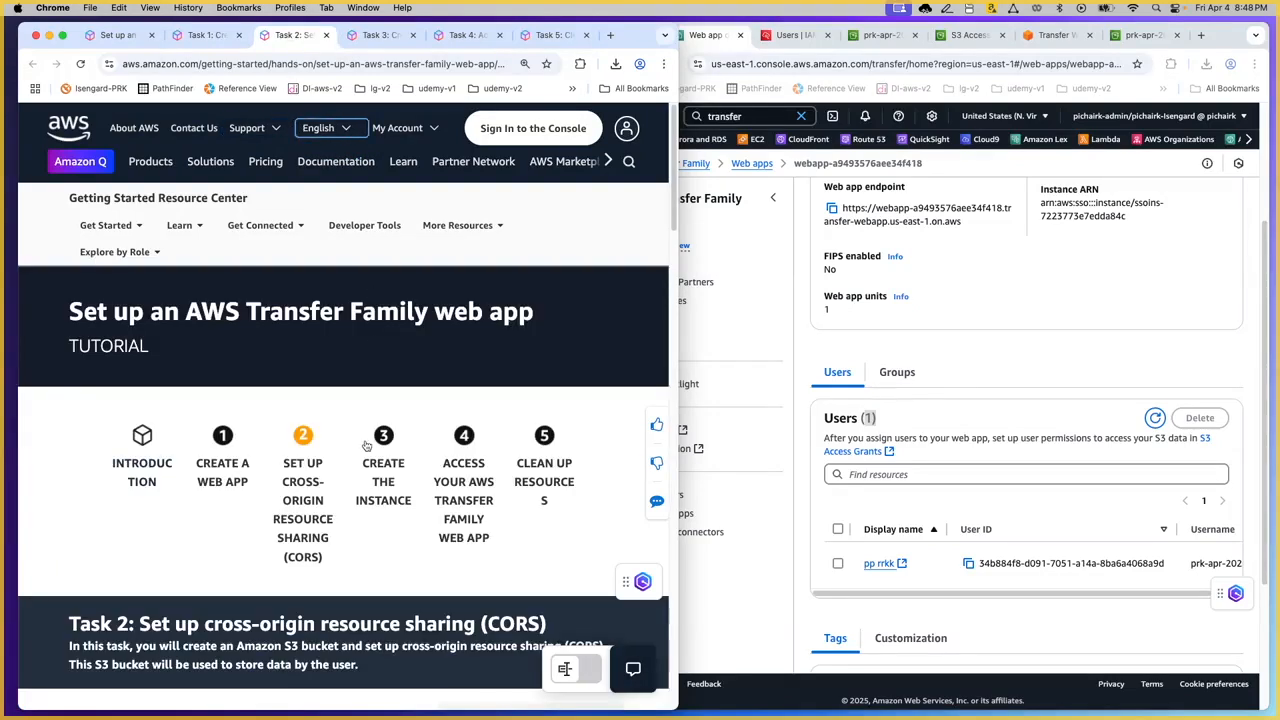
Bring up the S3 console page of the bucket prk-apr-2025-v2 and highlight the bucket name
left_click(1054, 302)
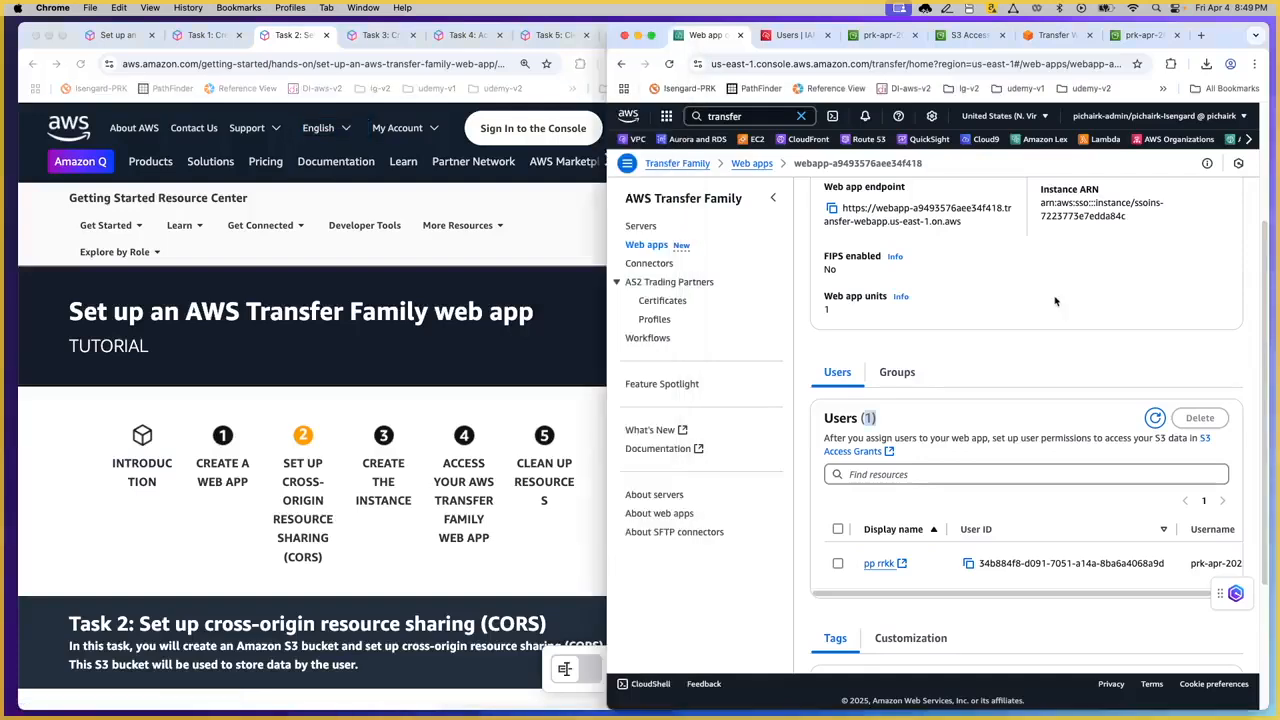
left_click(880, 35)
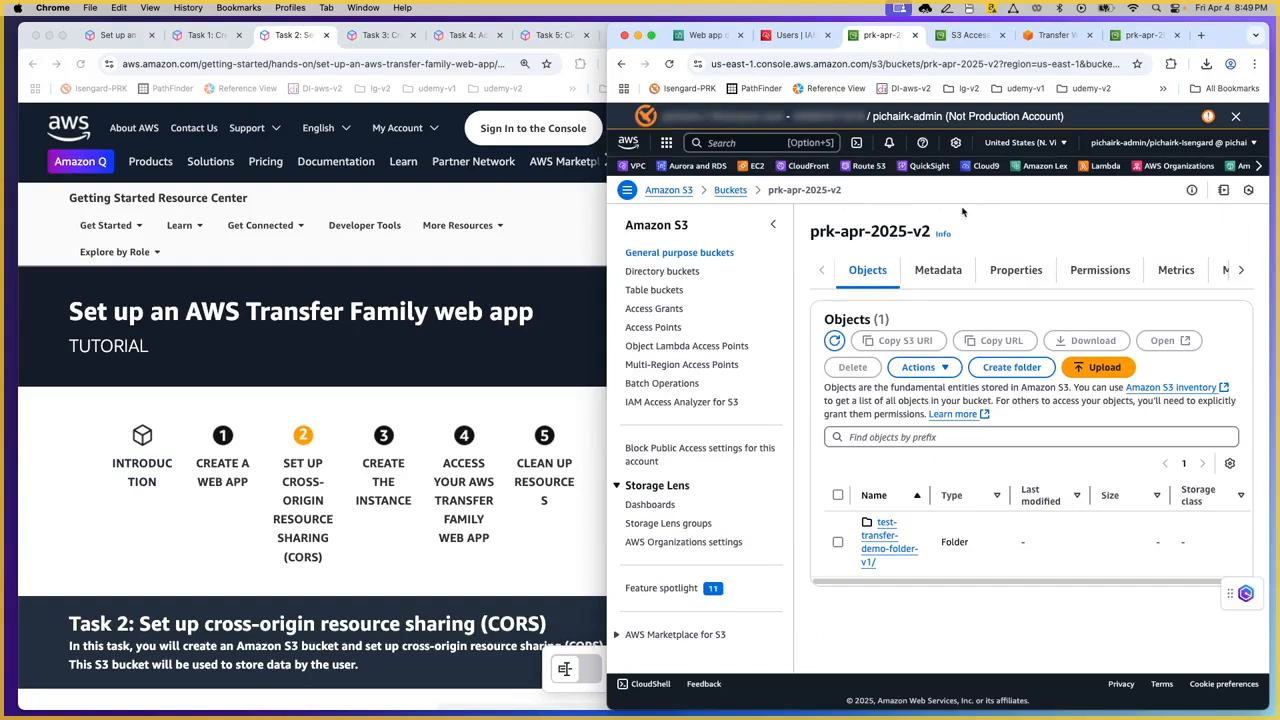
left_click_drag(930, 231, 807, 231)
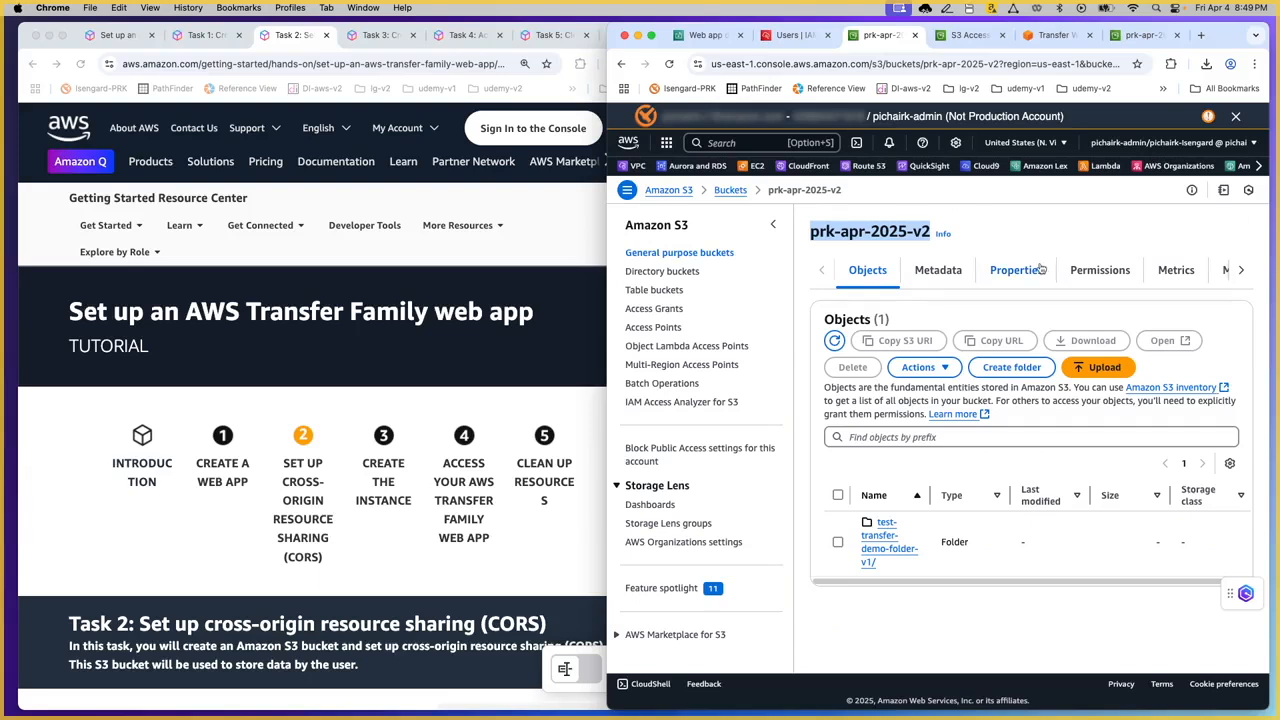
Open the general purpose buckets list separately, look through the whole Create bucket form, and return to the existing bucket without creating one
right_click(722, 253)
left_click(775, 258)
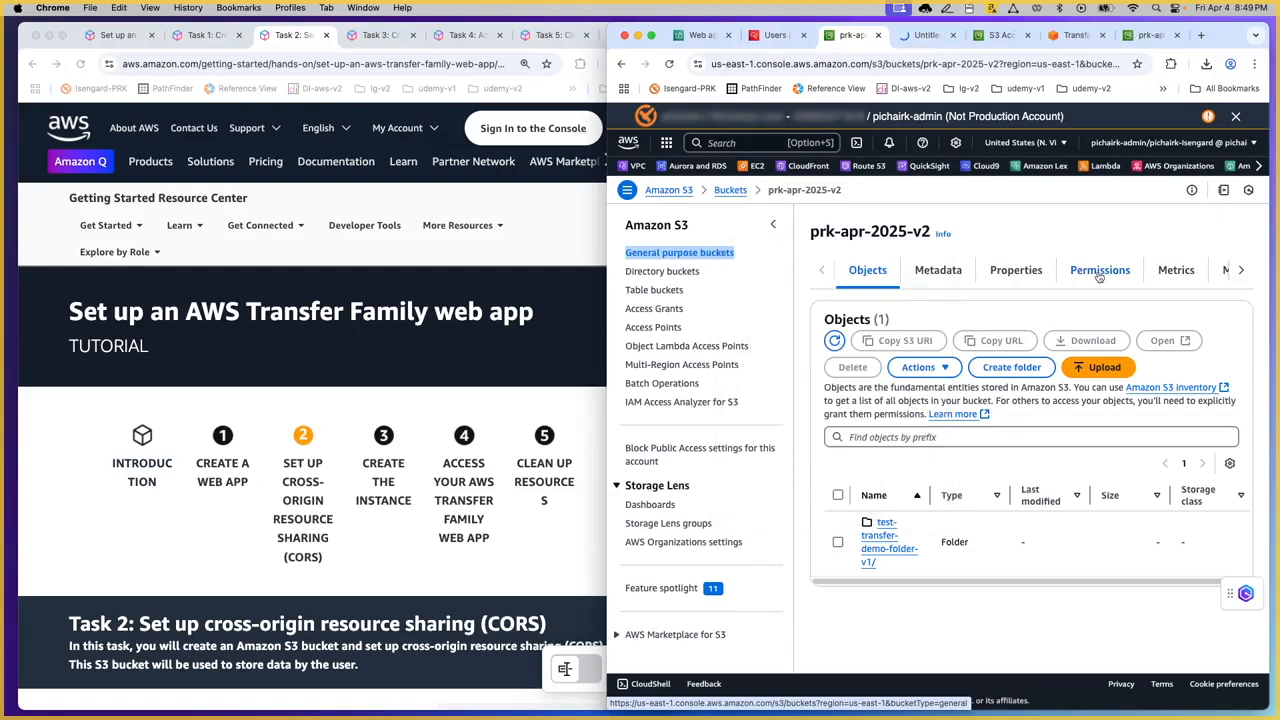
key("ctrl+Tab")
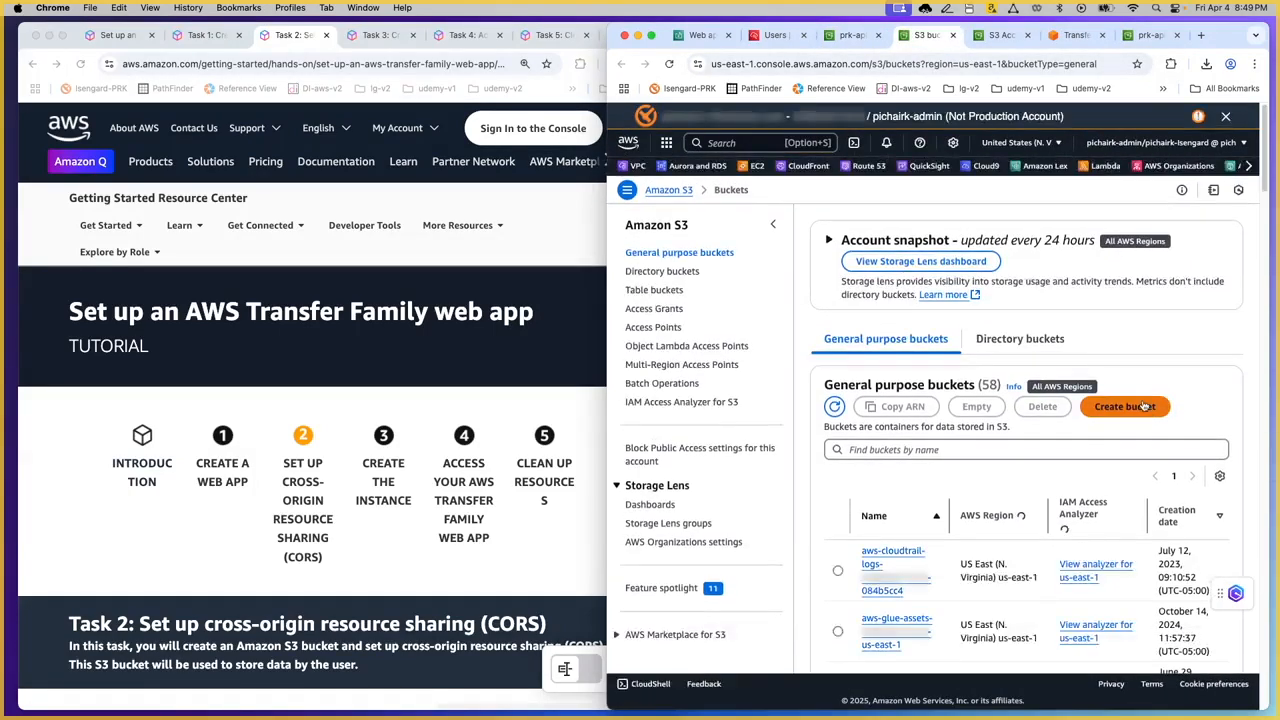
left_click(1110, 406)
scroll(720, 408, "down", 3)
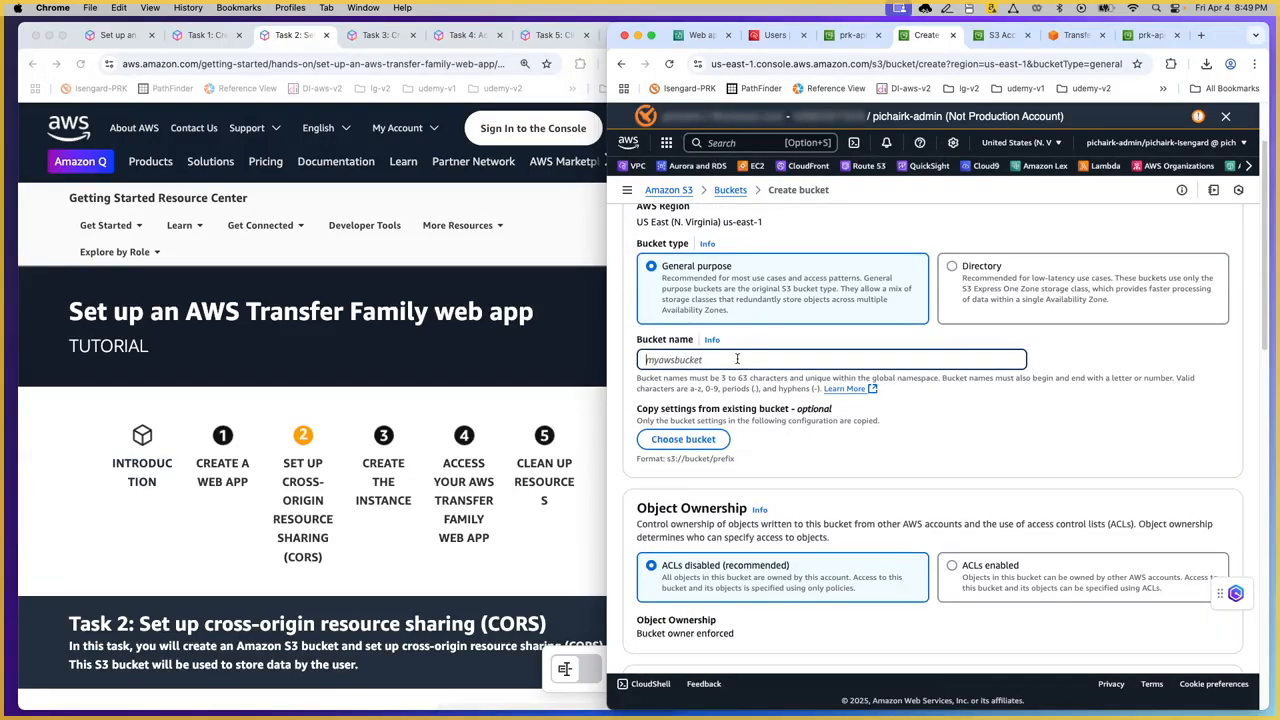
scroll(737, 358, "down", 5)
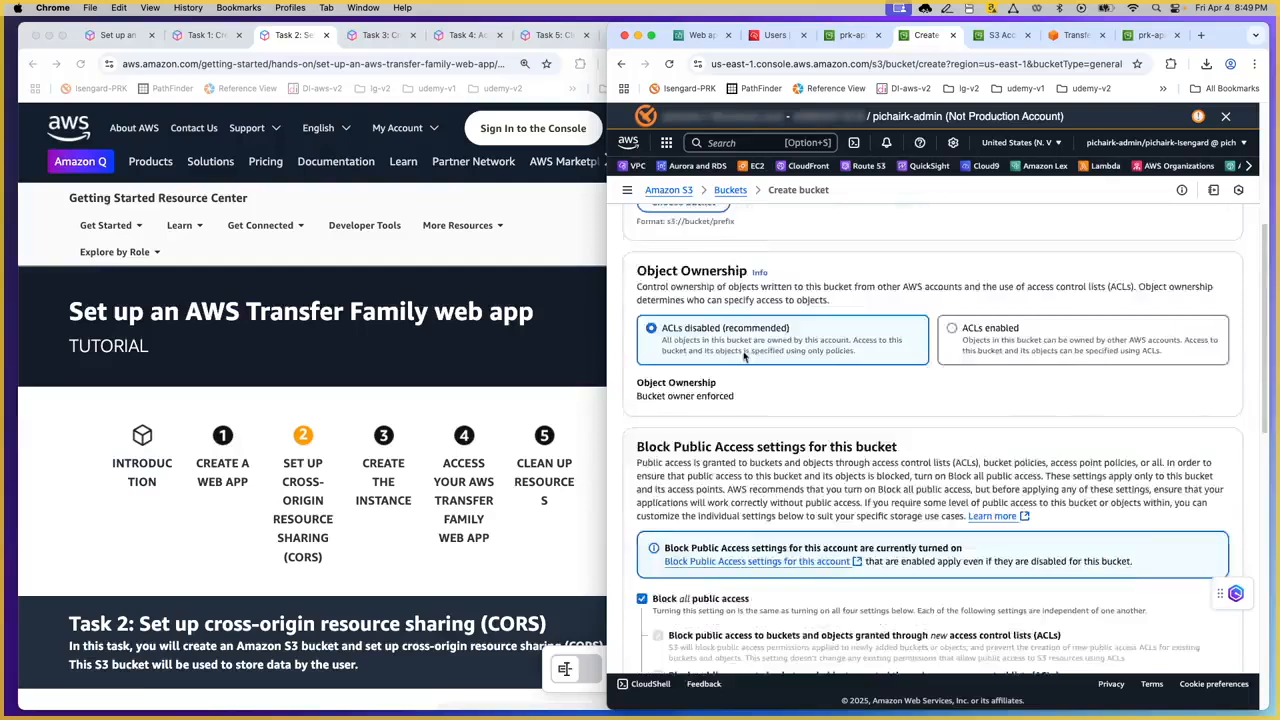
scroll(744, 356, "down", 5)
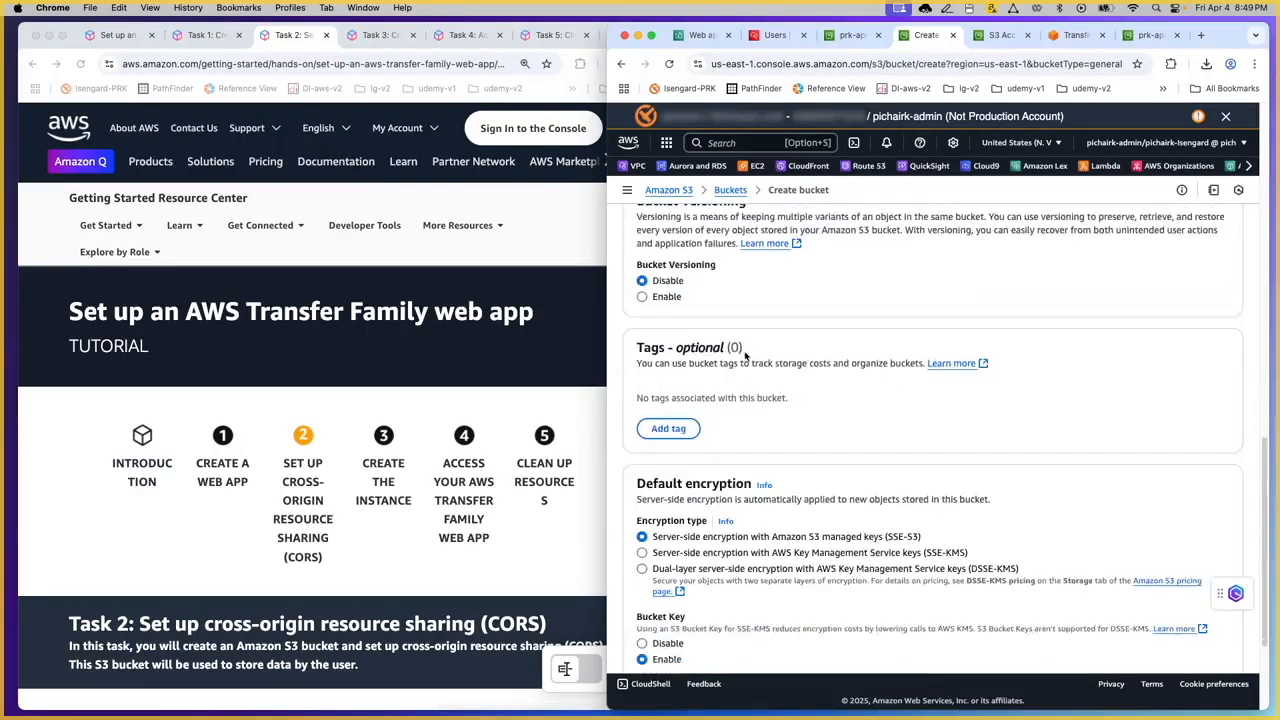
scroll(744, 356, "down", 3)
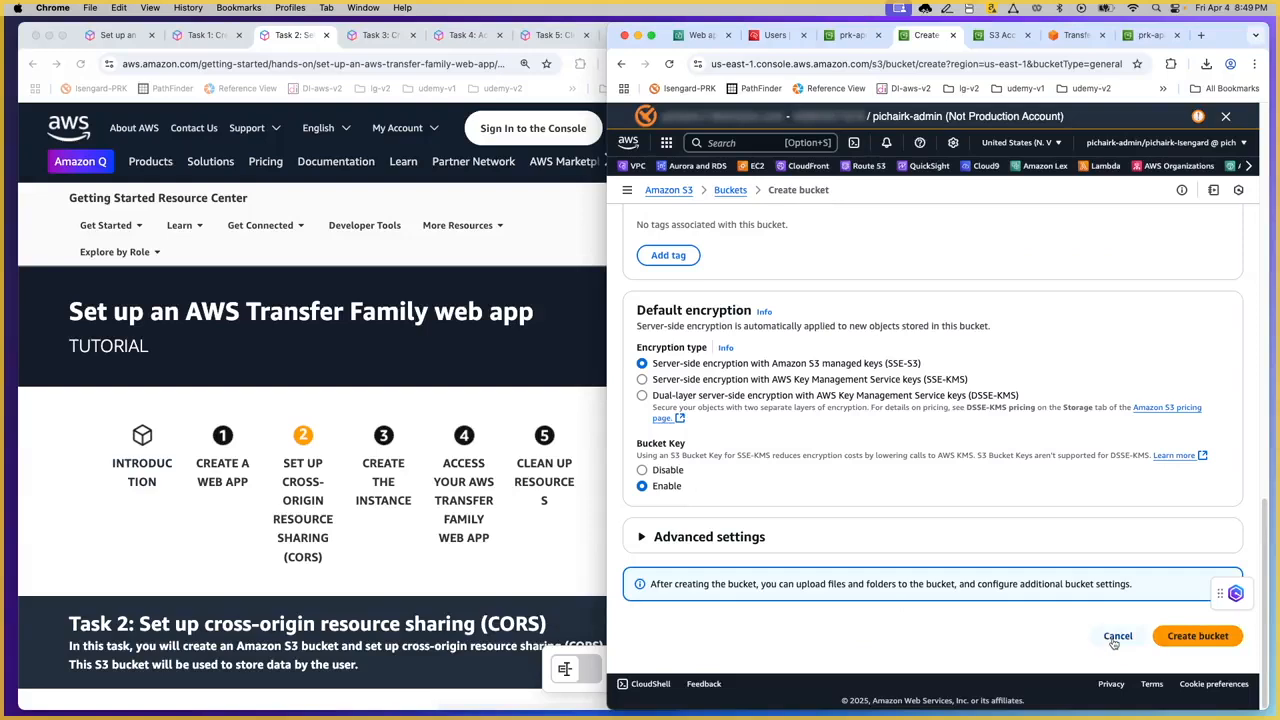
left_click(850, 35)
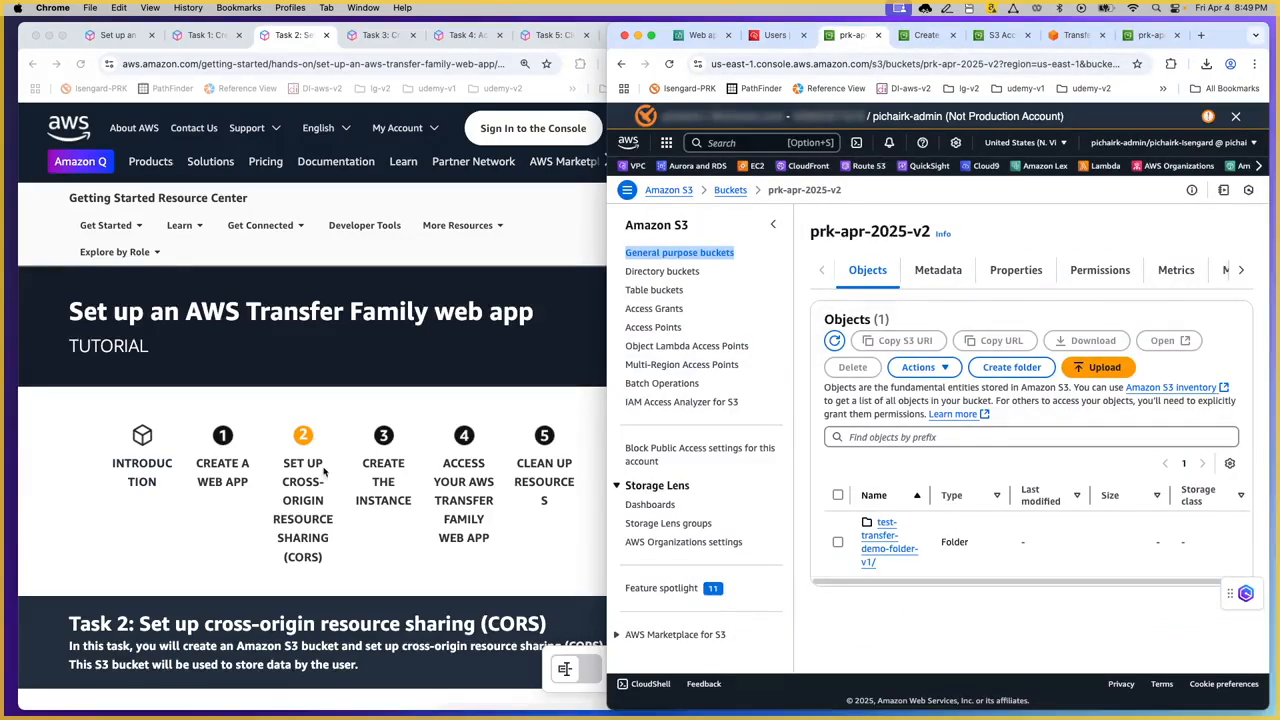
Look through the tutorial's "Step 1: Create the bucket" section and expand "Step 2: Set up CORS"
scroll(330, 460, "down", 3)
scroll(335, 458, "down", 5)
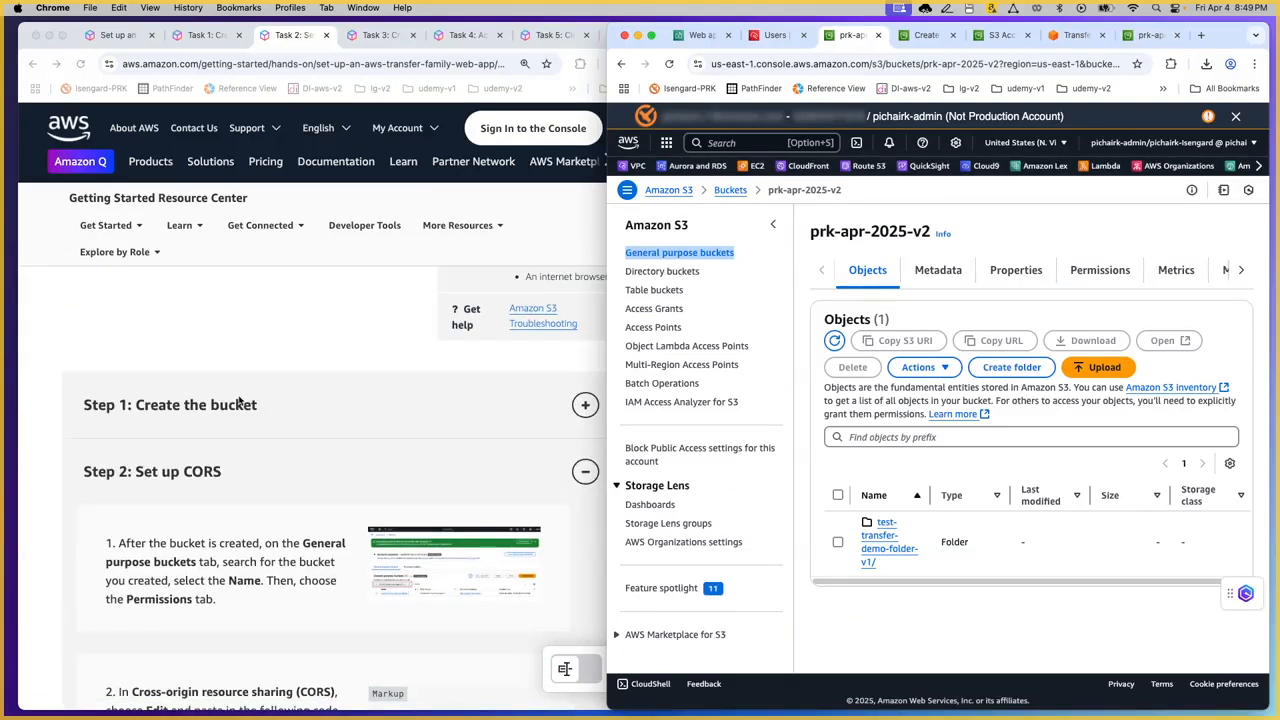
left_click(494, 407)
left_click(497, 405)
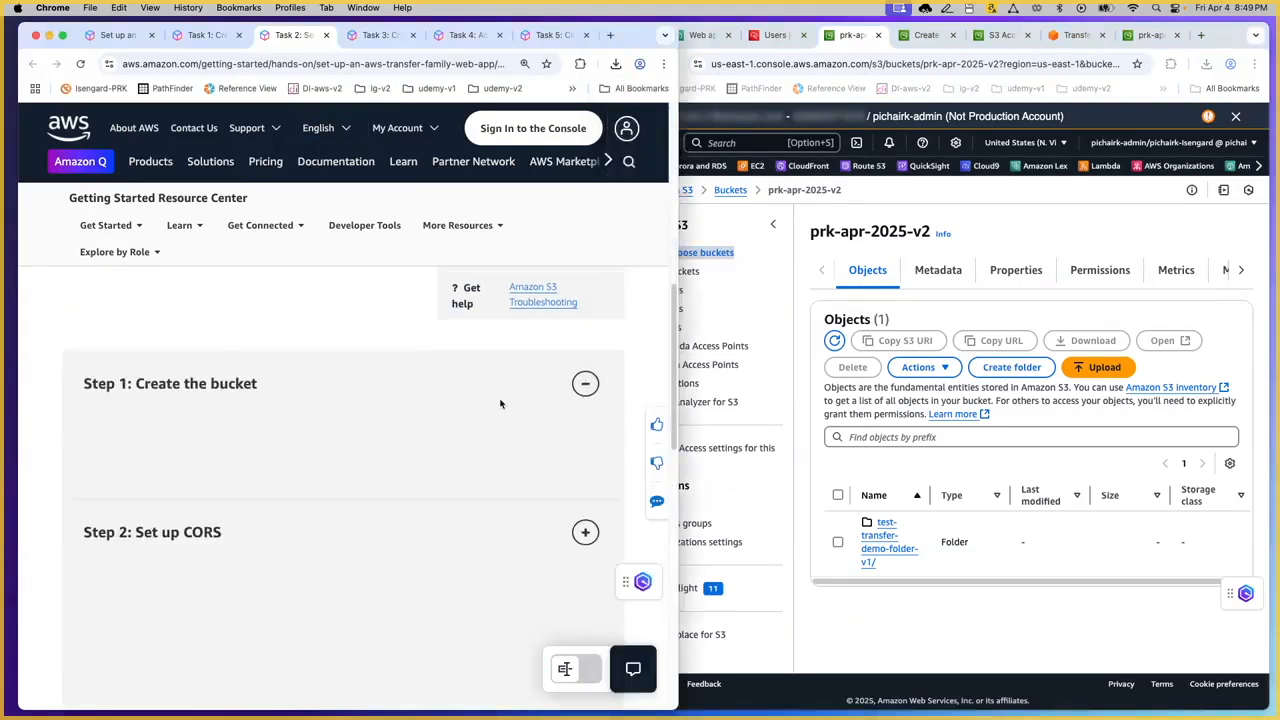
scroll(491, 402, "down", 4)
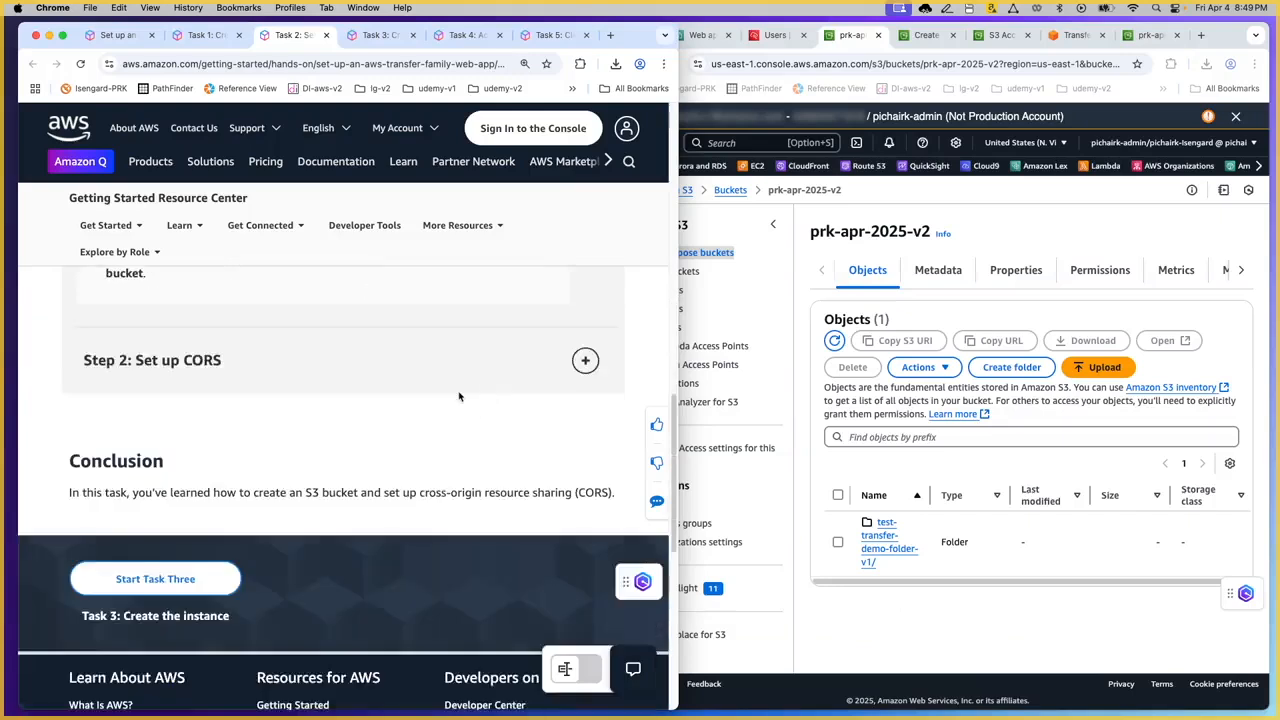
left_click(267, 361)
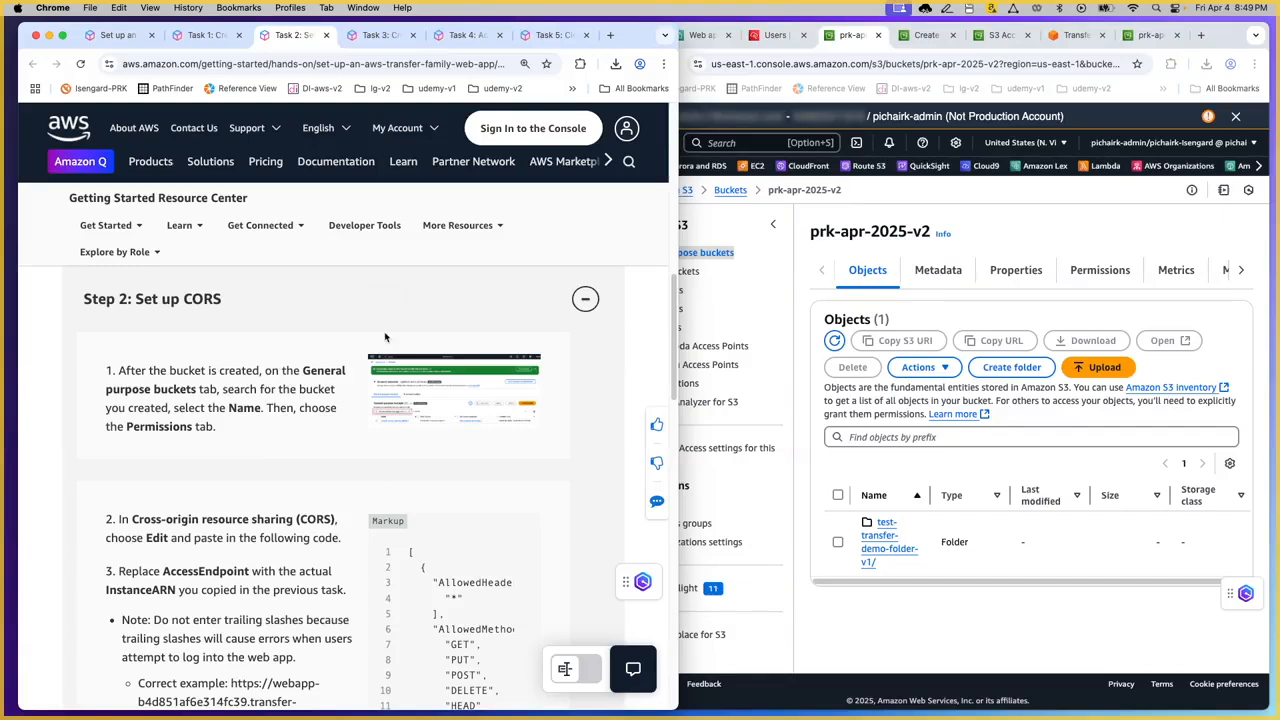
Open the permissions of the bucket prk-apr-2025-v2 and examine its CORS configuration, including the allowed methods, allowed origins and exposed headers
left_click(1003, 225)
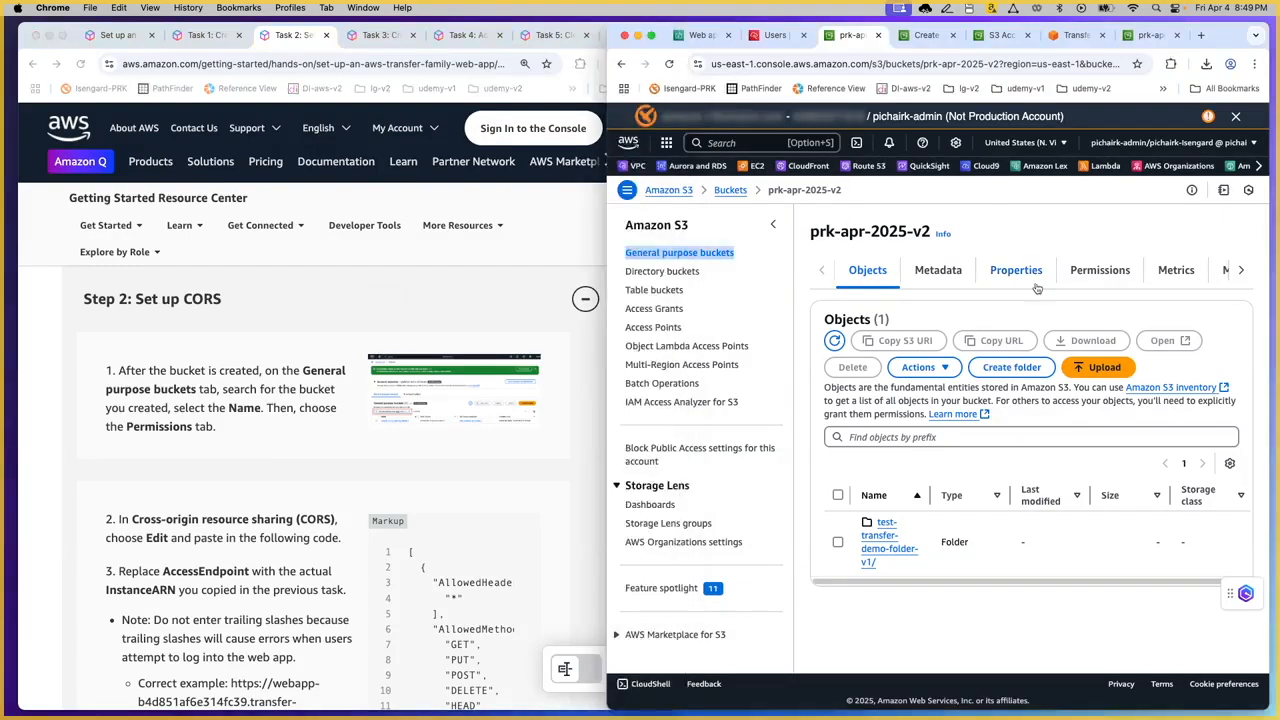
left_click(1088, 271)
scroll(997, 355, "down", 5)
scroll(997, 355, "down", 10)
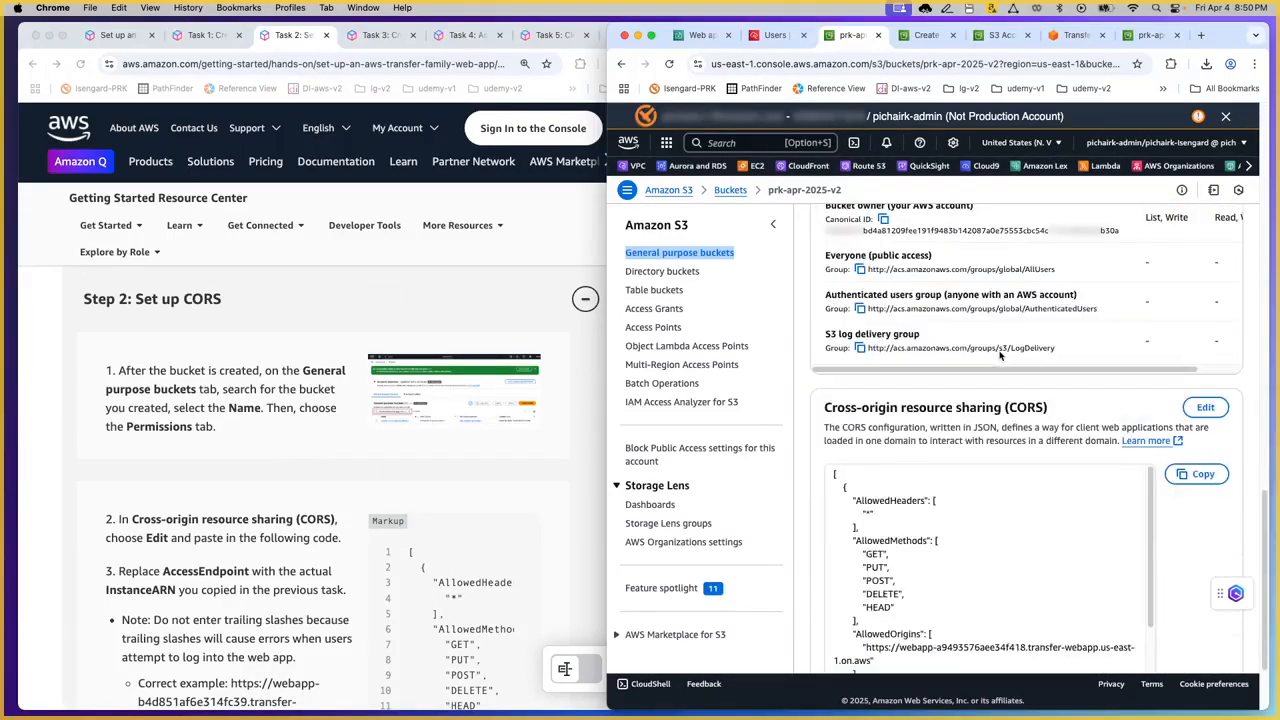
scroll(1000, 354, "down", 2)
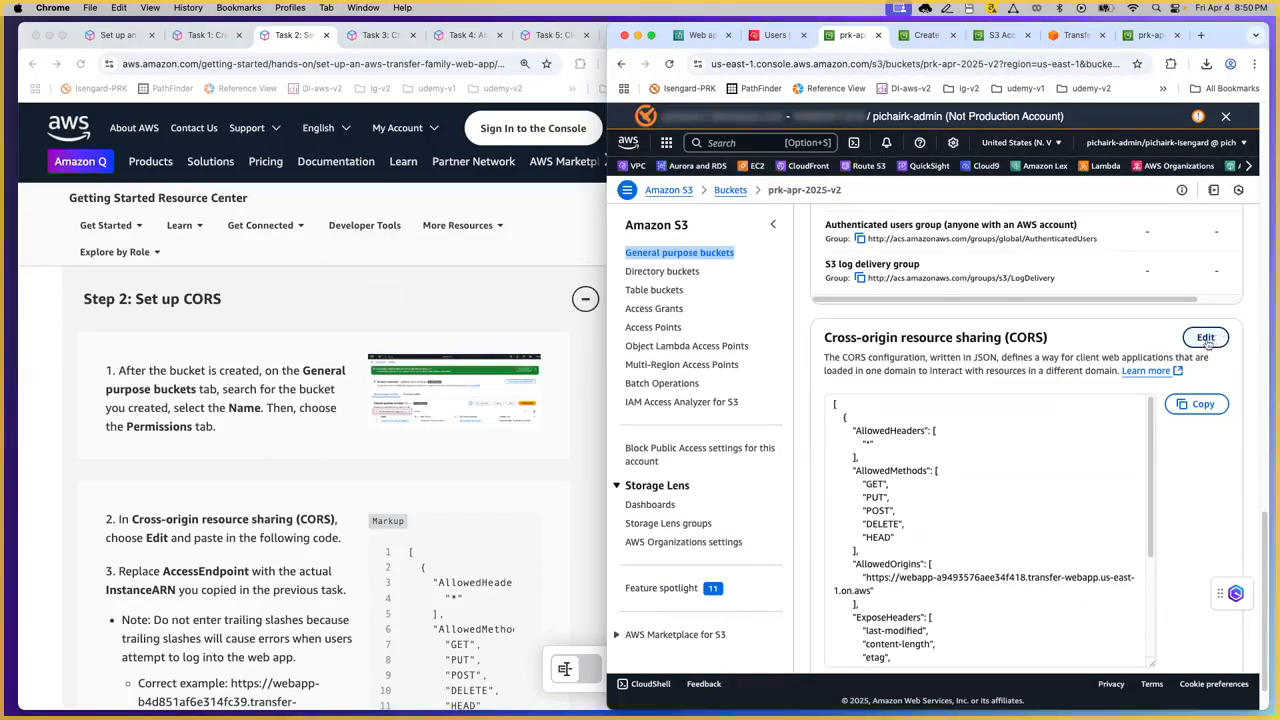
scroll(1083, 401, "down", 2)
scroll(1083, 401, "down", 3)
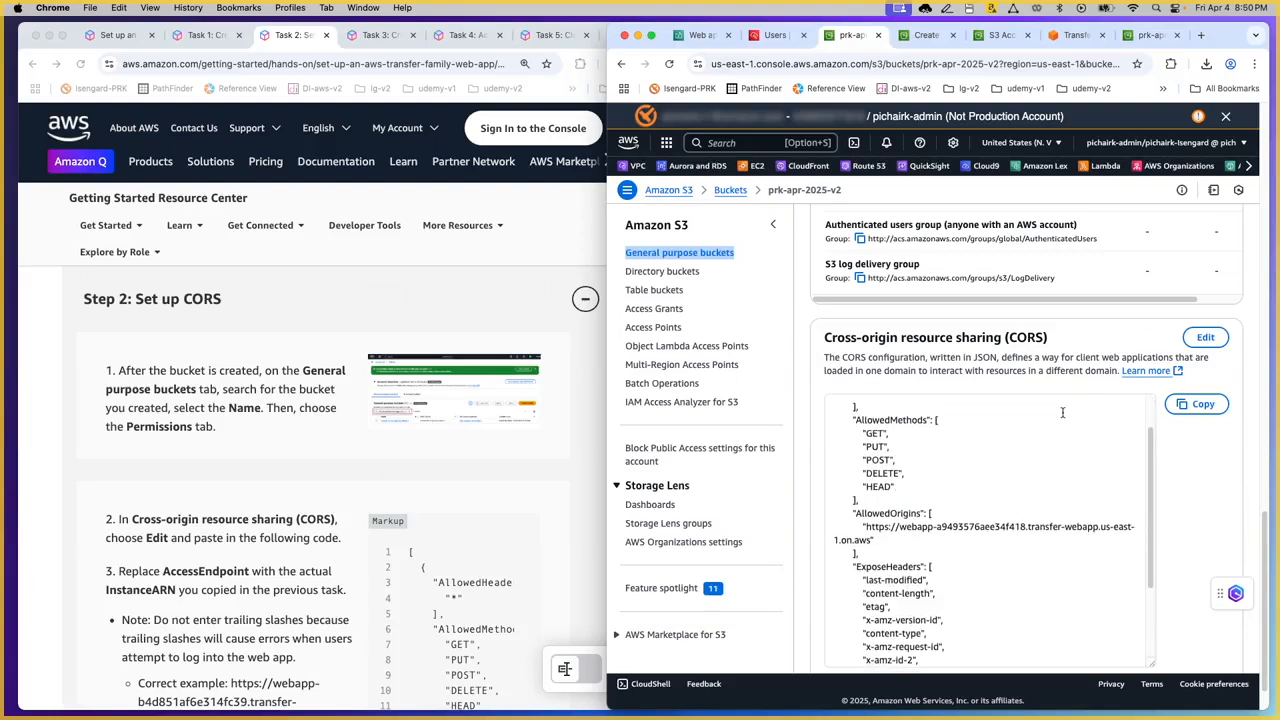
scroll(1056, 427, "up", 3)
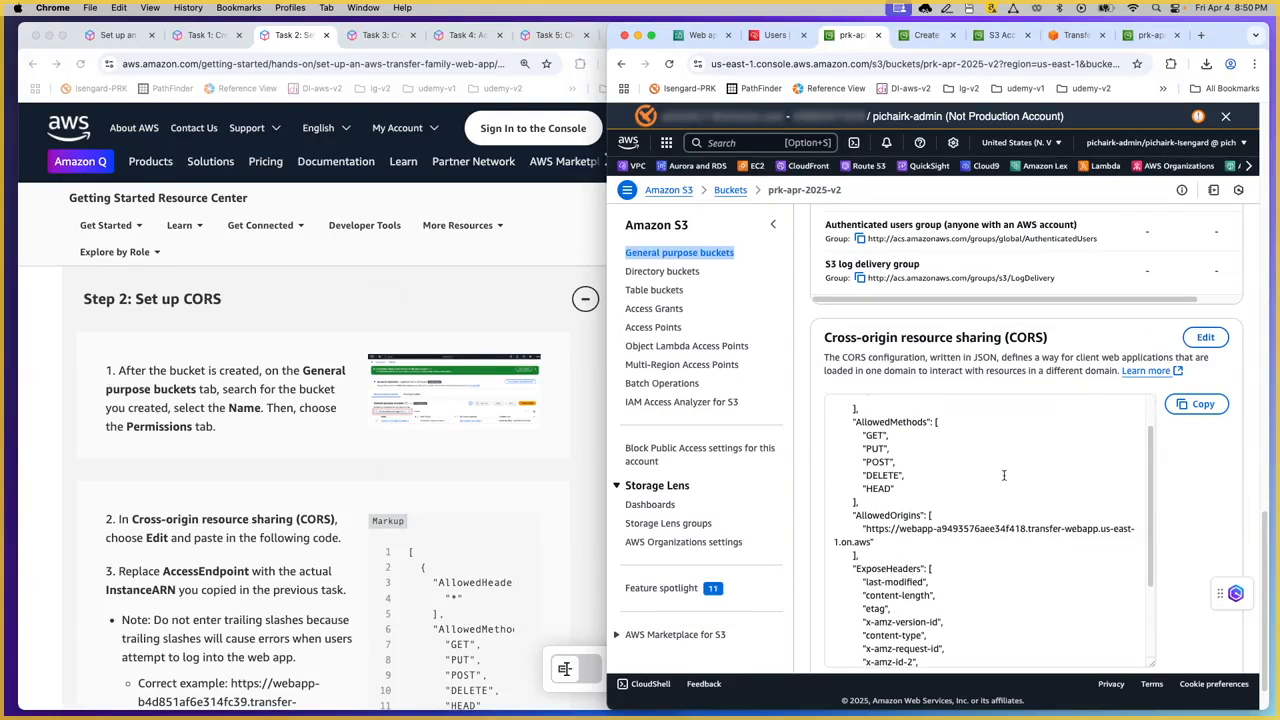
scroll(1025, 422, "down", 2)
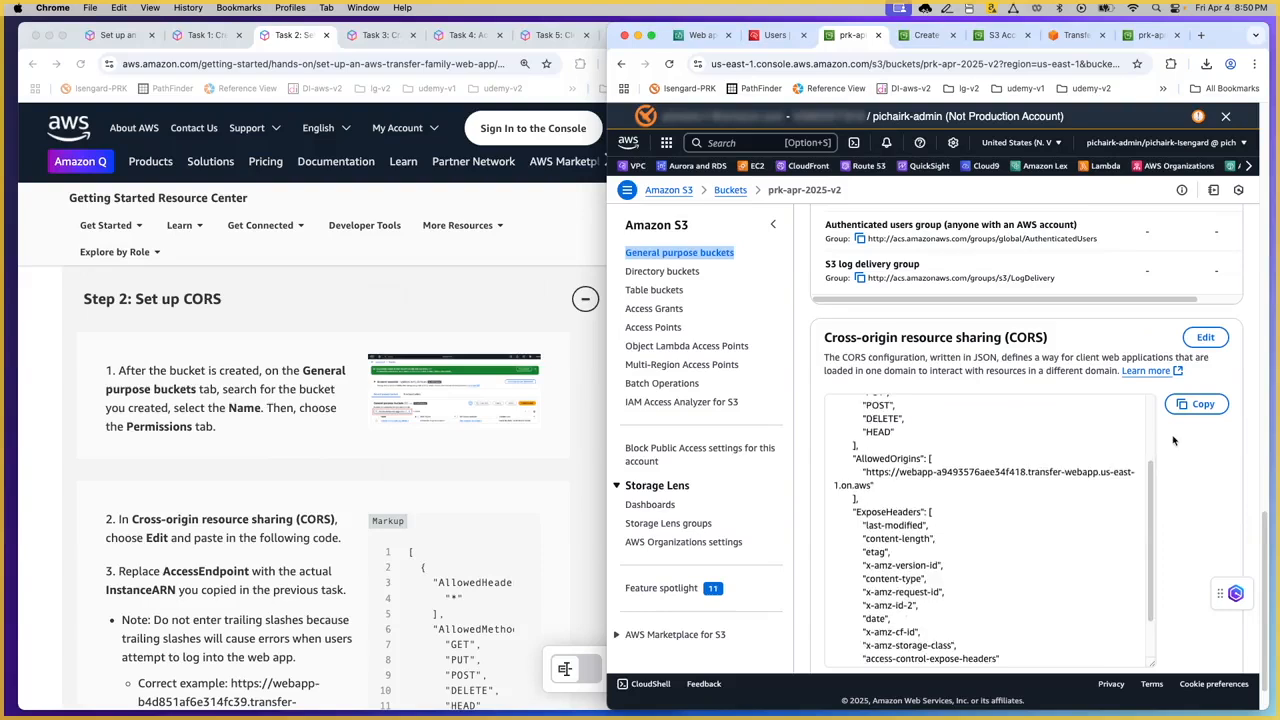
scroll(1176, 436, "down", 2)
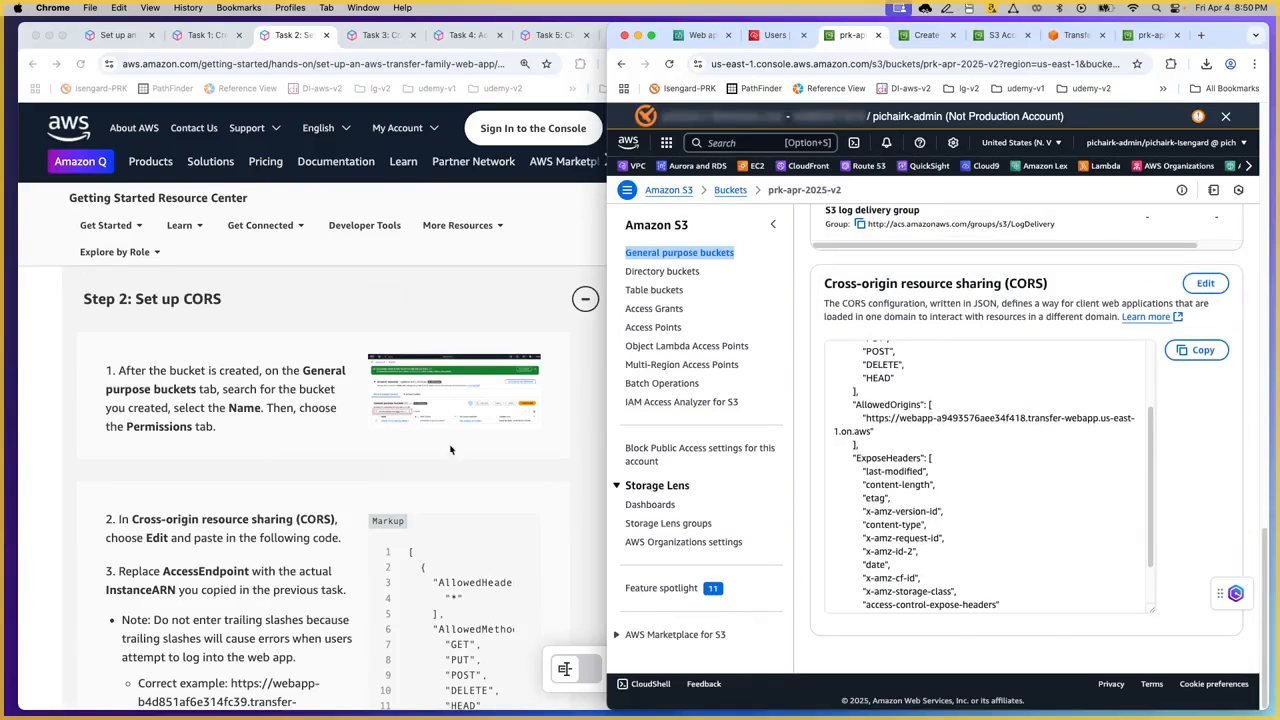
Read through the tutorial's sample CORS code and its note on trailing slashes, and copy the code
scroll(453, 443, "down", 3)
scroll(453, 443, "down", 5)
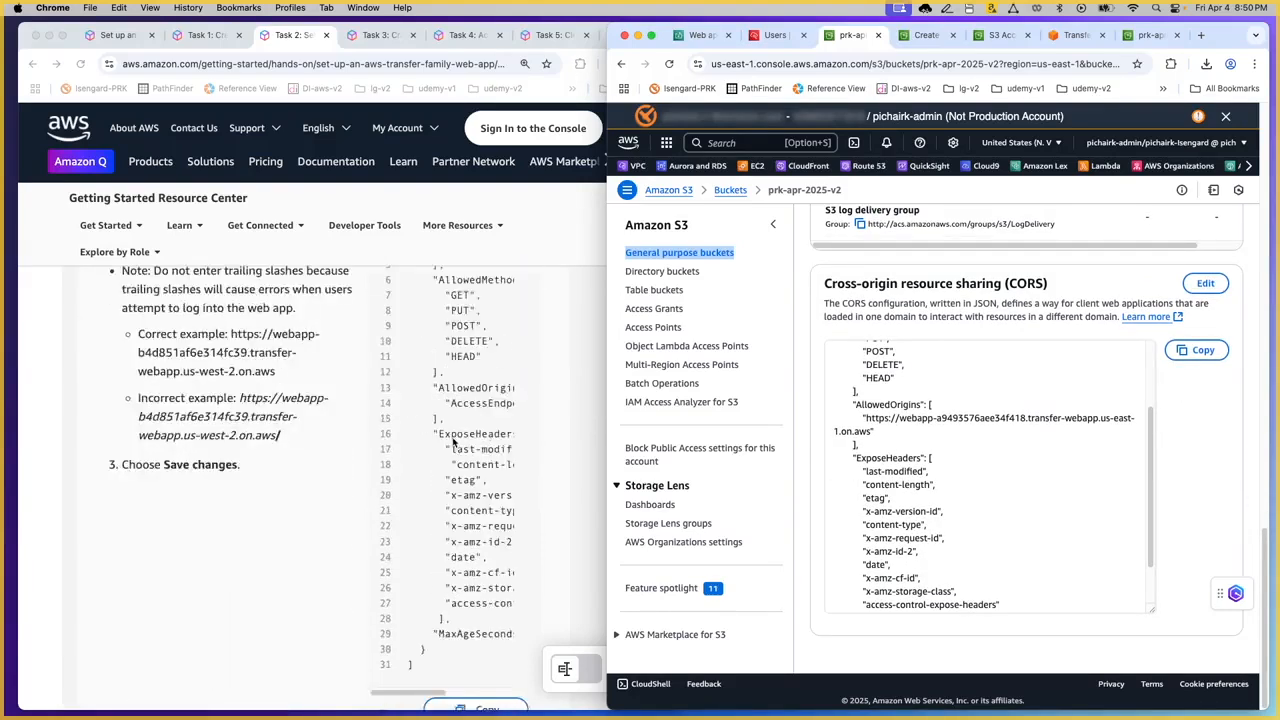
left_click(459, 690)
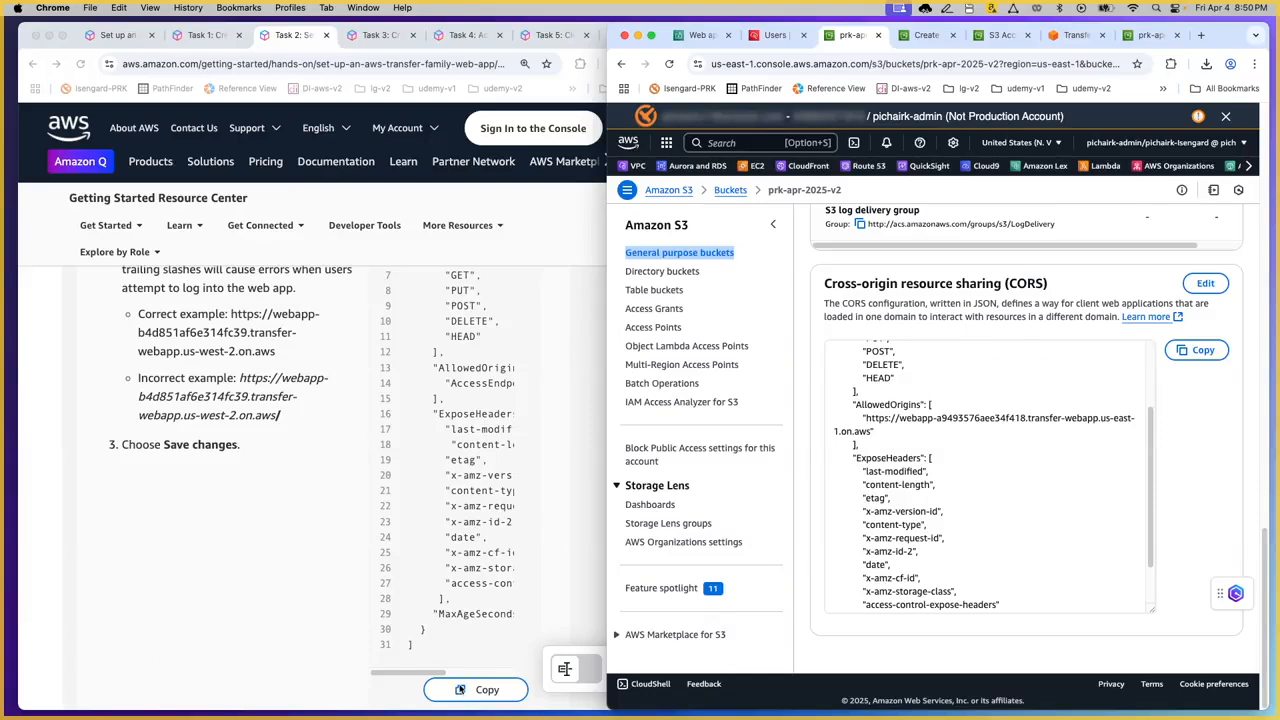
scroll(481, 541, "up", 3)
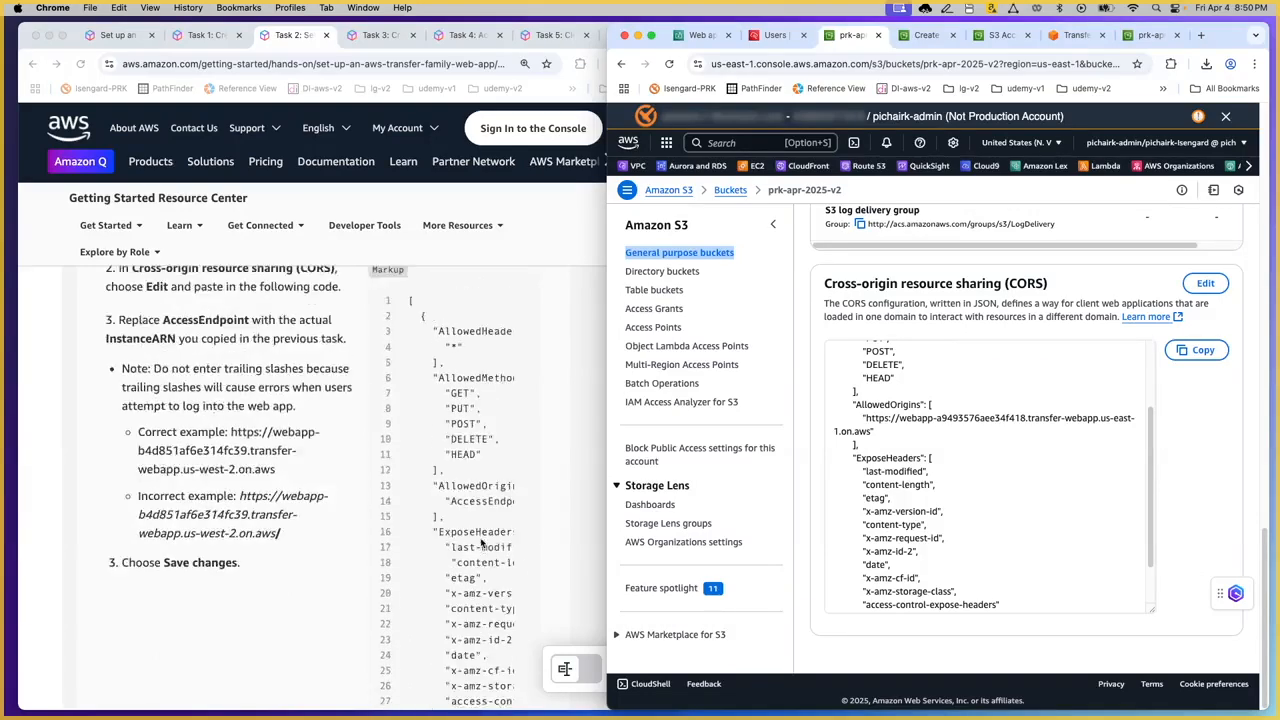
scroll(390, 325, "down", 7)
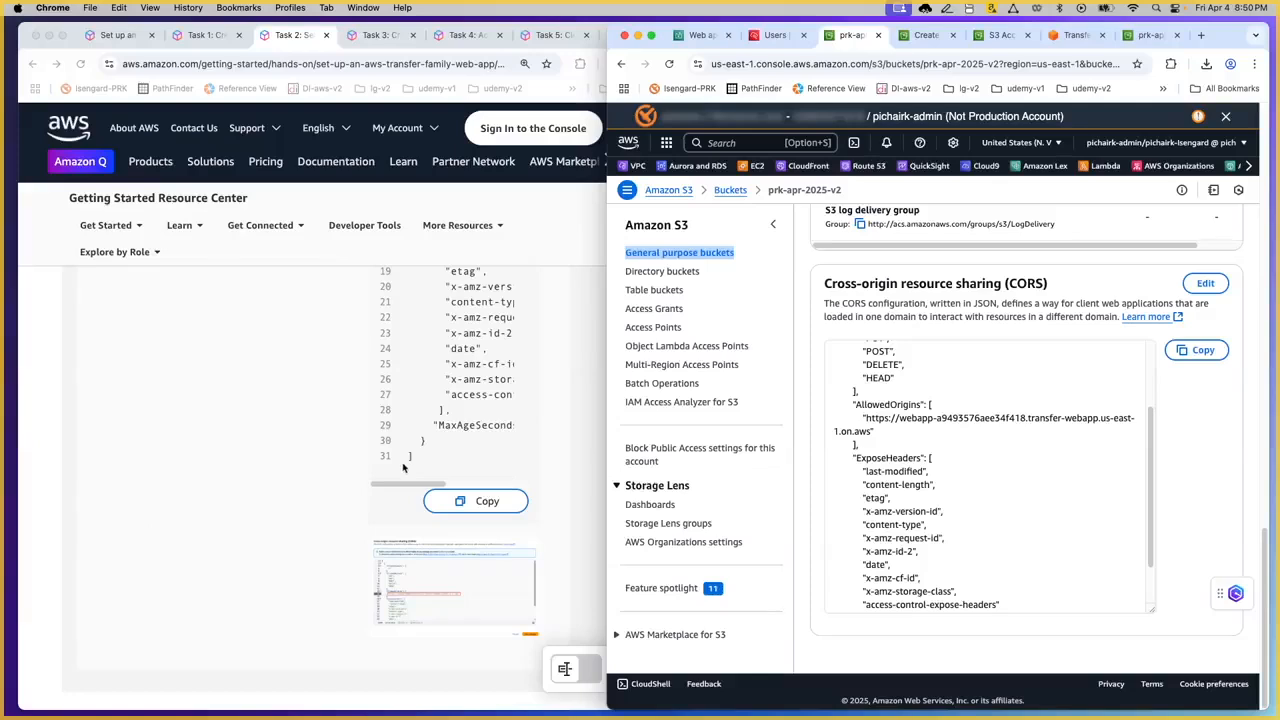
scroll(450, 424, "up", 4)
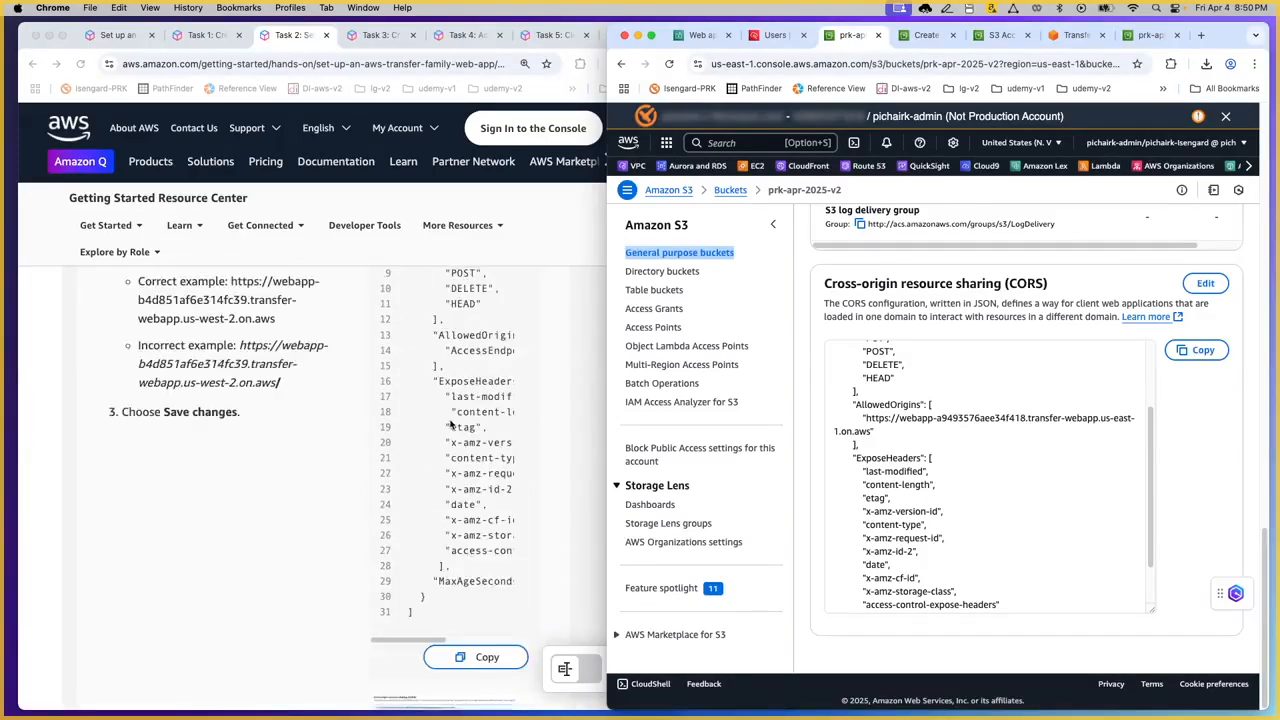
Compare the AllowedOrigins entry in the bucket's CORS configuration with the tutorial's AccessEndpoint placeholder, highlighting the placeholder
left_click(1022, 369)
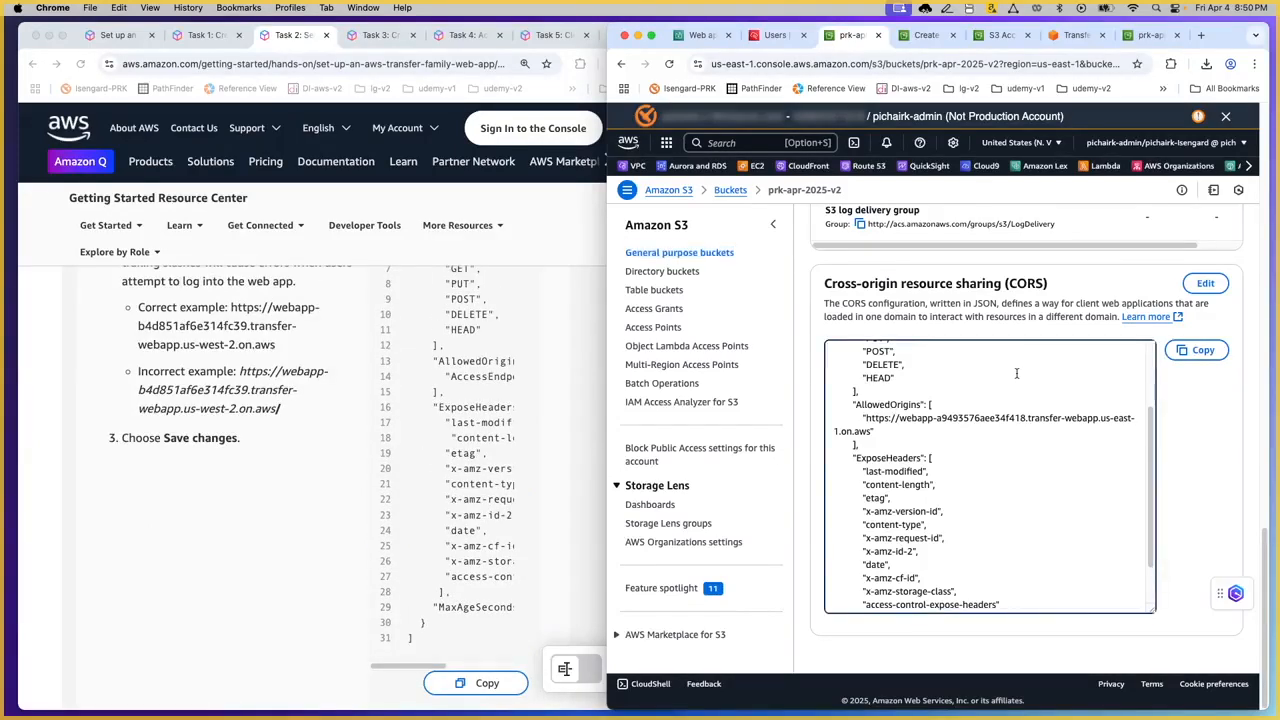
scroll(1020, 371, "up", 3)
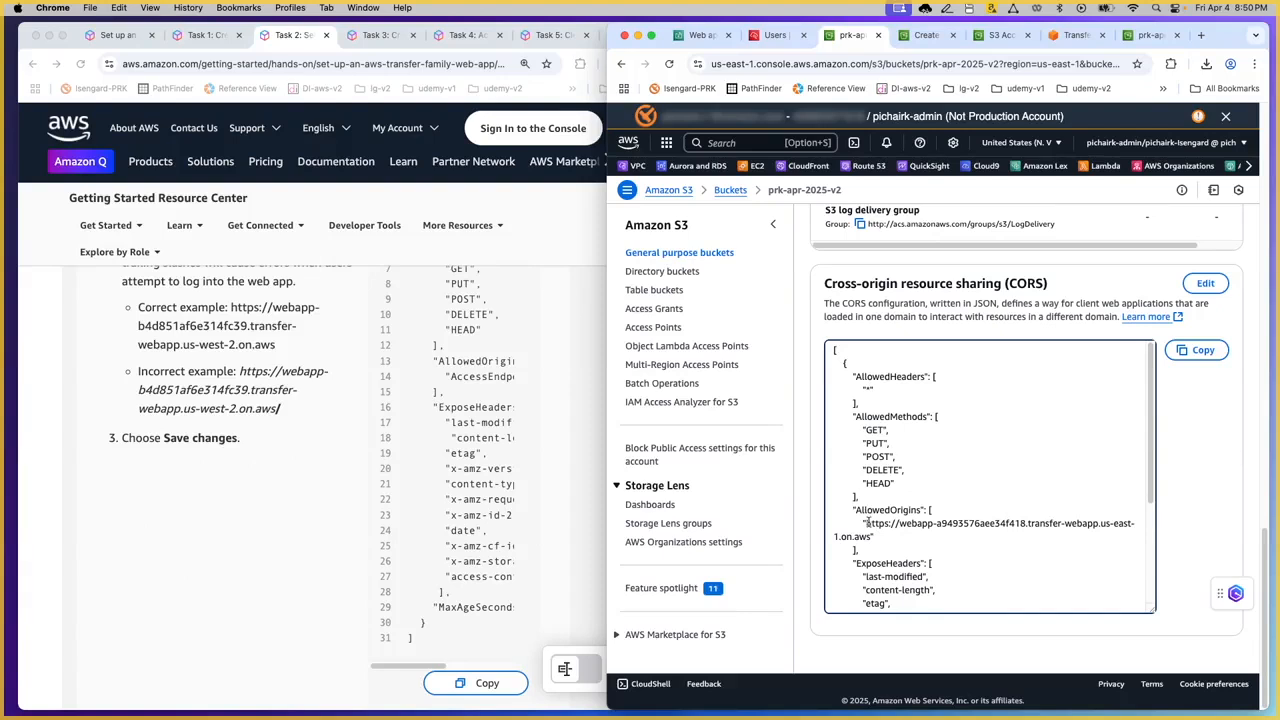
left_click(460, 378)
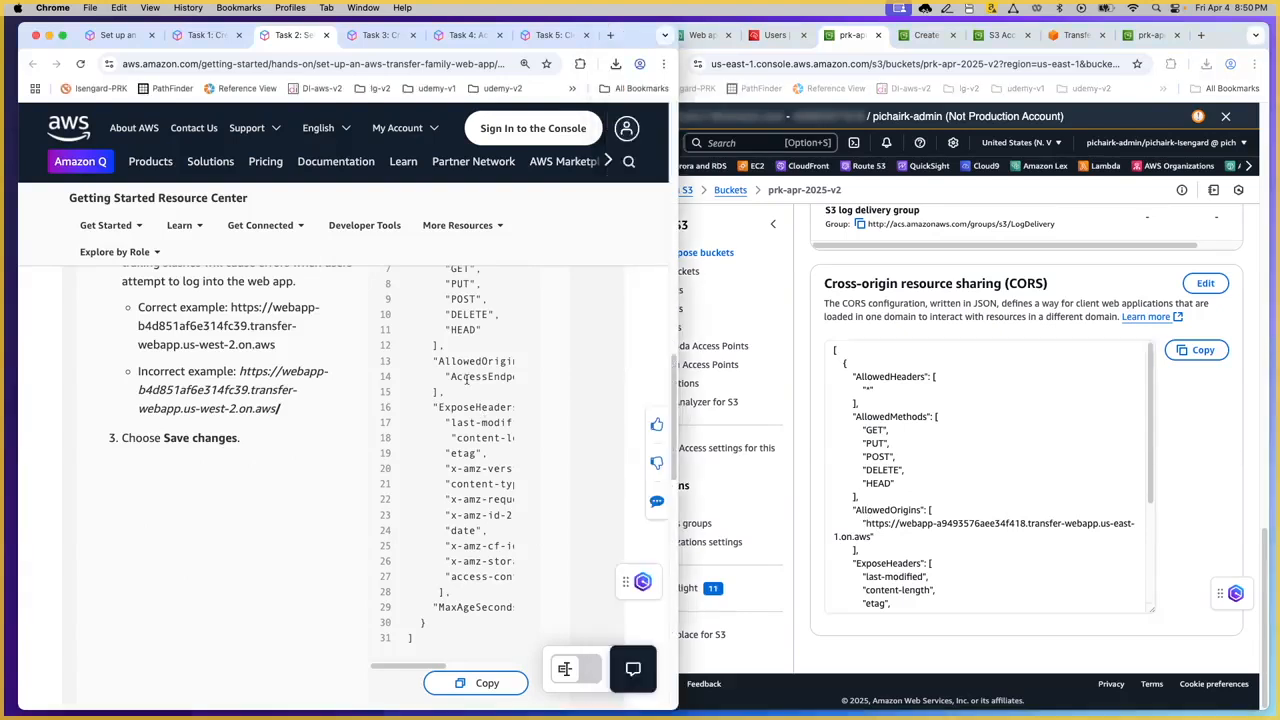
left_click_drag(452, 376, 526, 377)
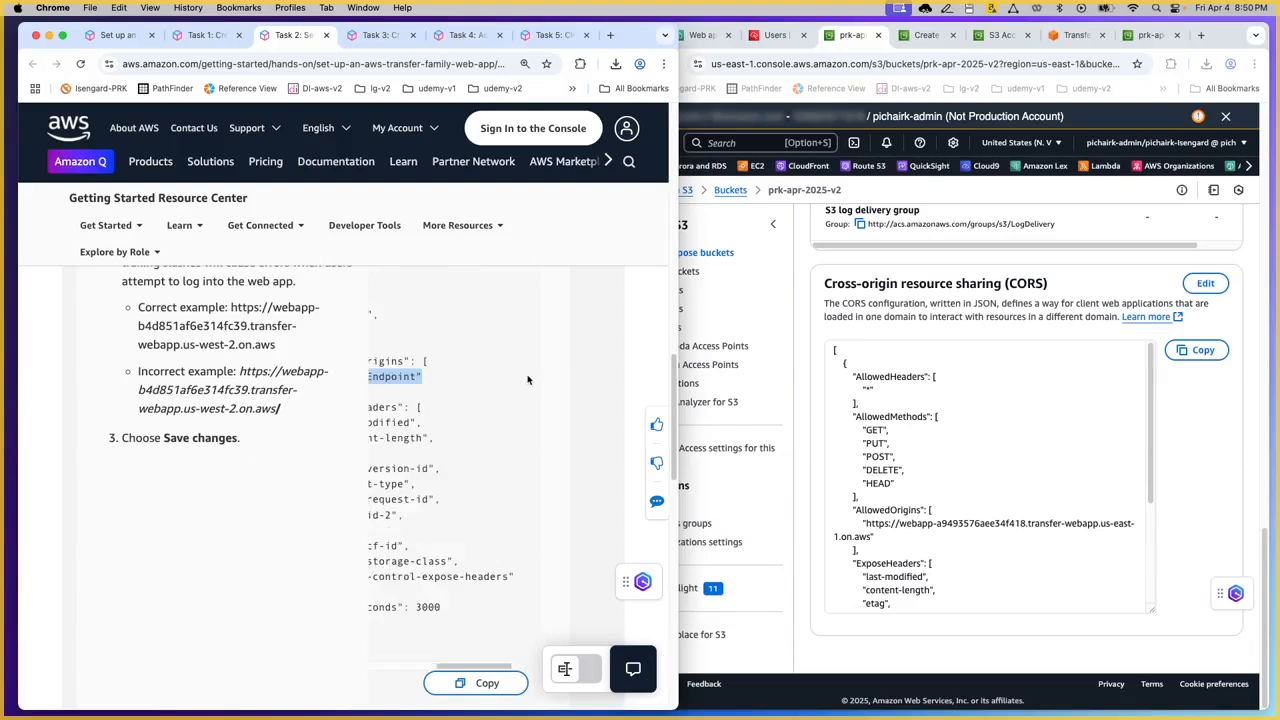
left_click_drag(478, 667, 438, 667)
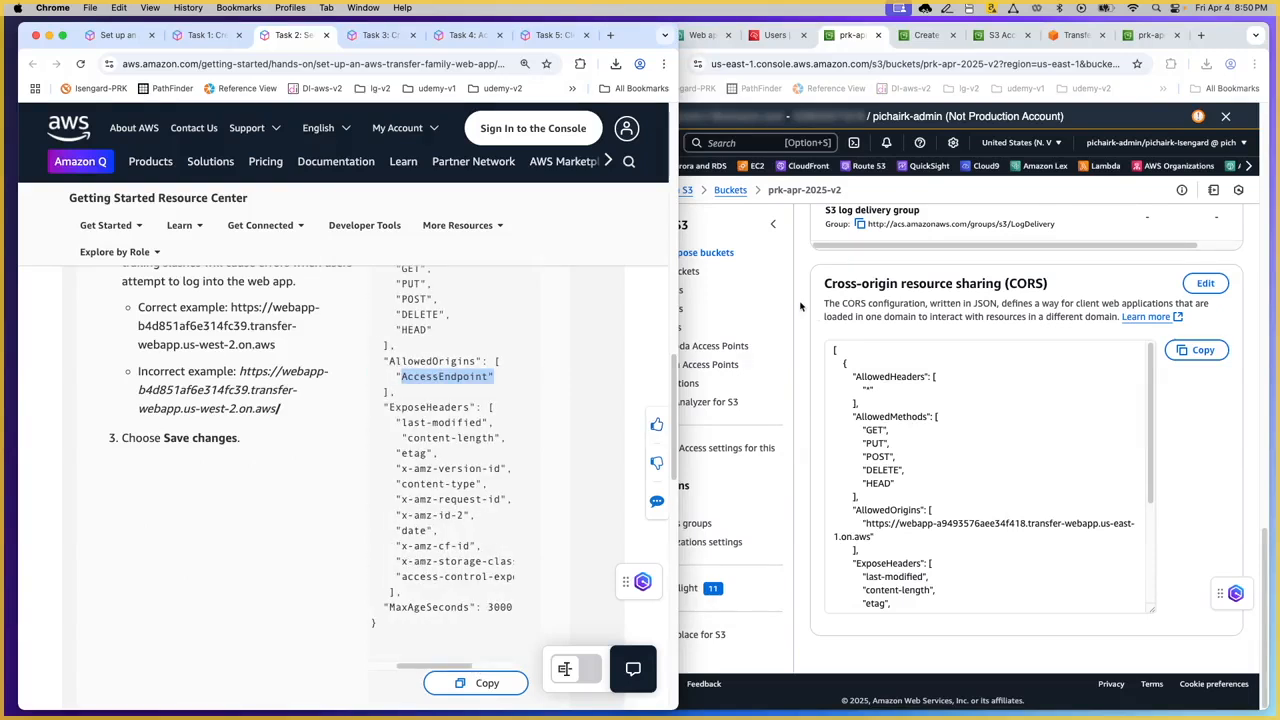
left_click(807, 306)
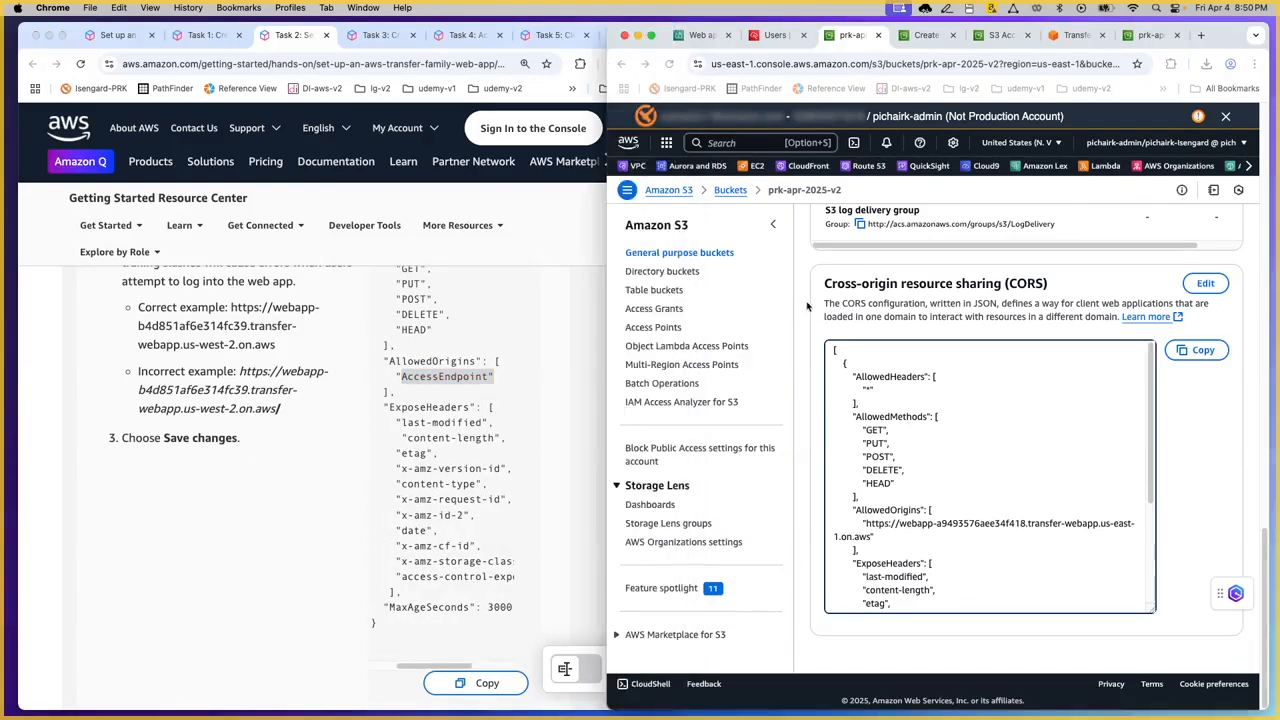
Highlight the web app endpoint URL in the Transfer Family web app details and compare it with AllowedOrigins in the bucket's CORS configuration
left_click(710, 37)
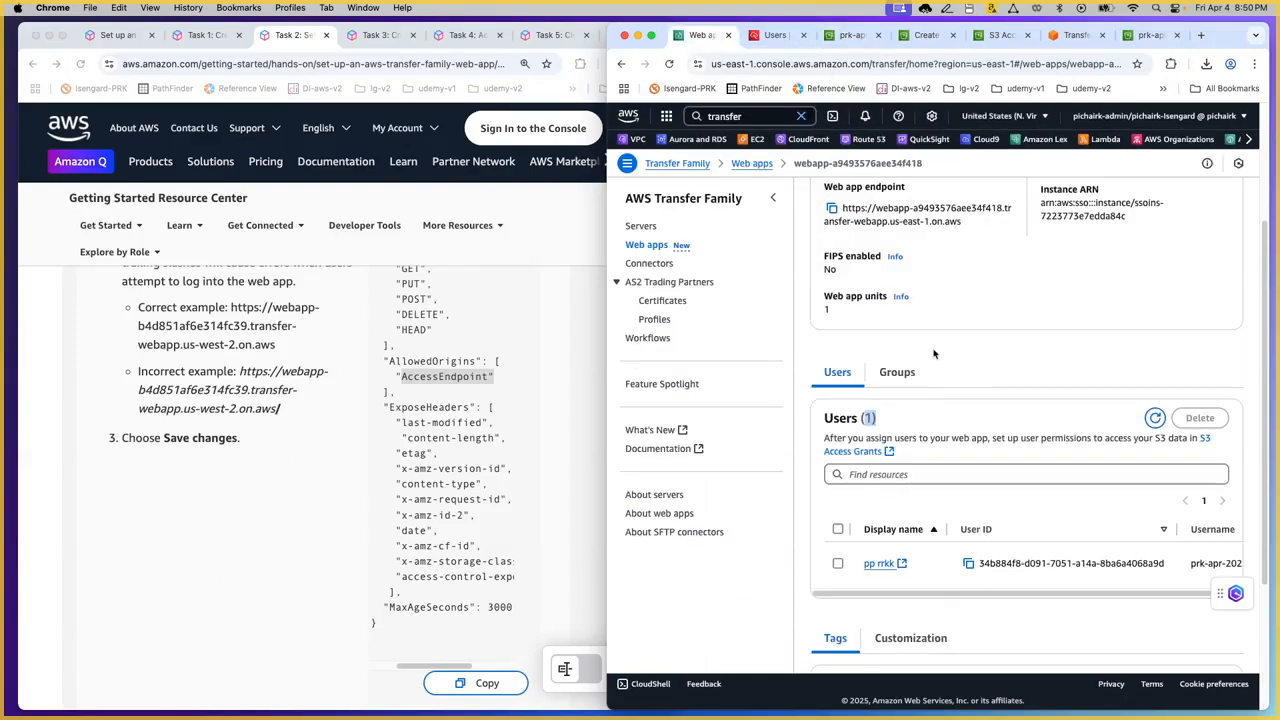
scroll(934, 353, "up", 3)
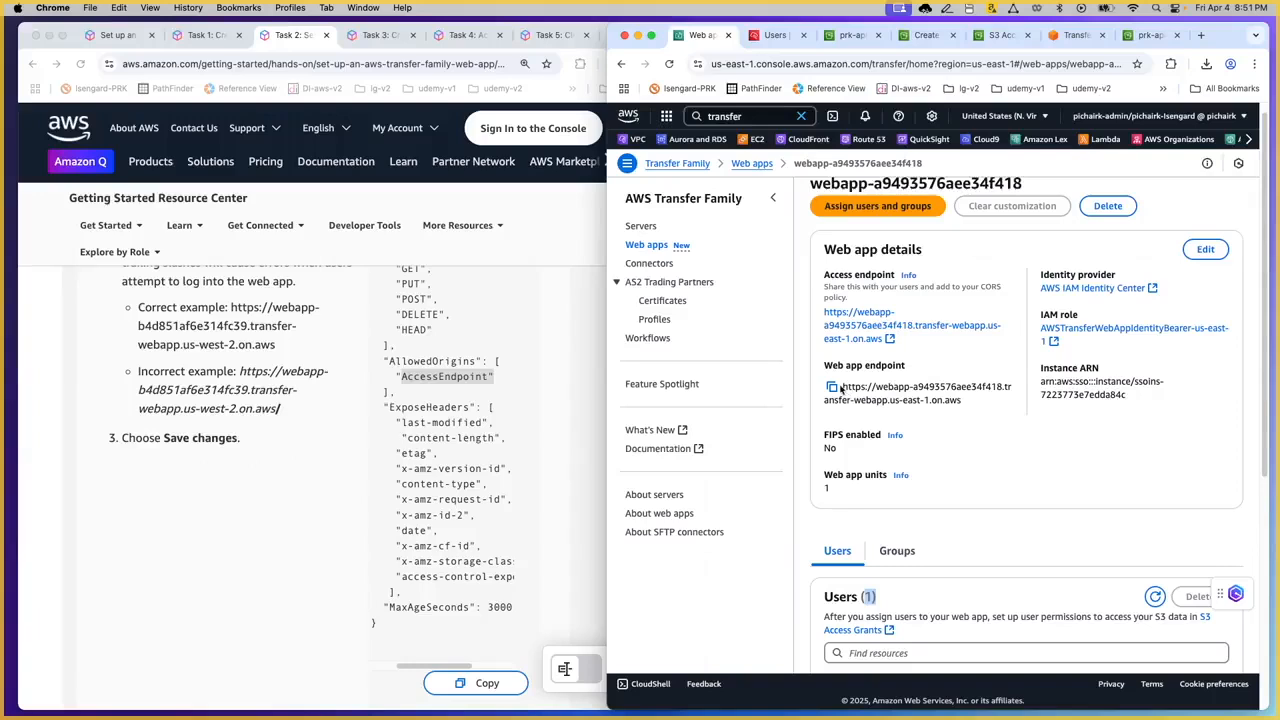
left_click_drag(841, 389, 961, 399)
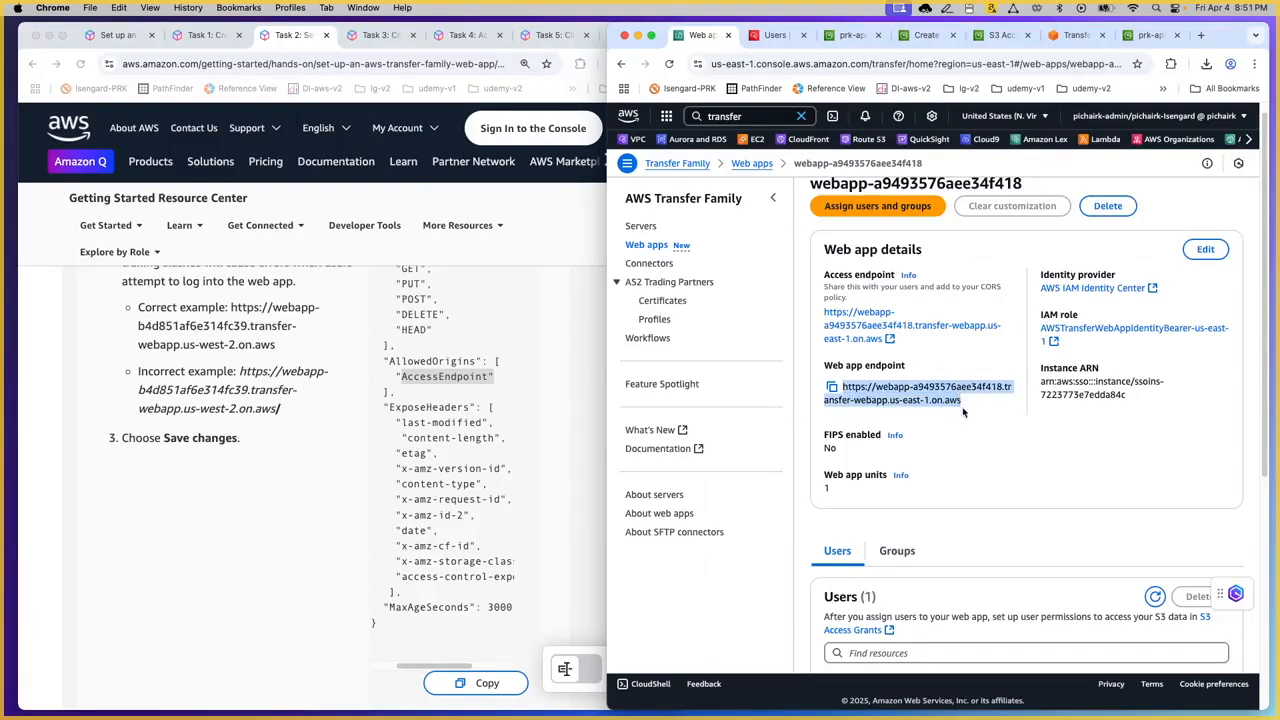
left_click(853, 36)
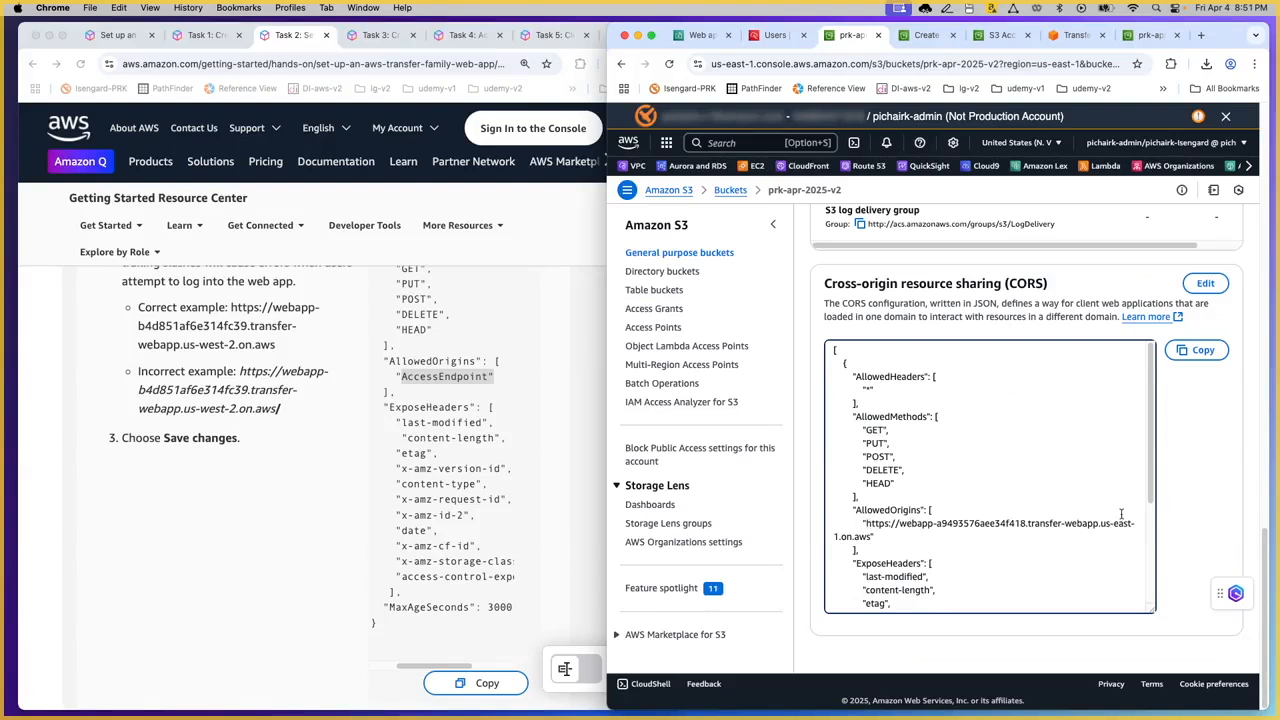
scroll(1121, 513, "down", 3)
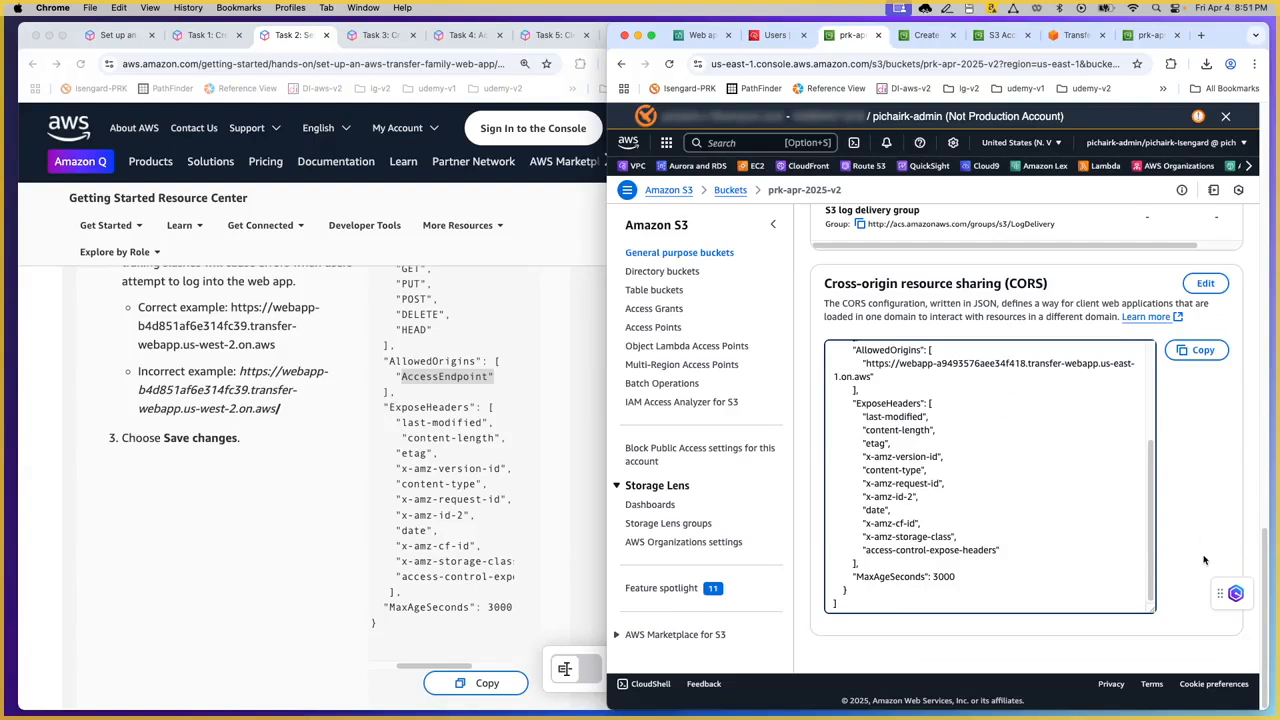
Open the object list of the bucket prk-apr-2025-v2
scroll(1200, 540, "up", 10)
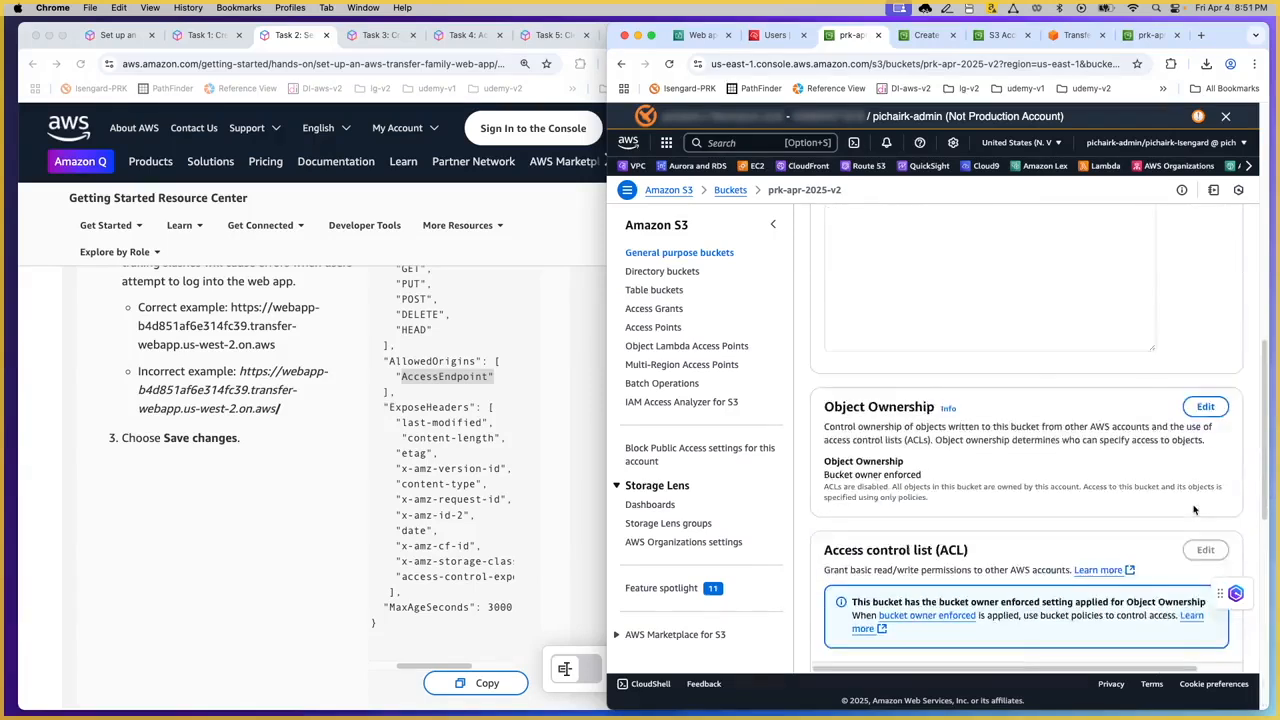
scroll(1193, 510, "up", 10)
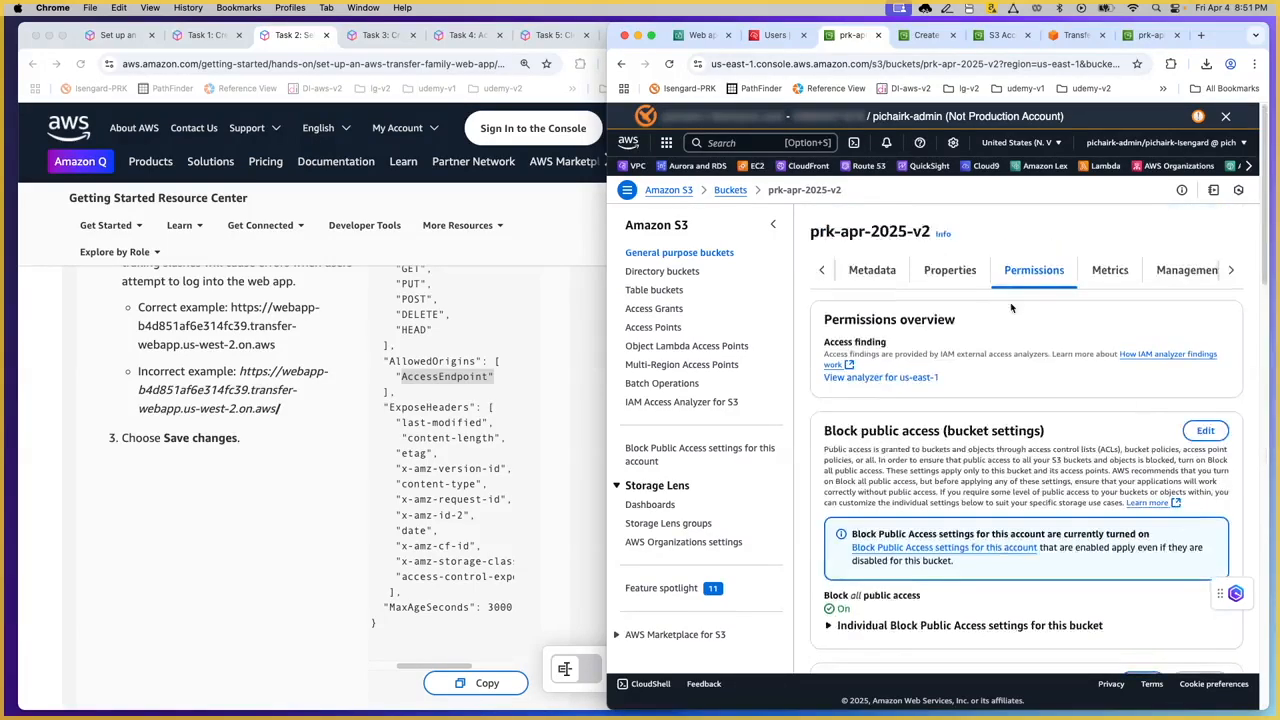
left_click(821, 270)
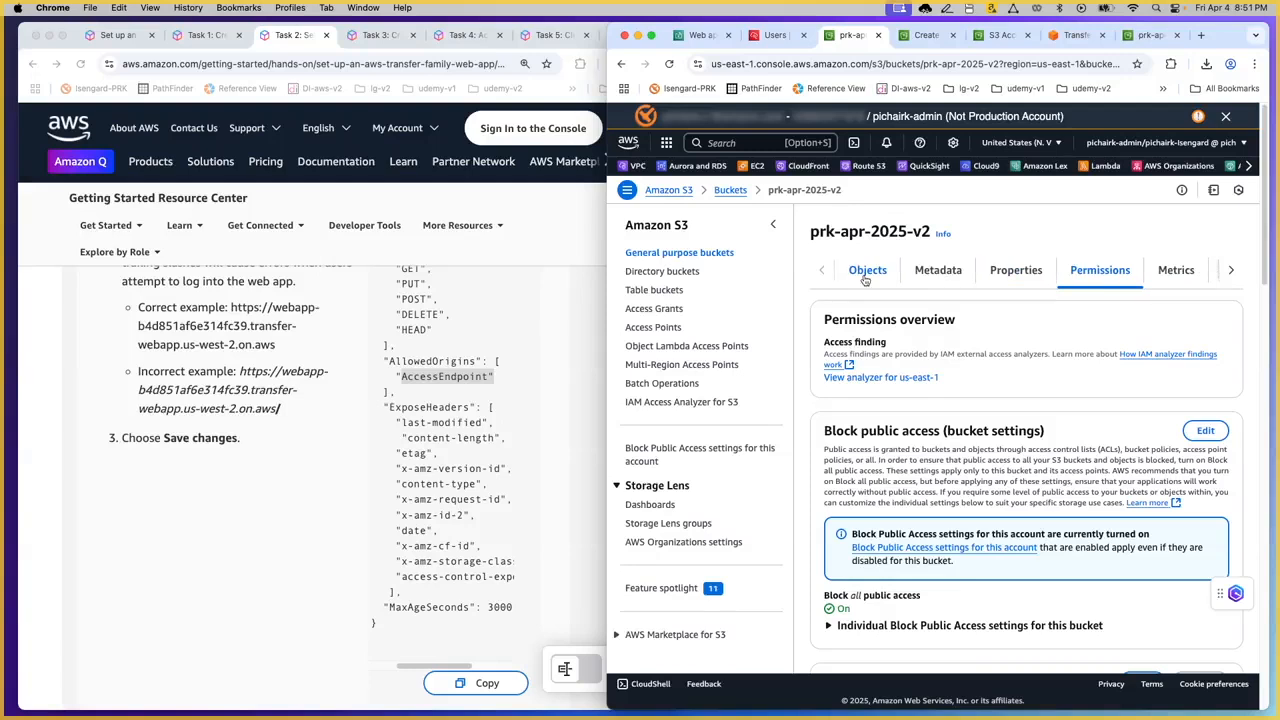
left_click(866, 272)
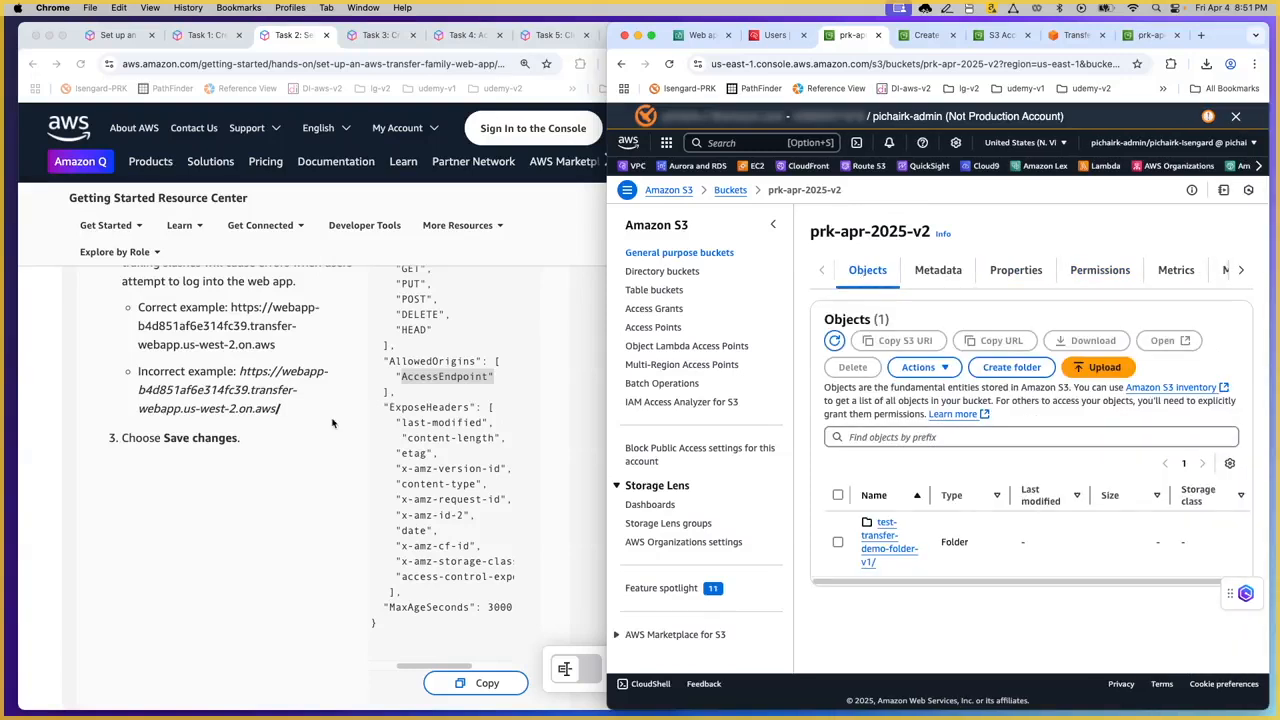
Reread the tutorial's note on trailing slashes with its correct and incorrect examples, through to the end of Task 2
scroll(335, 423, "up", 2)
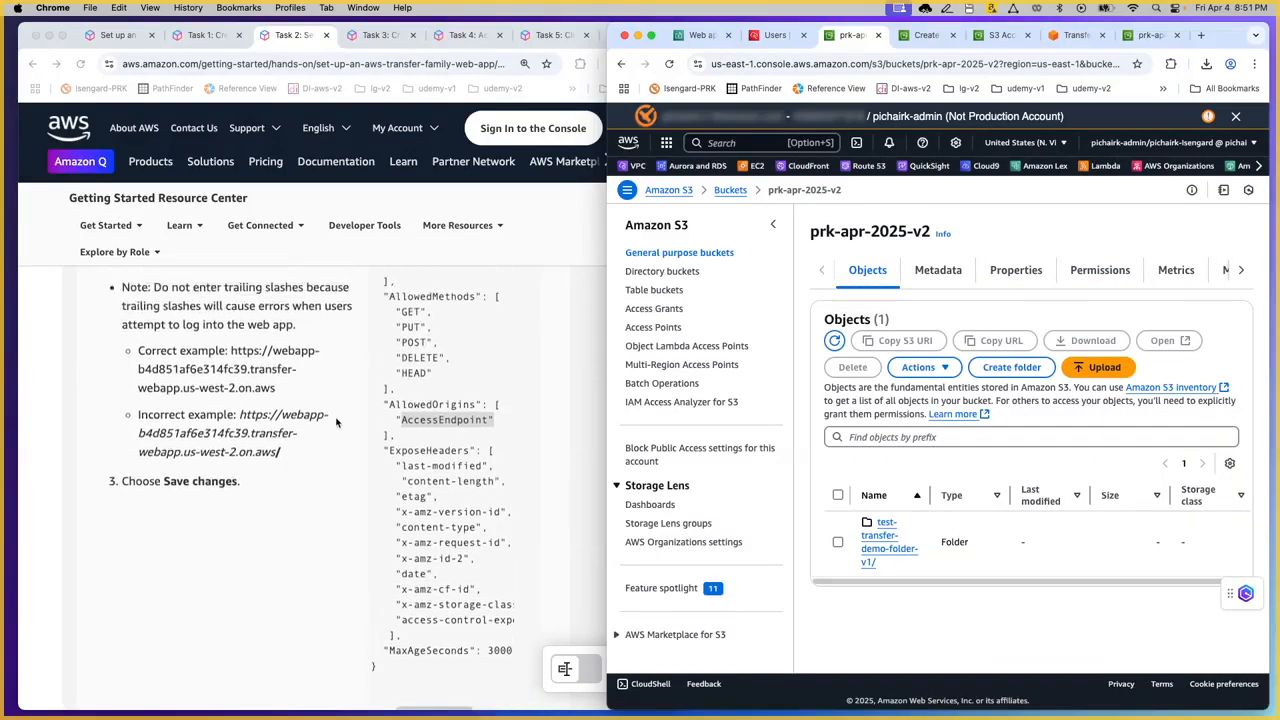
scroll(336, 422, "up", 1)
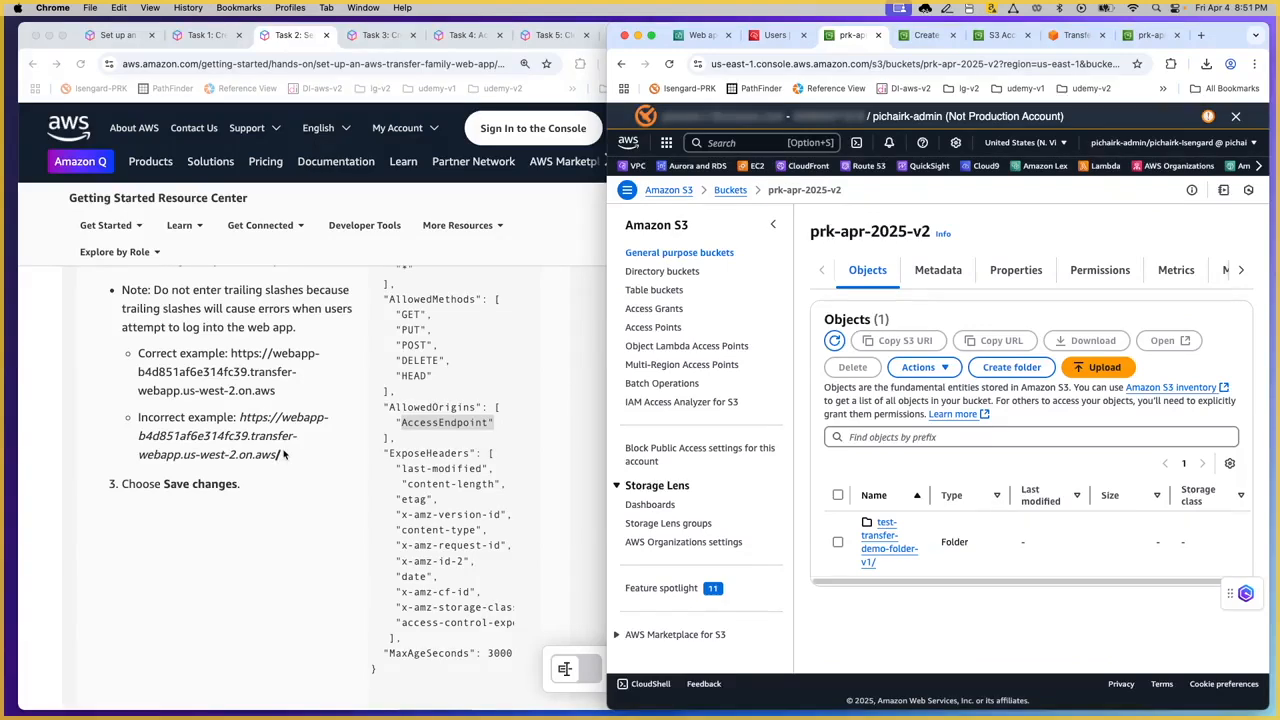
scroll(283, 453, "down", 5)
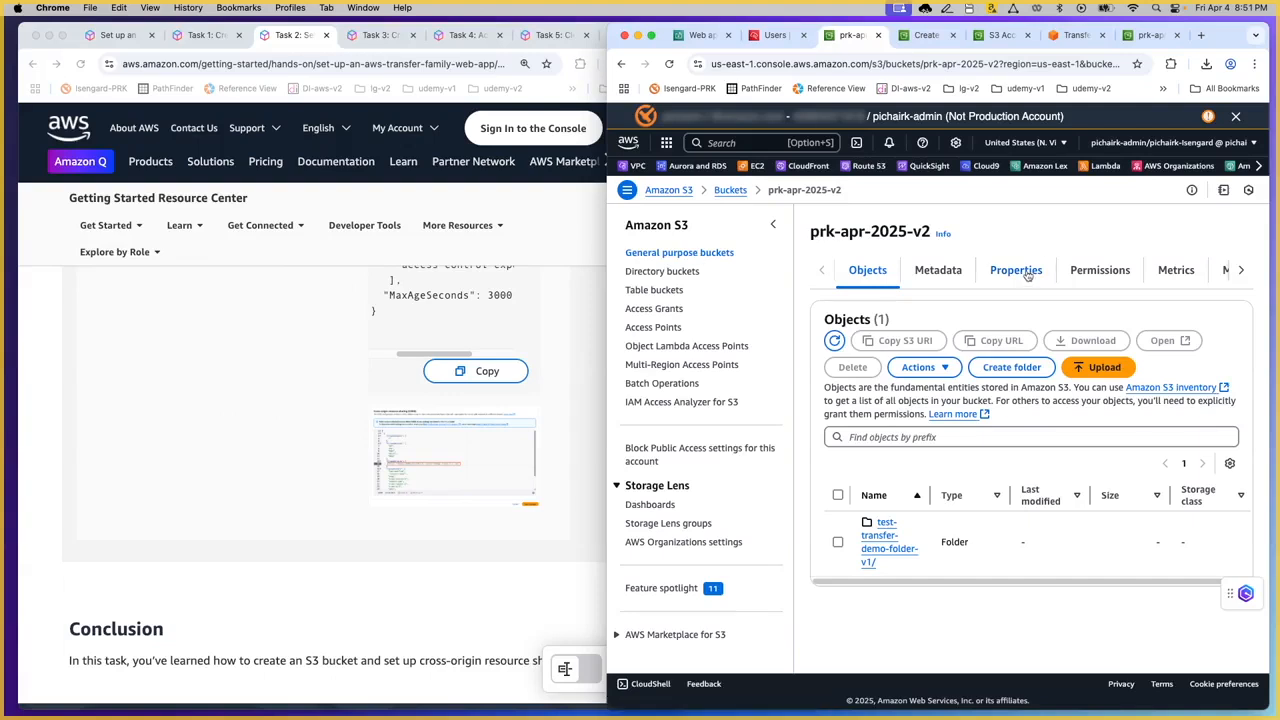
Reopen the bucket's permissions to check the CORS AllowedOrigins entry, and return to the endpoint in the web app details
left_click(1093, 272)
scroll(1059, 368, "down", 5)
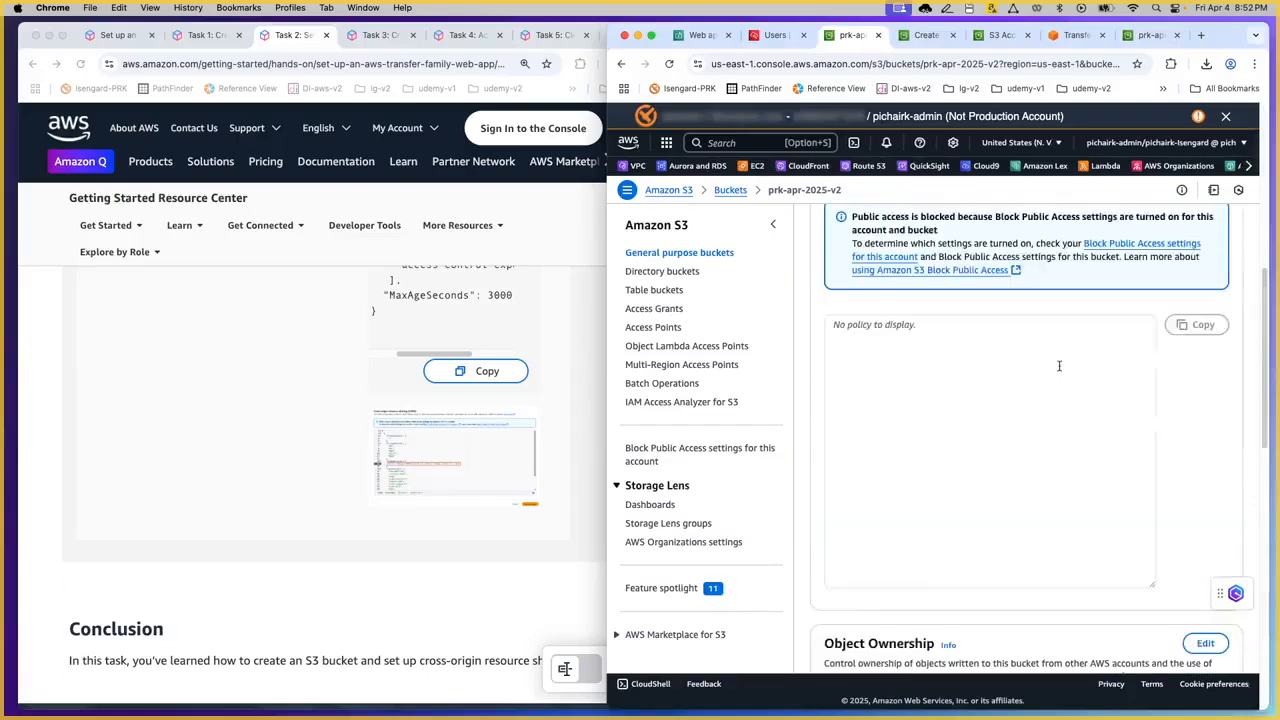
scroll(1058, 366, "down", 5)
scroll(1059, 368, "down", 3)
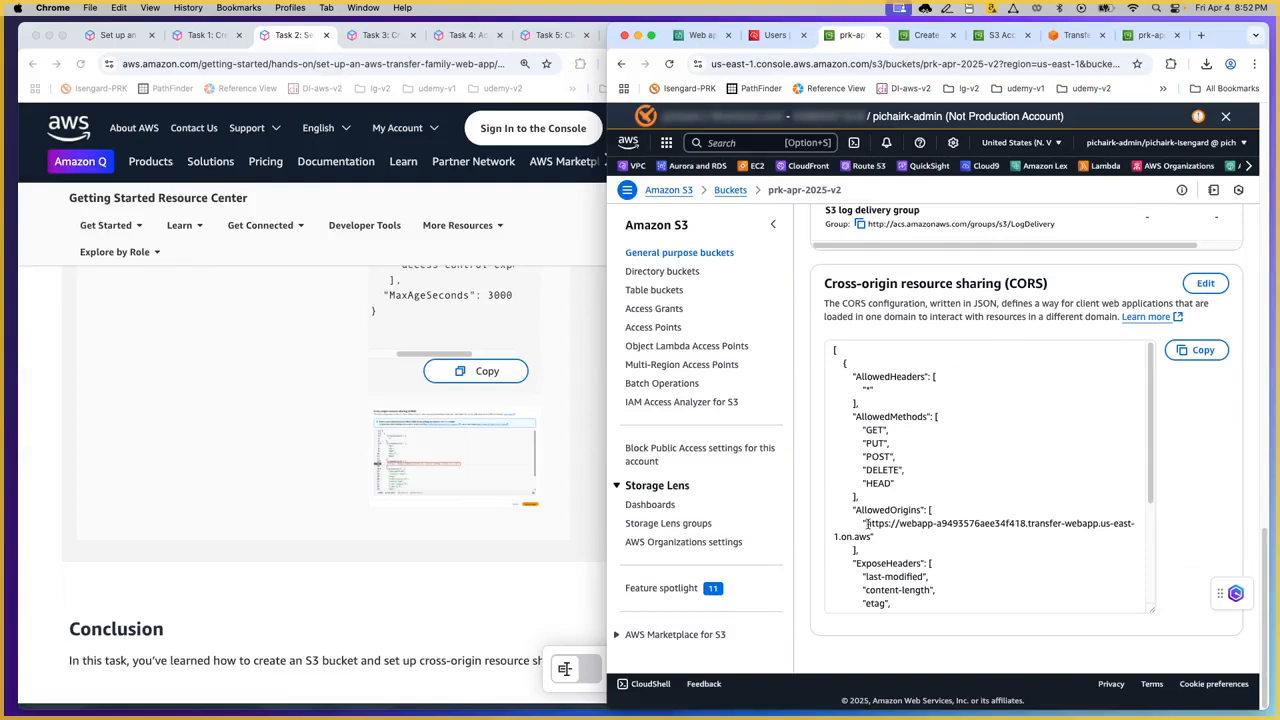
left_click(703, 35)
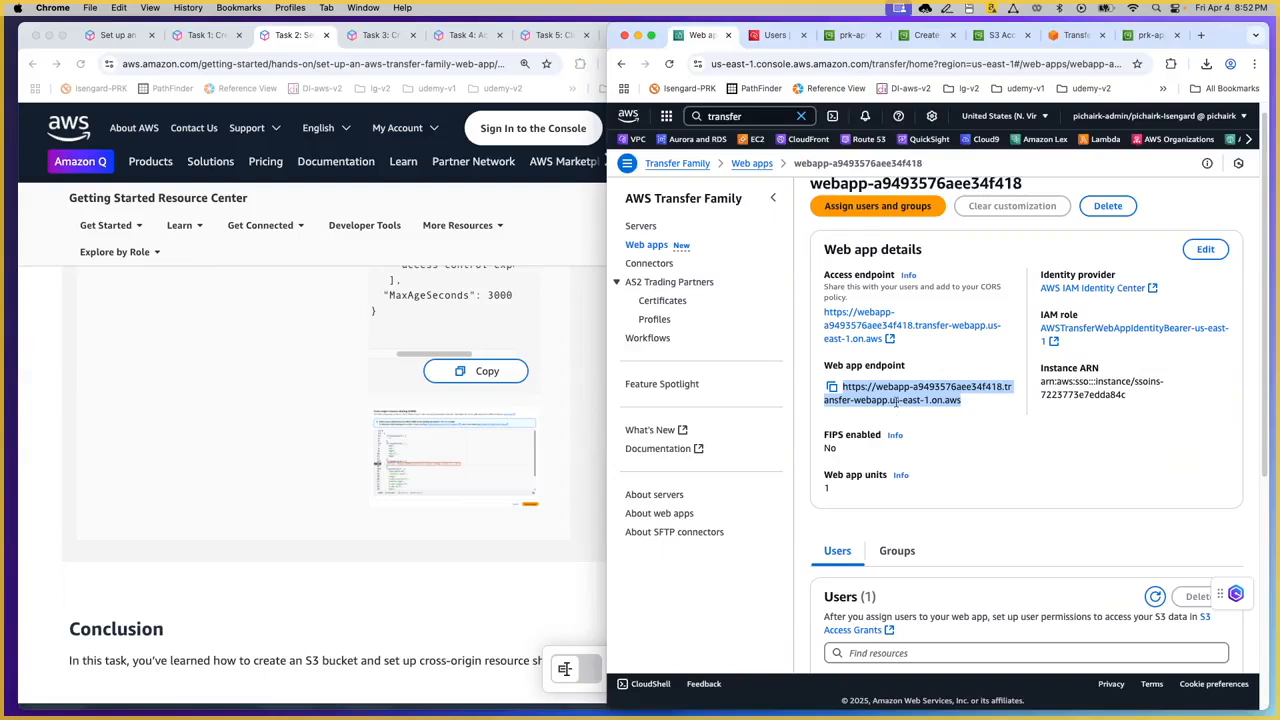
Open the tutorial's "Task 3: Create the instance" and bring up the S3 Access Grants console page beside it
left_click(460, 597)
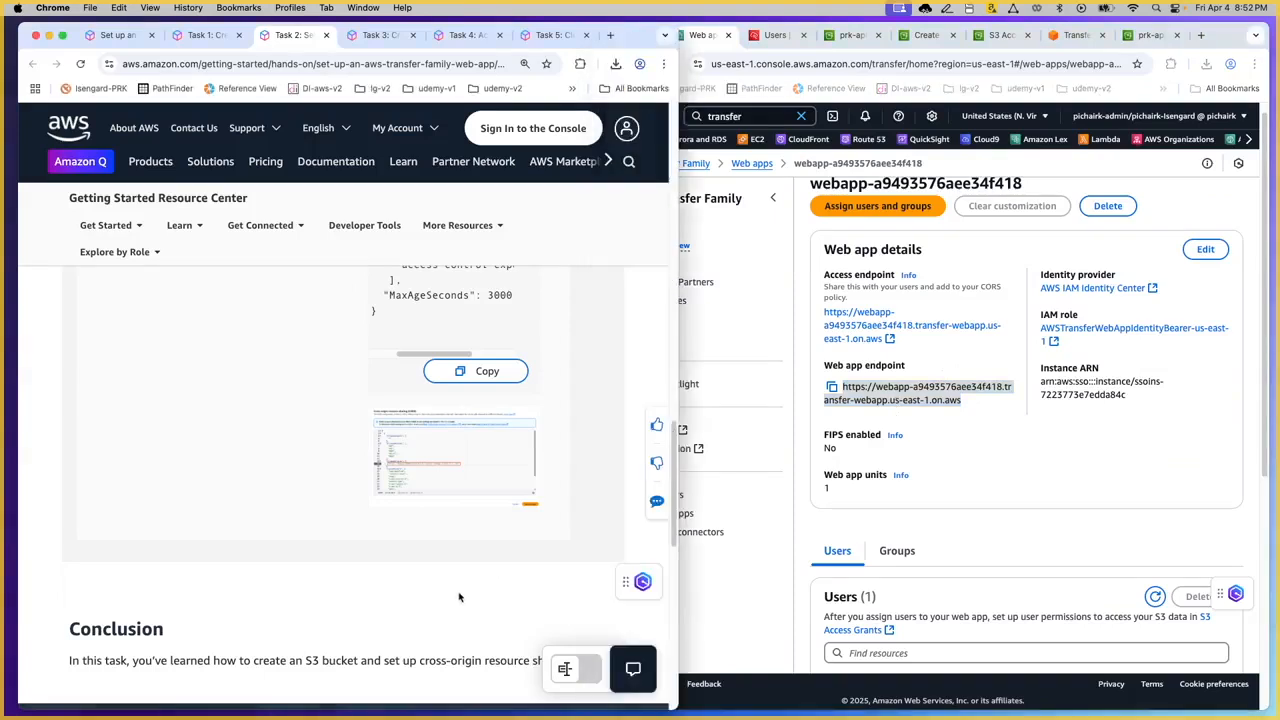
left_click(378, 35)
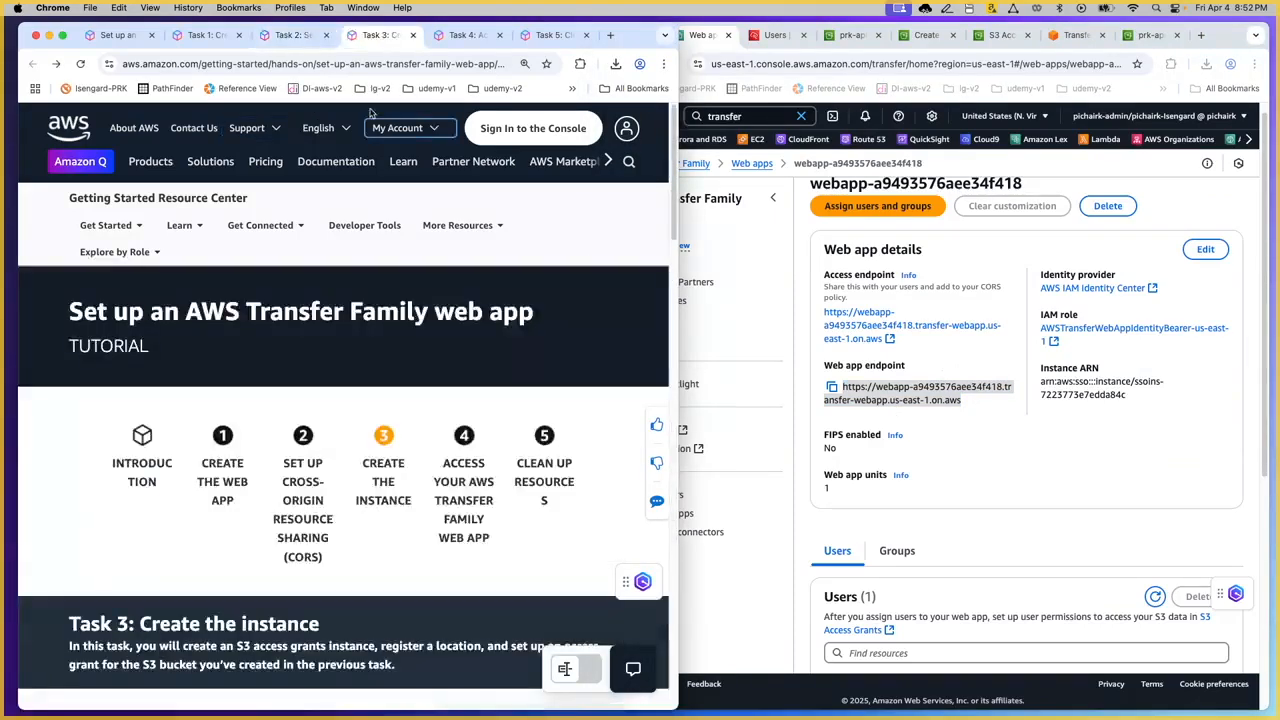
left_click(1108, 170)
left_click(850, 35)
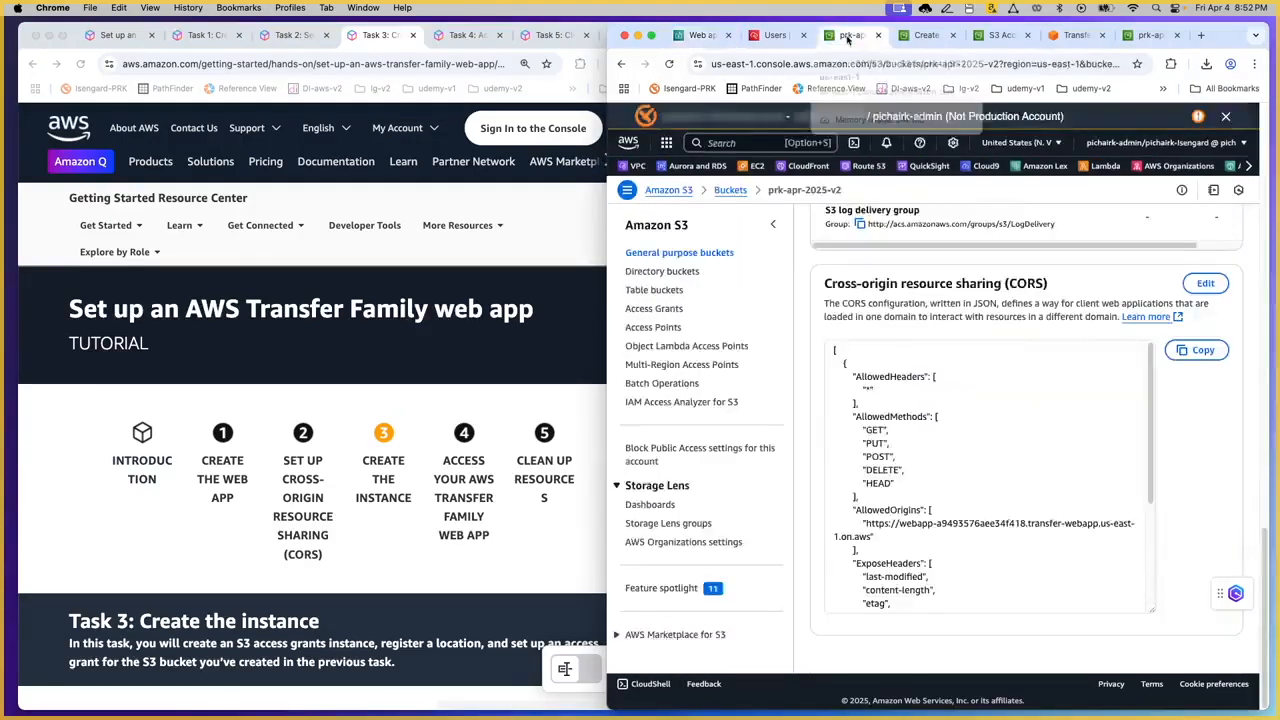
left_click(915, 35)
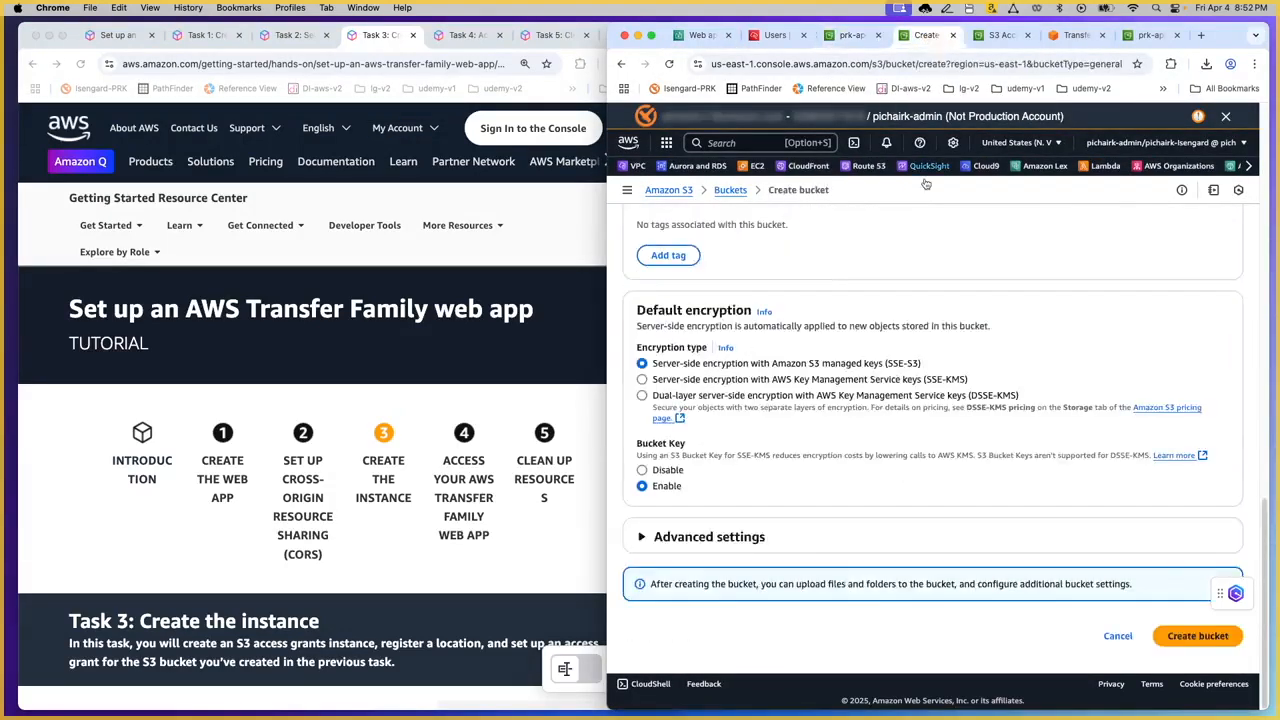
scroll(906, 242, "up", 15)
left_click(1000, 35)
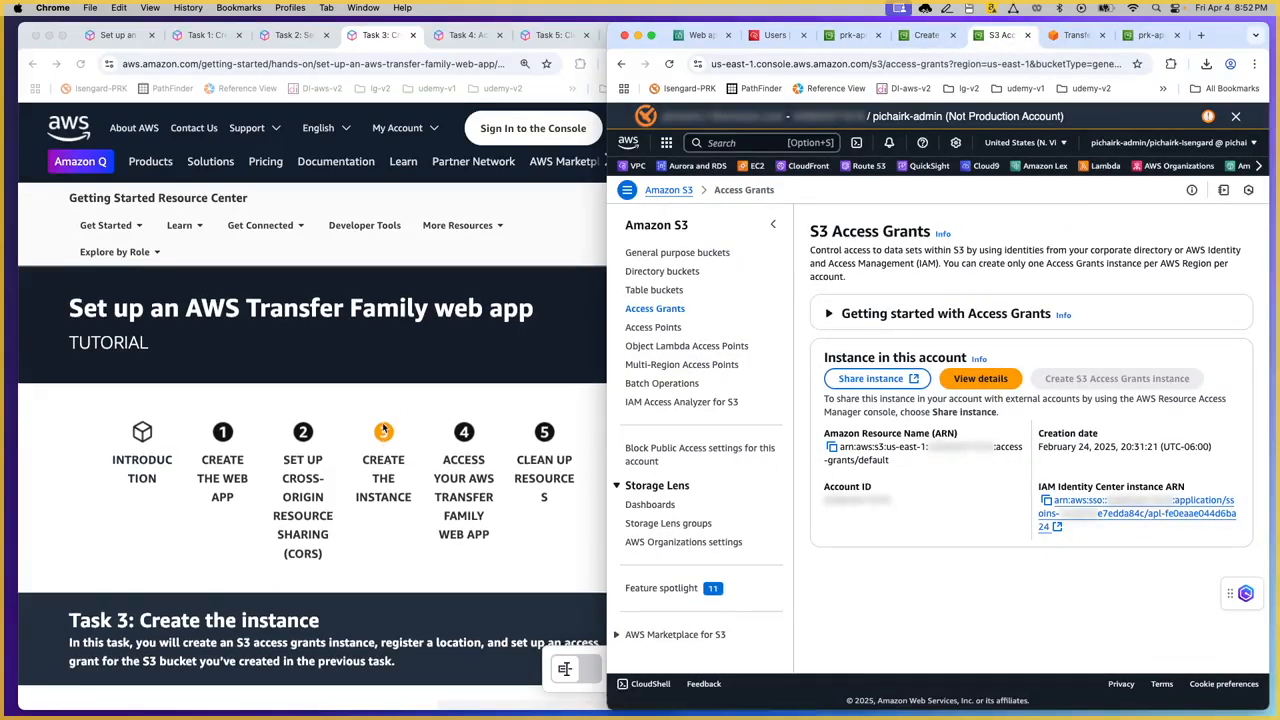
Expand "Step 1: Create an S3 Access Grants instance" in the Task 3 tutorial and read its instructions
scroll(385, 425, "down", 2)
scroll(385, 425, "down", 8)
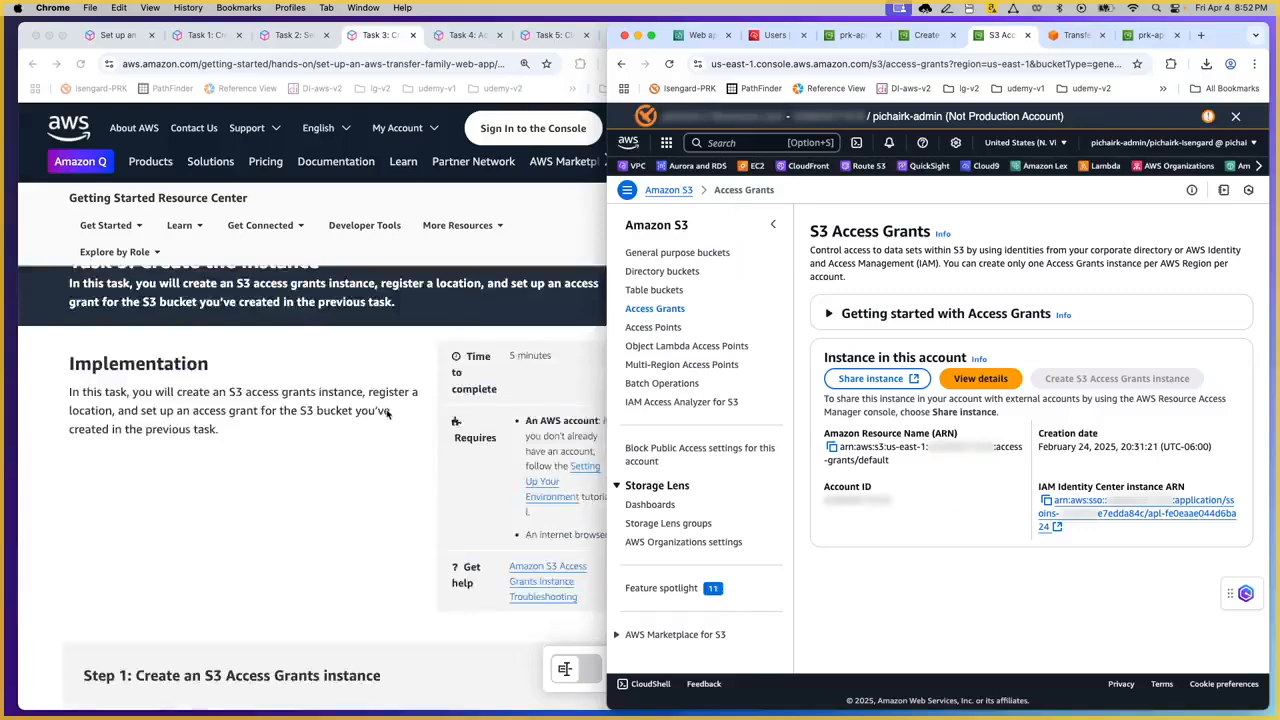
scroll(387, 409, "down", 2)
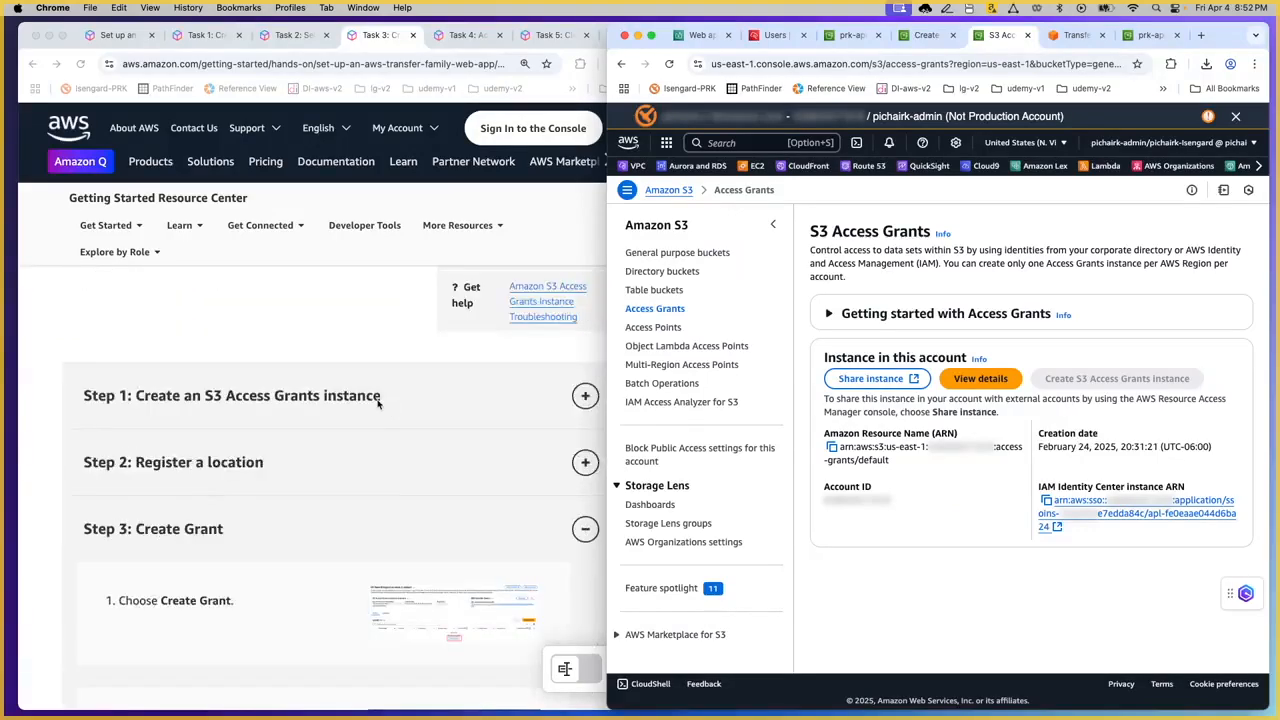
left_click(372, 398)
left_click(372, 398)
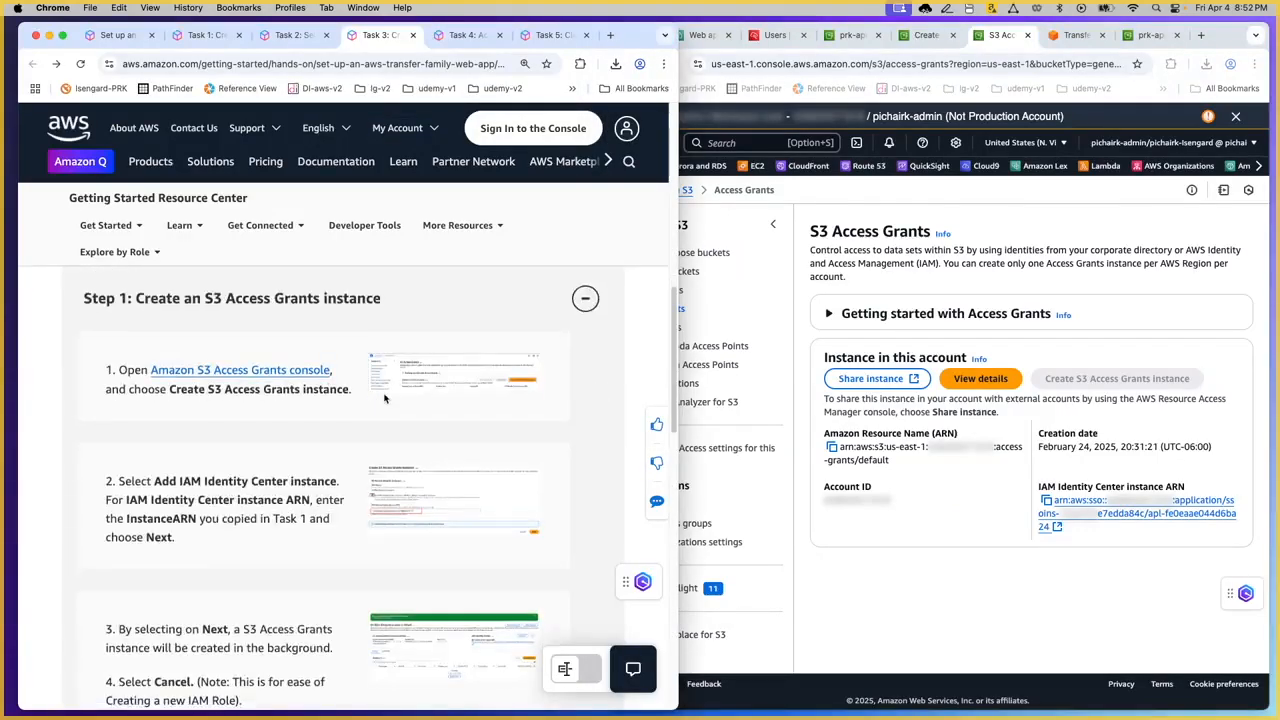
left_click(1102, 208)
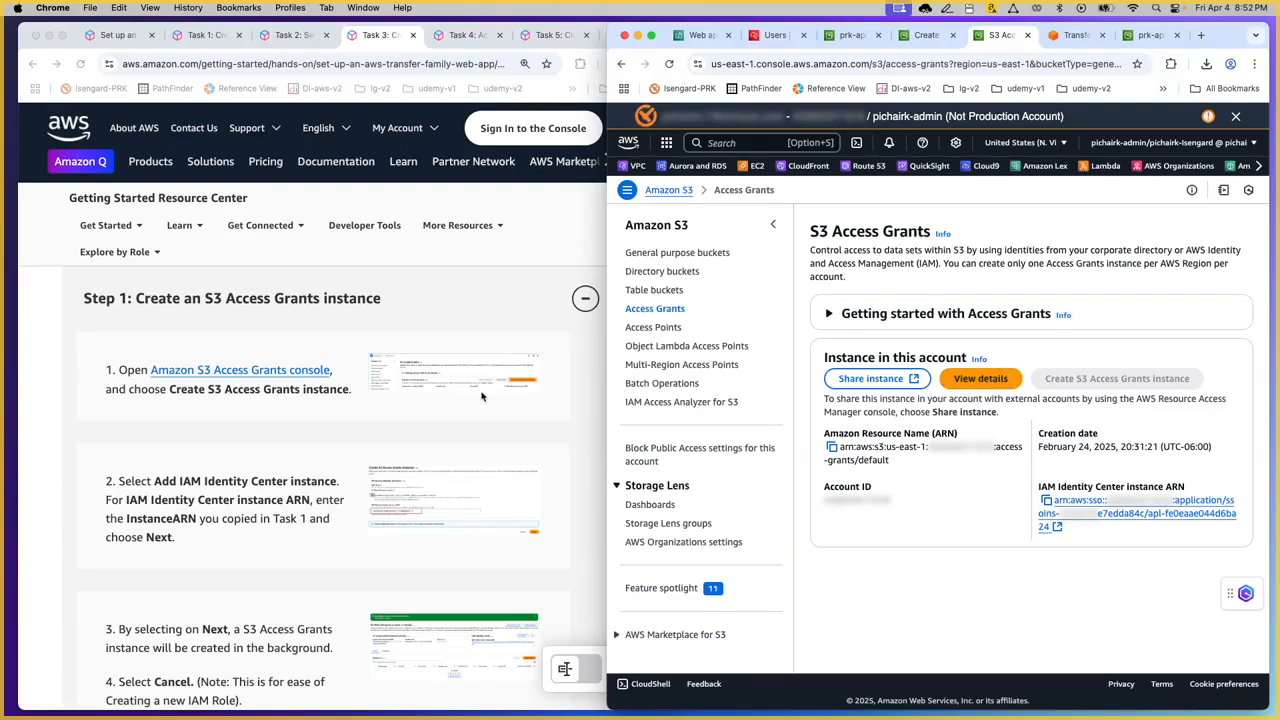
scroll(481, 395, "down", 1)
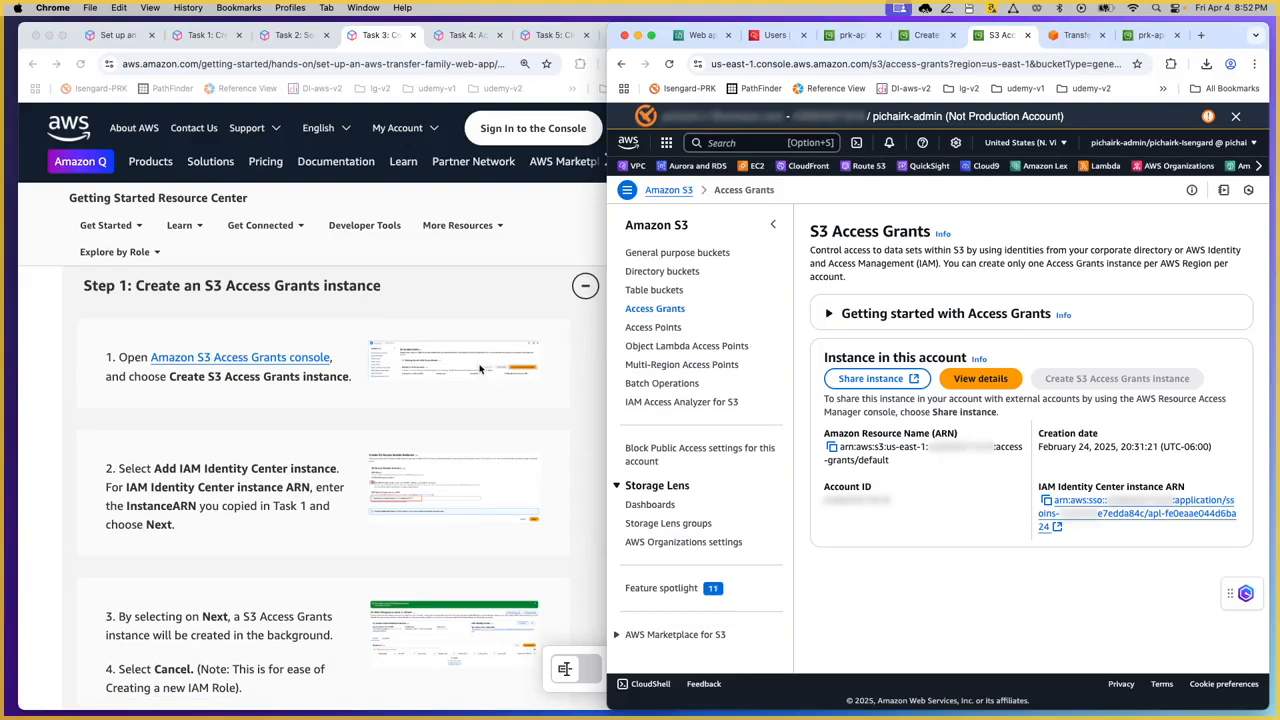
scroll(480, 320, "down", 4)
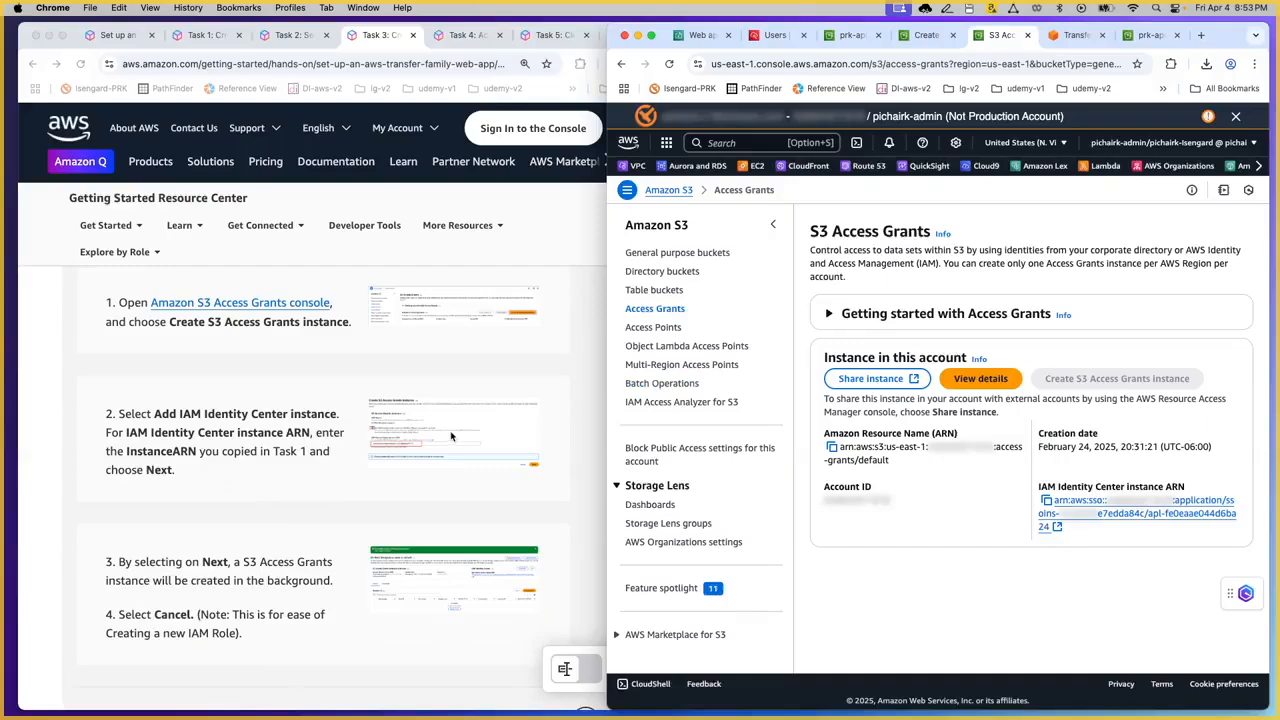
Open the details of the account's S3 Access Grants instance and examine its overview and grants list
left_click(980, 380)
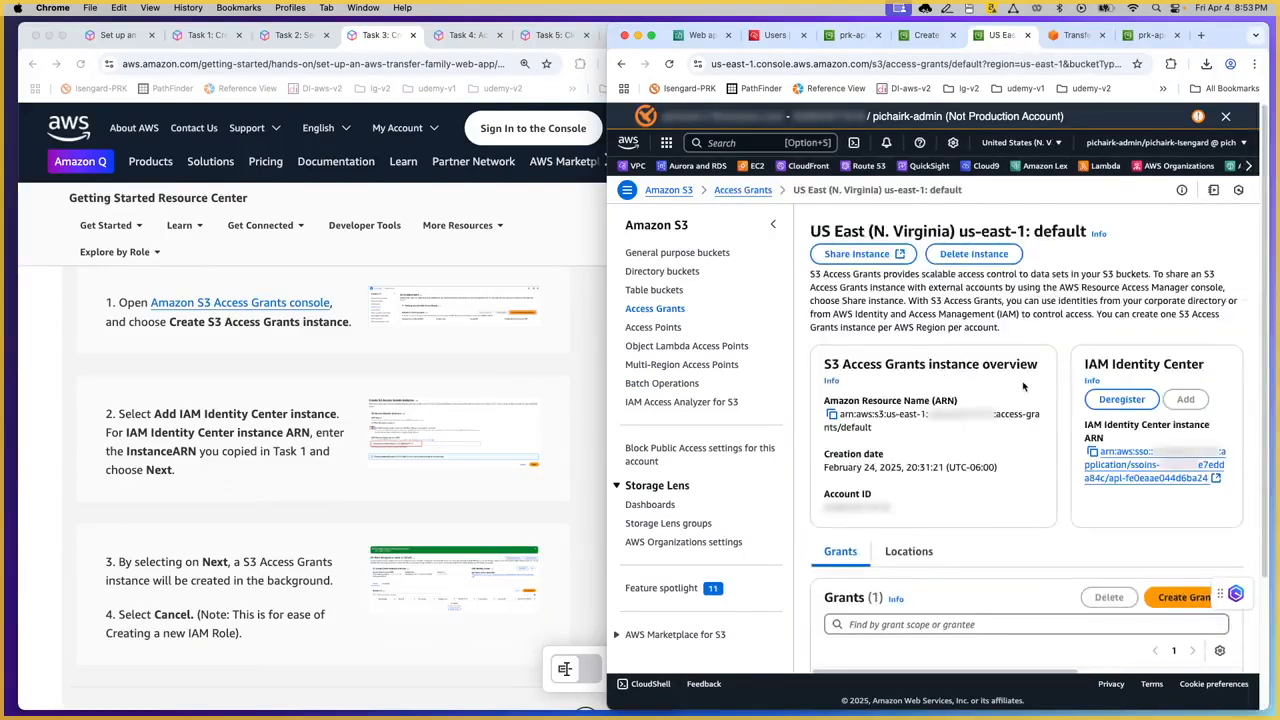
scroll(1023, 387, "down", 3)
scroll(1028, 368, "up", 2)
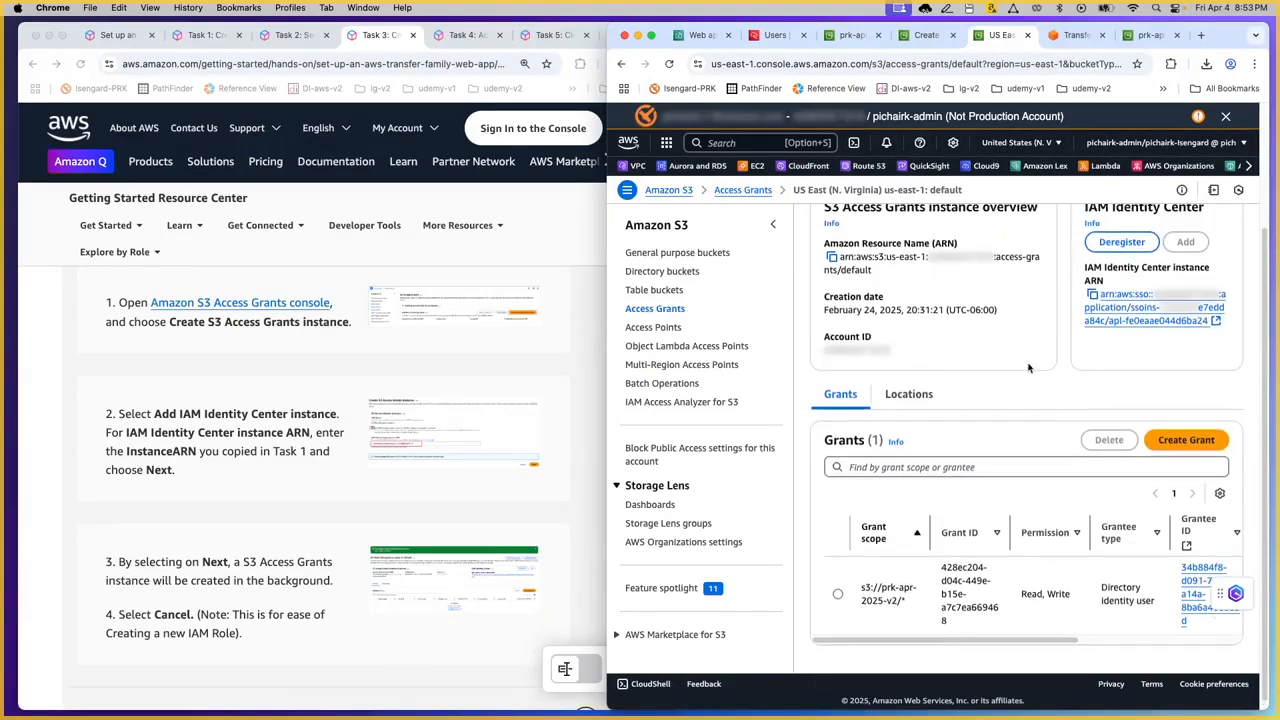
scroll(1030, 366, "up", 2)
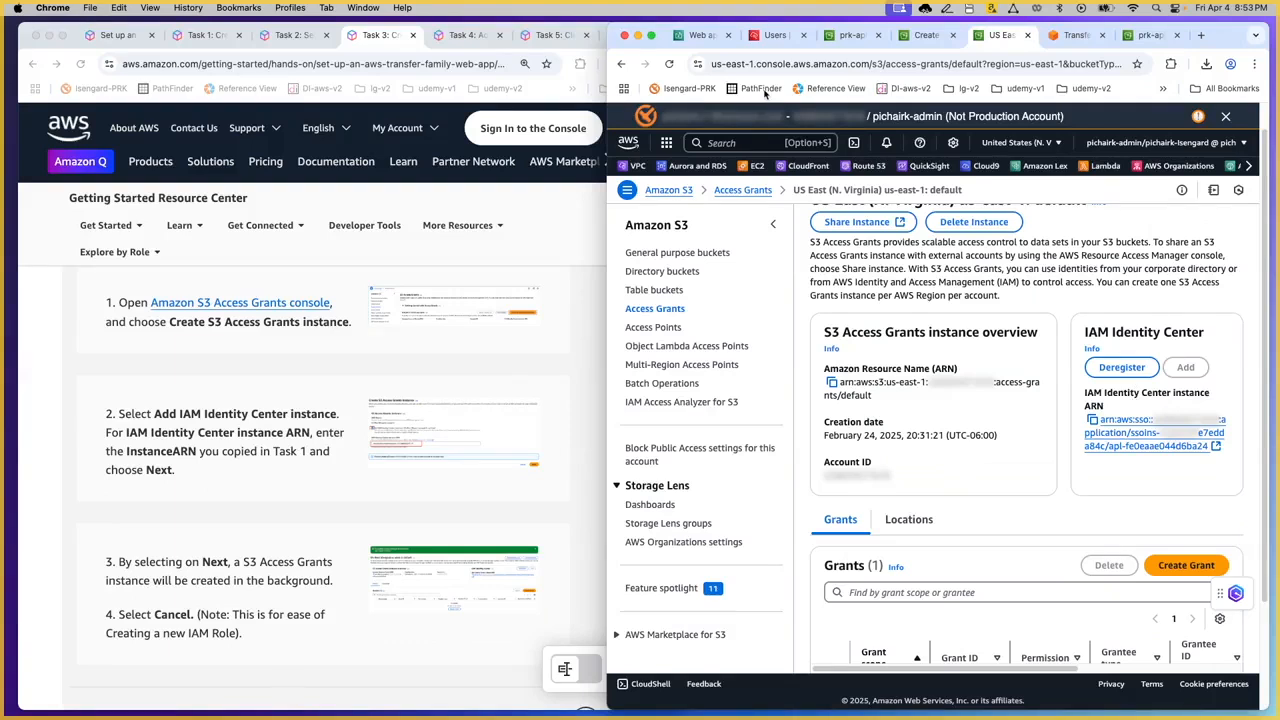
Check the IAM Identity Center users and the web app's instance ARN, and return to the IAM Identity Center section of the Access Grants instance
left_click(772, 35)
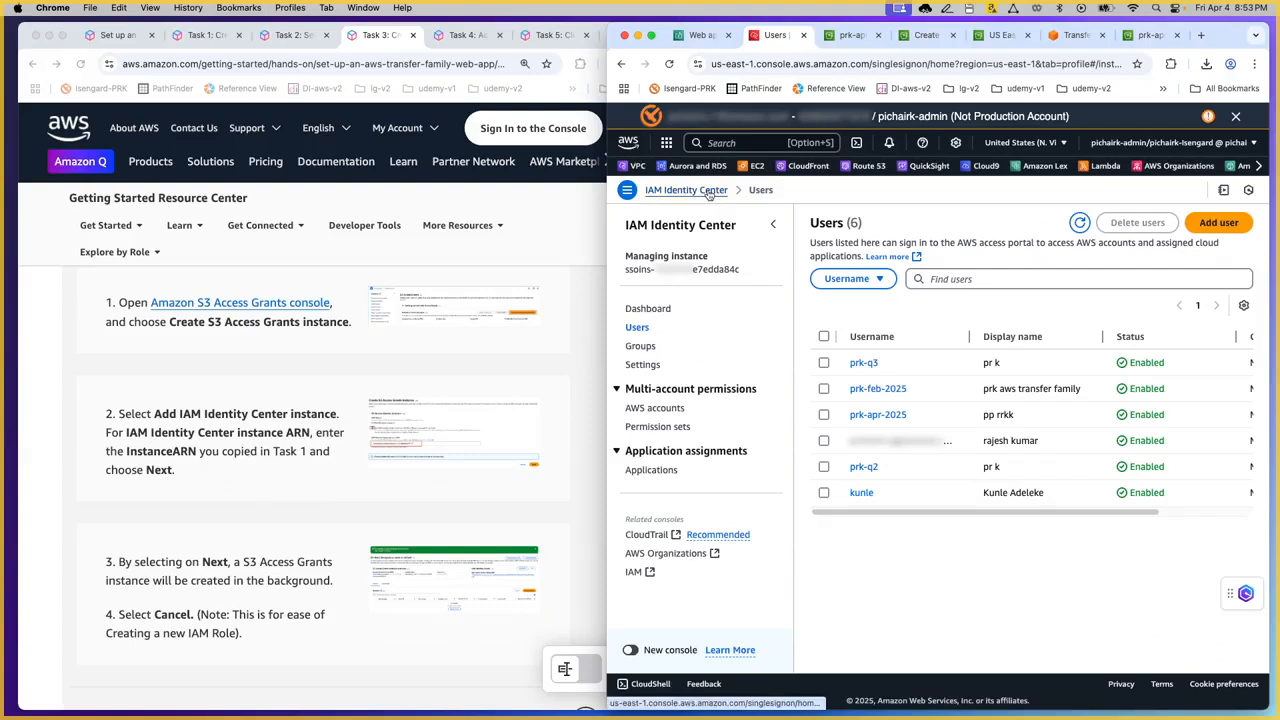
left_click(700, 35)
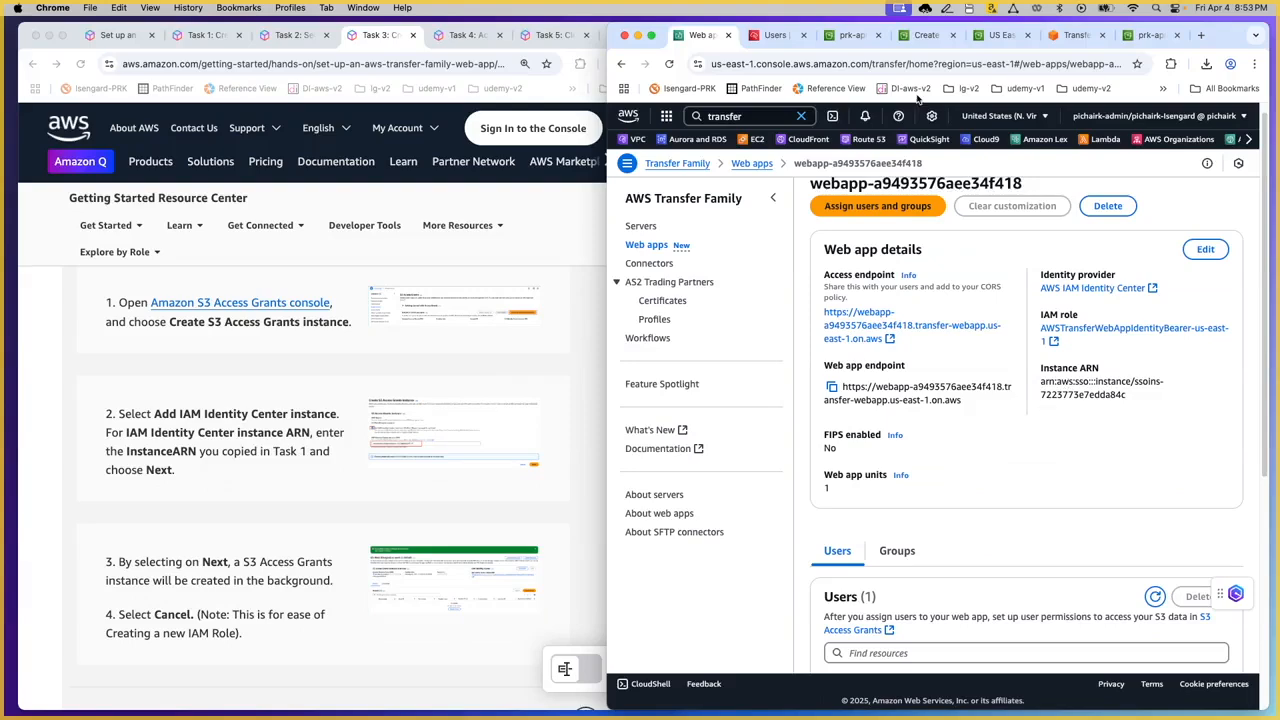
left_click(911, 37)
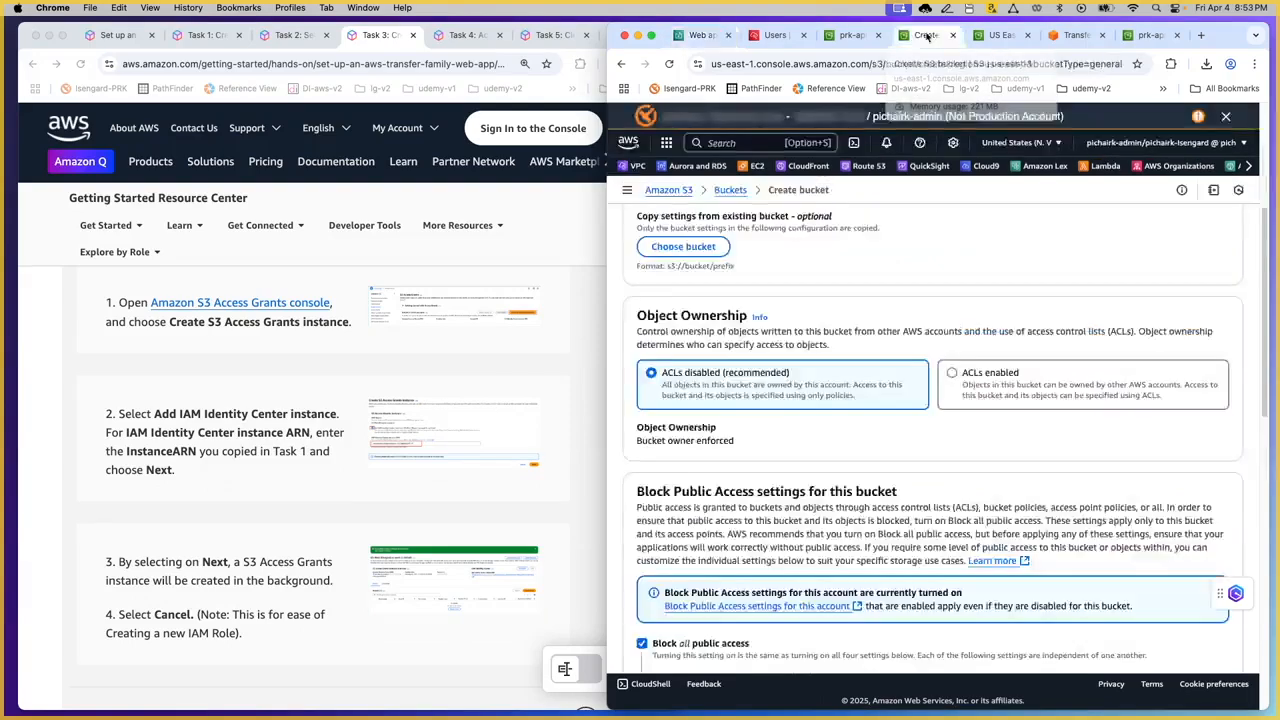
left_click(993, 37)
scroll(1024, 435, "down", 2)
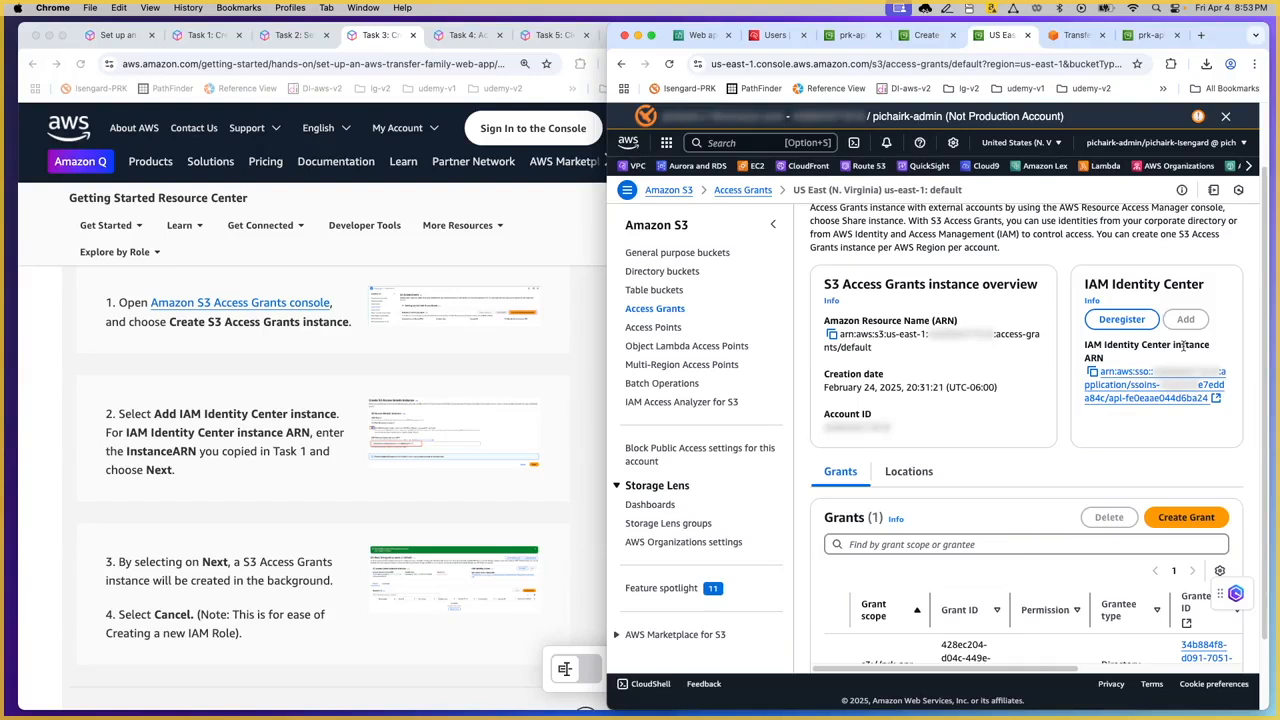
Examine the grant scope and permissions in the Access Grants instance, and read the tutorial's remaining Step 1 instructions
scroll(1023, 414, "down", 2)
scroll(383, 433, "down", 1)
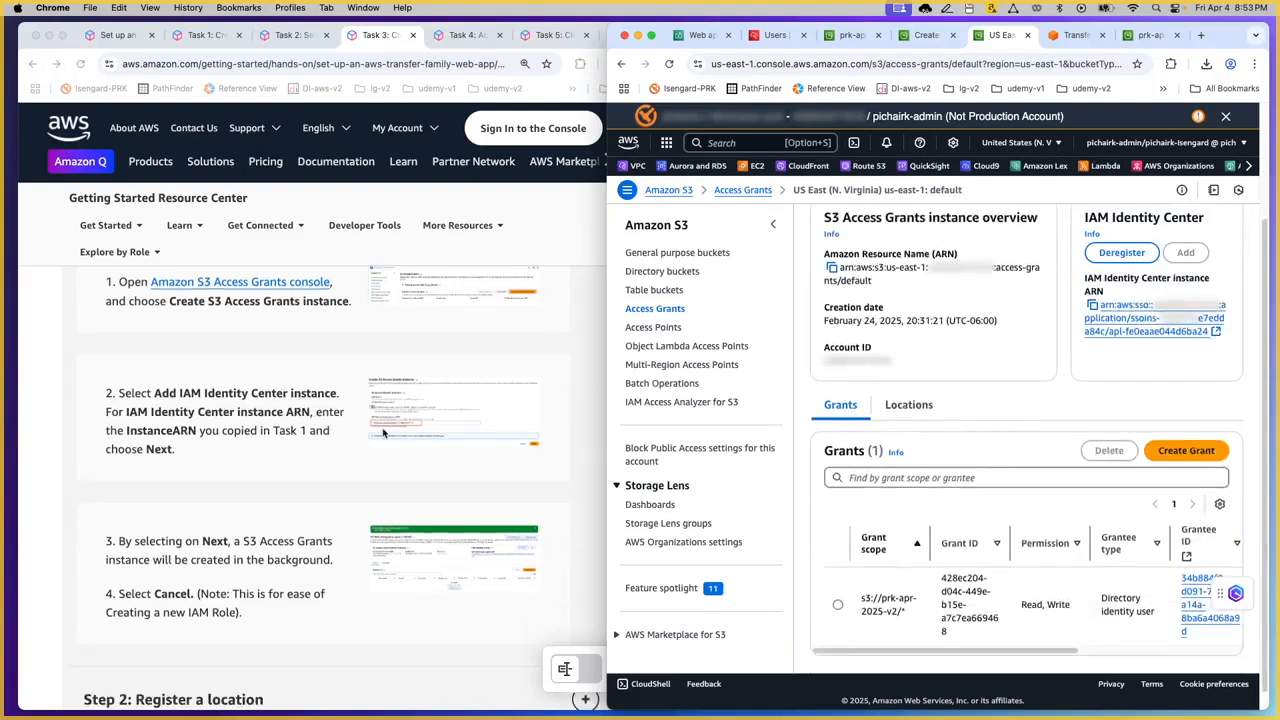
scroll(383, 433, "down", 3)
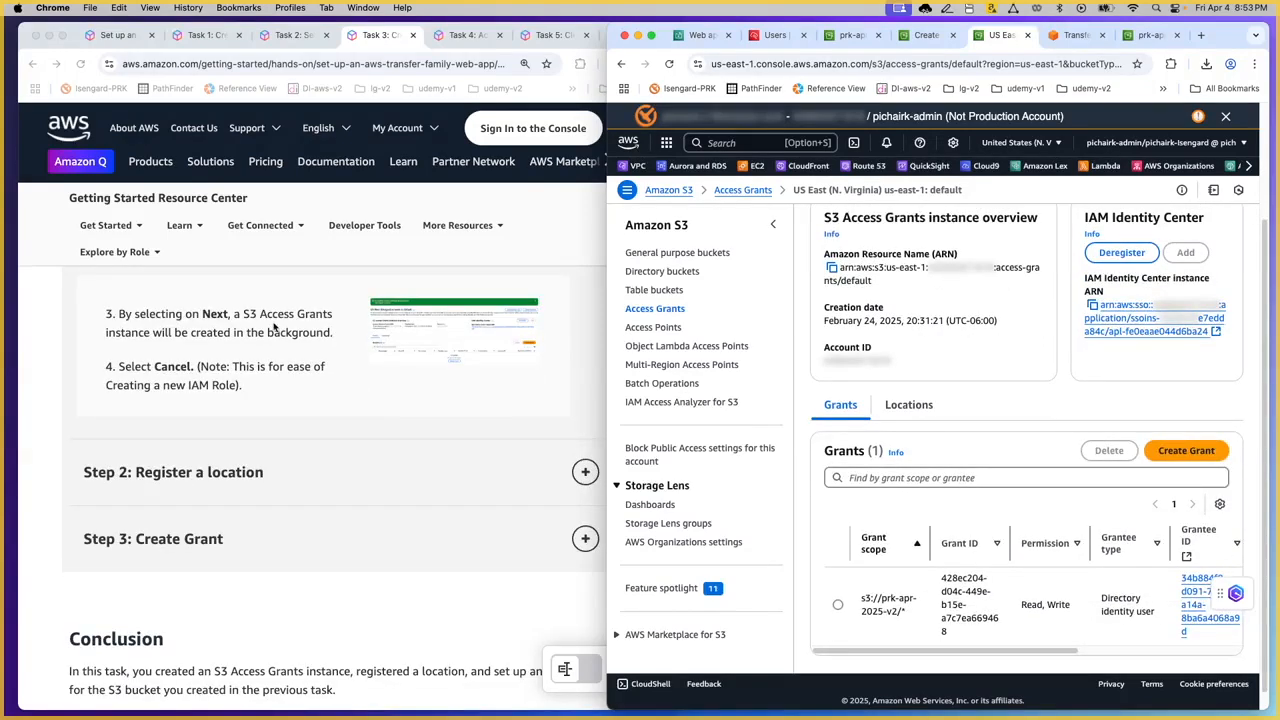
Expand "Step 2: Register a location" in the Task 3 tutorial and return to the Access Grants instance's grants section
scroll(305, 435, "down", 2)
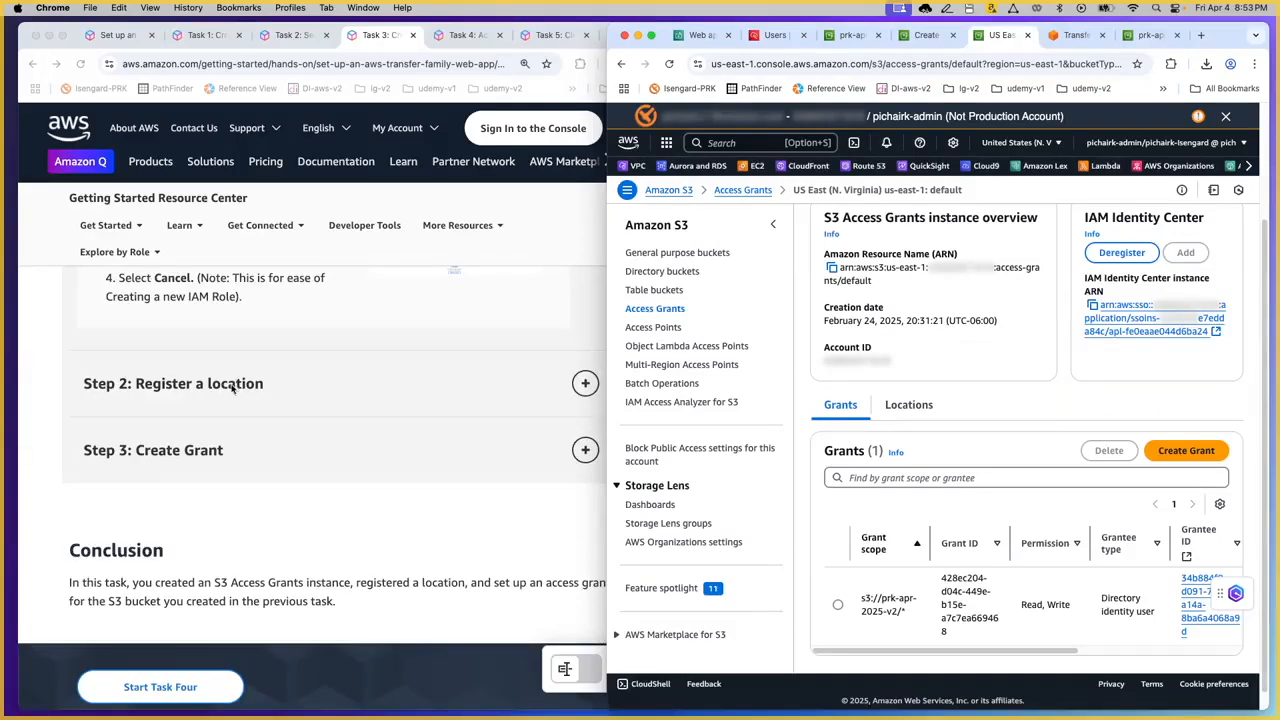
left_click(345, 387)
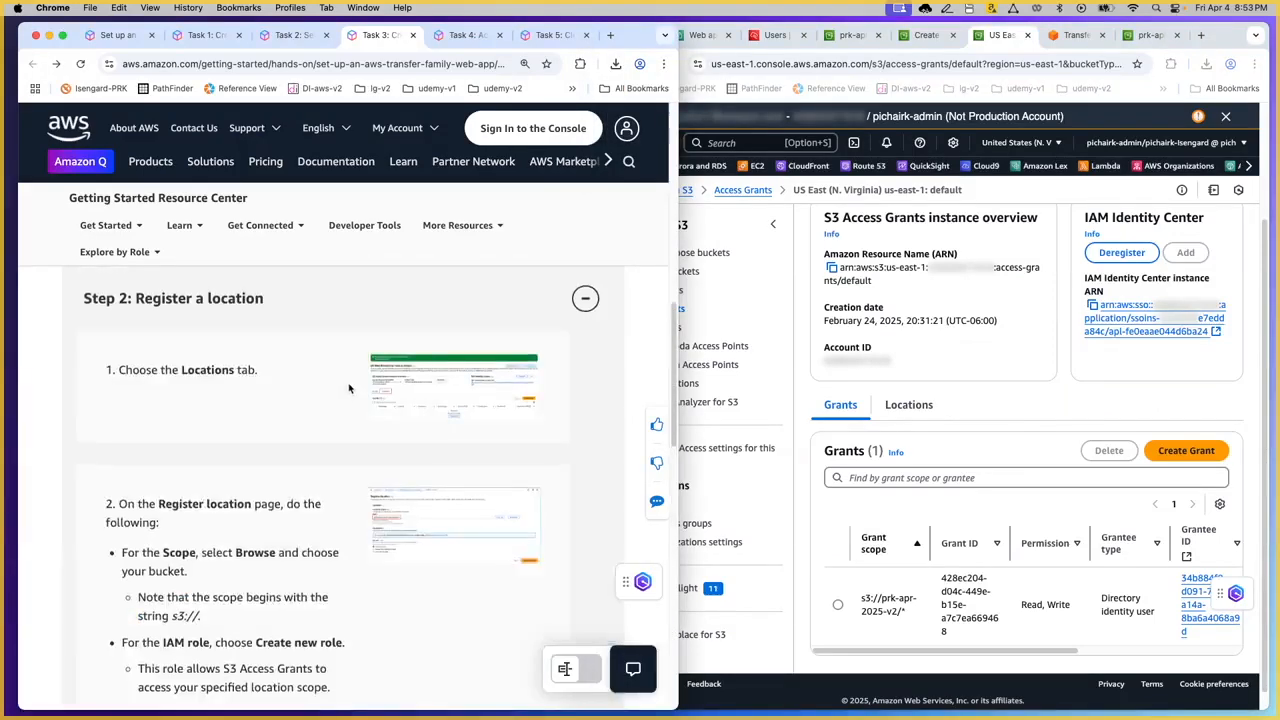
left_click(1016, 406)
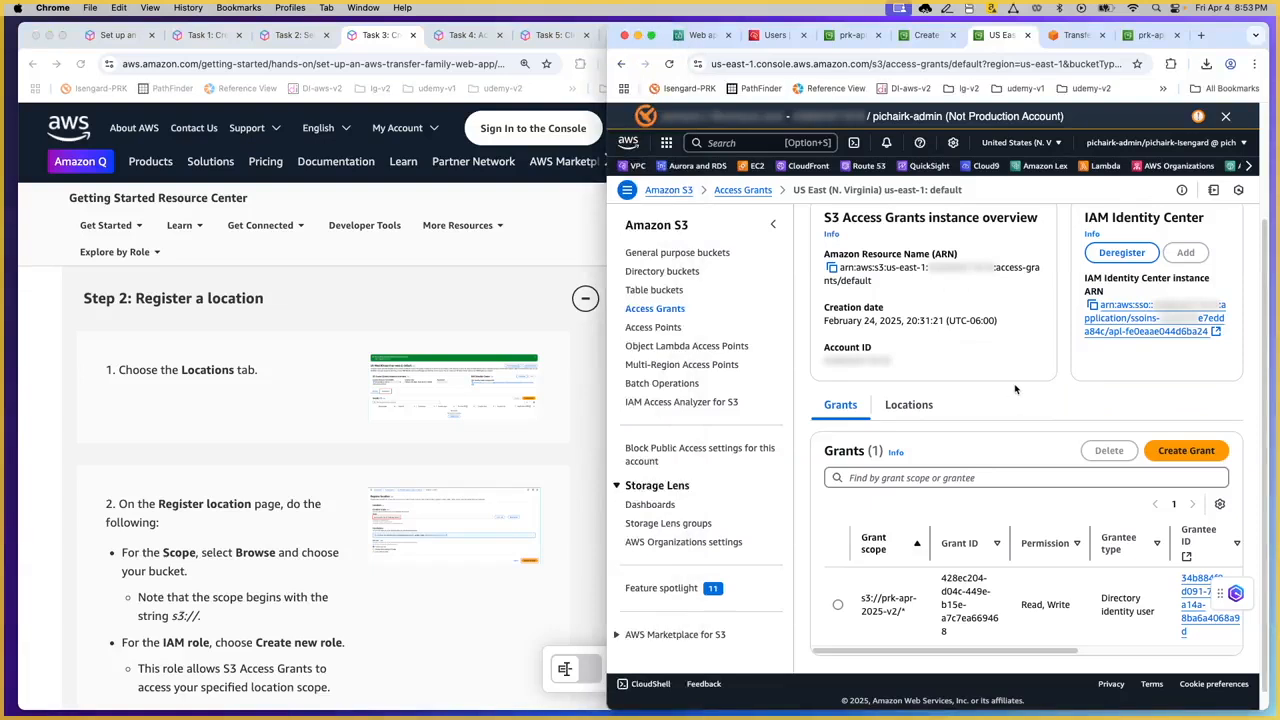
scroll(1016, 406, "down", 1)
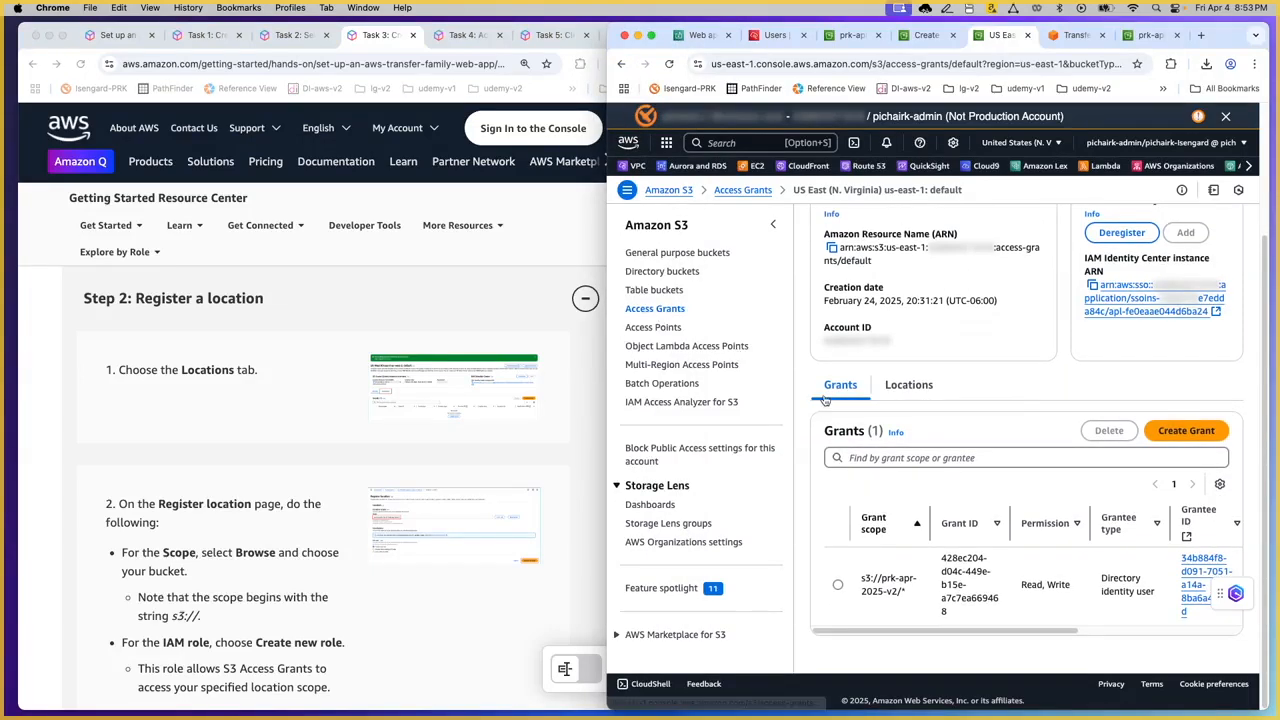
Try to view the Access Grants instance's locations, and reopen the instance details from the Access Grants overview
left_click(909, 385)
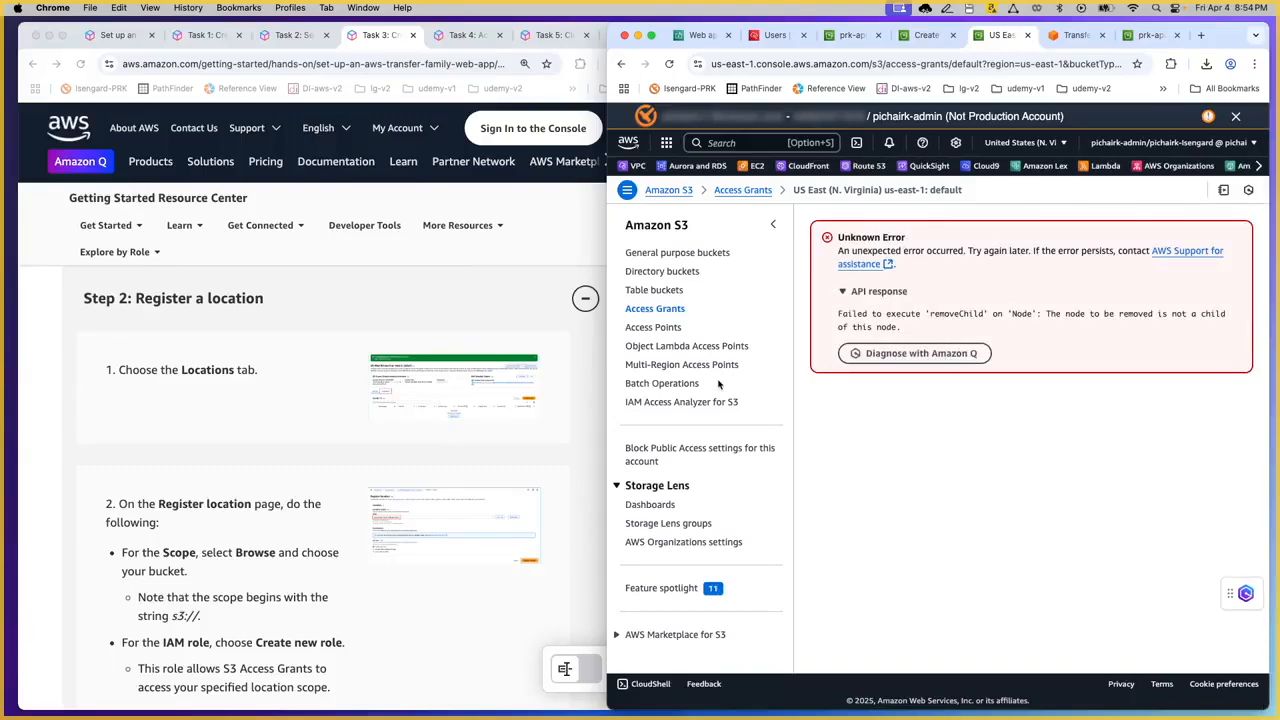
left_click(670, 310)
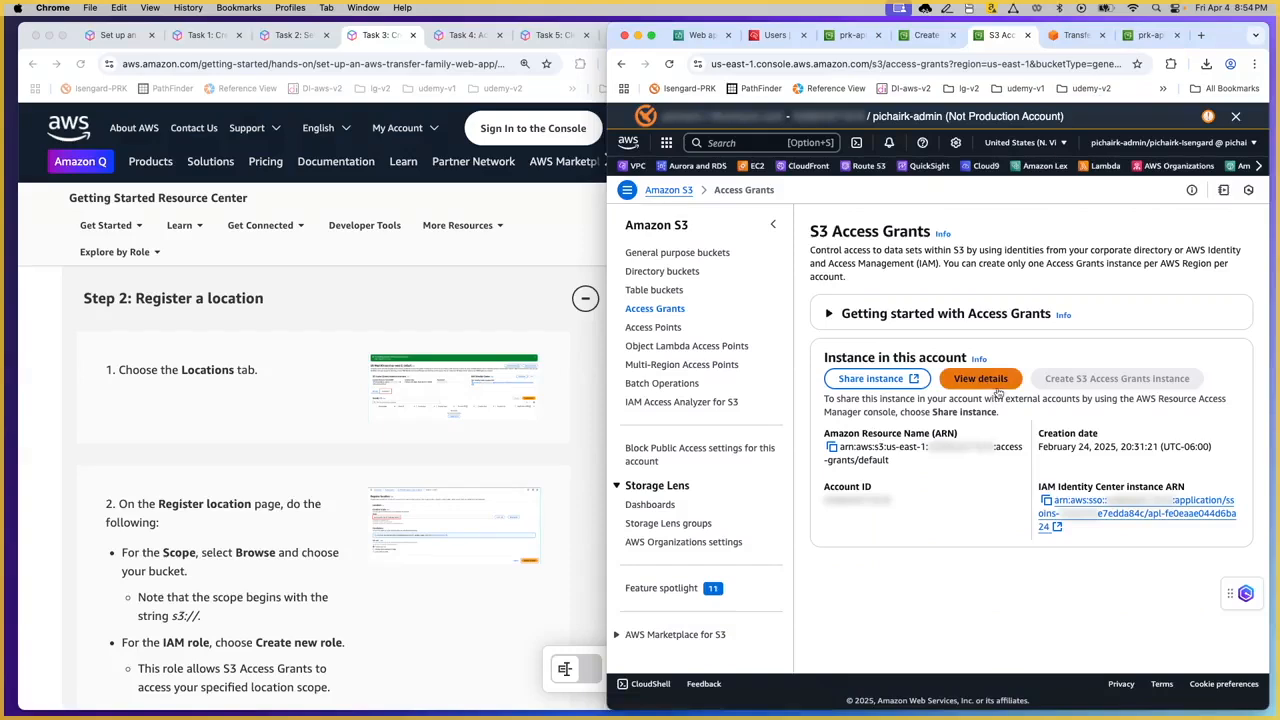
left_click(996, 381)
scroll(1015, 480, "down", 3)
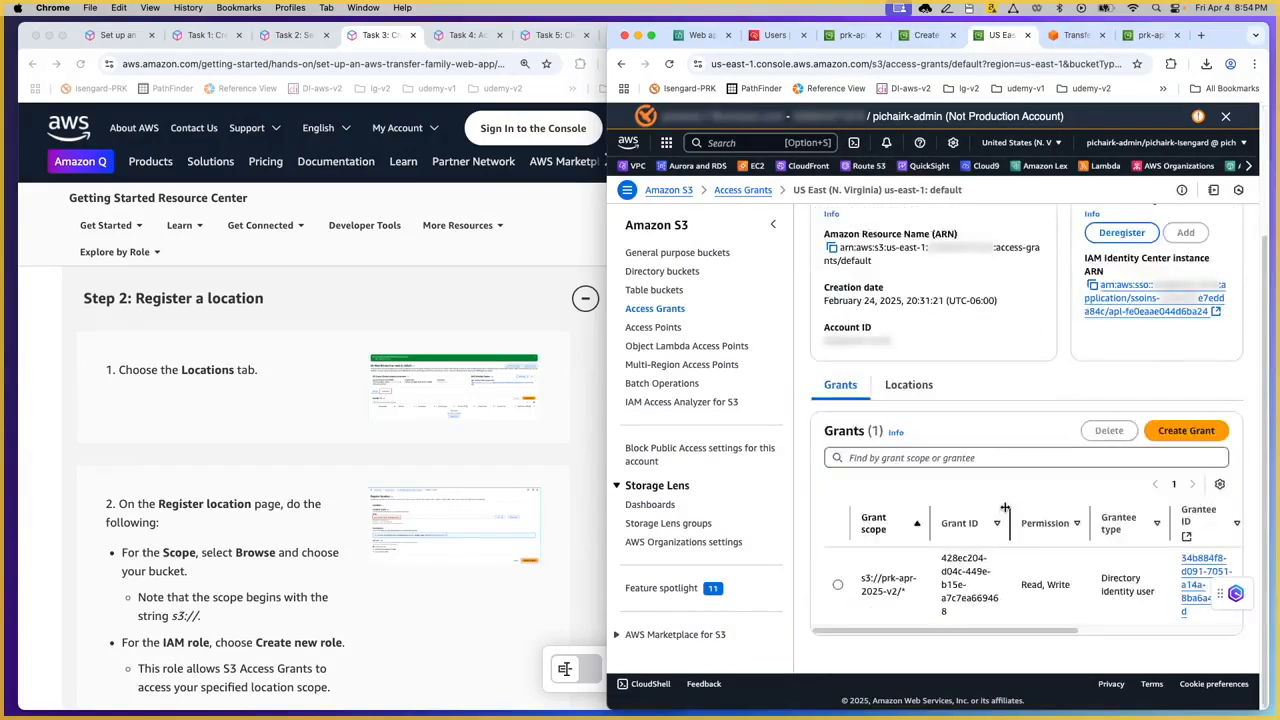
Read the tutorial's "Register a location" instructions and check the page of the prk-apr-2025-v2 bucket
scroll(320, 450, "down", 1)
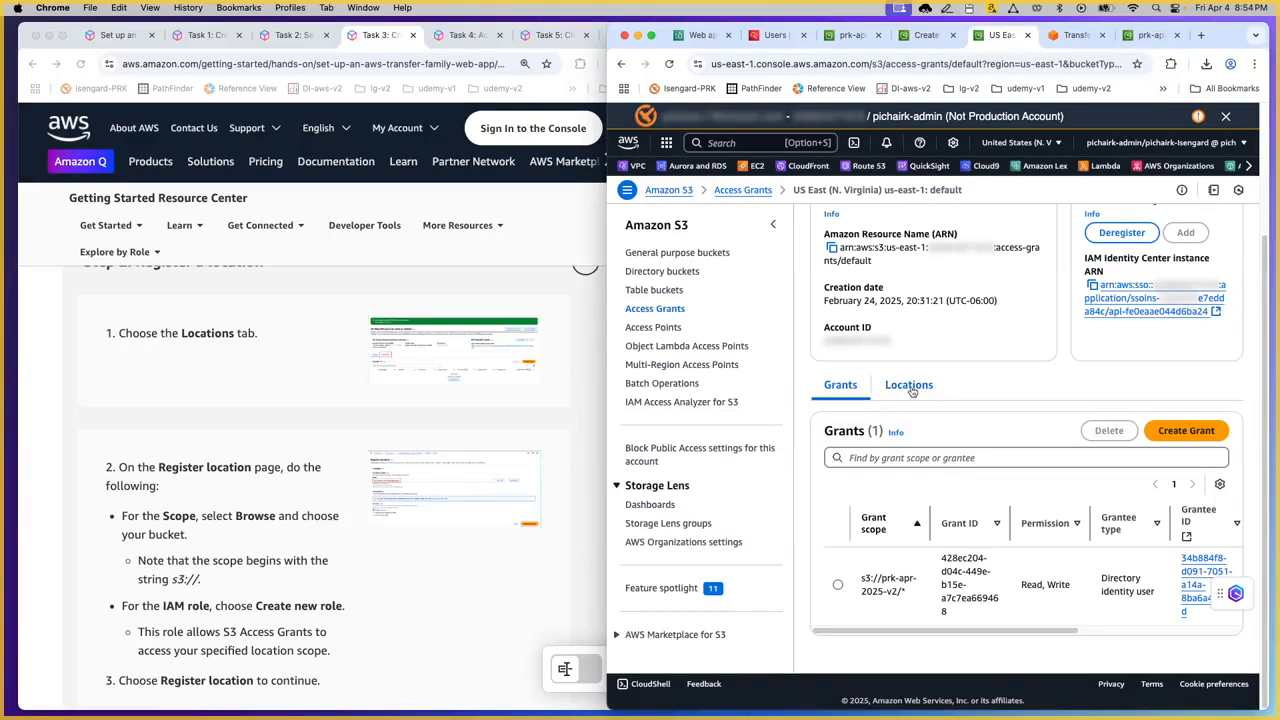
scroll(445, 426, "down", 1)
scroll(445, 426, "down", 2)
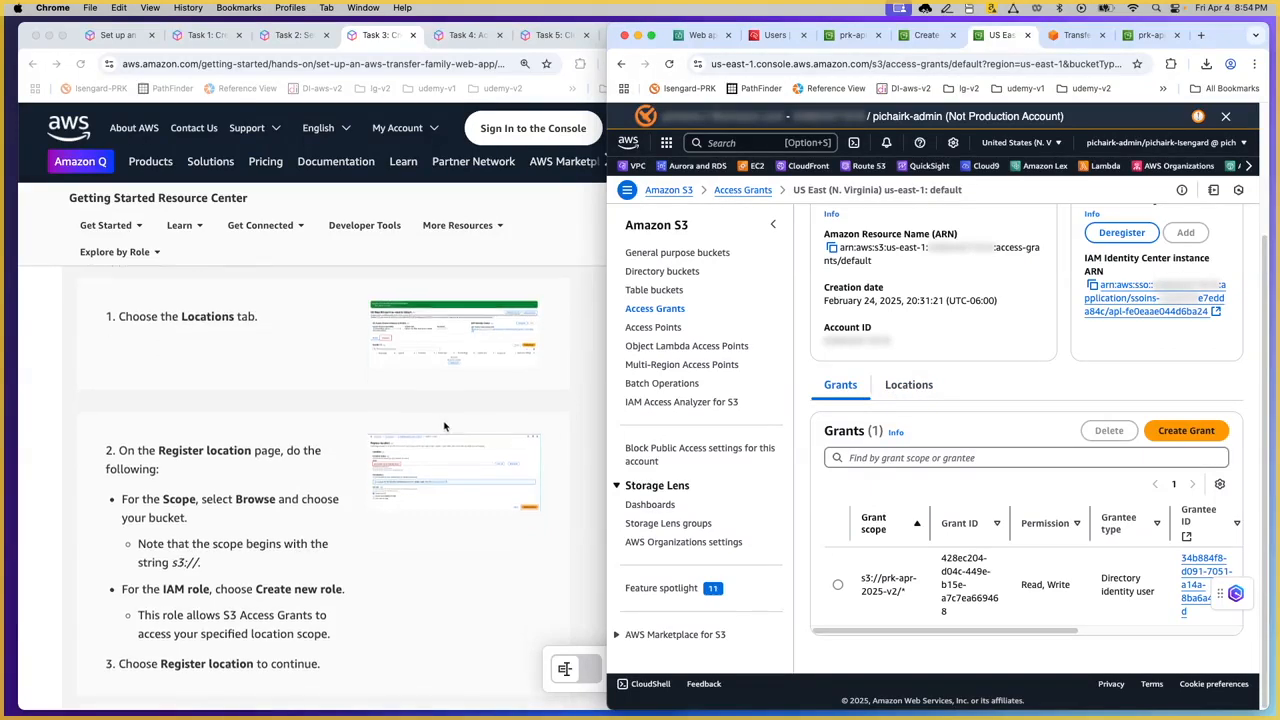
scroll(229, 548, "down", 3)
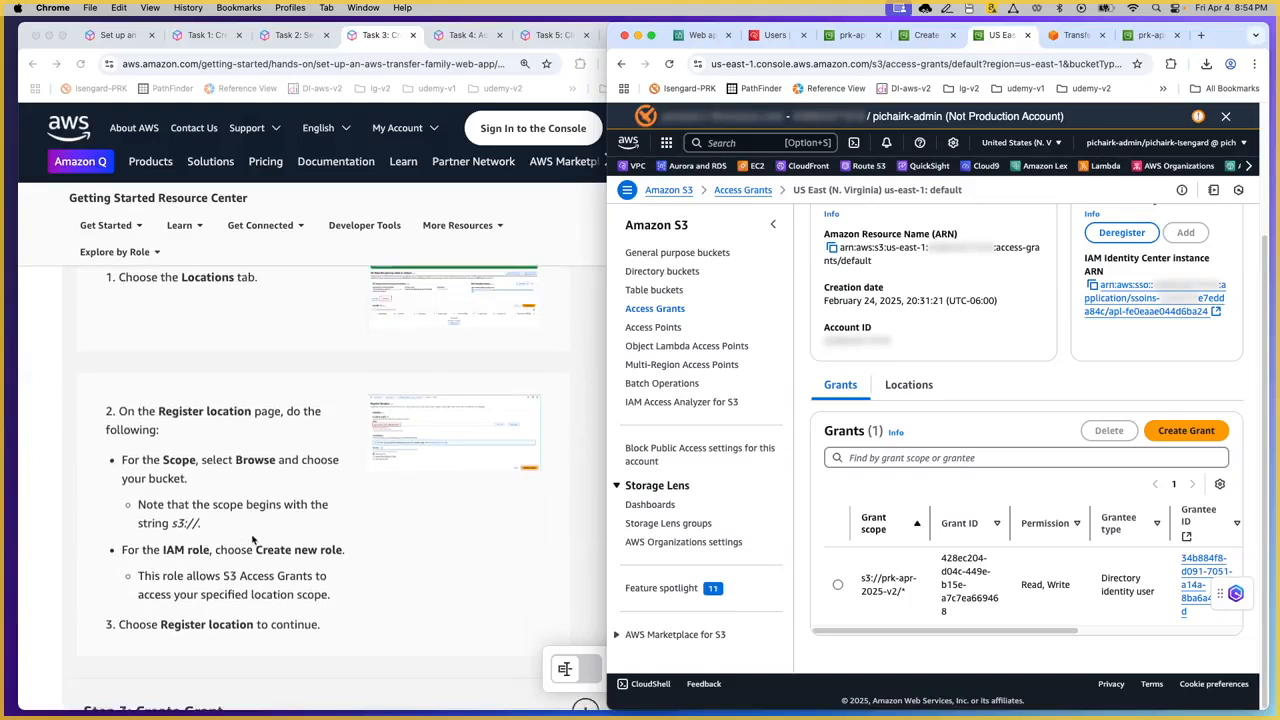
left_click(866, 36)
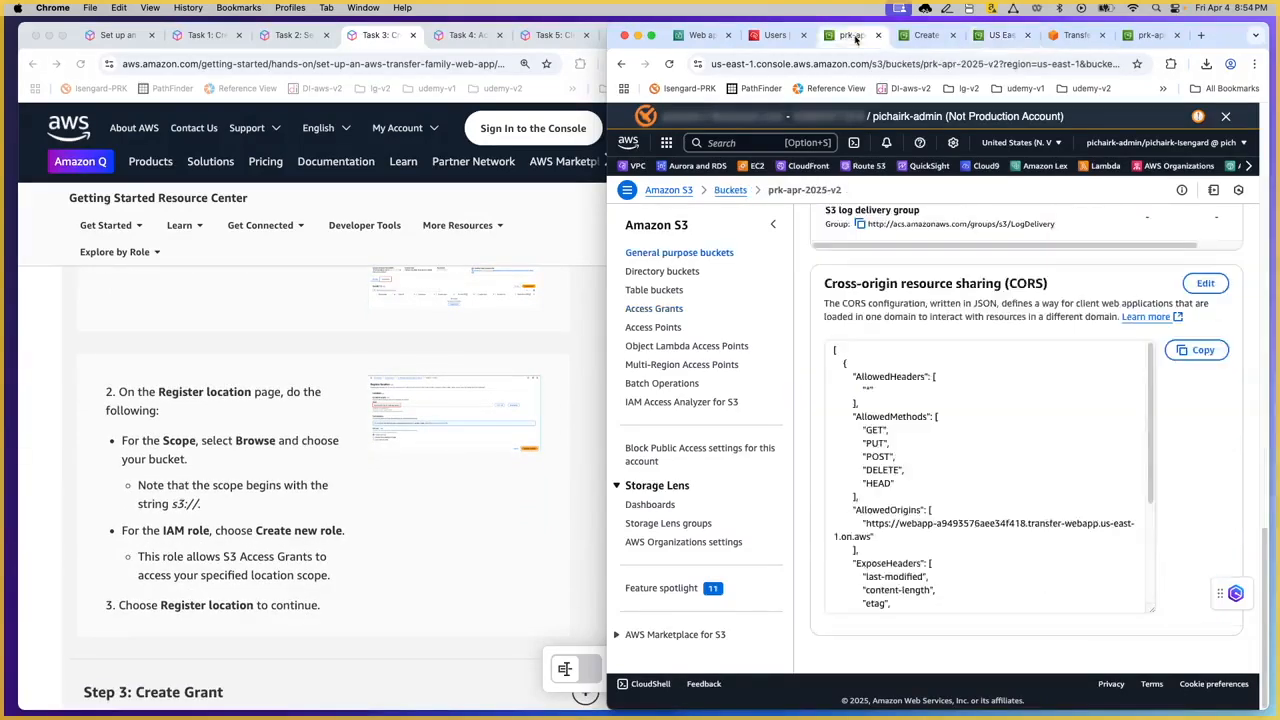
scroll(950, 324, "up", 6)
scroll(950, 324, "up", 10)
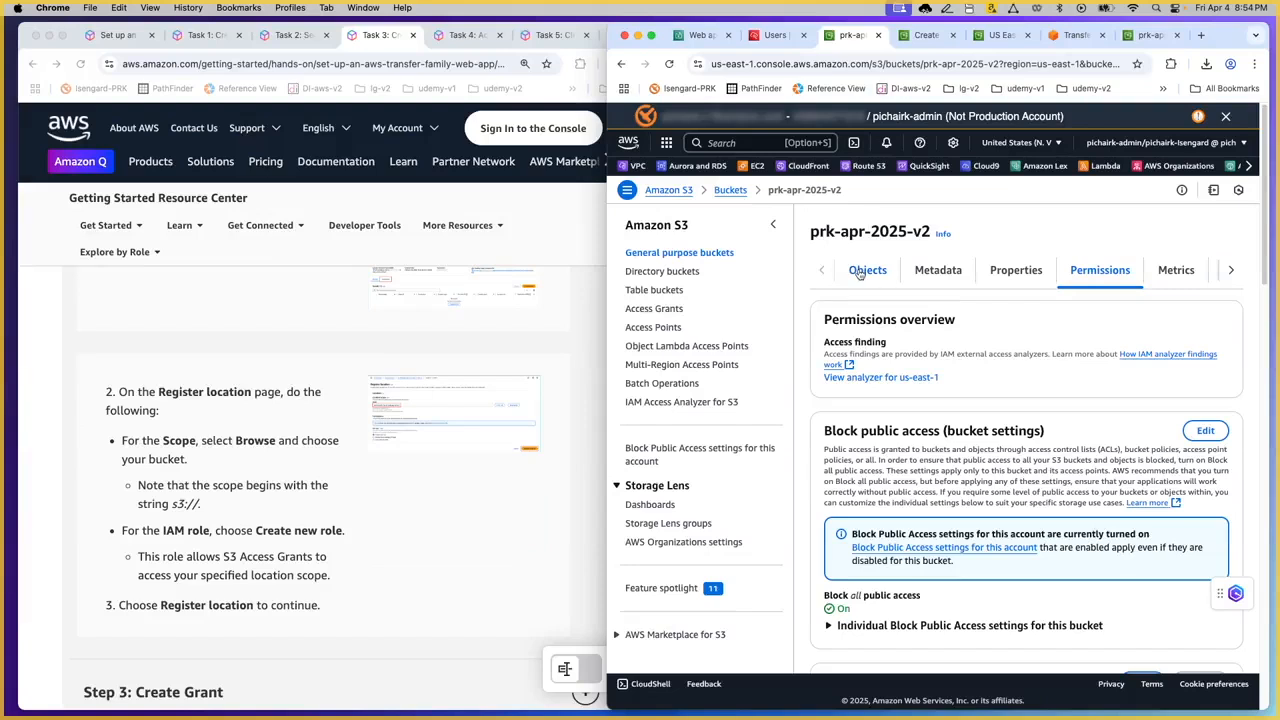
Start creating a grant in the Access Grants instance and select the Read and Write permissions
left_click(1001, 37)
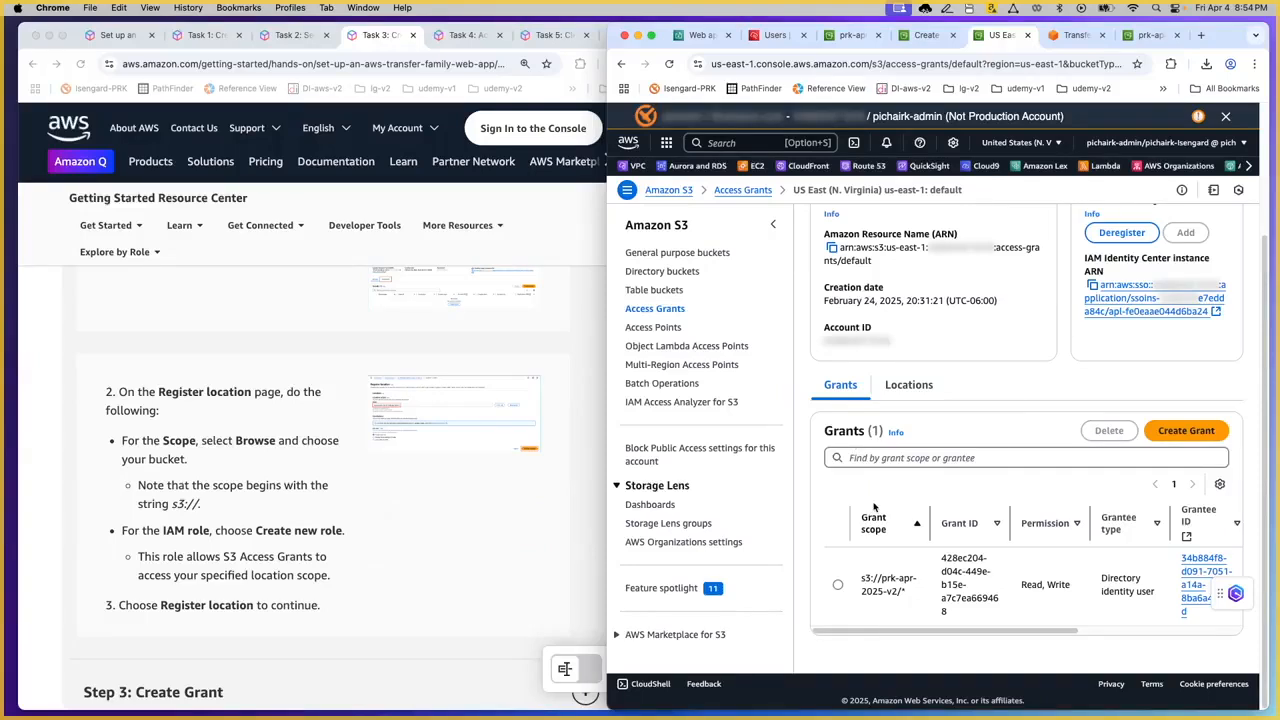
left_click(1193, 432)
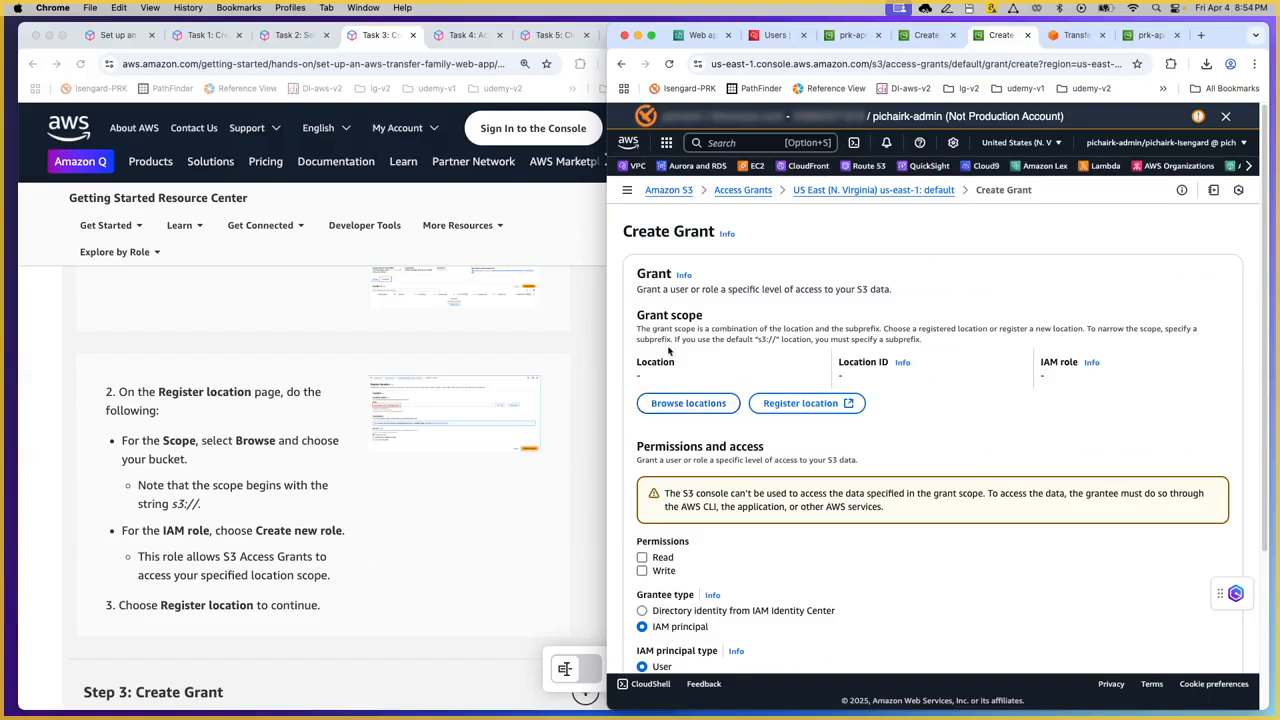
scroll(753, 478, "down", 2)
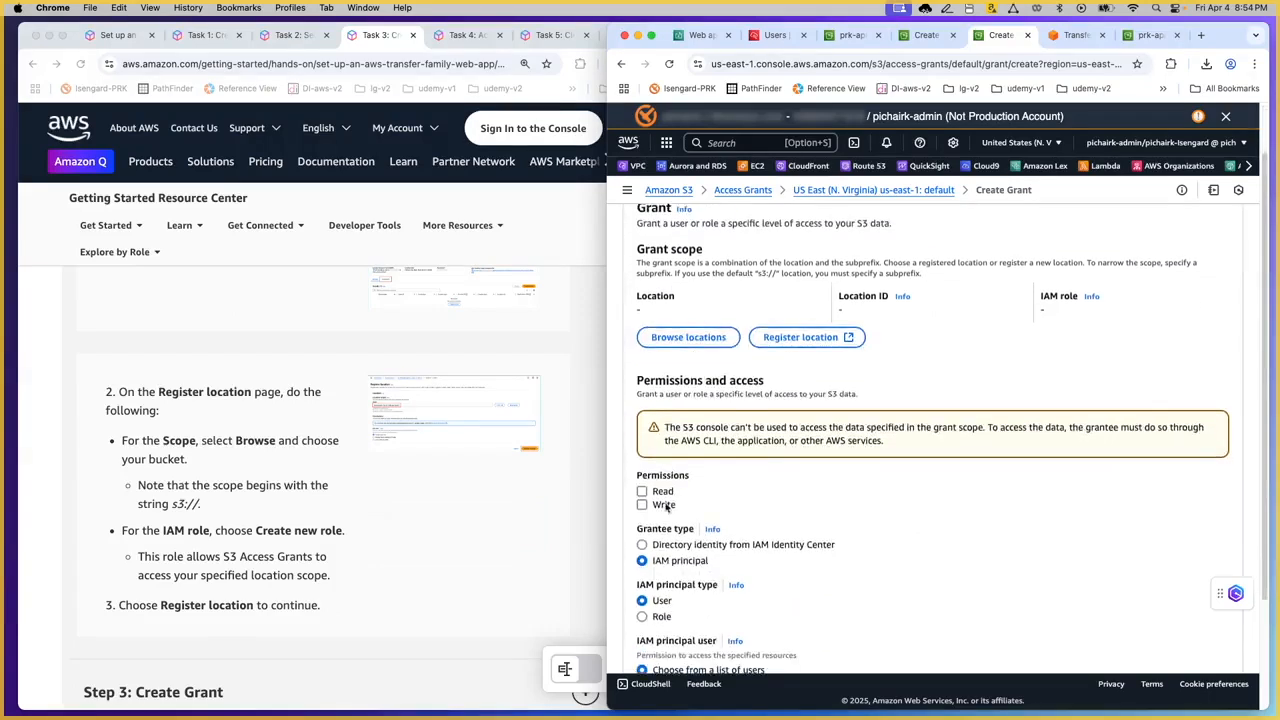
left_click(642, 491)
left_click(642, 504)
Expand "Step 3: Create Grant" in the tutorial and read the grant settings, highlighting "IAM Identity Center user ID"
scroll(437, 478, "down", 5)
left_click(423, 354)
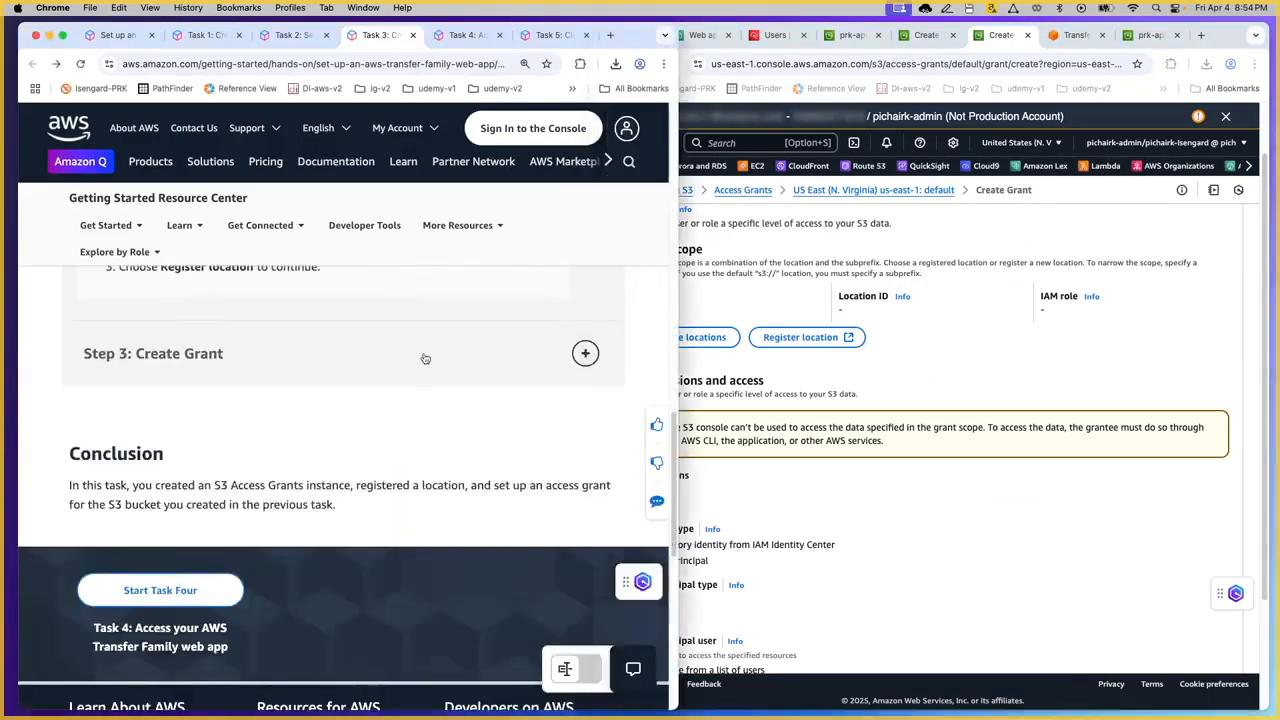
scroll(442, 411, "down", 5)
left_click_drag(142, 548, 291, 548)
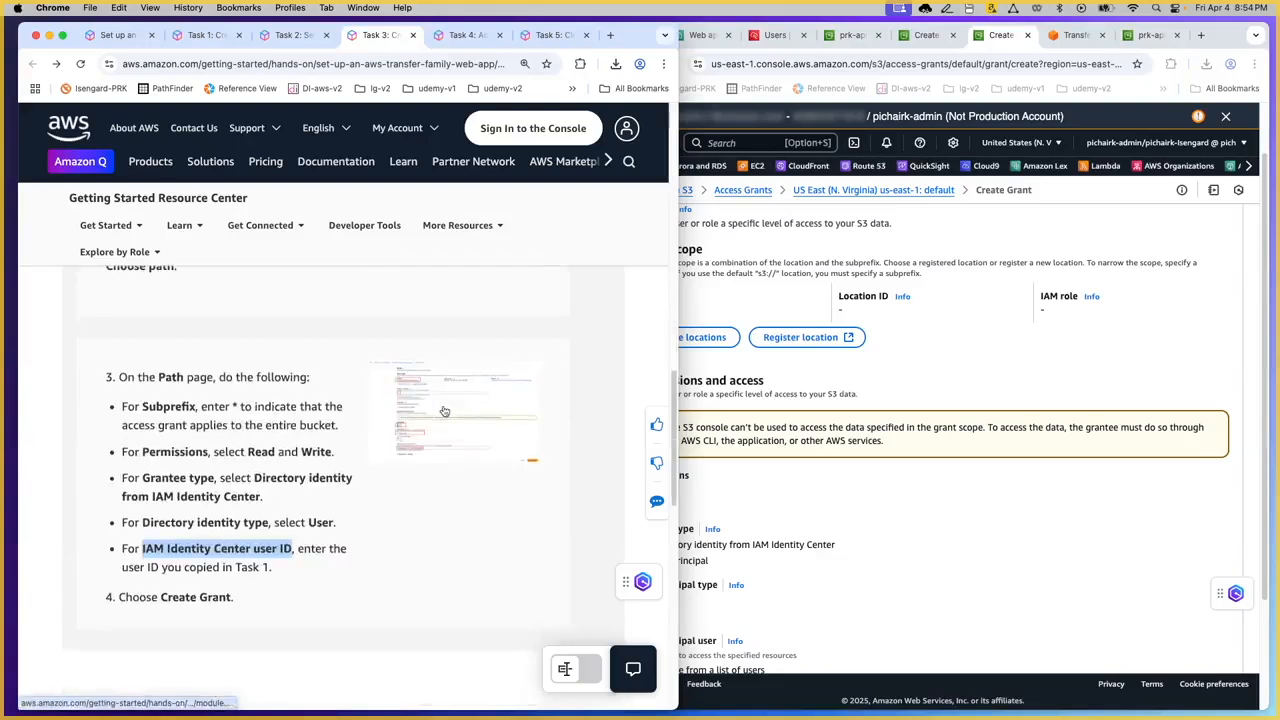
Set the new grant's grantee type to Directory identity from IAM Identity Center
left_click(886, 487)
scroll(886, 487, "down", 3)
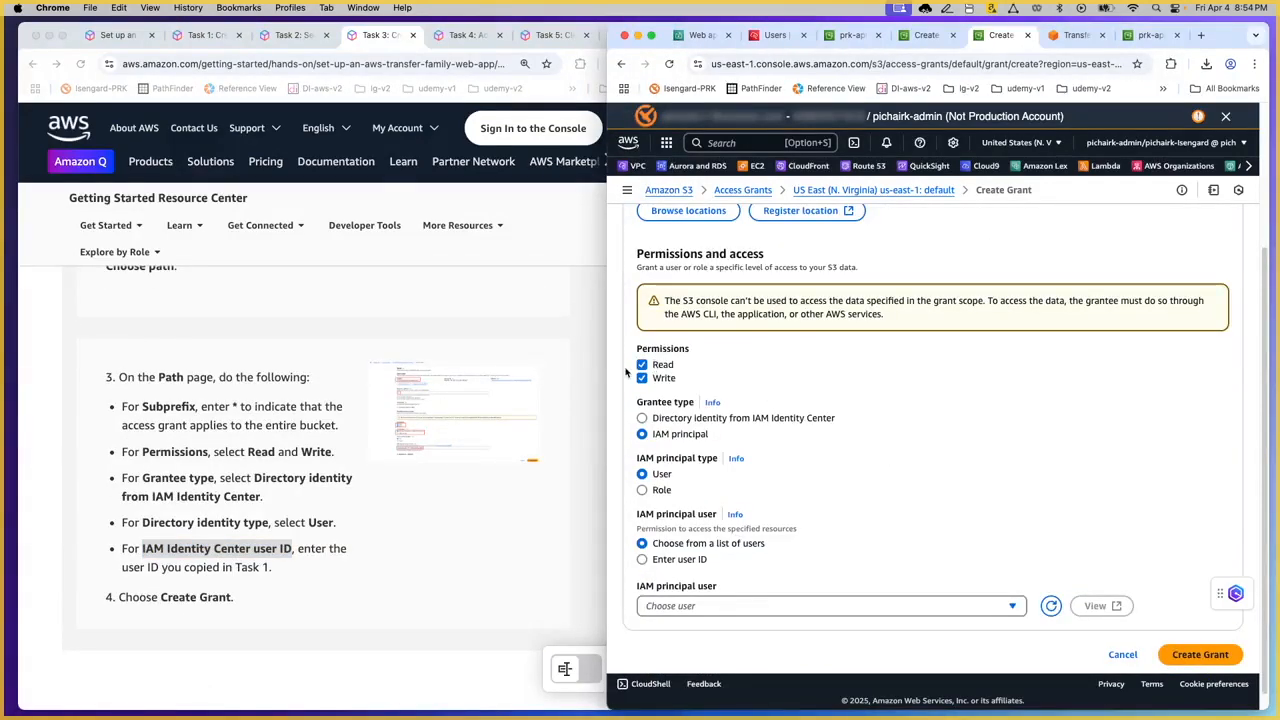
left_click(642, 419)
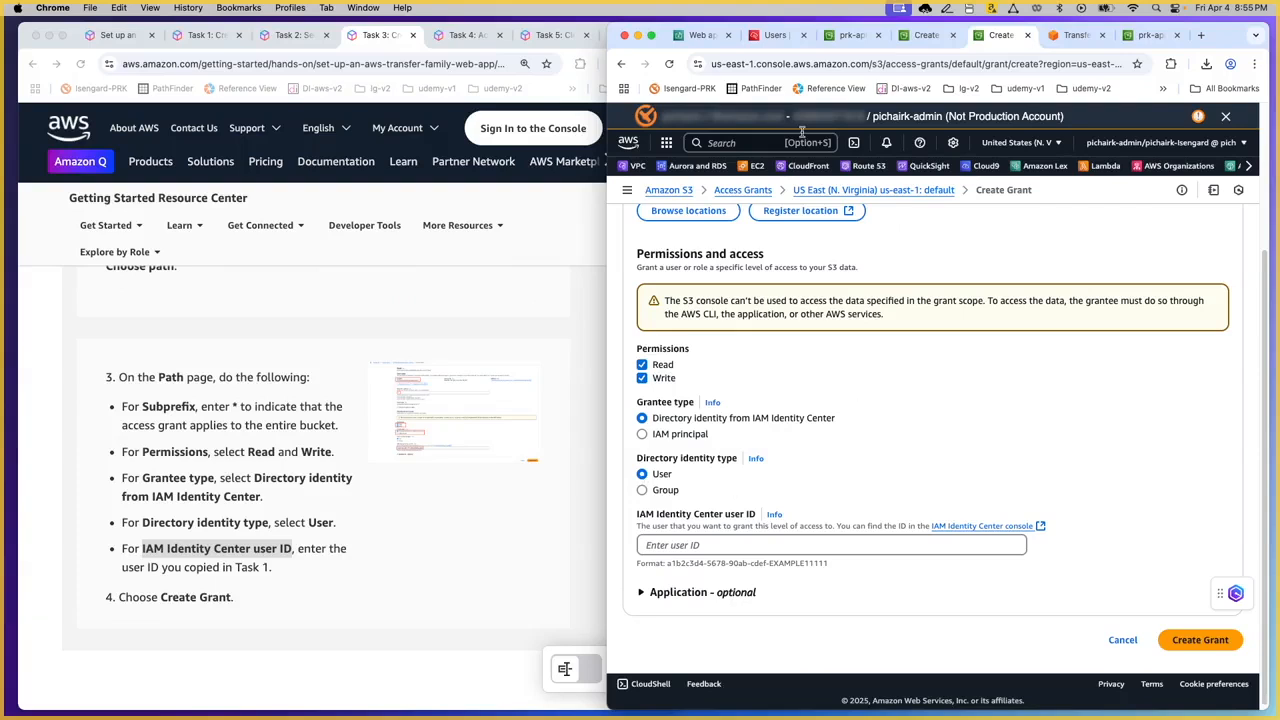
Copy the assigned user's ID from the Transfer Family web app and paste it as the grant's IAM Identity Center user ID
left_click(704, 38)
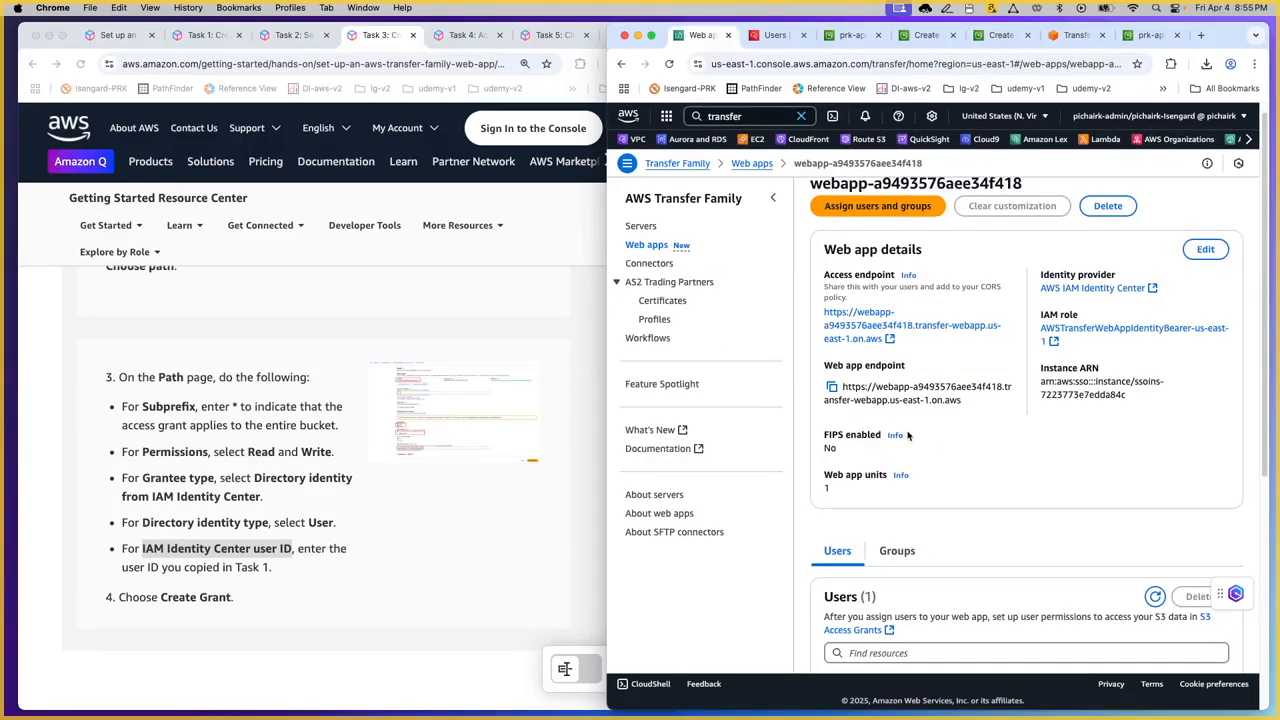
scroll(910, 430, "down", 3)
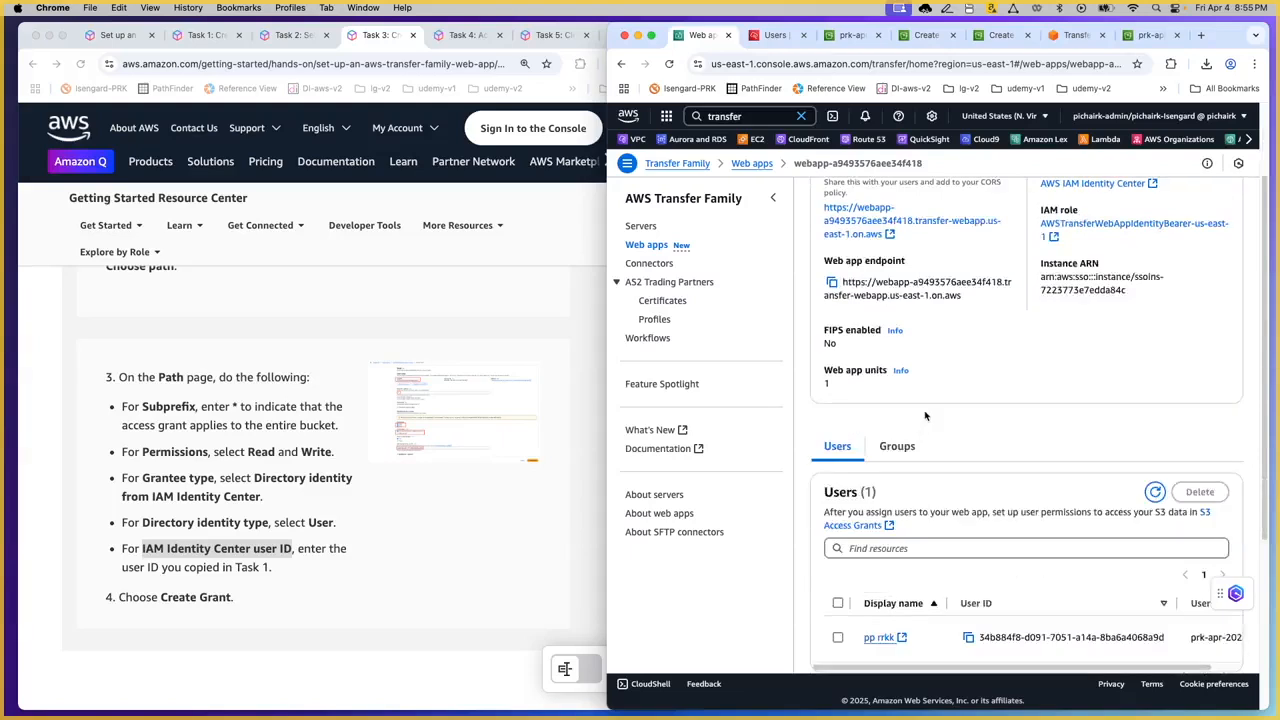
scroll(926, 416, "down", 1)
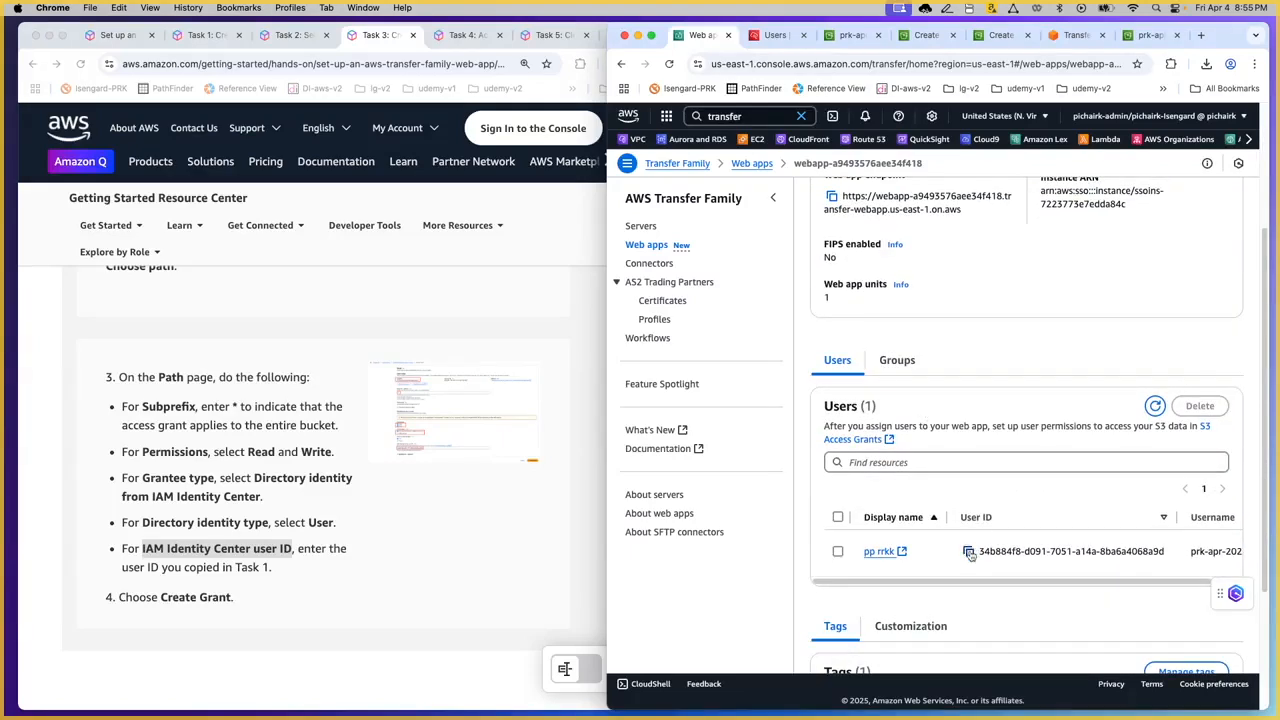
left_click(969, 554)
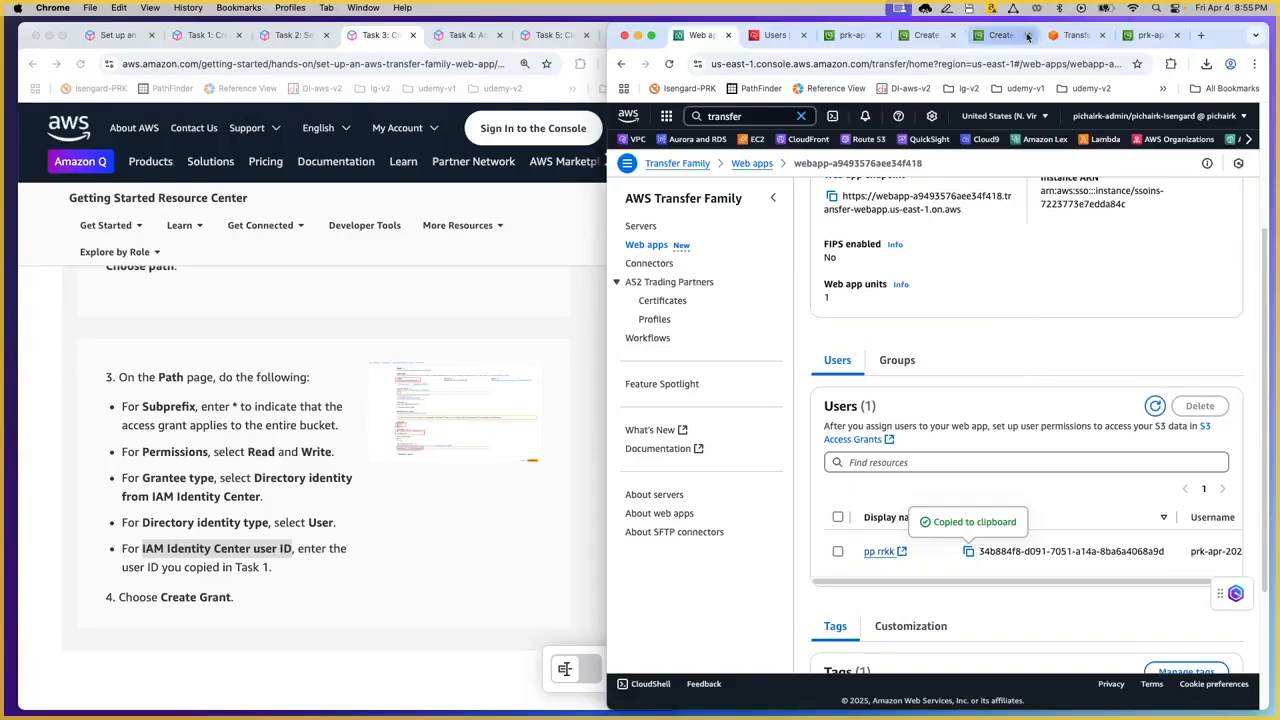
left_click(999, 36)
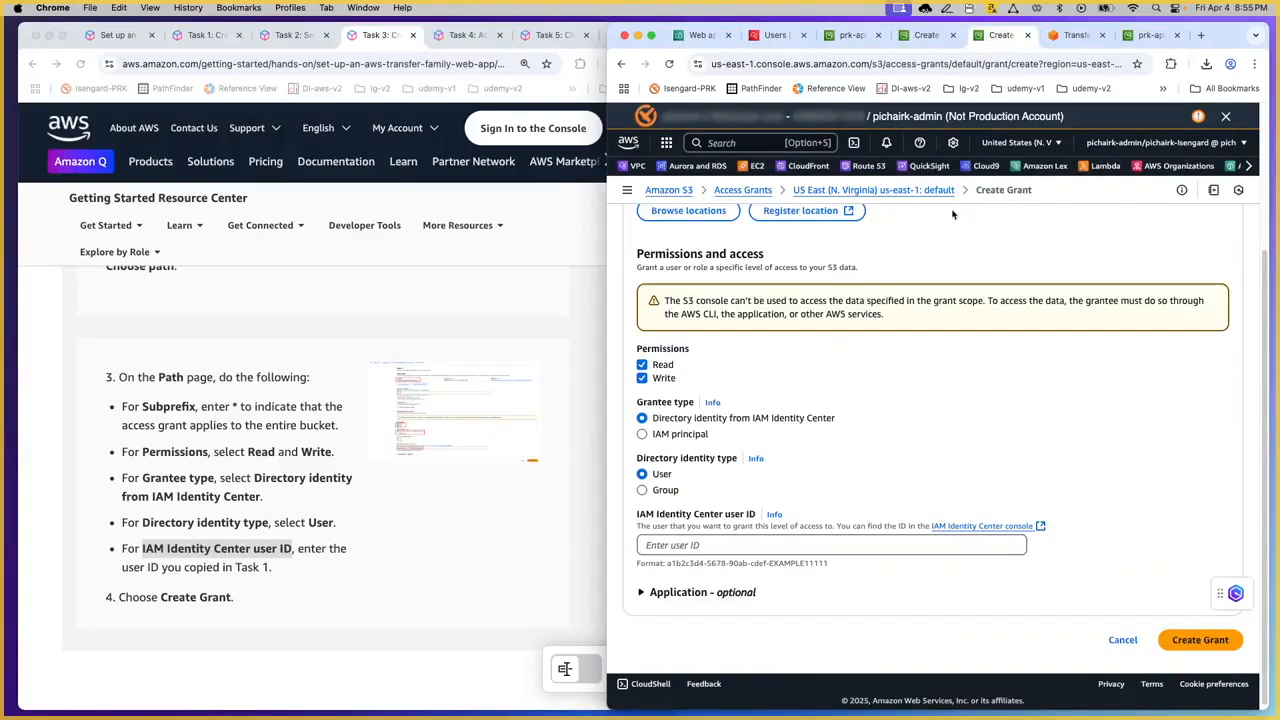
right_click(693, 545)
left_click(720, 556)
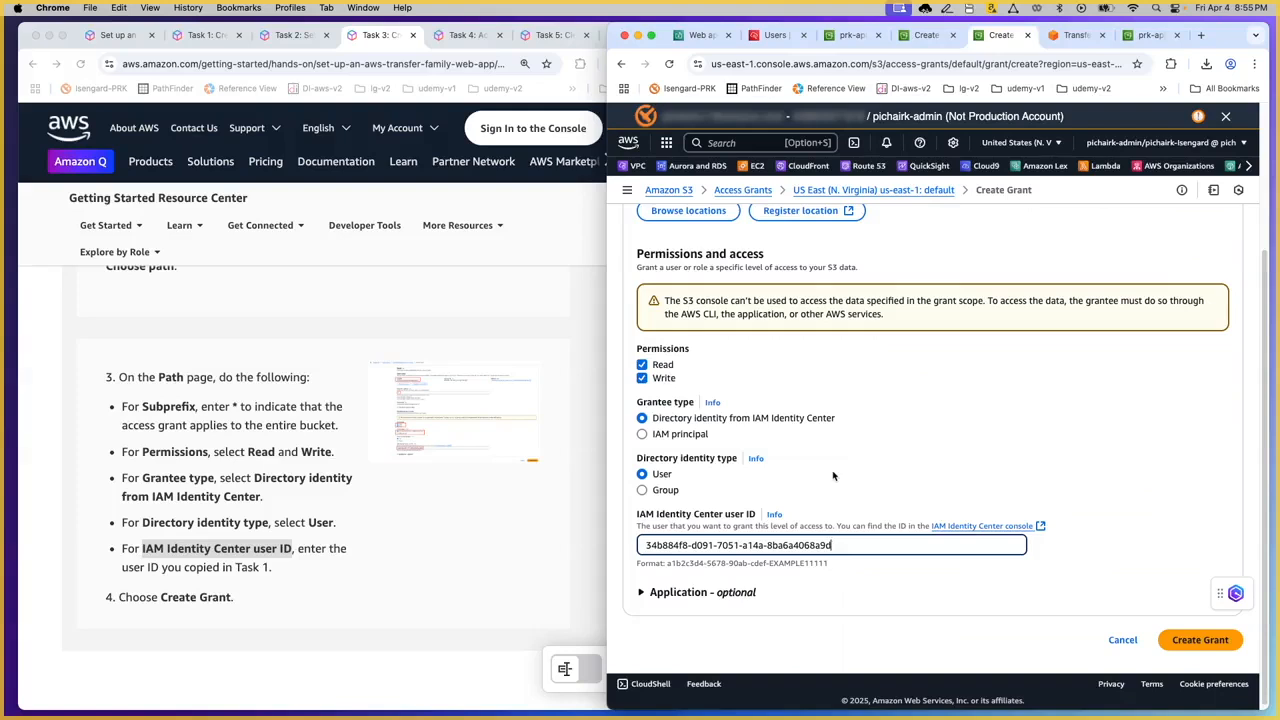
Review the grant scope, permissions and grantee settings in the form, and cancel creating the grant to return to the grants list
scroll(835, 475, "up", 1)
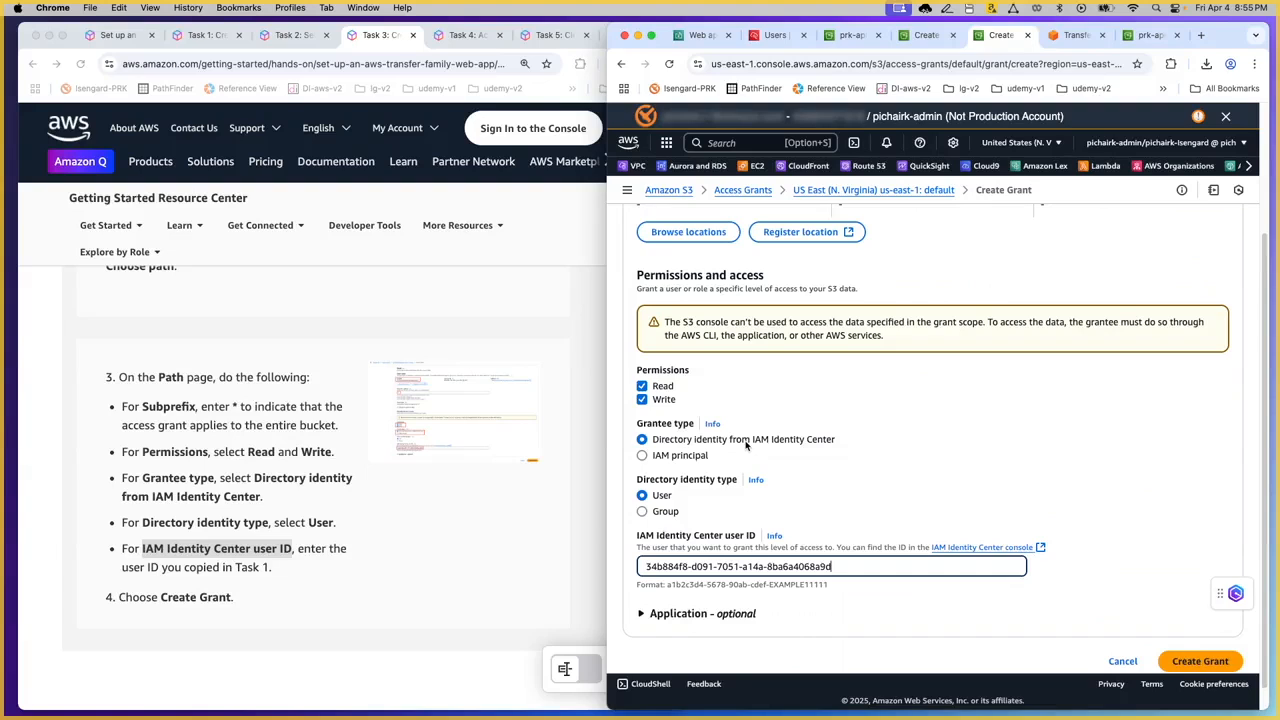
scroll(745, 445, "up", 2)
scroll(1000, 560, "down", 3)
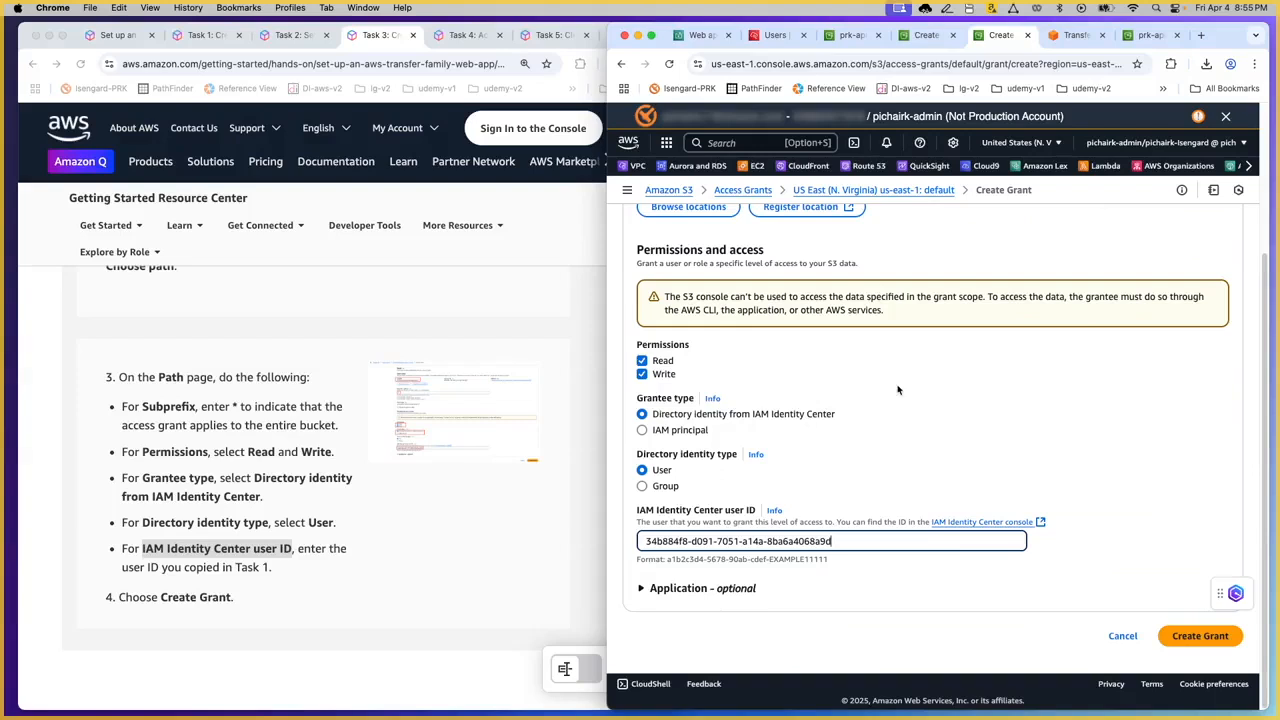
scroll(871, 411, "up", 4)
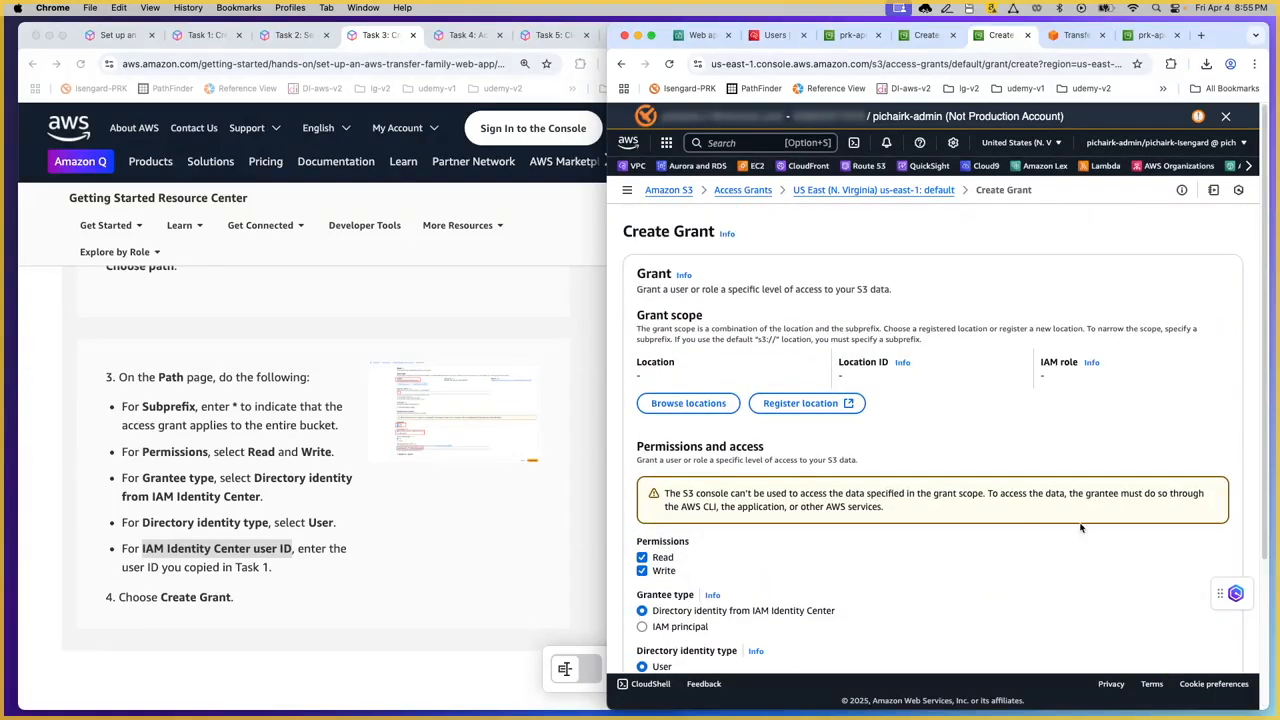
scroll(1080, 530, "down", 4)
left_click(1122, 637)
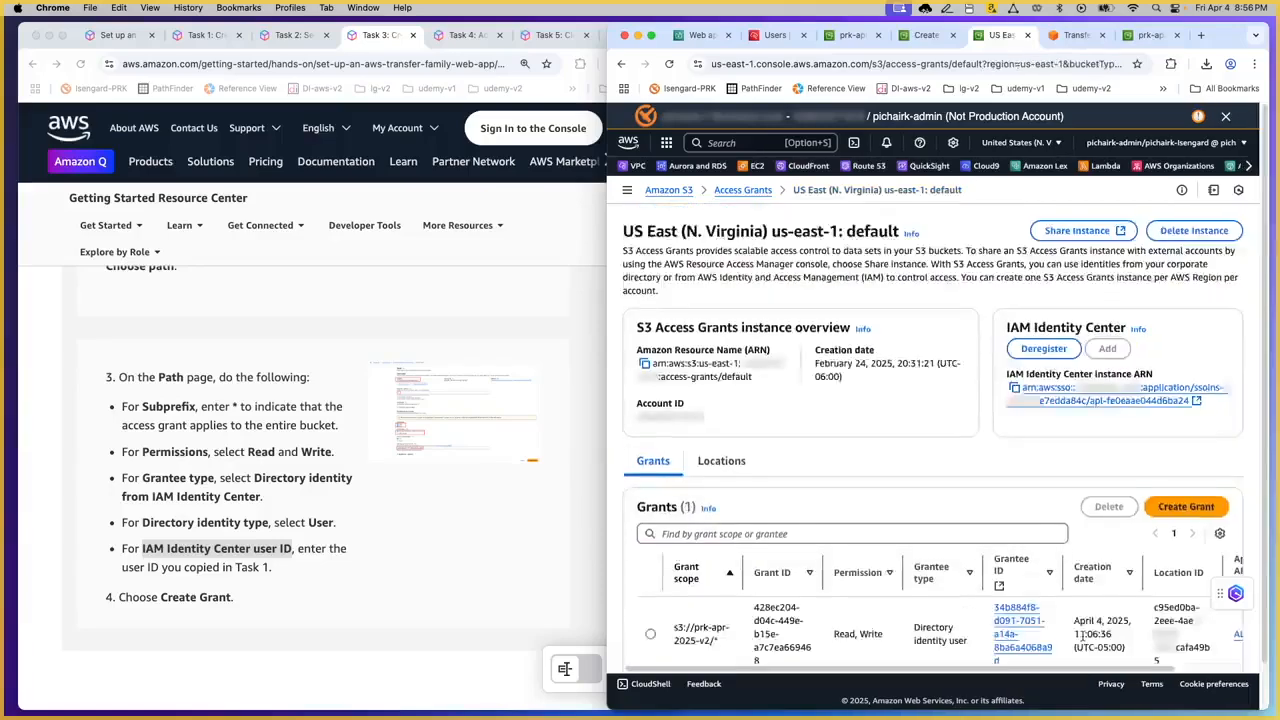
scroll(913, 532, "down", 1)
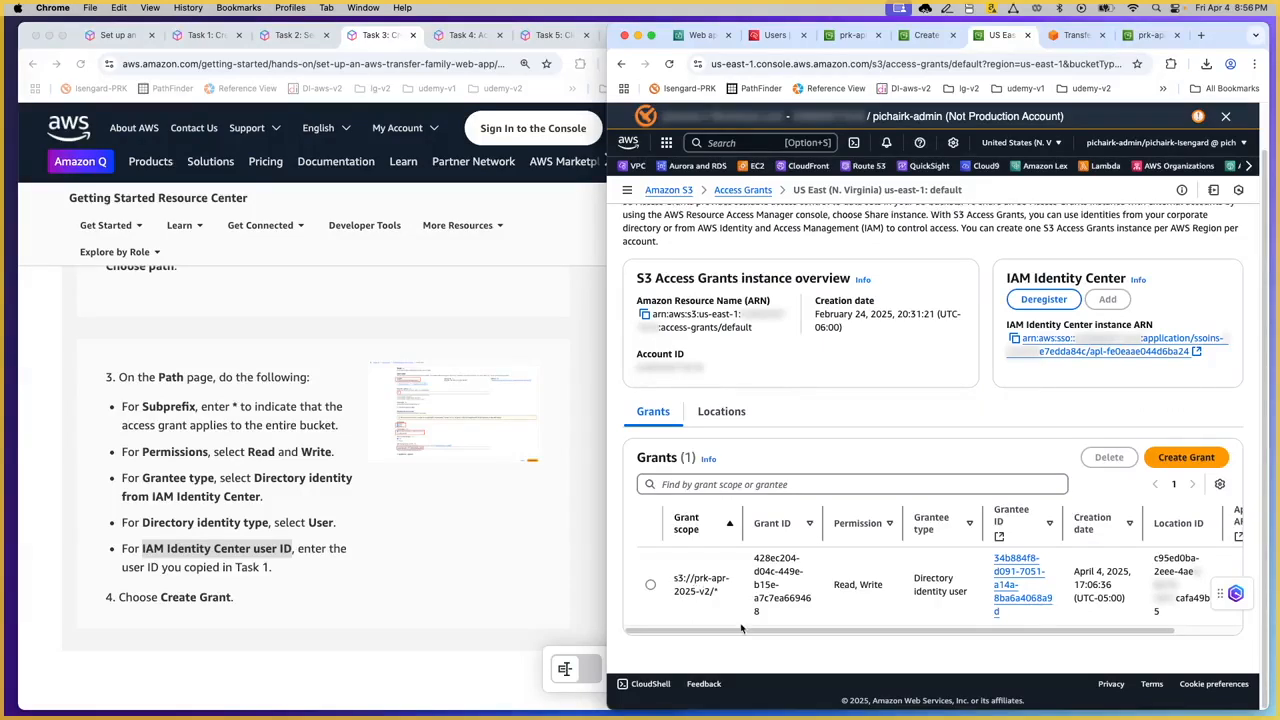
Read the Task 3 tutorial's conclusion and open the Task 4 page on accessing the Transfer Family web app
scroll(345, 530, "down", 5)
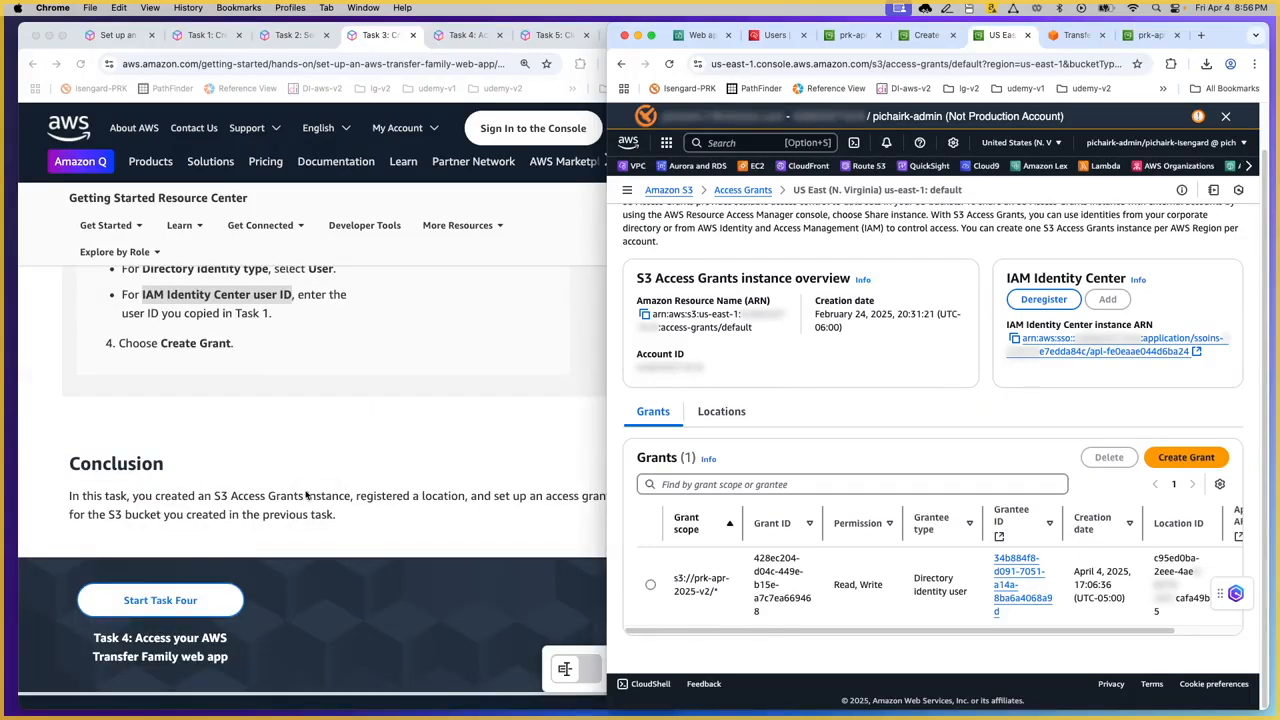
left_click(324, 434)
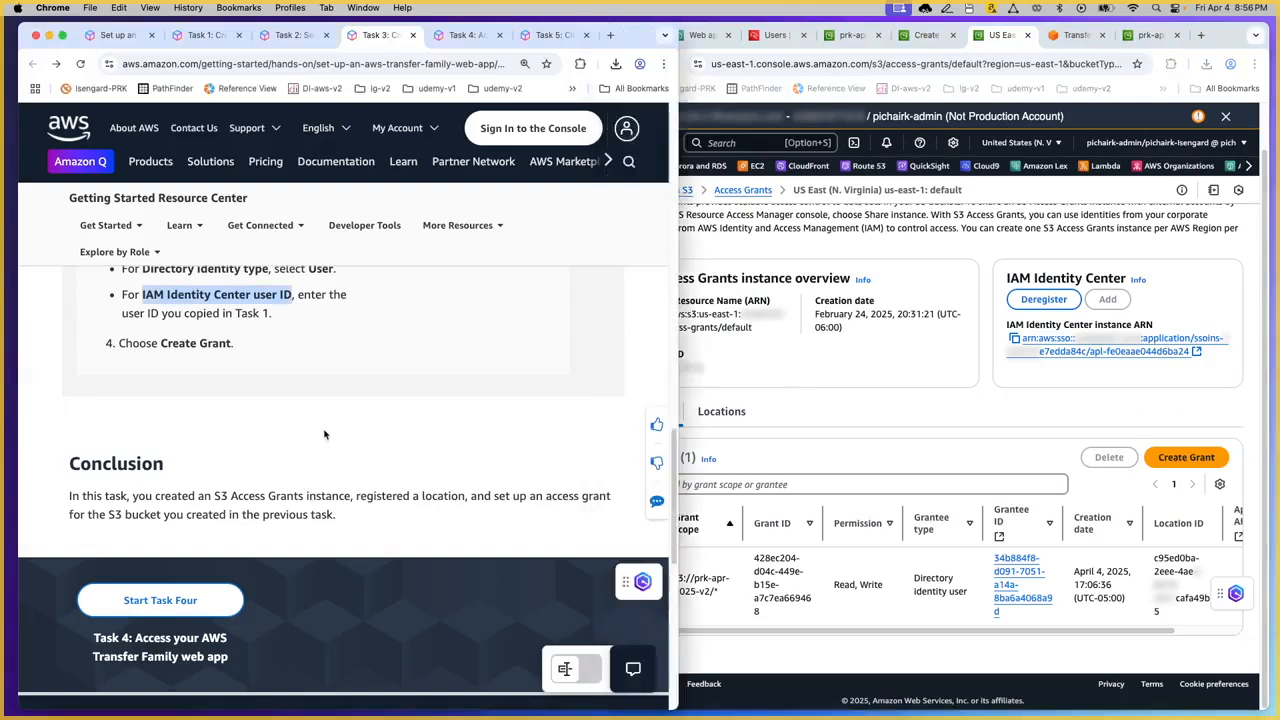
scroll(345, 438, "up", 5)
scroll(345, 438, "up", 15)
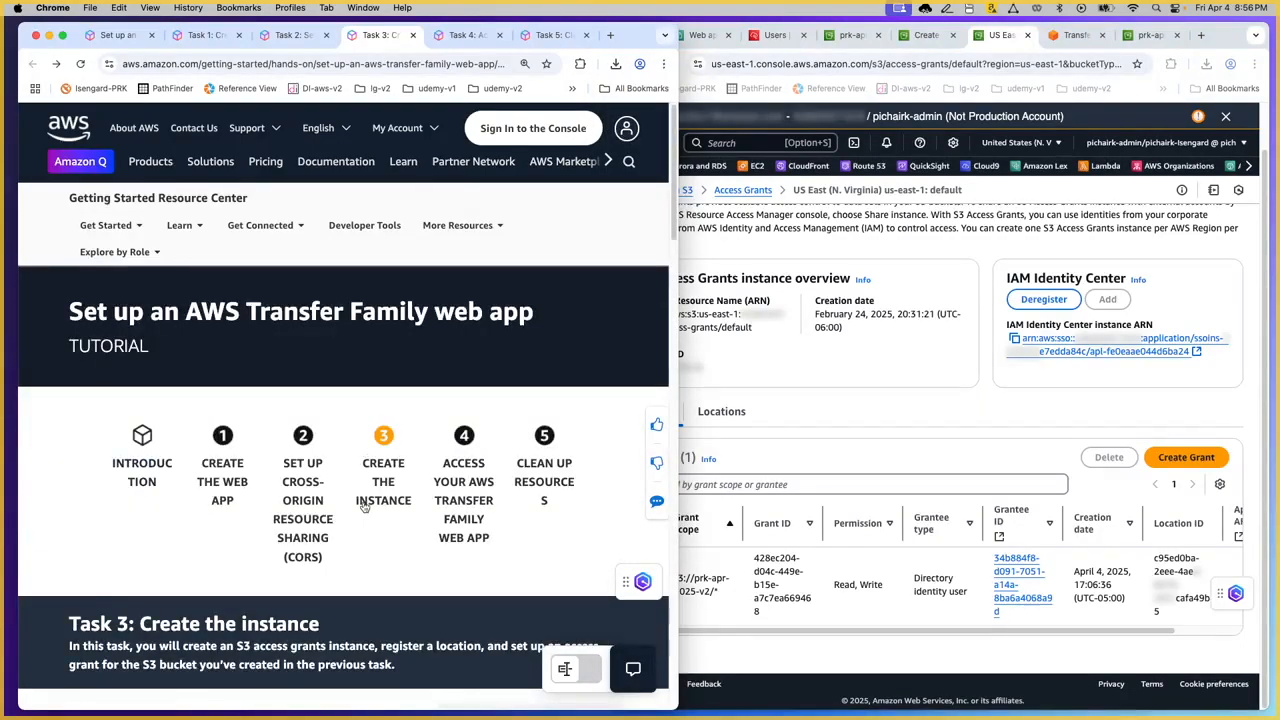
left_click(456, 40)
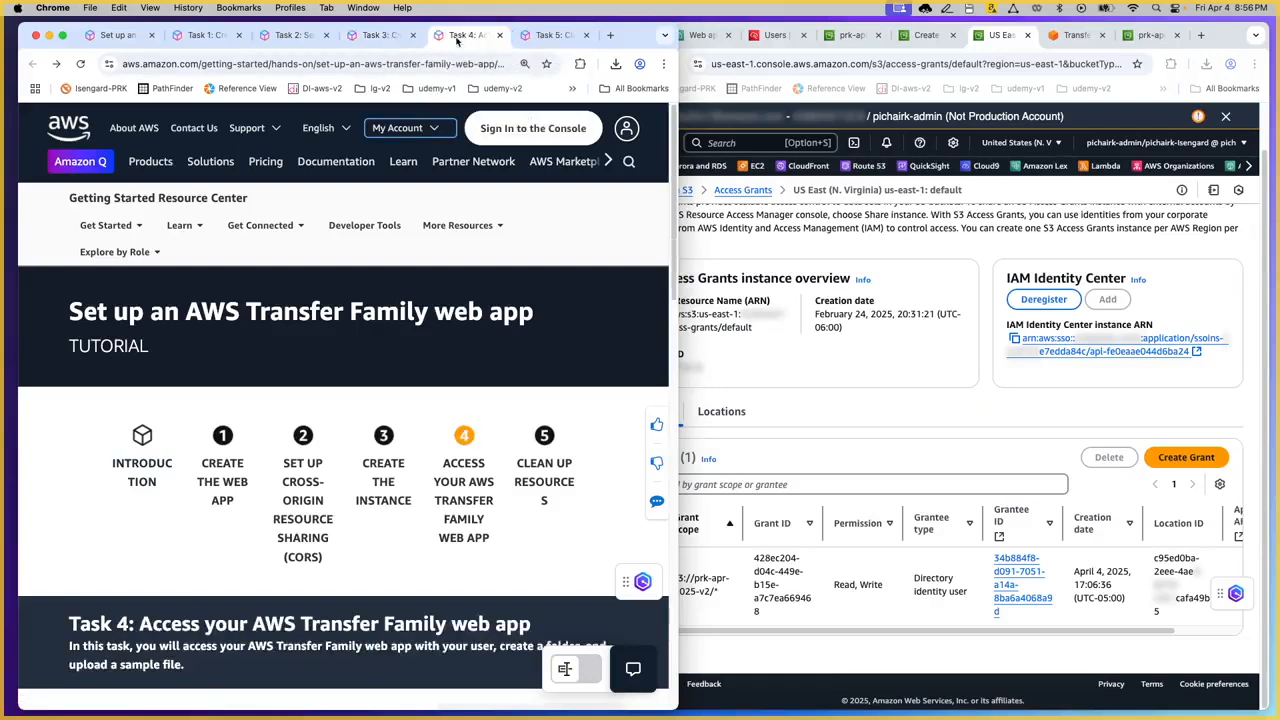
left_click(891, 400)
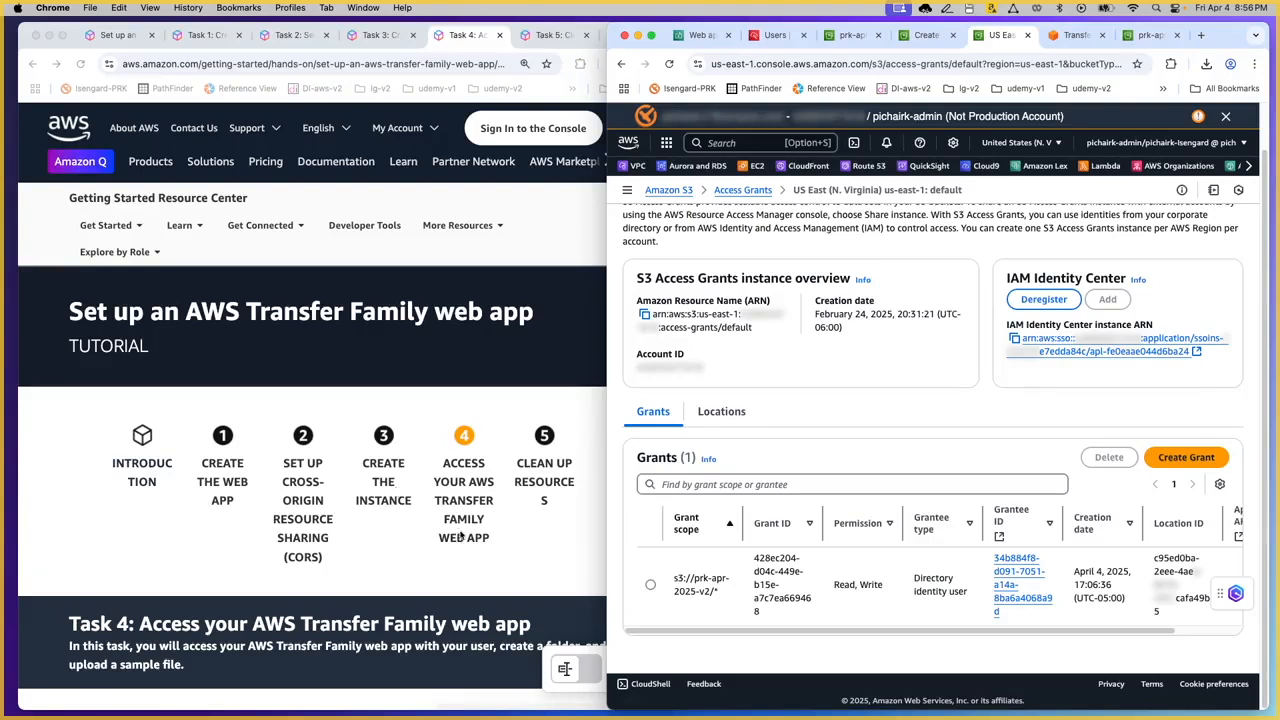
Read the Task 4 introduction and expand its Step 1 instructions on accessing the AWS Transfer Family web app
scroll(370, 515, "down", 5)
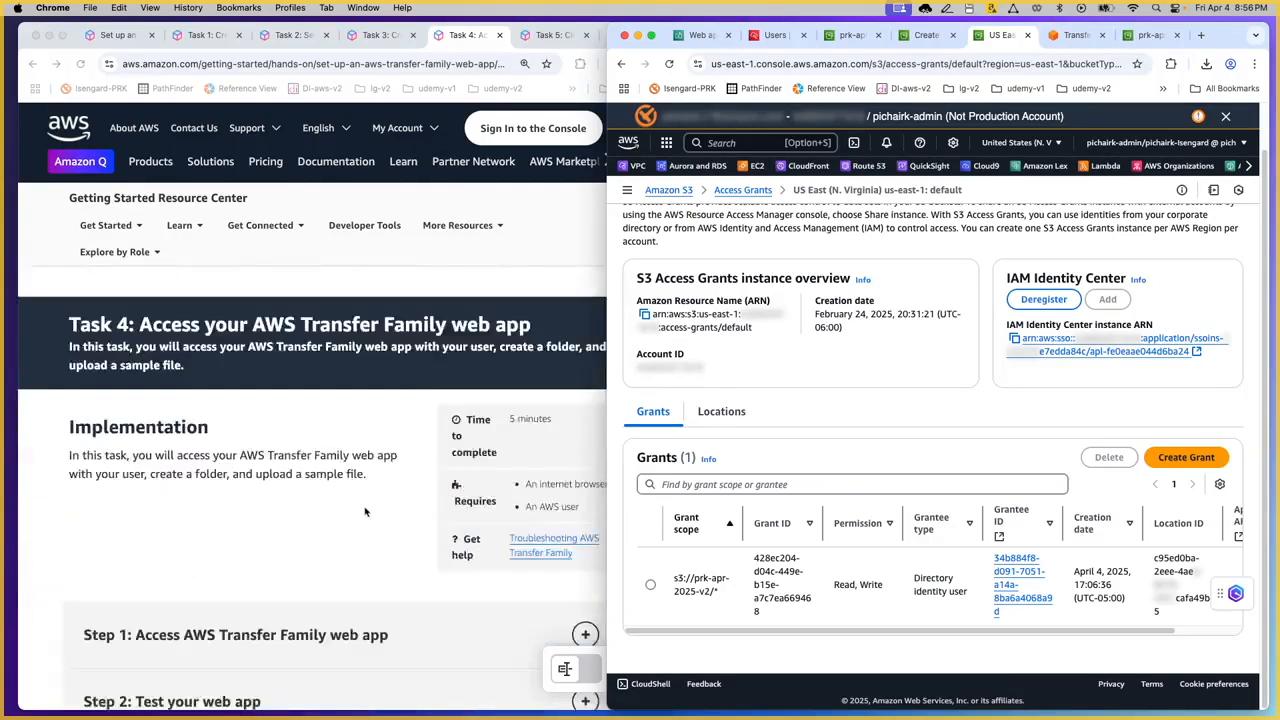
scroll(367, 510, "down", 2)
left_click(333, 511)
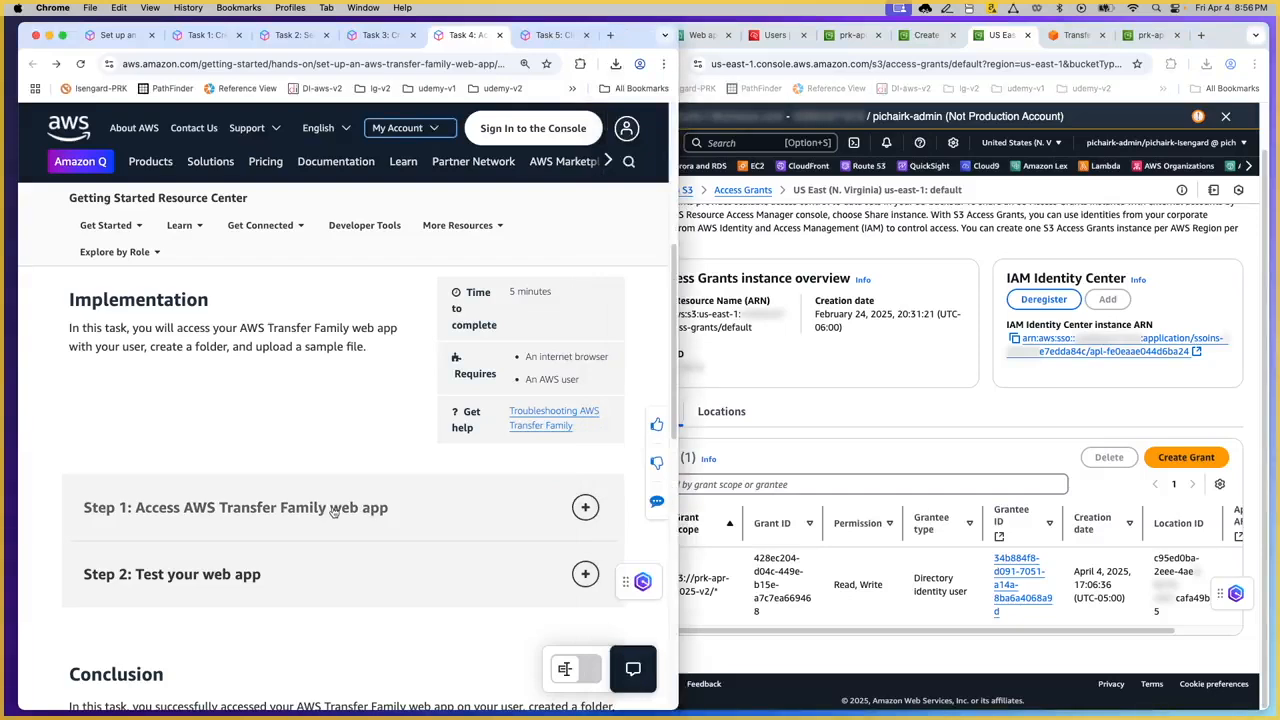
left_click(333, 511)
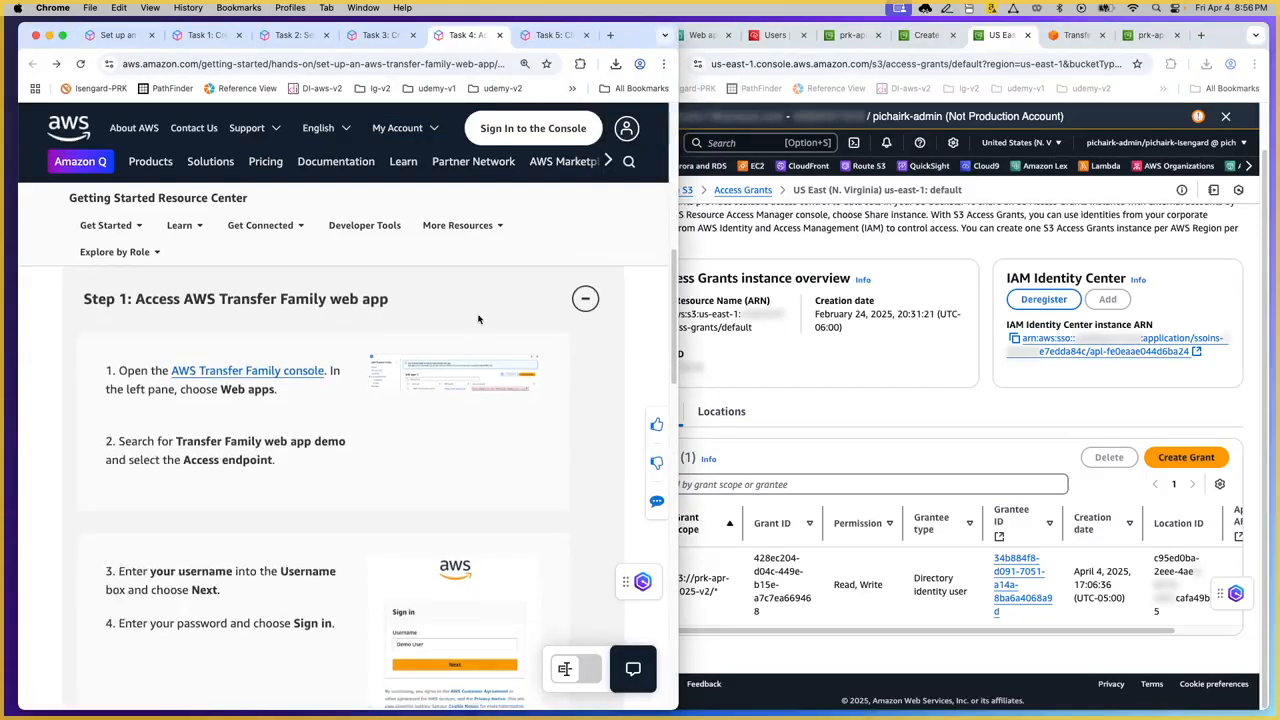
Review the web app's details, including its access endpoint, in the AWS Transfer Family console
left_click(782, 368)
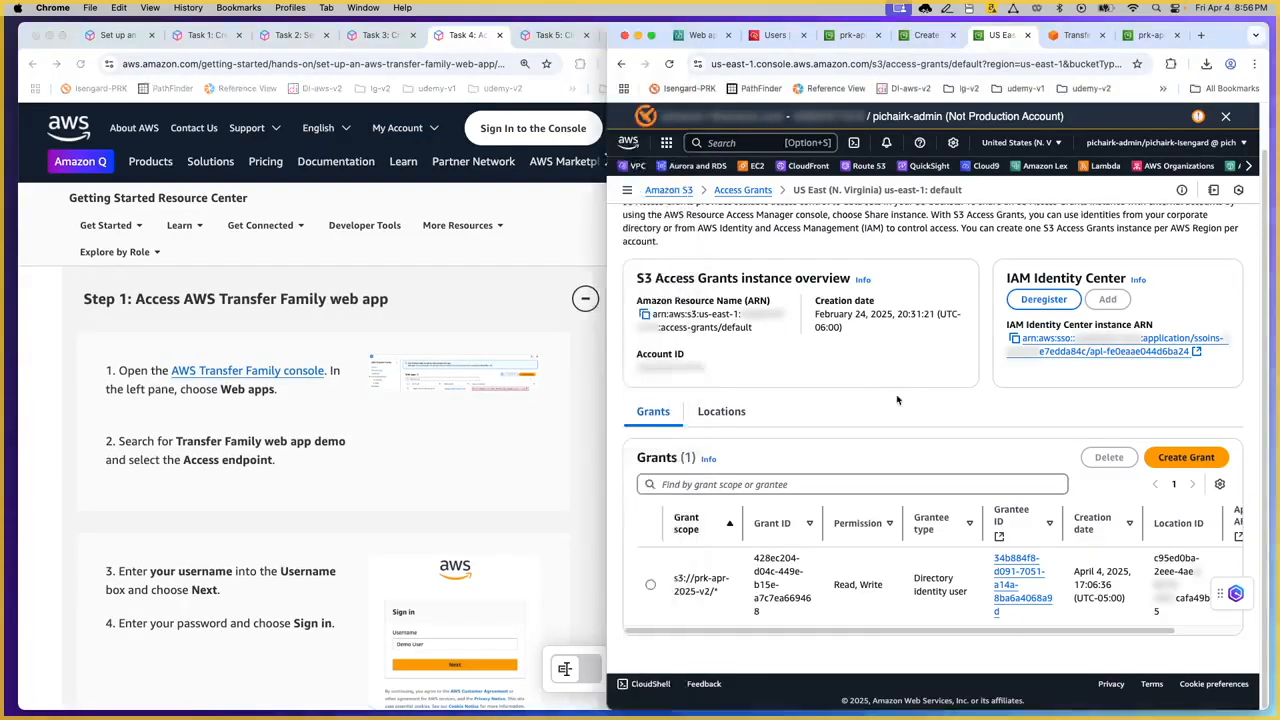
left_click(700, 36)
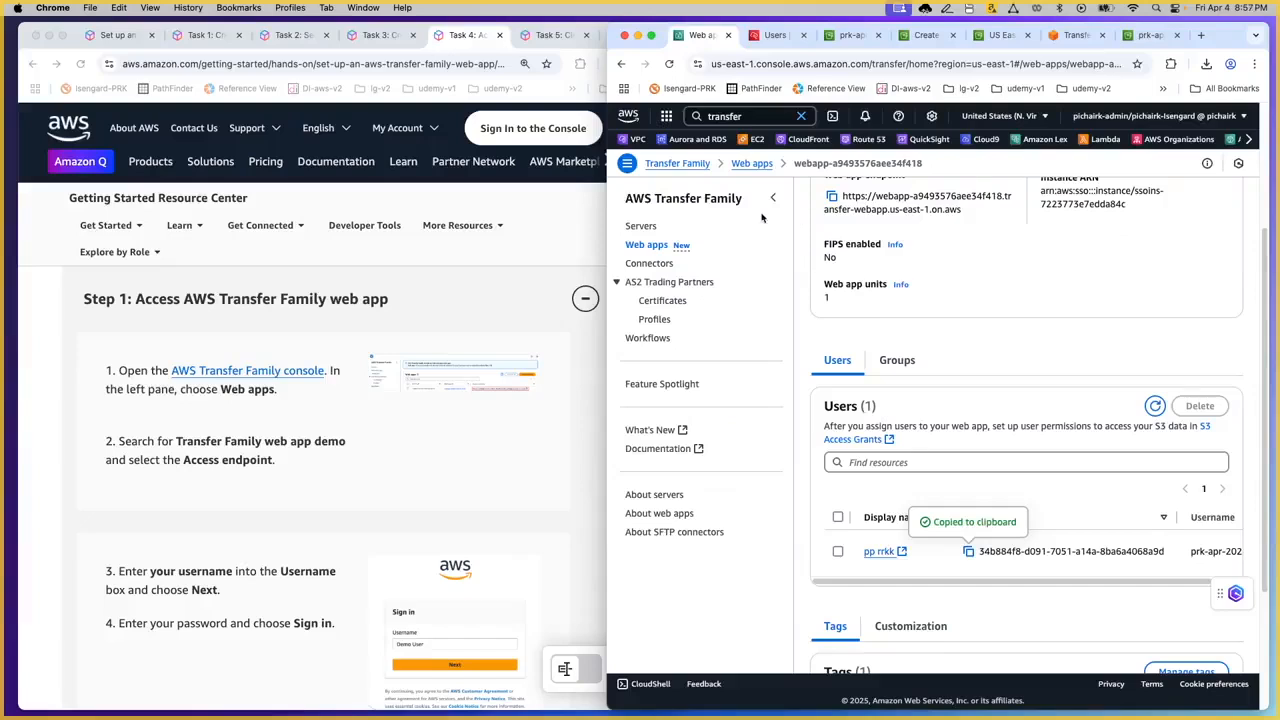
scroll(946, 303, "up", 4)
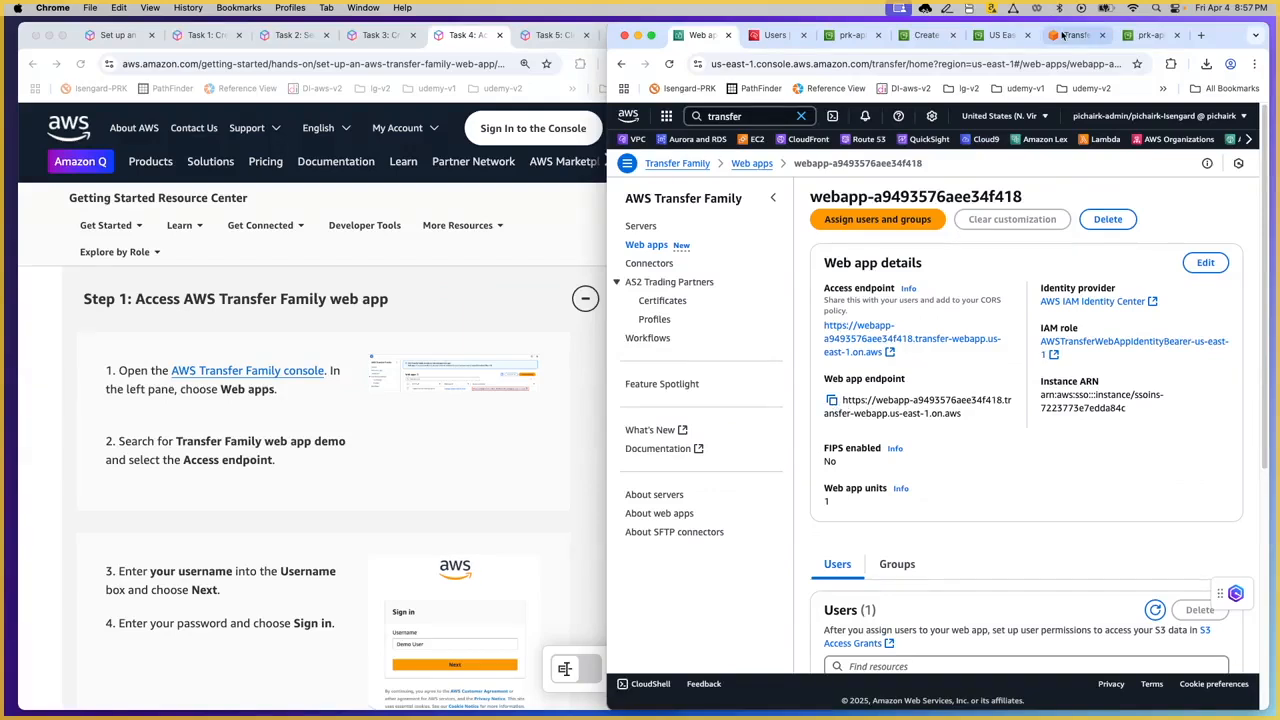
Create a folder named test_folder in prk-apr-2025-v2 through the Transfer Web App, and return to the folder list
left_click(1063, 35)
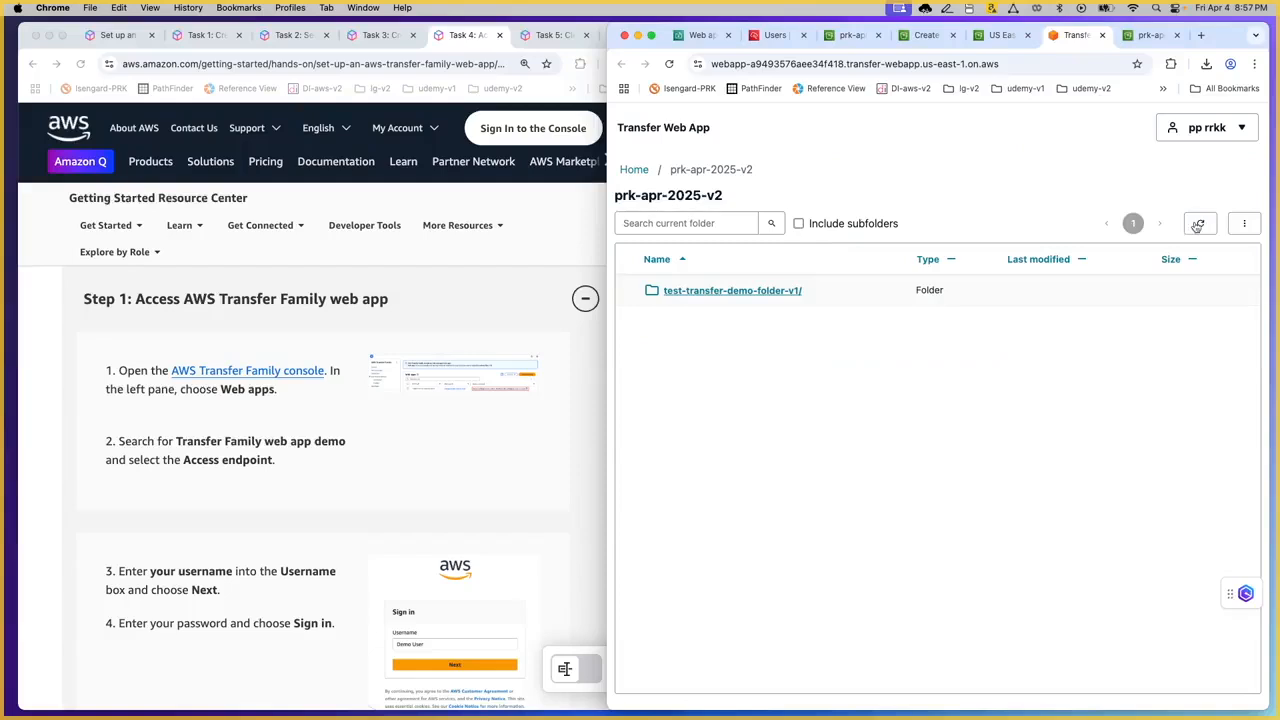
left_click(1247, 223)
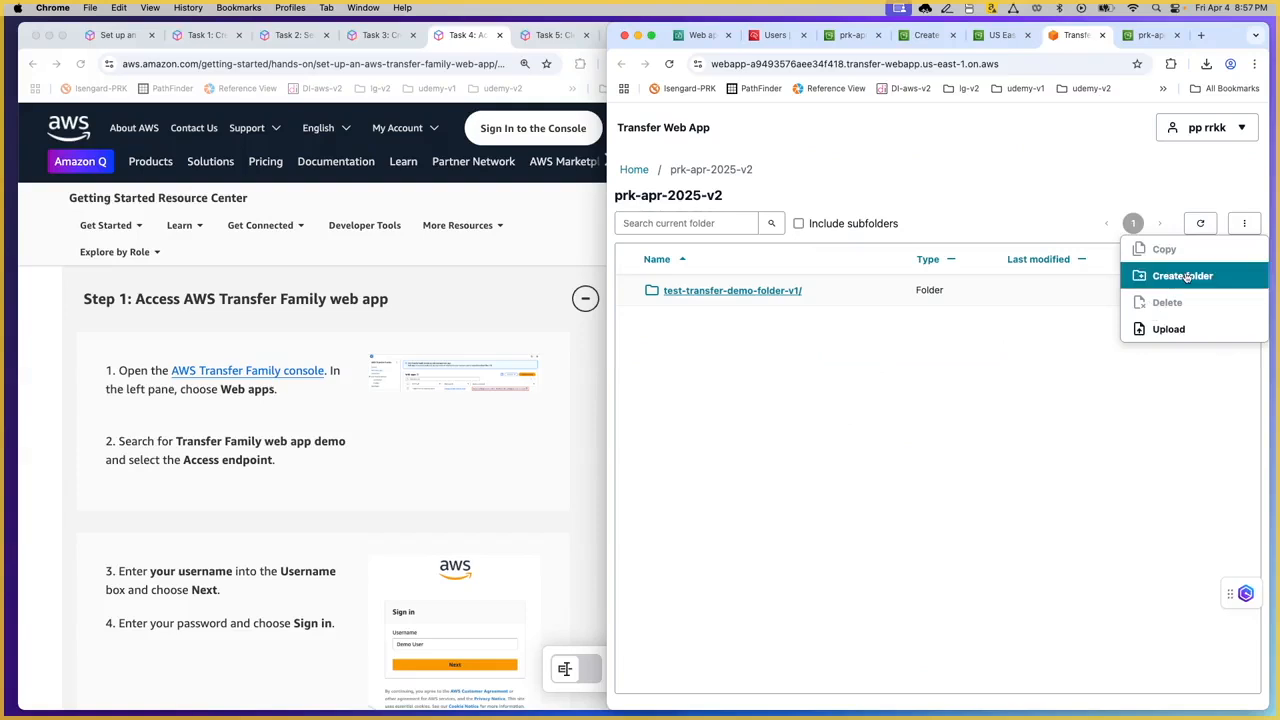
left_click(814, 326)
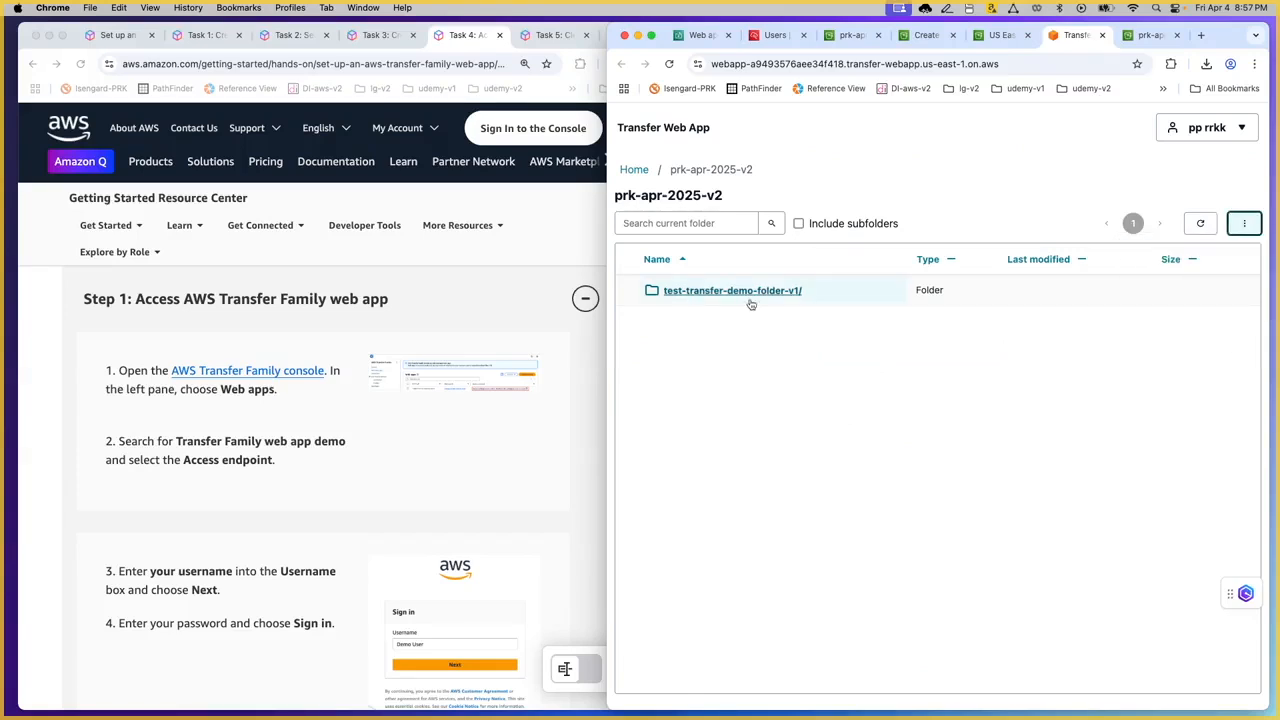
left_click(1252, 226)
left_click(1170, 274)
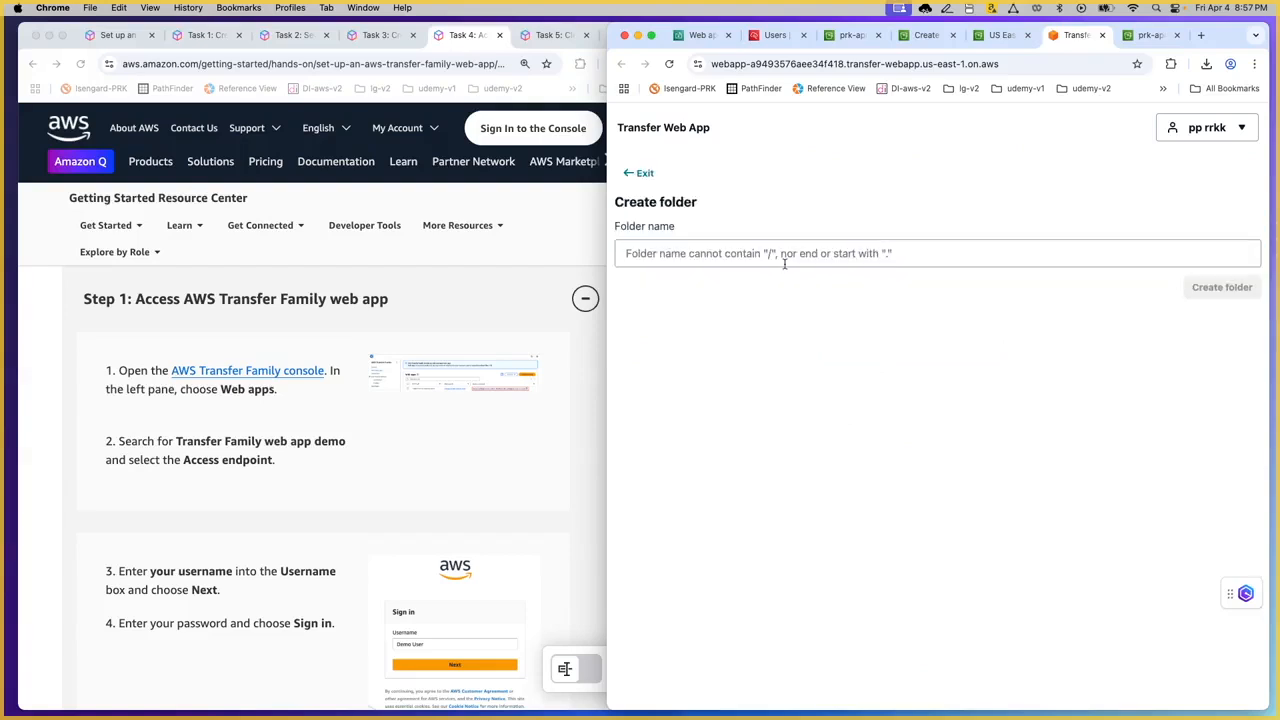
left_click(804, 252)
type("test")
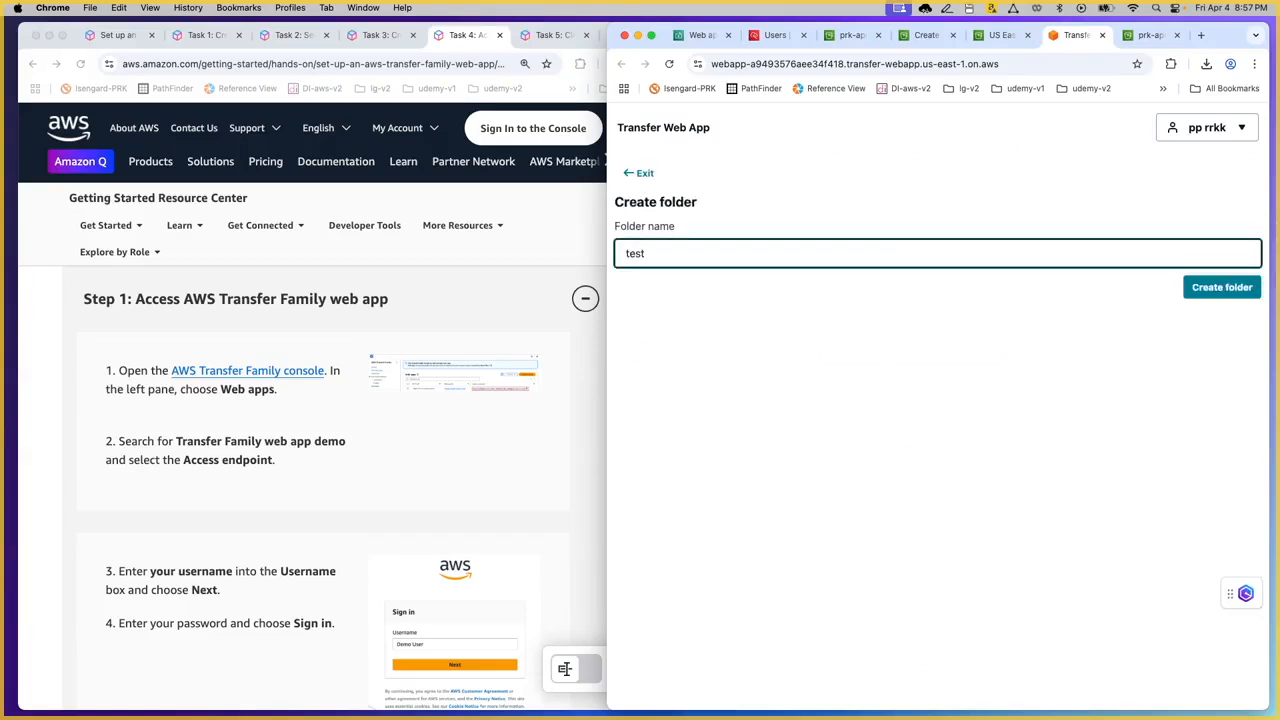
type("_folder")
left_click(1214, 287)
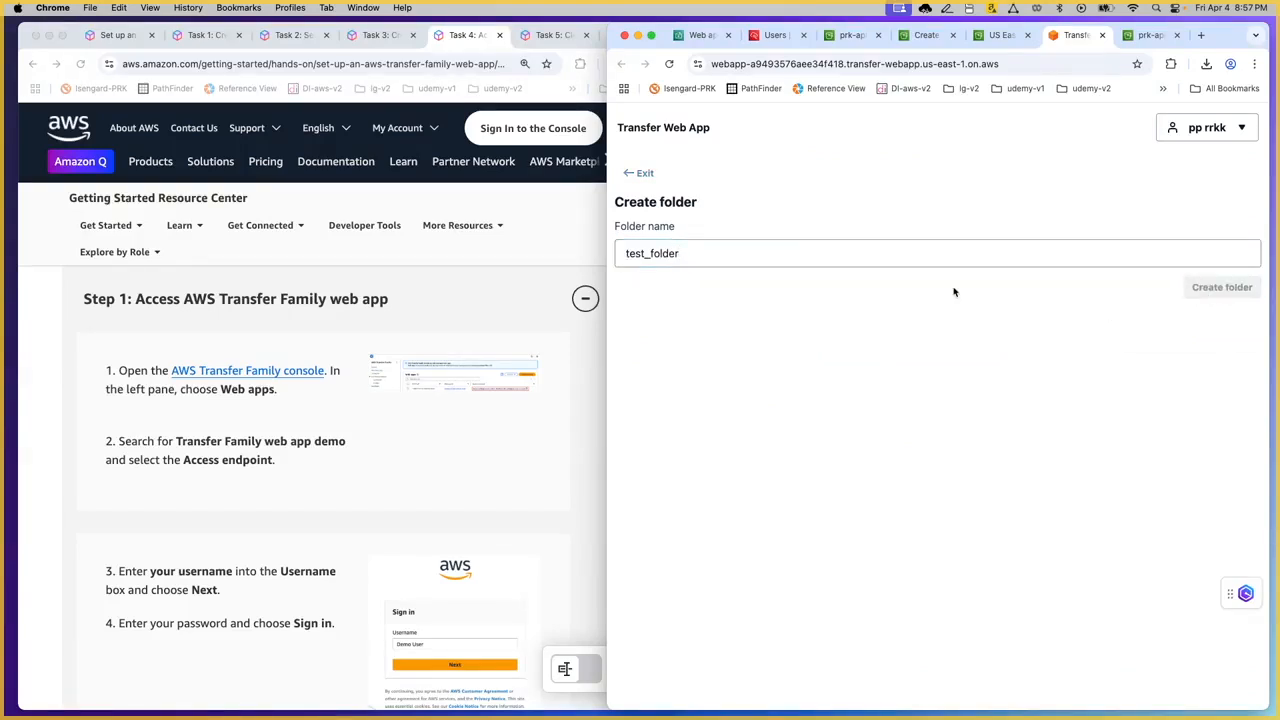
left_click(639, 176)
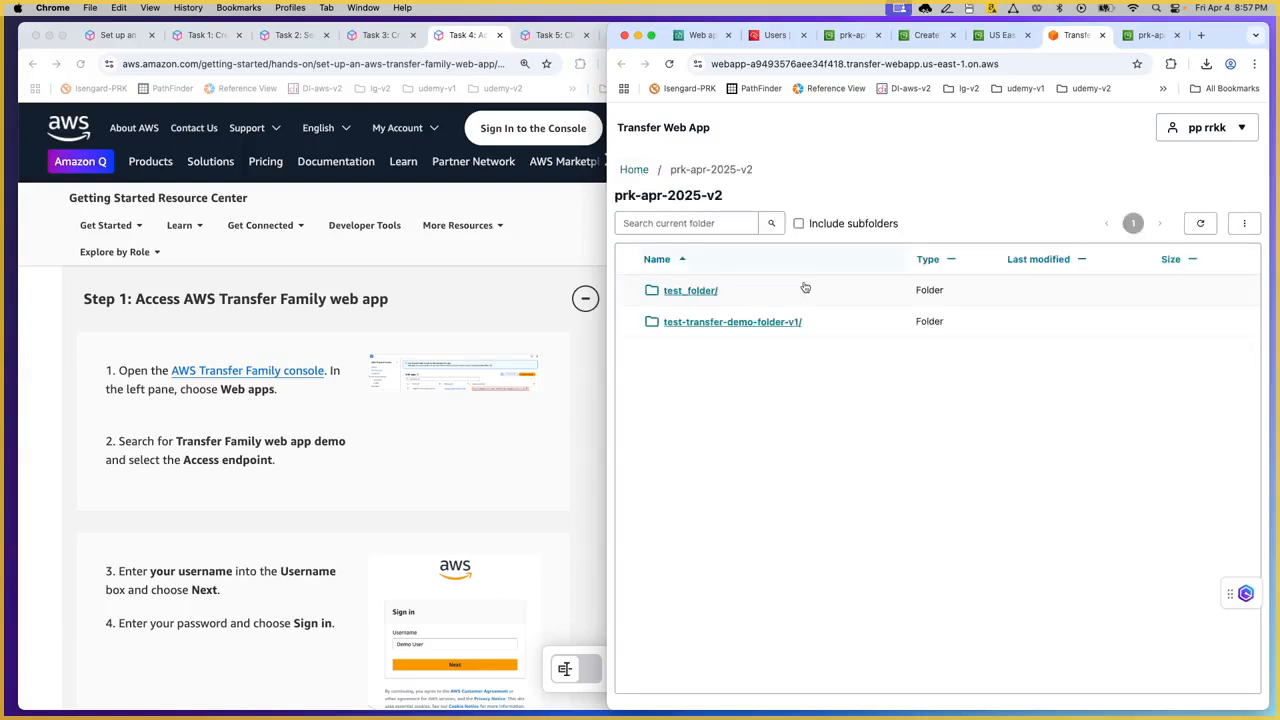
Open test_folder and add qr-code.svg and 1.png from the Desktop folder 0-2025-sample-files to a new upload
left_click(698, 292)
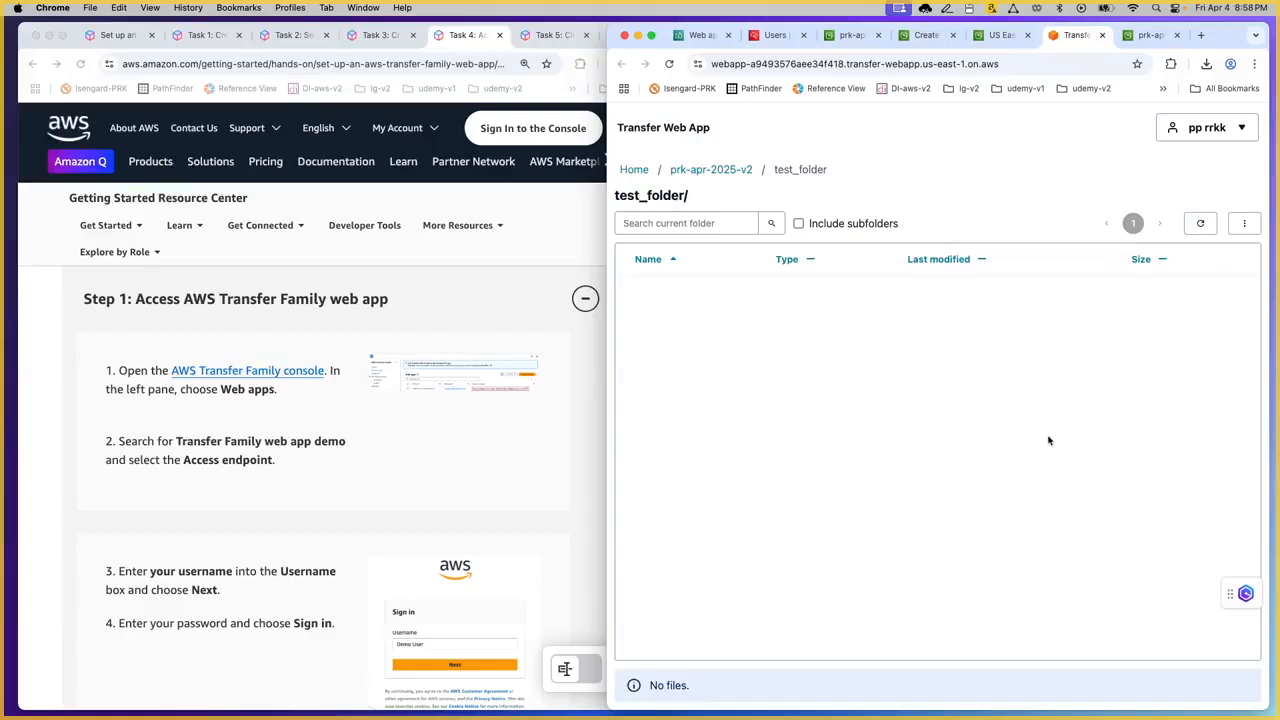
left_click(1246, 224)
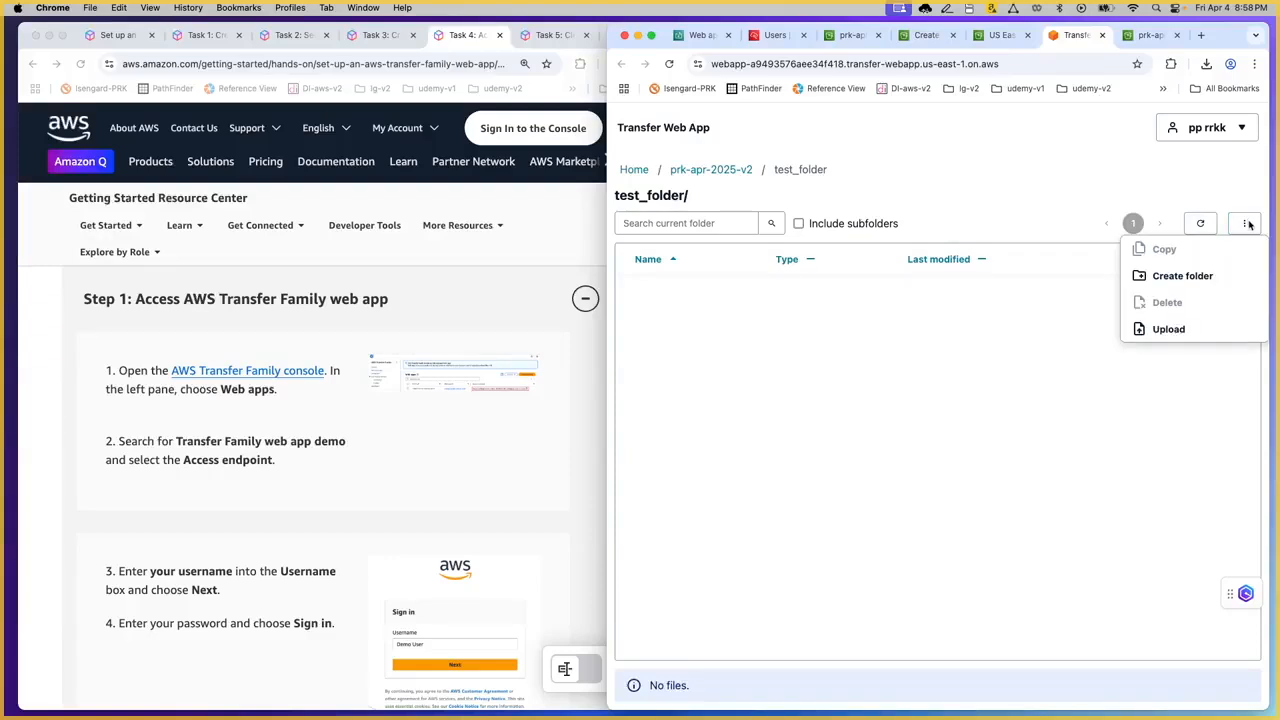
left_click(1169, 330)
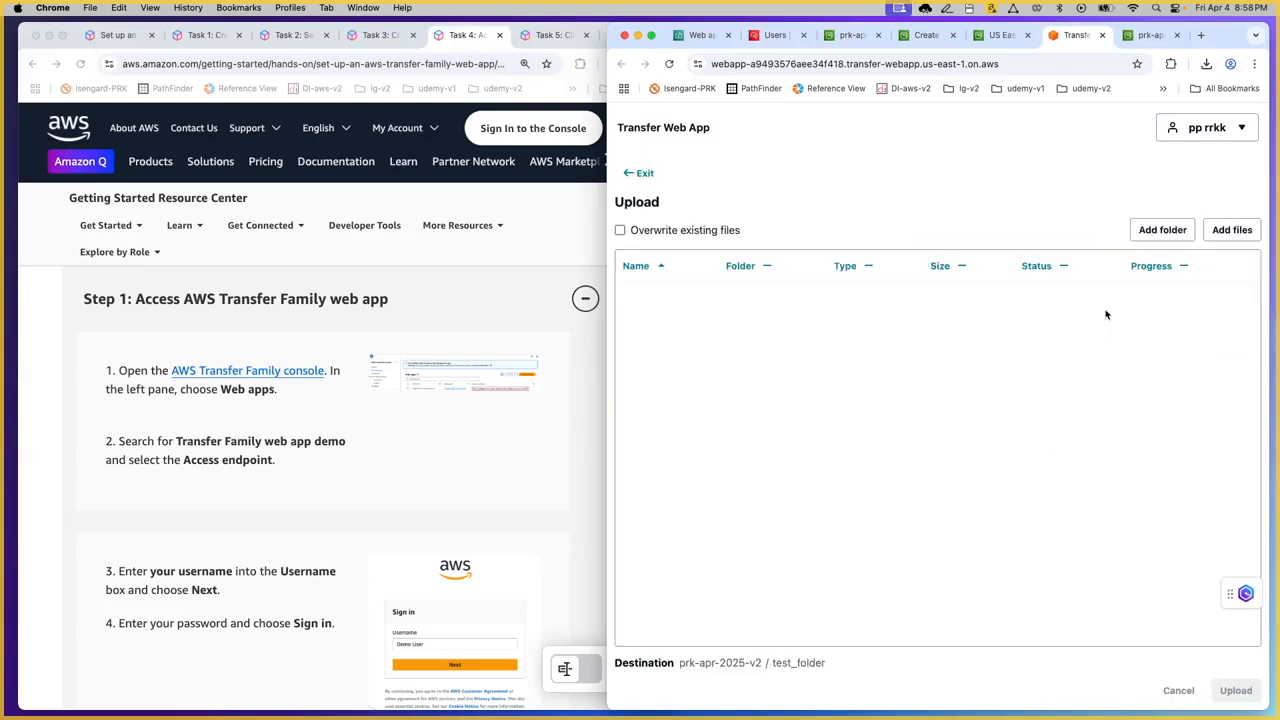
left_click(1228, 232)
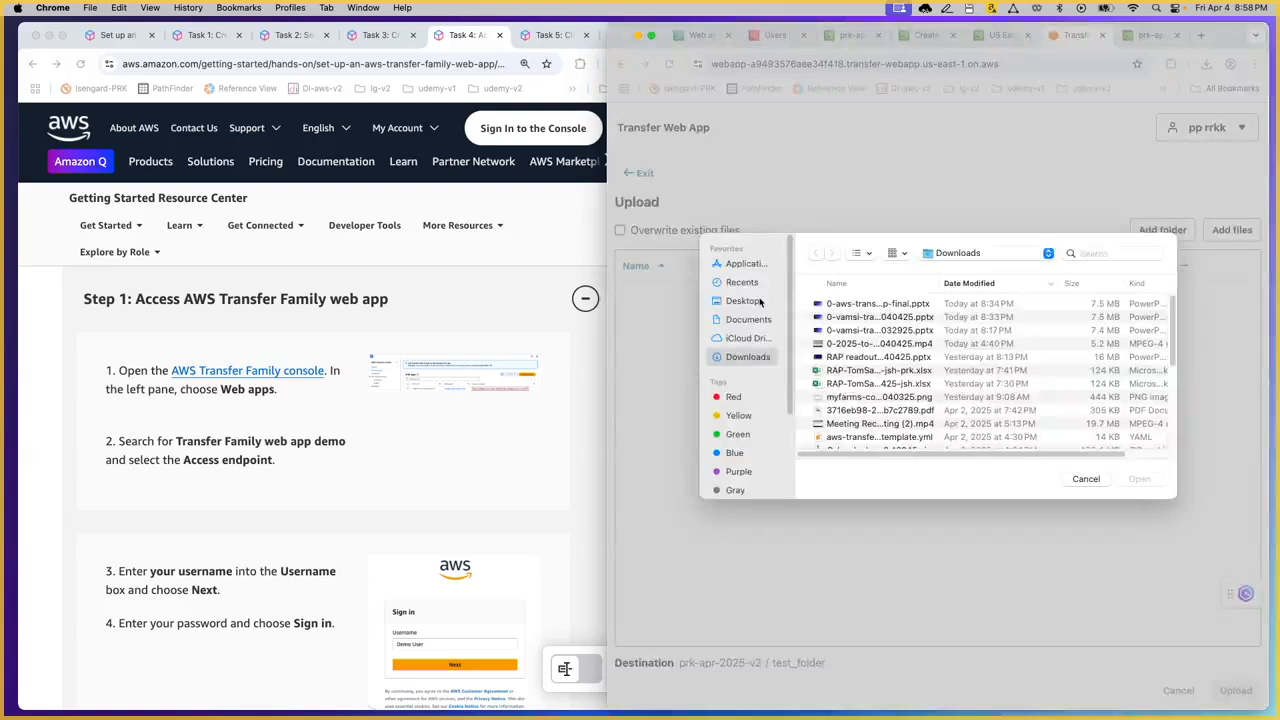
left_click(748, 301)
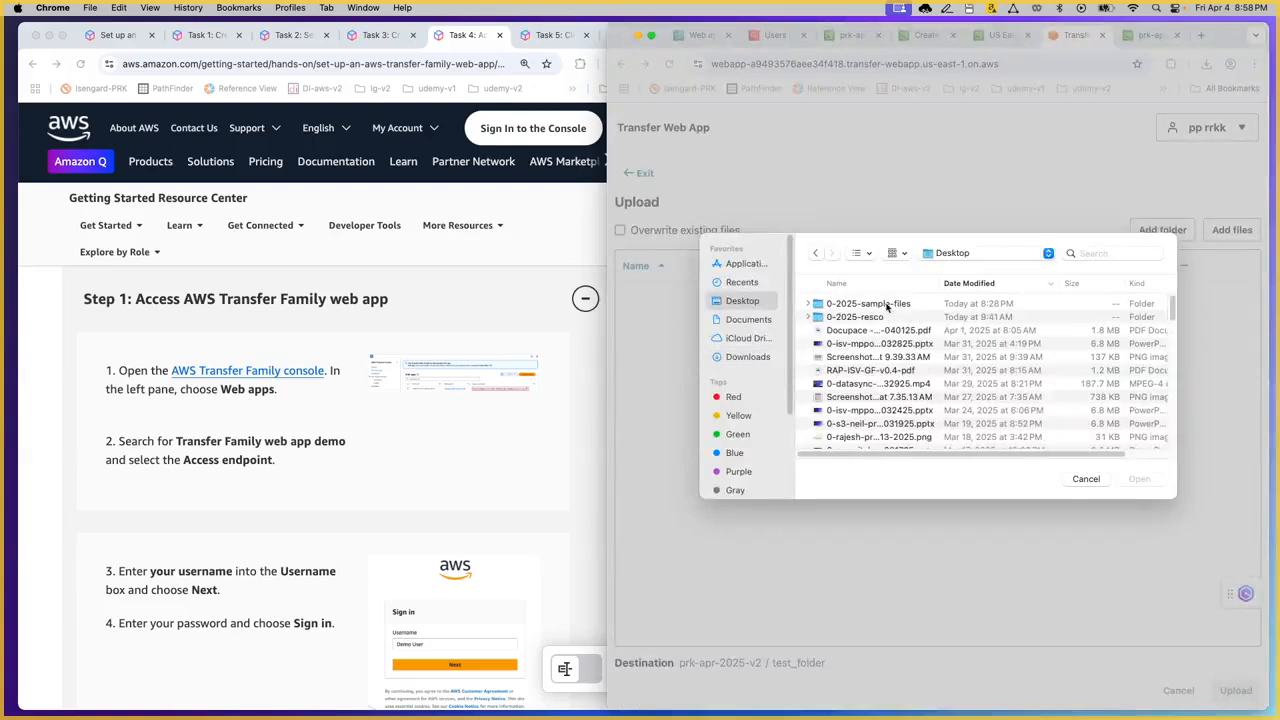
double_click(886, 305)
left_click(882, 305)
left_click(886, 317, "shift")
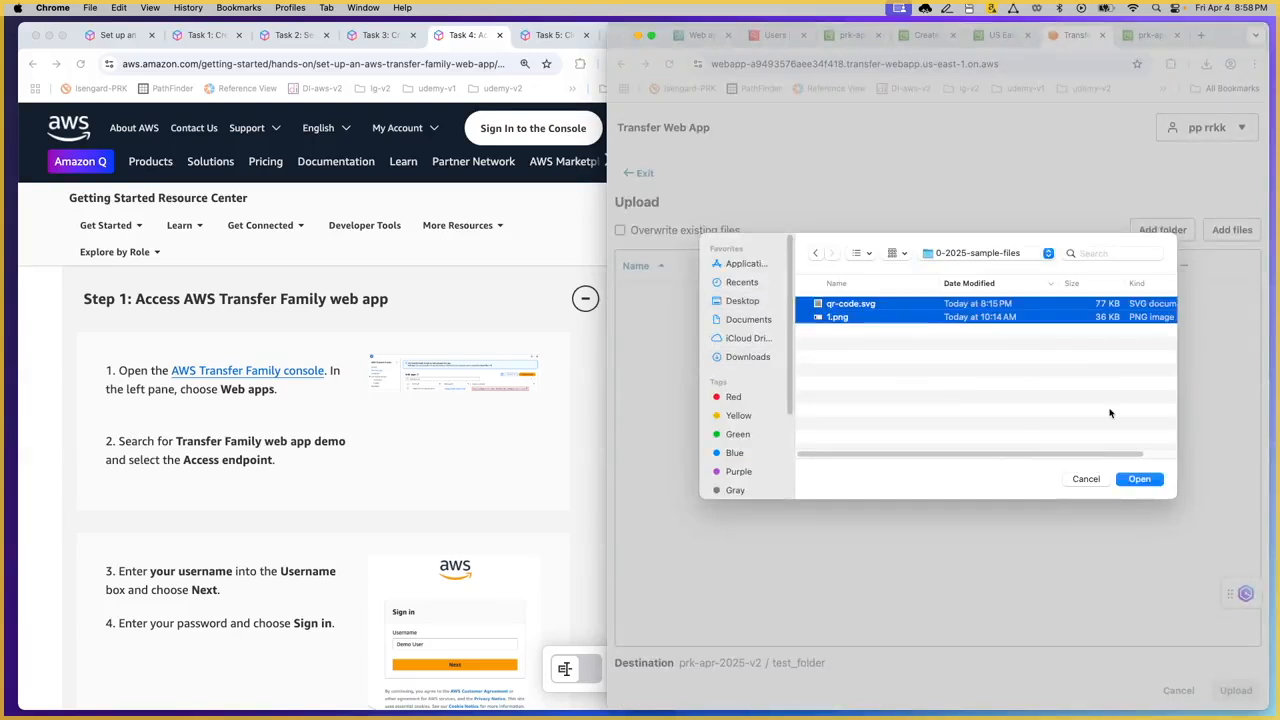
left_click(1140, 479)
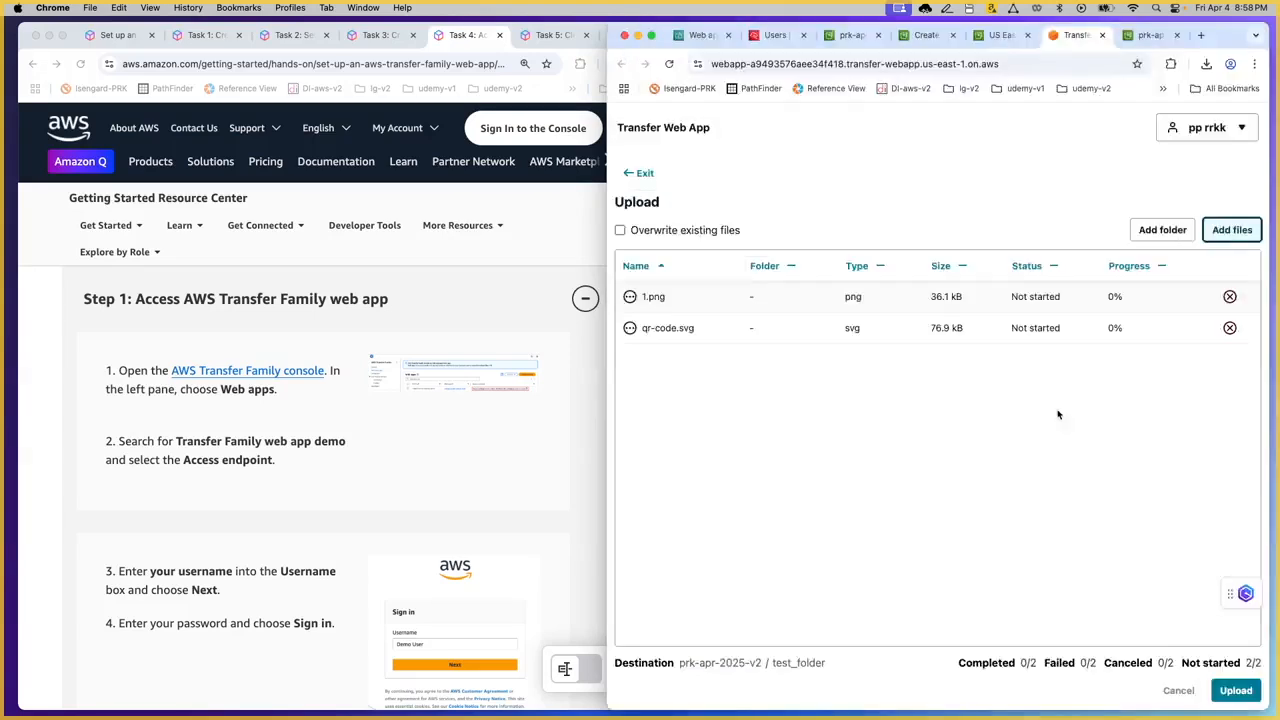
Upload the two queued files to test_folder, and go back to the prk-apr-2025-v2 folder list
left_click(1235, 689)
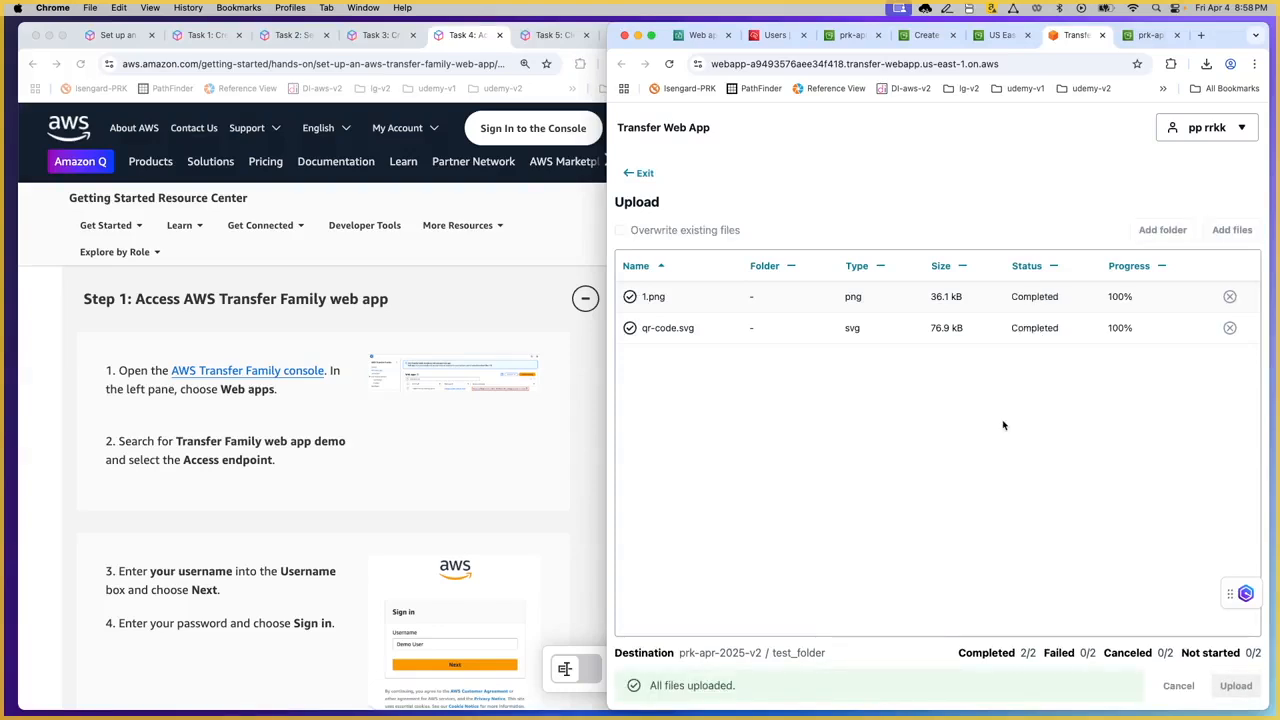
left_click(642, 173)
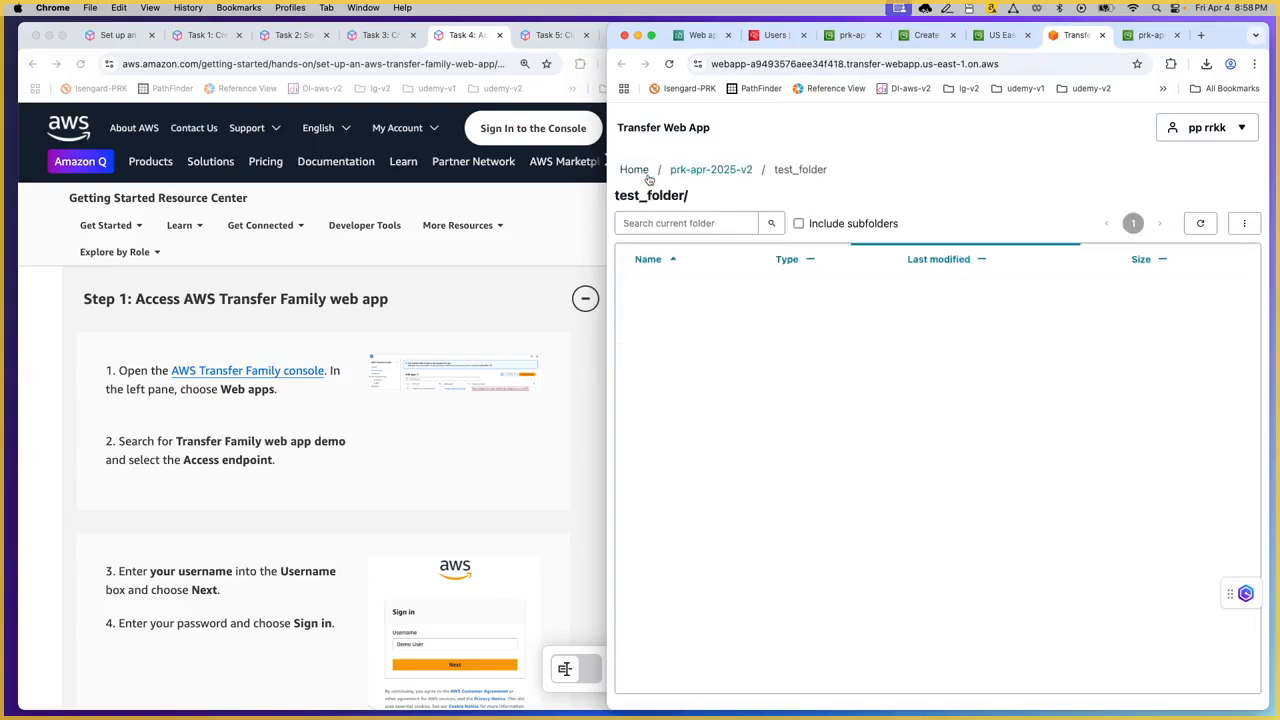
left_click(704, 170)
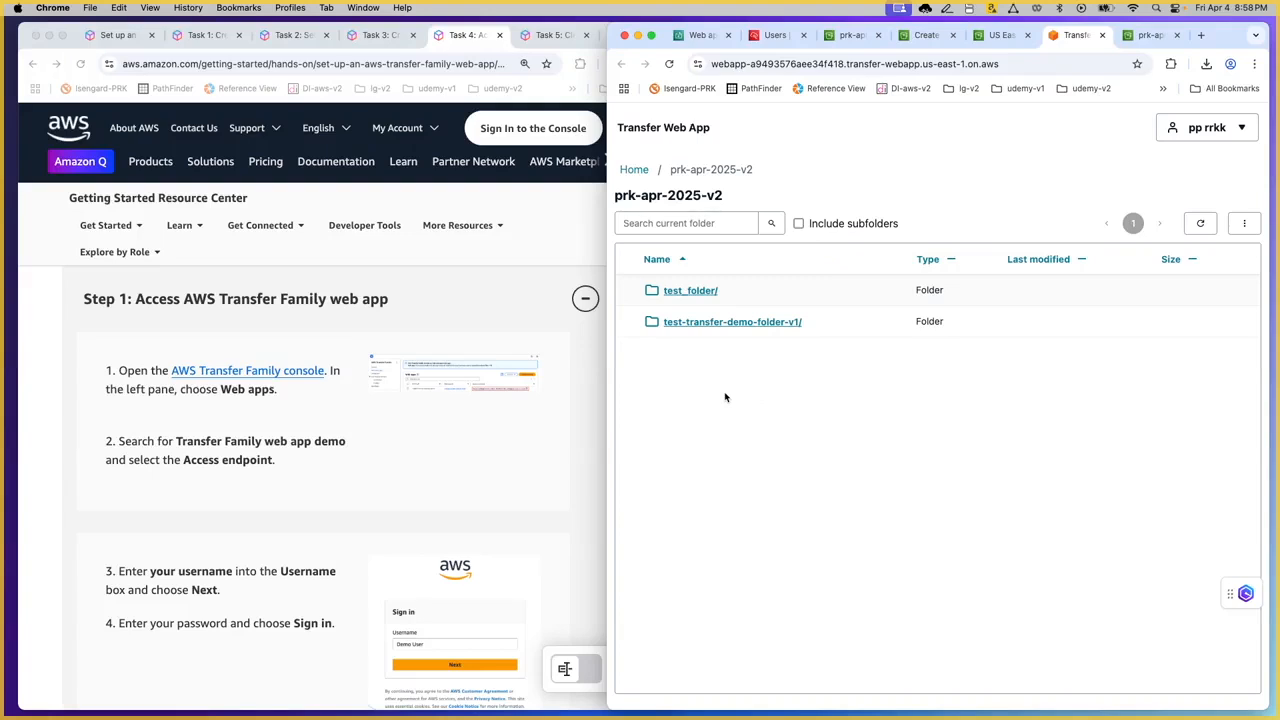
Refresh the prk-apr-2025-v2 bucket's objects in the Amazon S3 console and open test_folder to check the uploaded files
left_click(1150, 35)
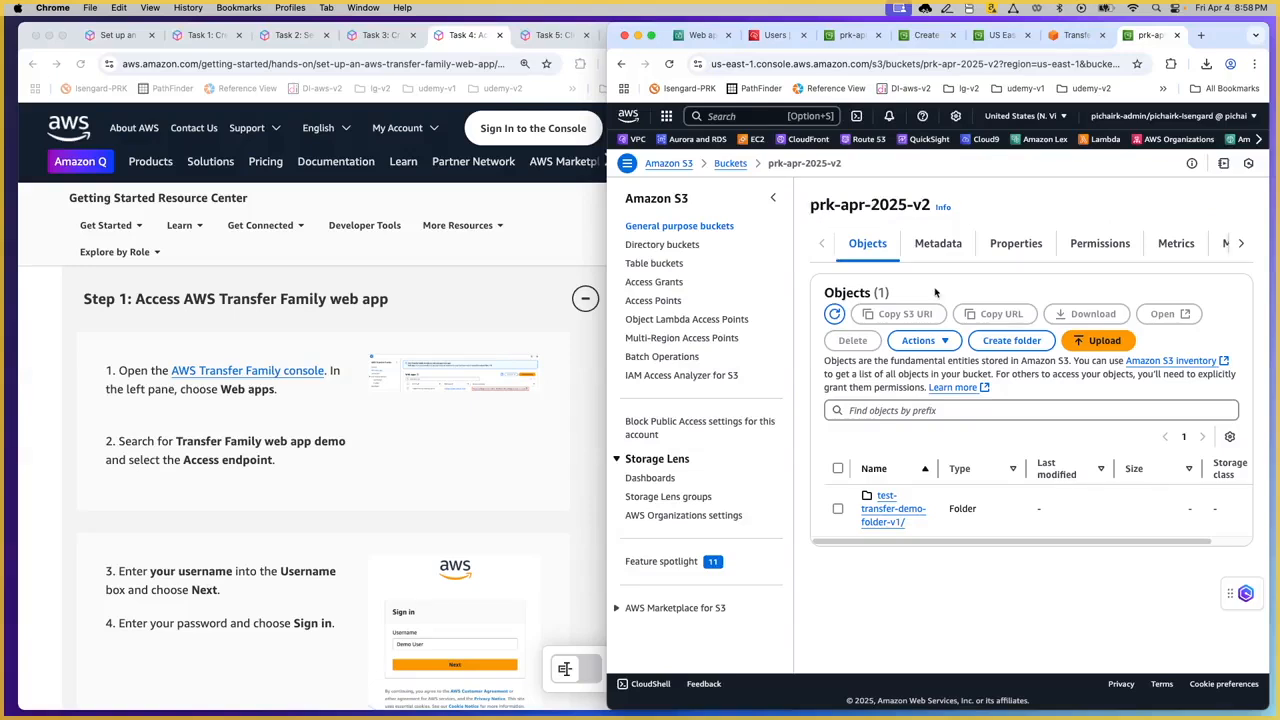
left_click(834, 314)
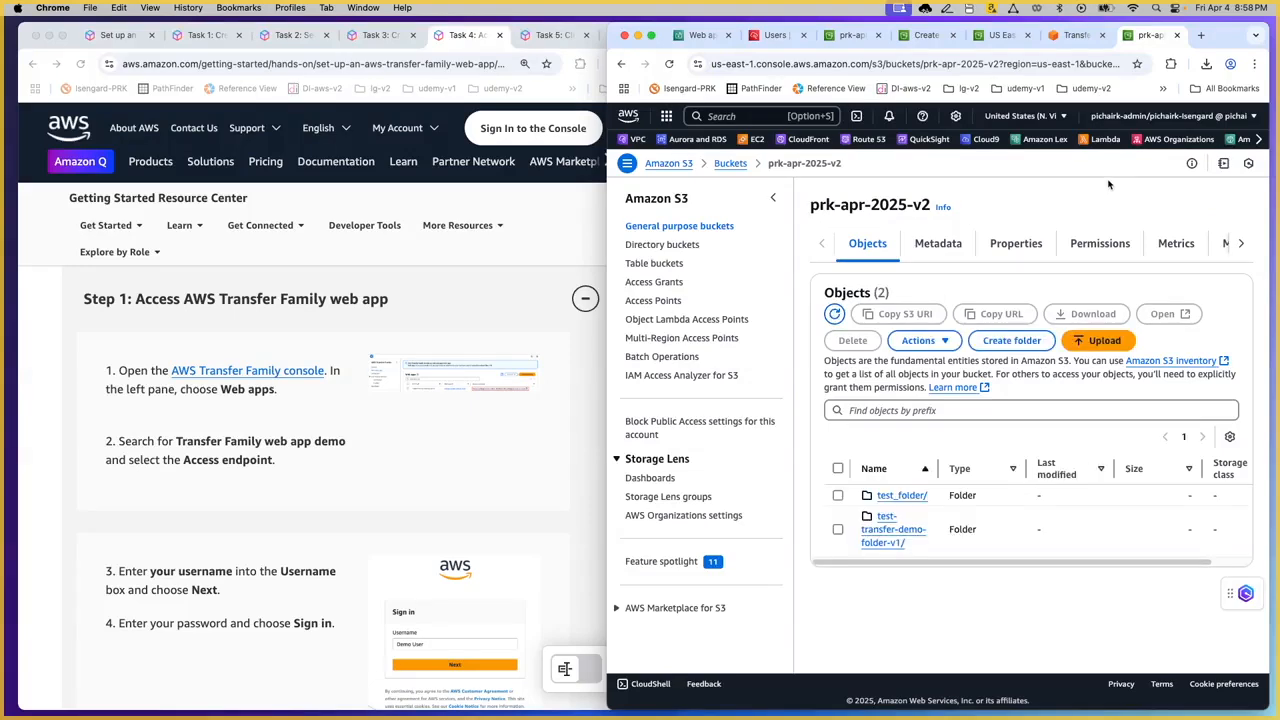
left_click(913, 496)
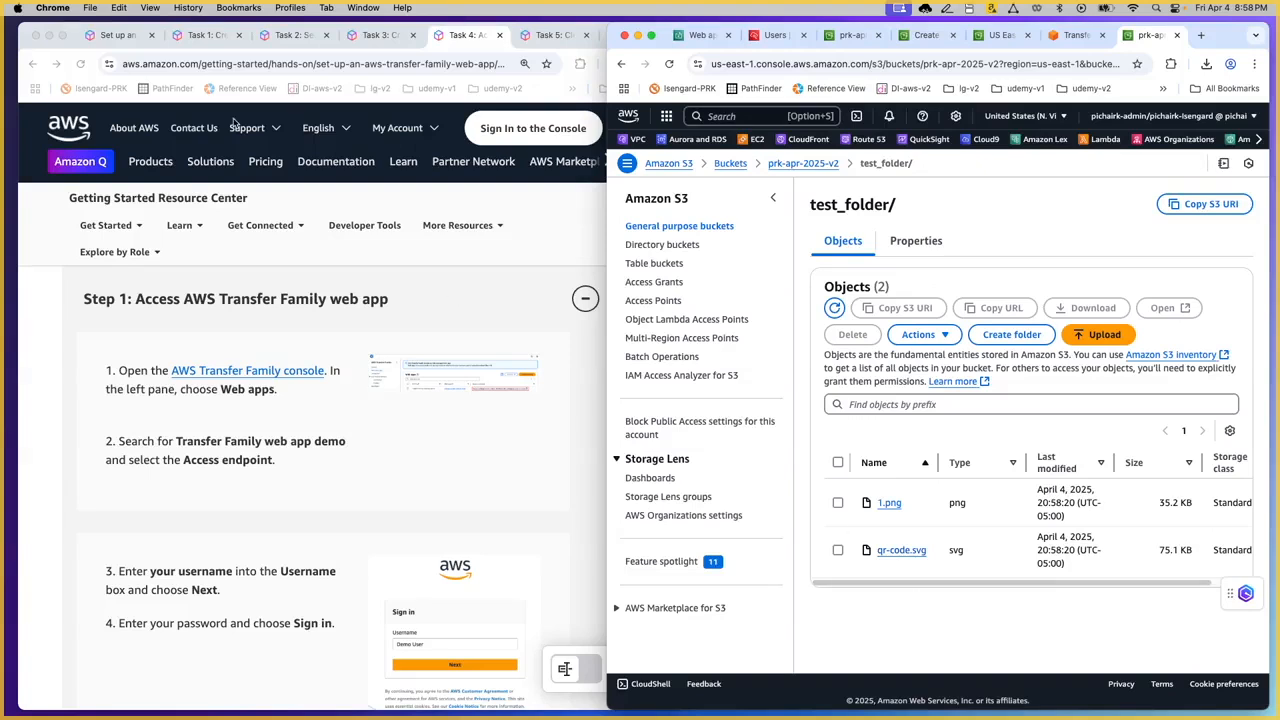
Review the architecture diagram on the tutorial's introduction page, and go back to the prk-apr-2025-v2 bucket's object list in S3
left_click(117, 40)
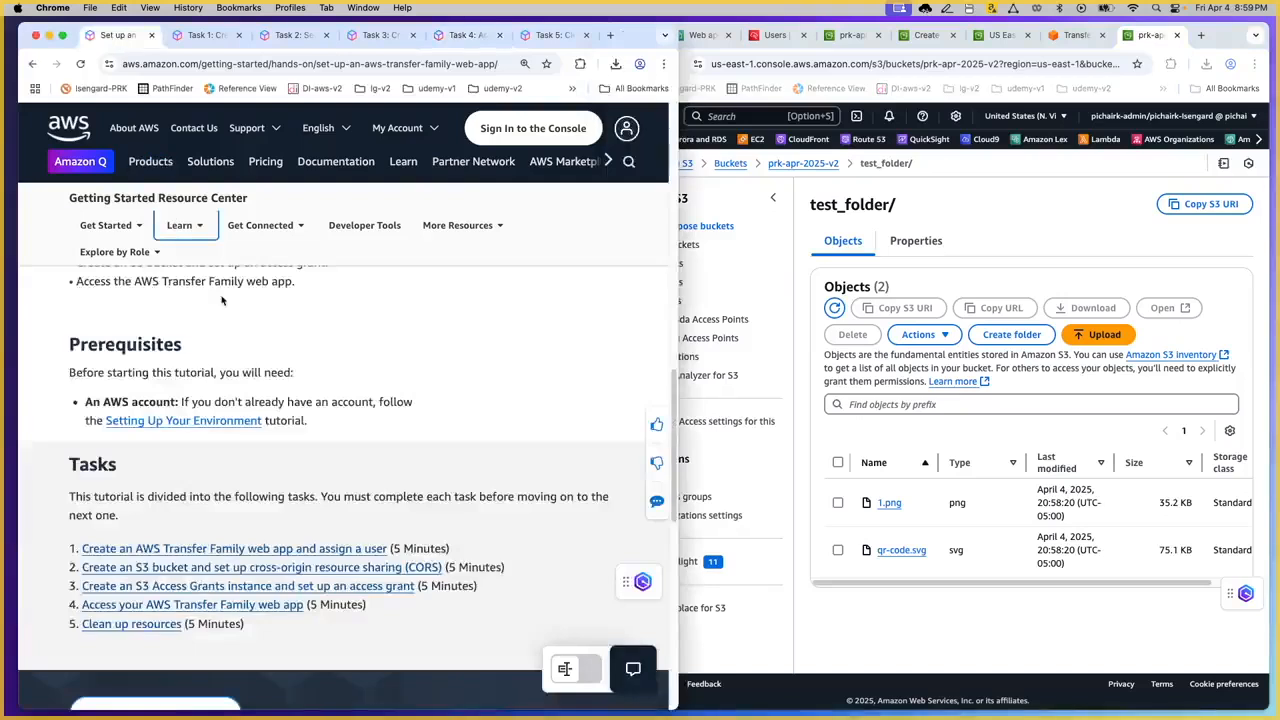
scroll(225, 296, "up", 5)
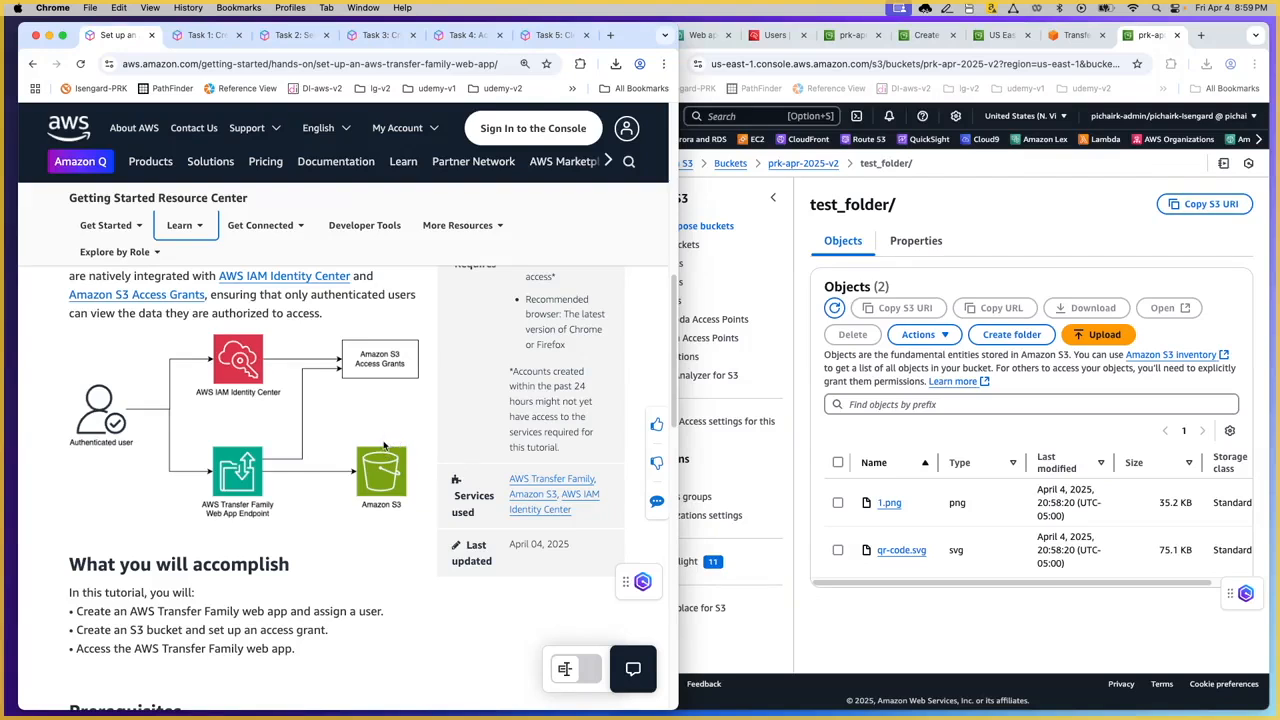
left_click(1094, 237)
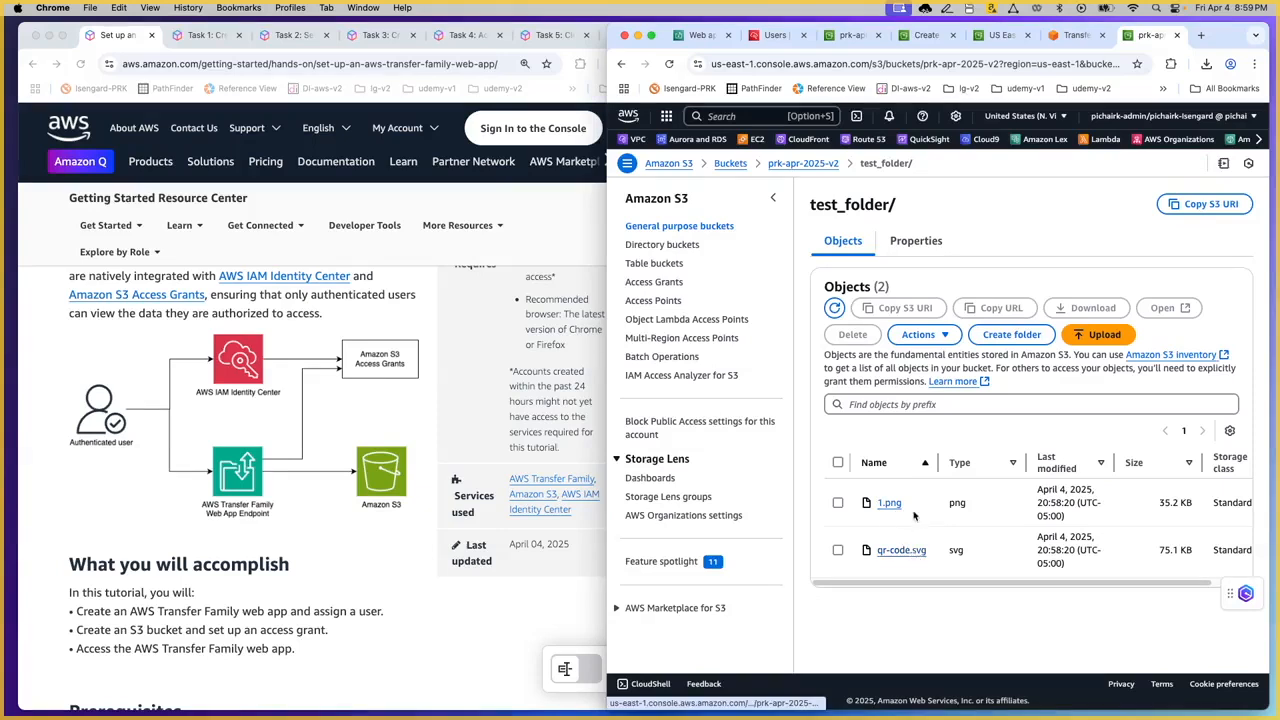
left_click(815, 165)
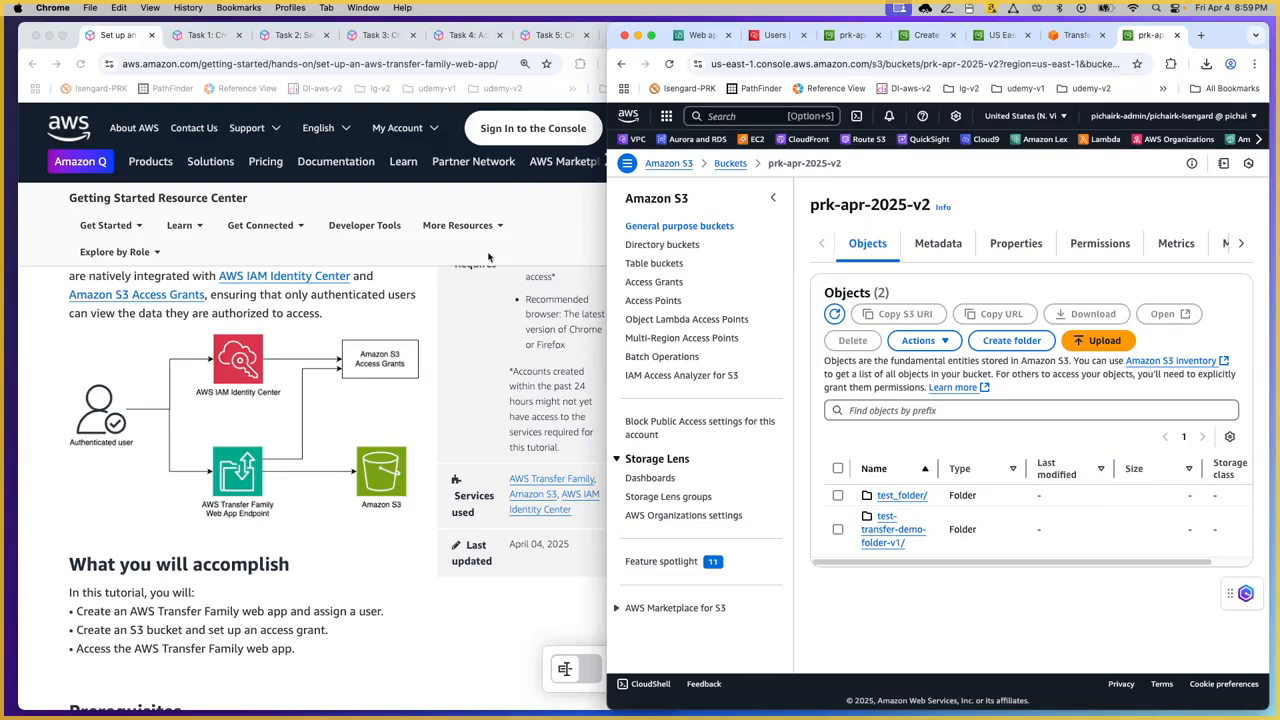
Open the tutorial's Task 5 page and read the instructions for deleting the web app during cleanup
left_click(537, 242)
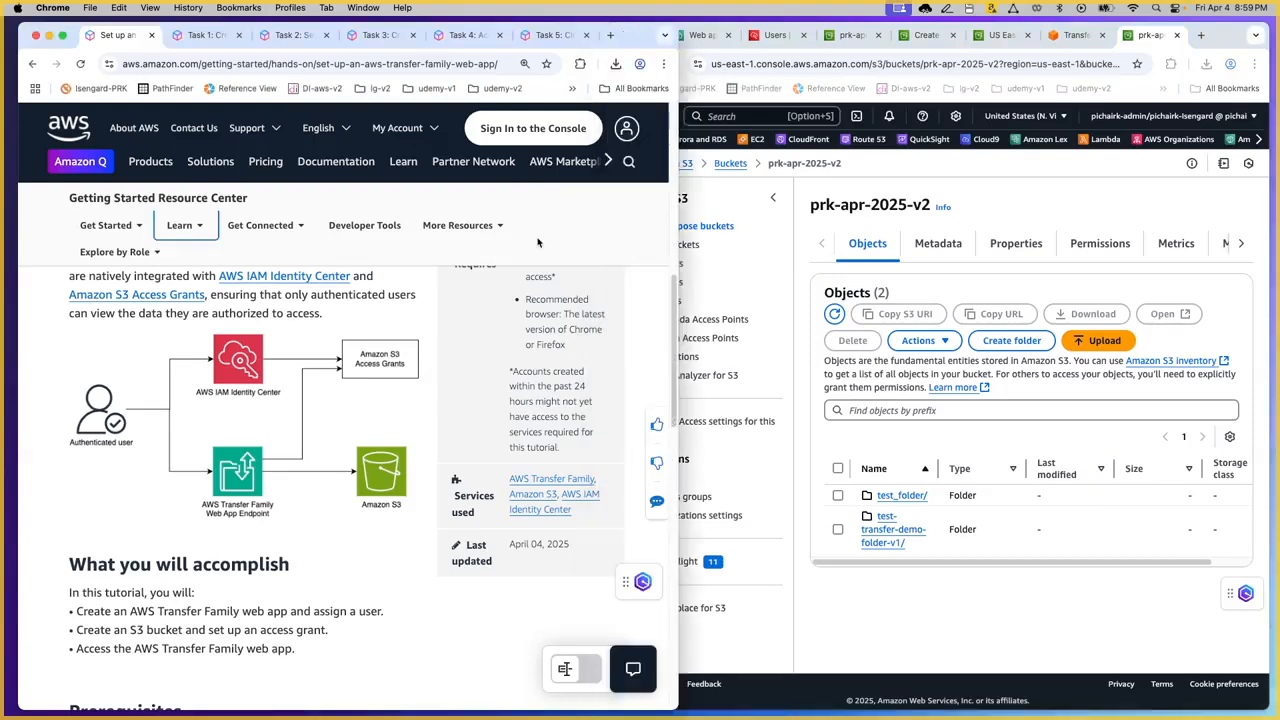
left_click(543, 38)
scroll(463, 337, "down", 2)
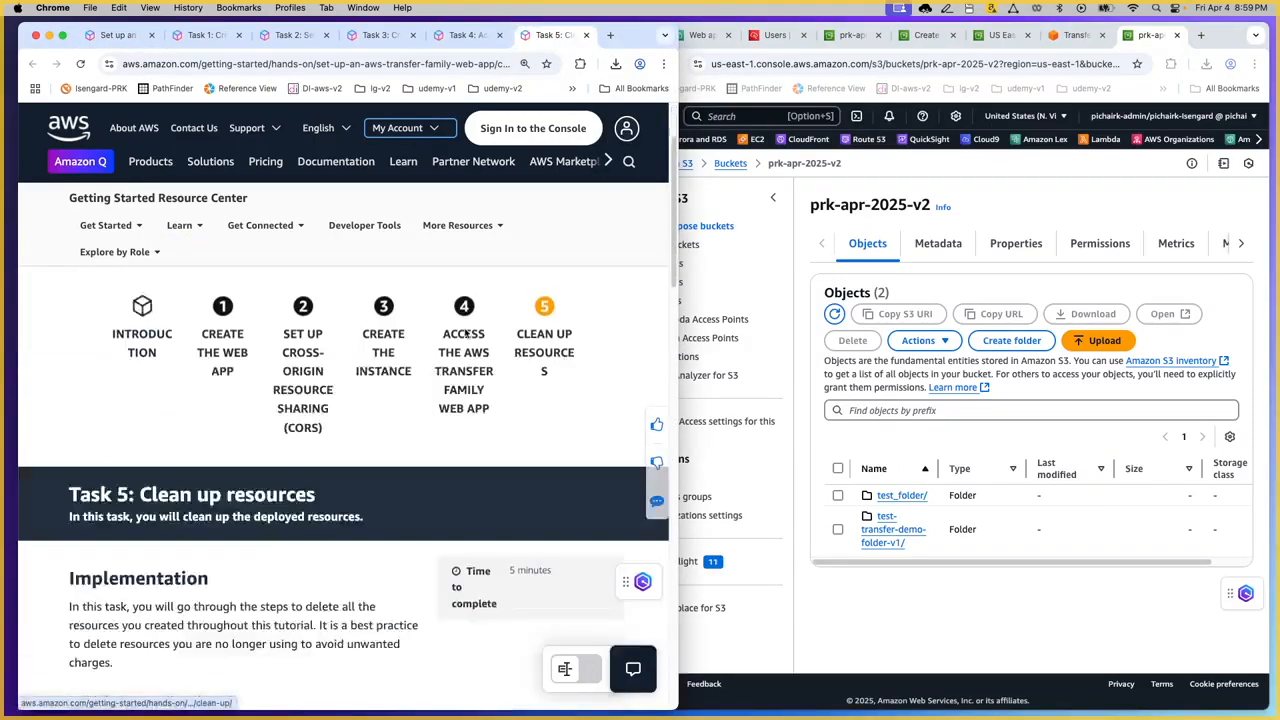
scroll(463, 337, "down", 4)
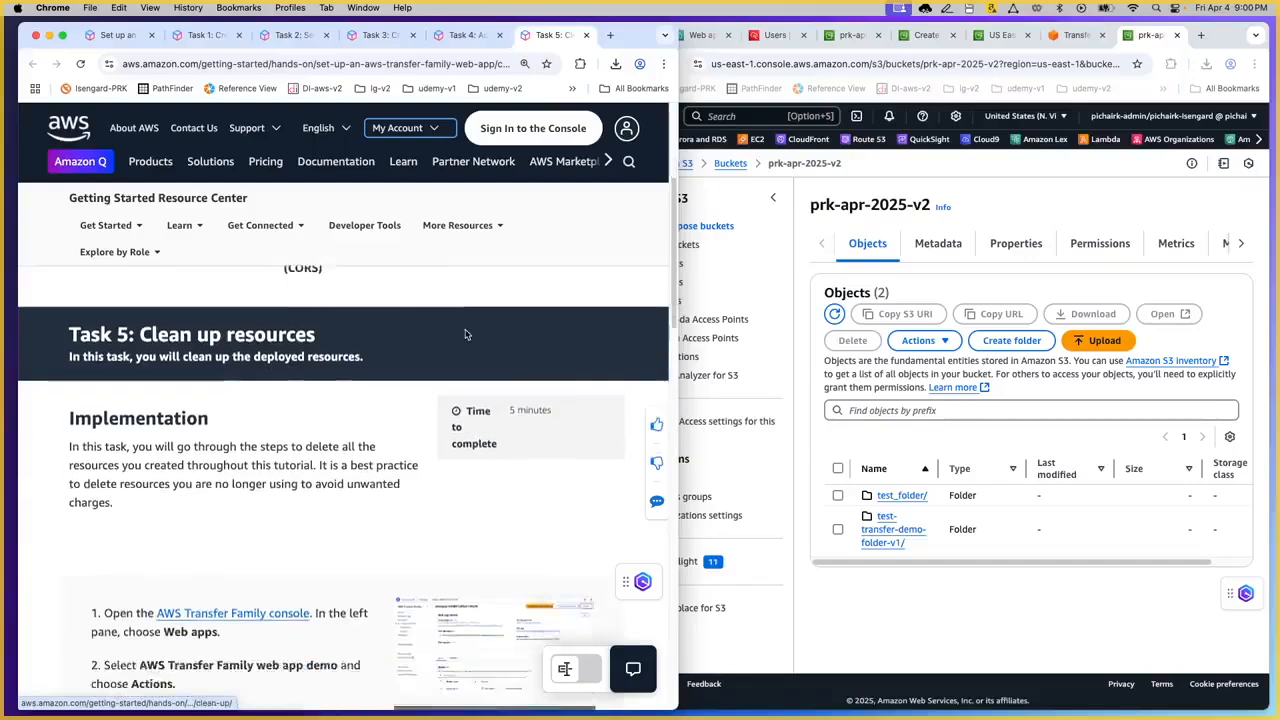
scroll(465, 333, "down", 1)
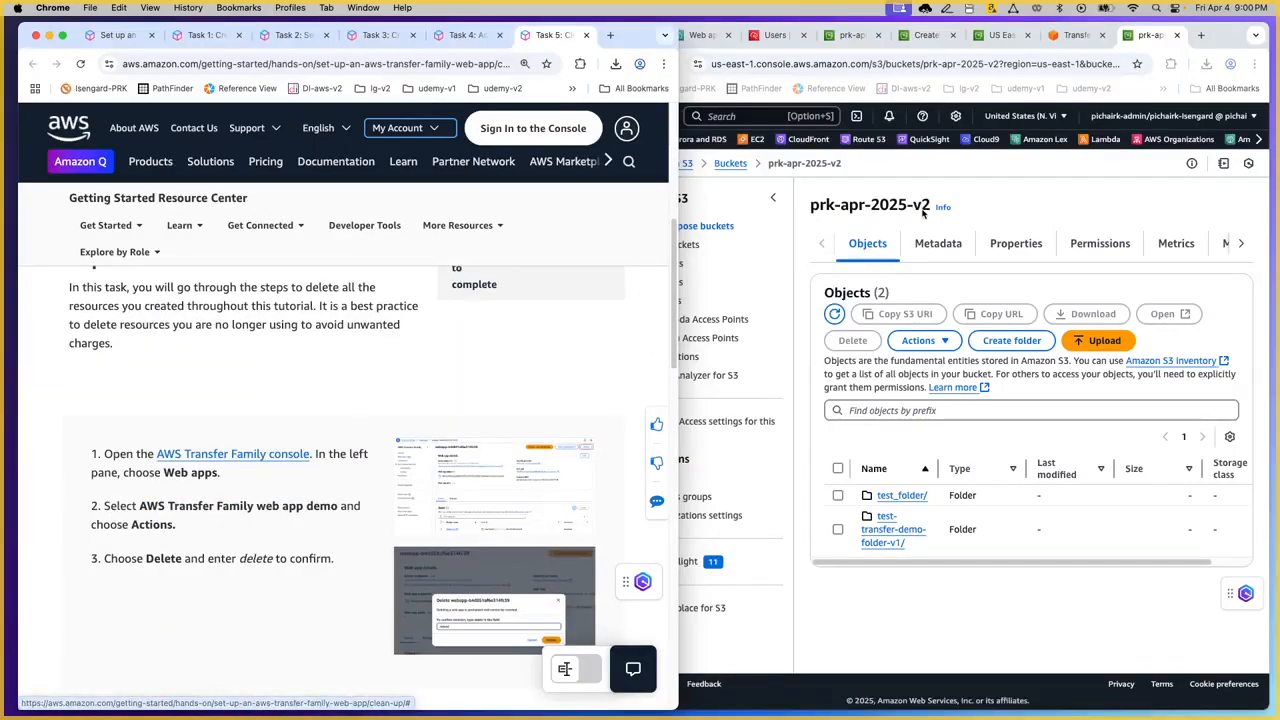
left_click(991, 192)
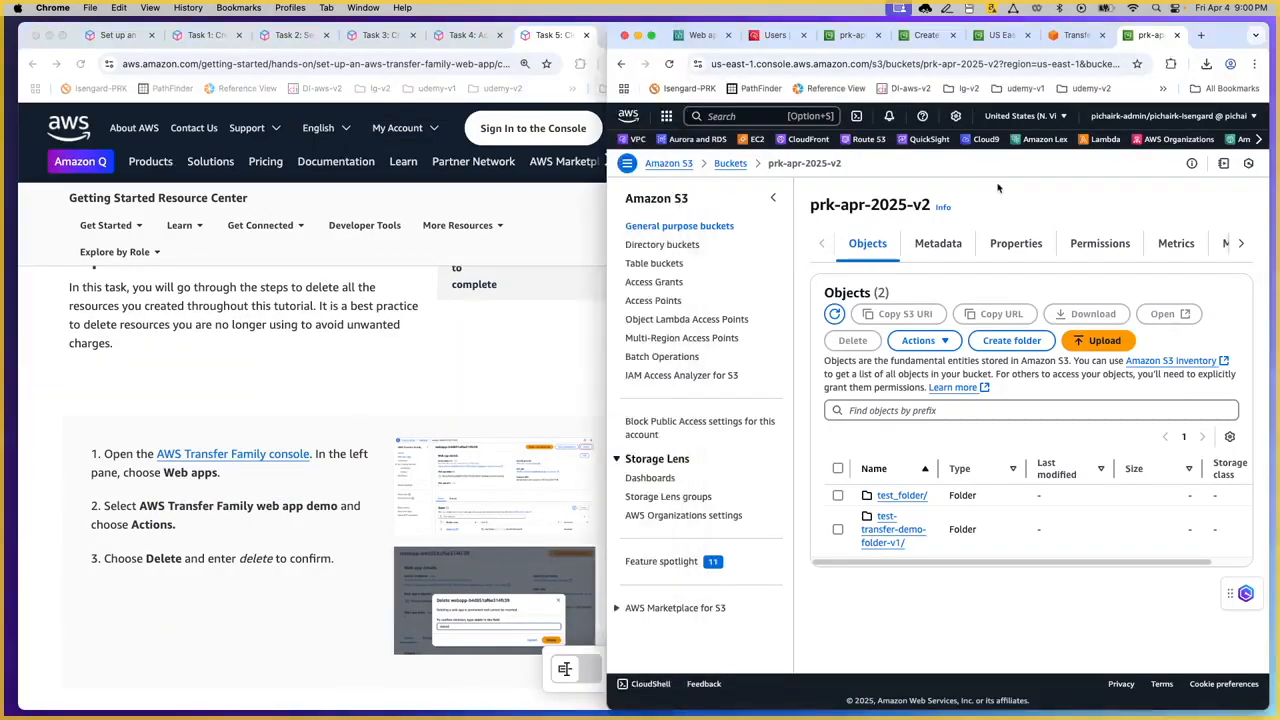
Show the Transfer Family web app's details page and read the tutorial's cleanup instructions for deleting the web app
left_click(702, 38)
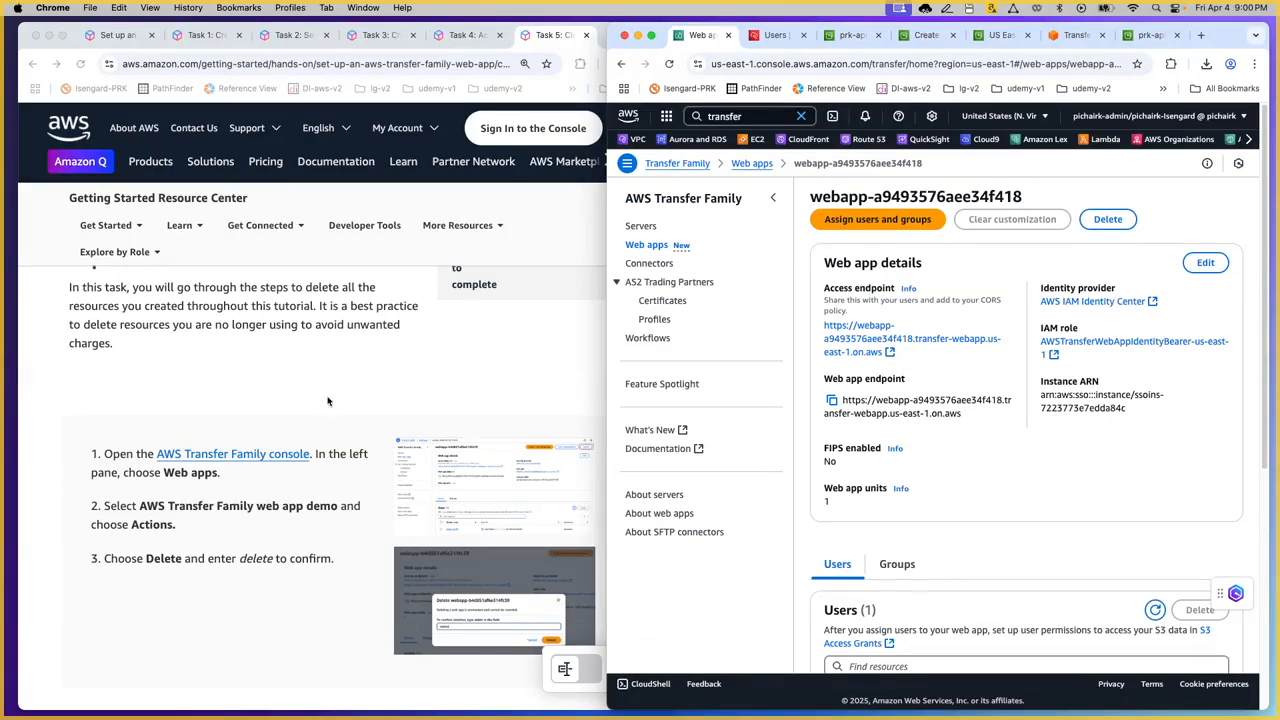
scroll(326, 387, "down", 1)
scroll(326, 387, "down", 3)
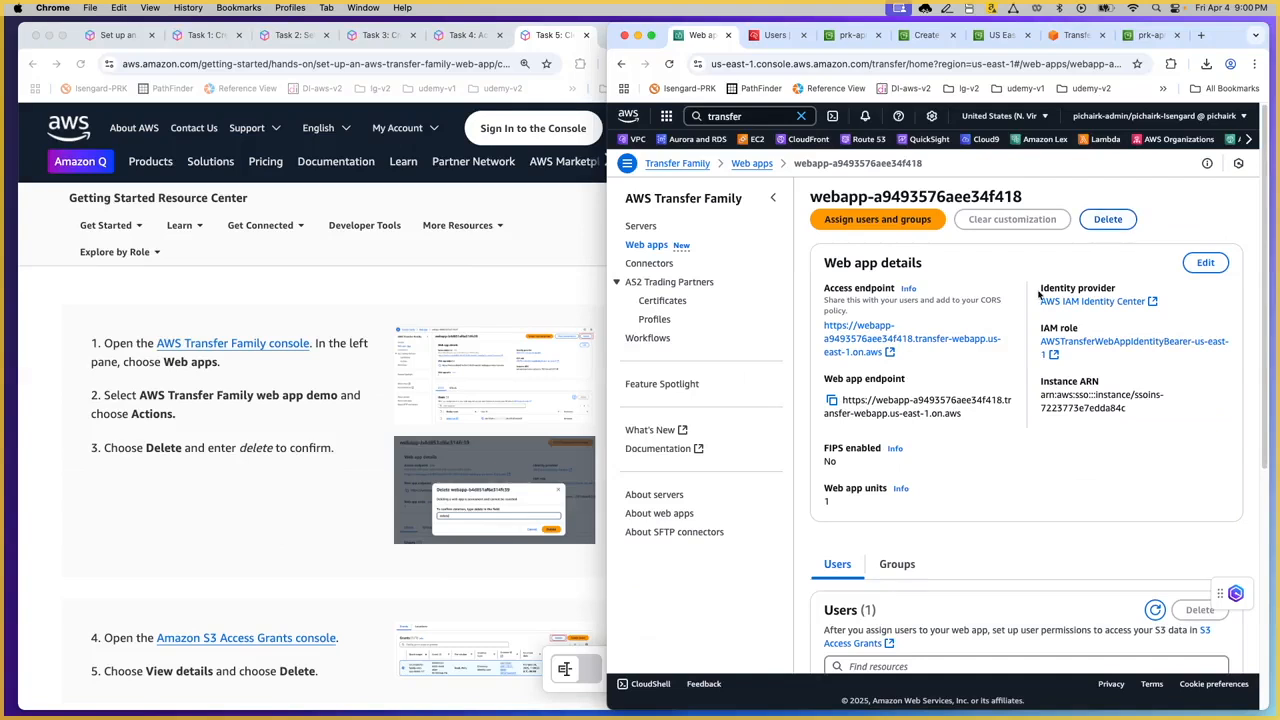
scroll(287, 346, "down", 3)
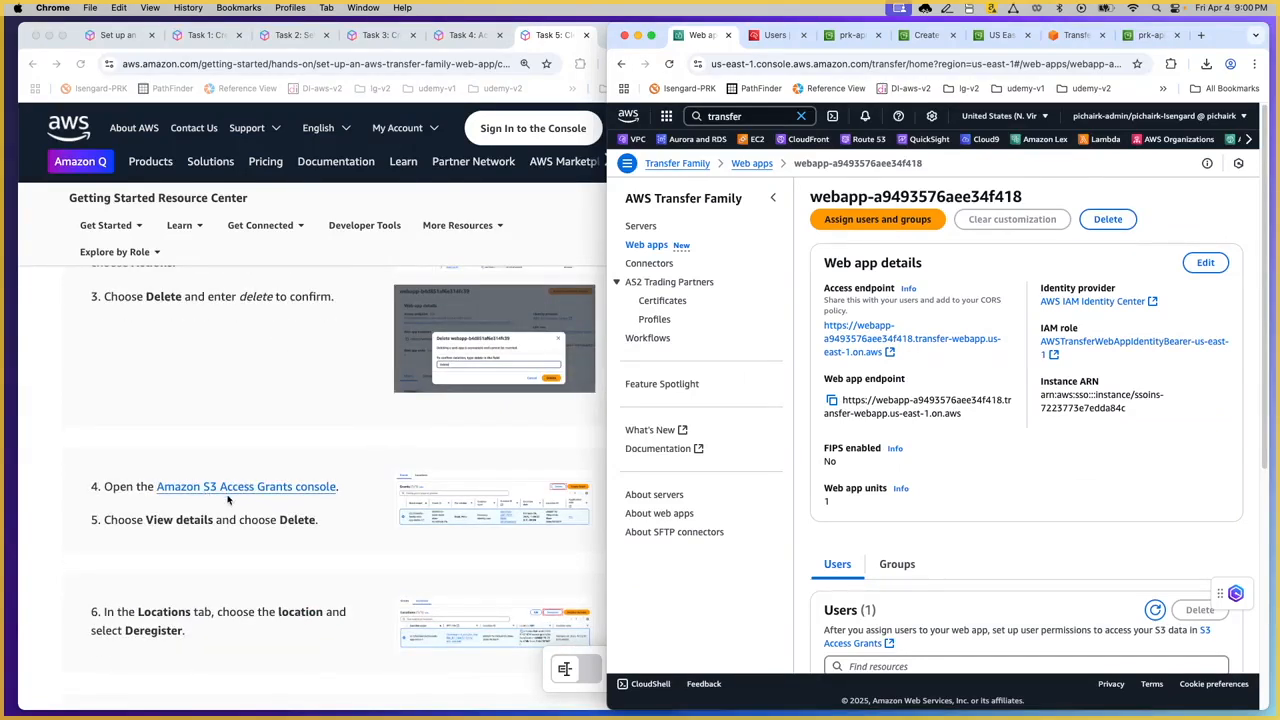
Open the details of the S3 Access Grants instance in this account to review its deletion option
left_click(927, 36)
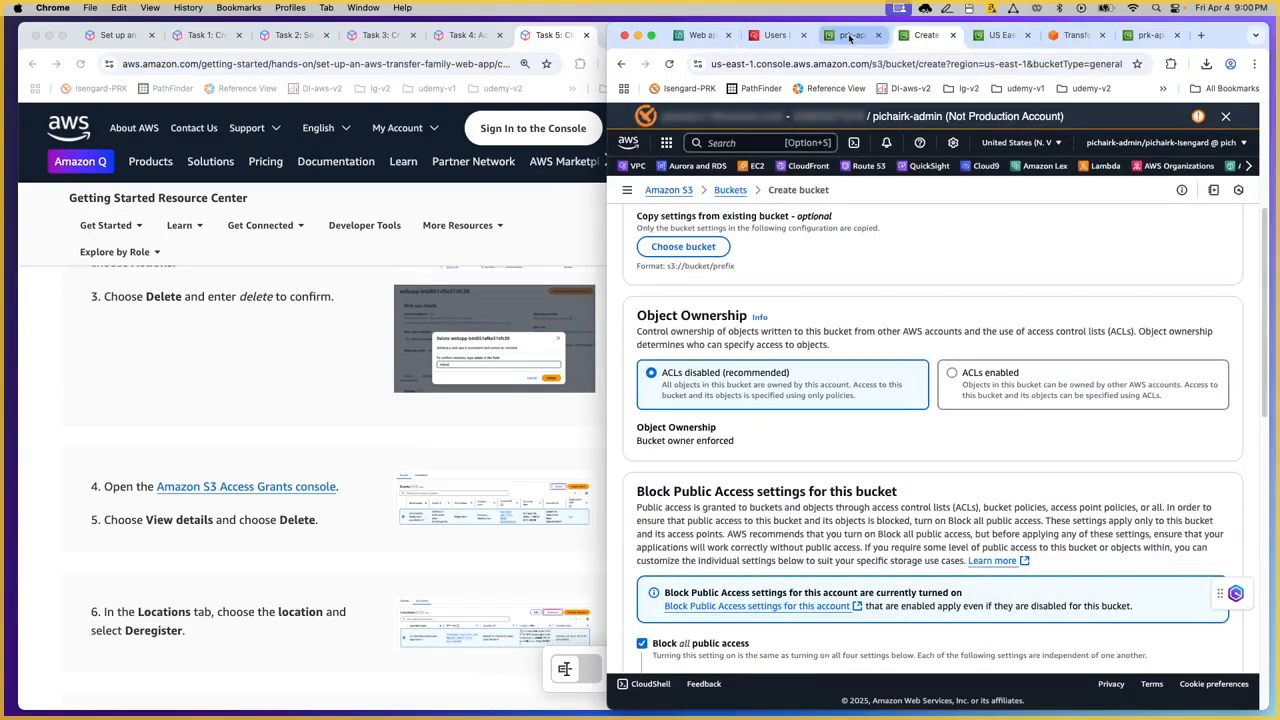
left_click(997, 37)
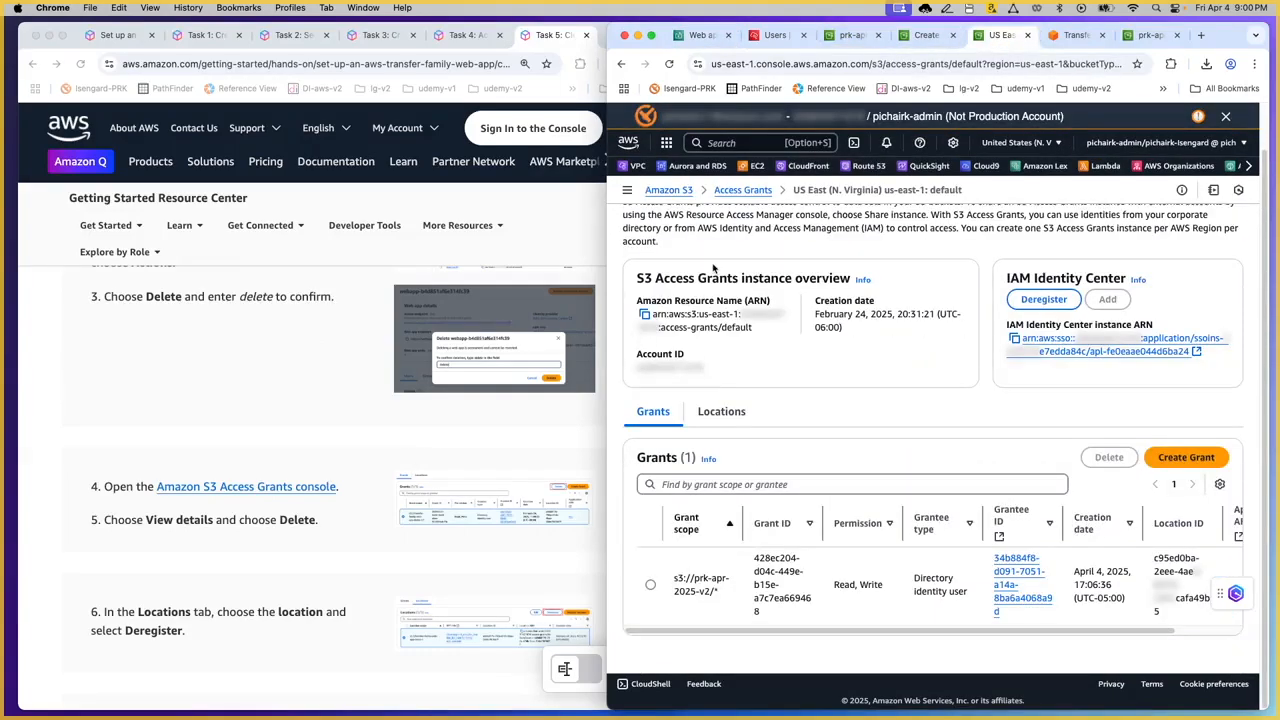
left_click(742, 191)
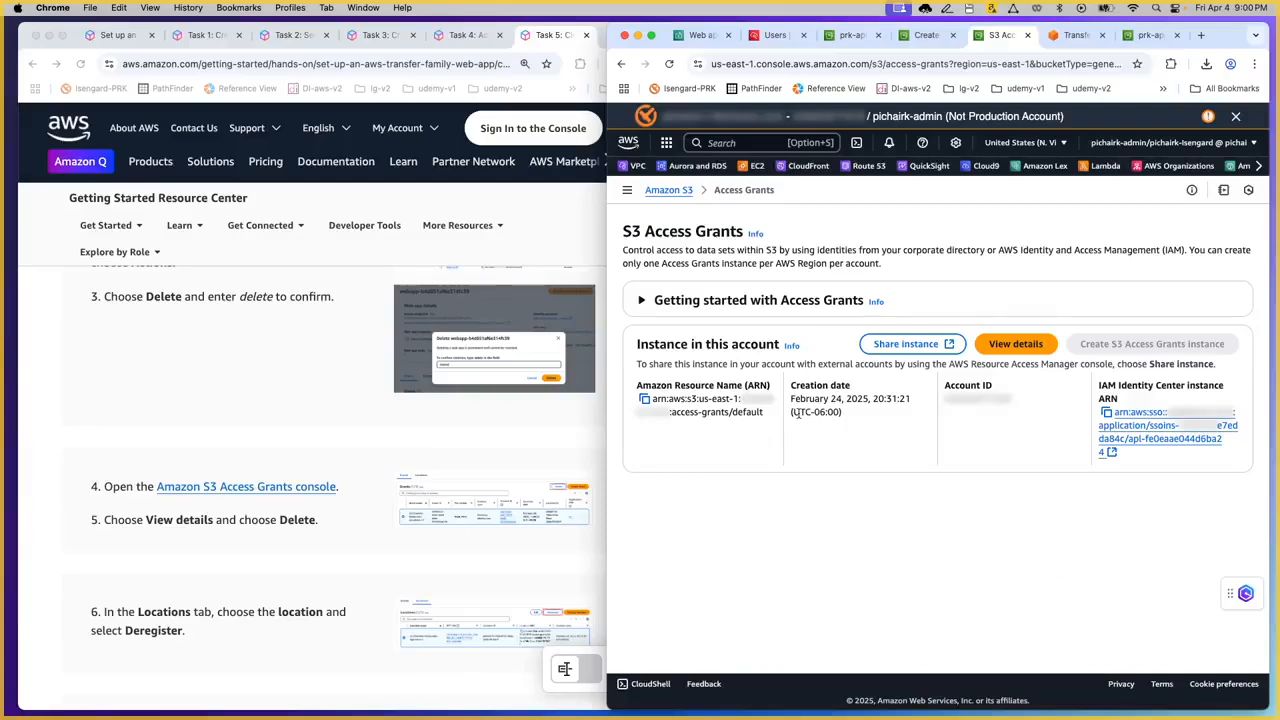
left_click(1008, 346)
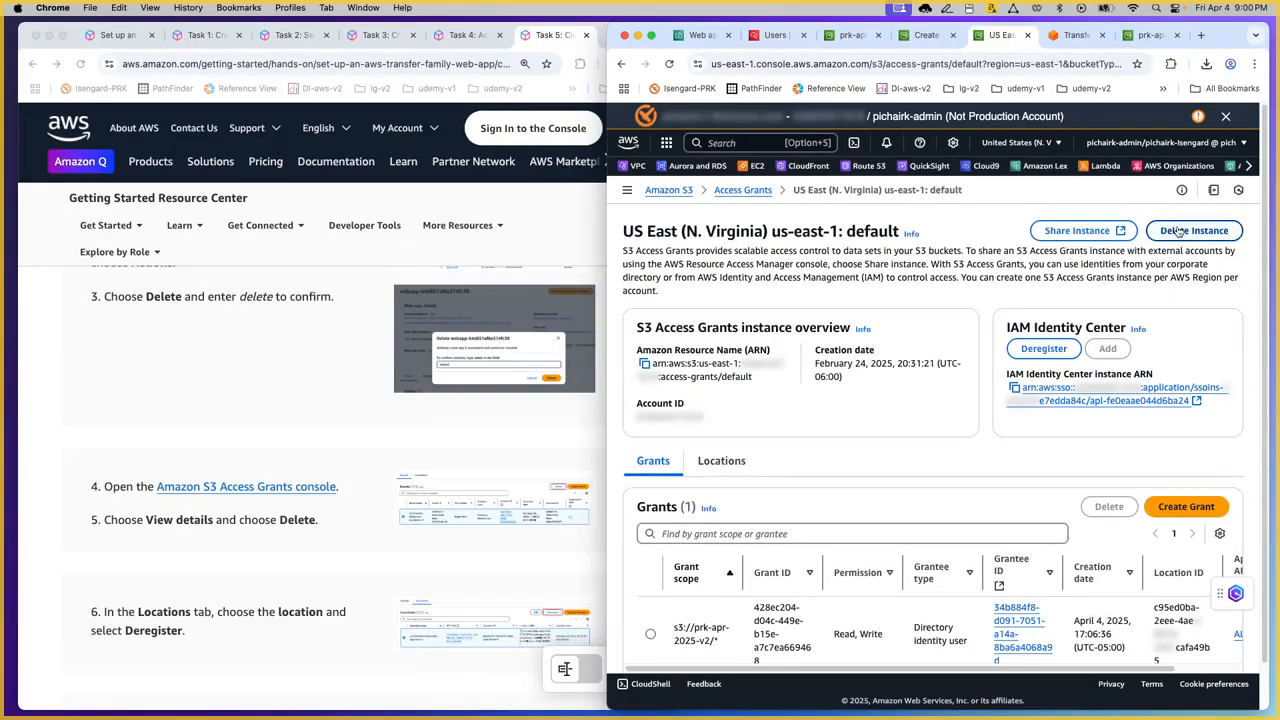
Read the tutorial's remaining cleanup steps on deregistering the location and deleting the bucket, and show the prk-apr-2025-v2 bucket
scroll(300, 390, "down", 3)
scroll(296, 387, "down", 5)
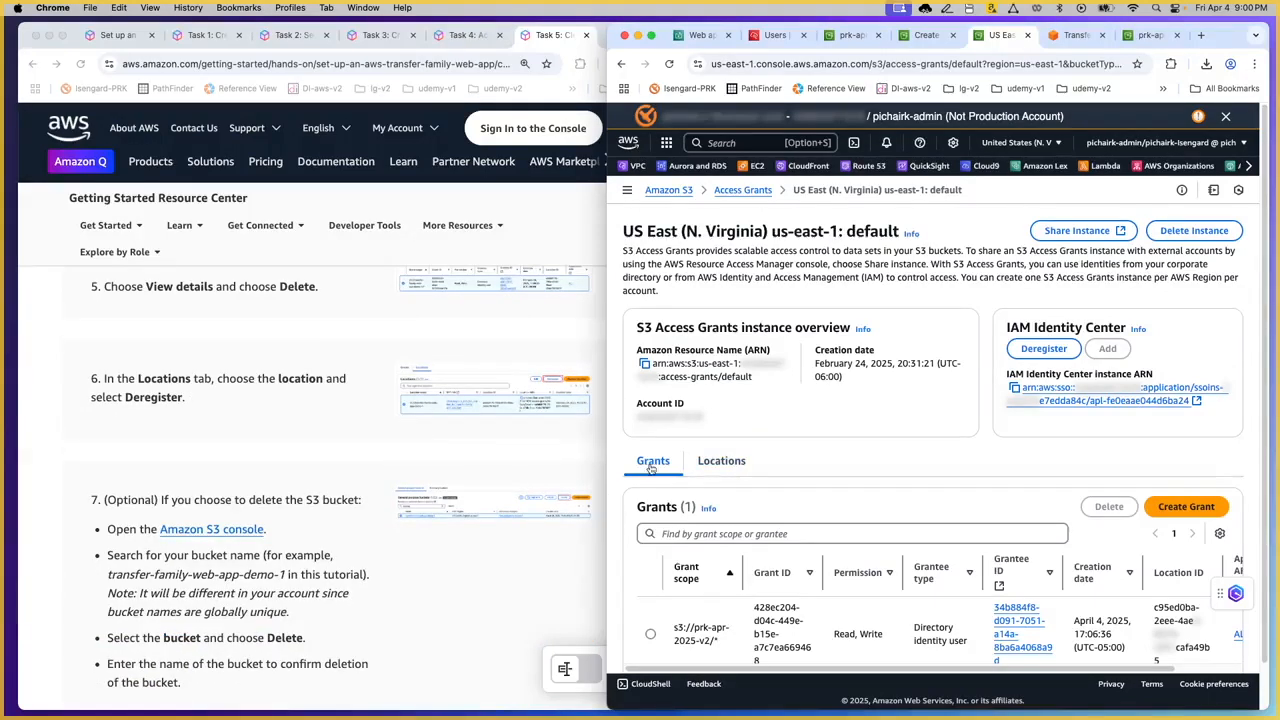
scroll(323, 444, "down", 1)
scroll(323, 444, "down", 4)
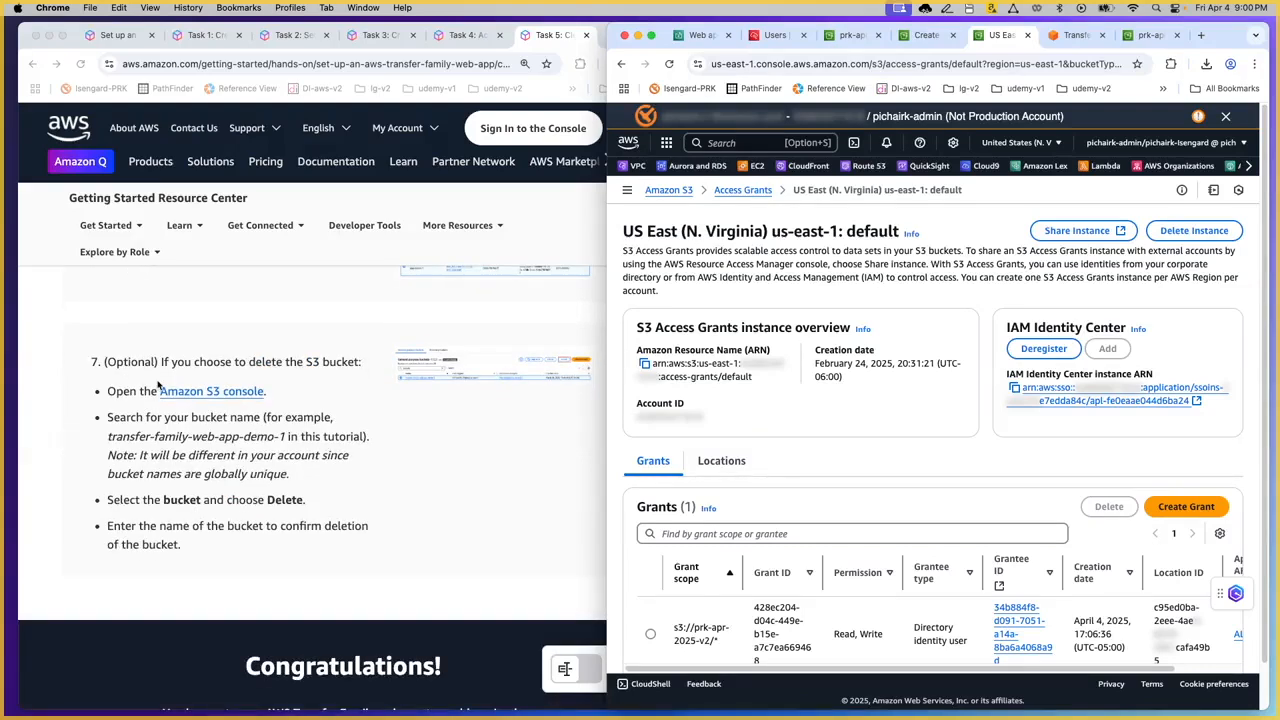
left_click(1149, 36)
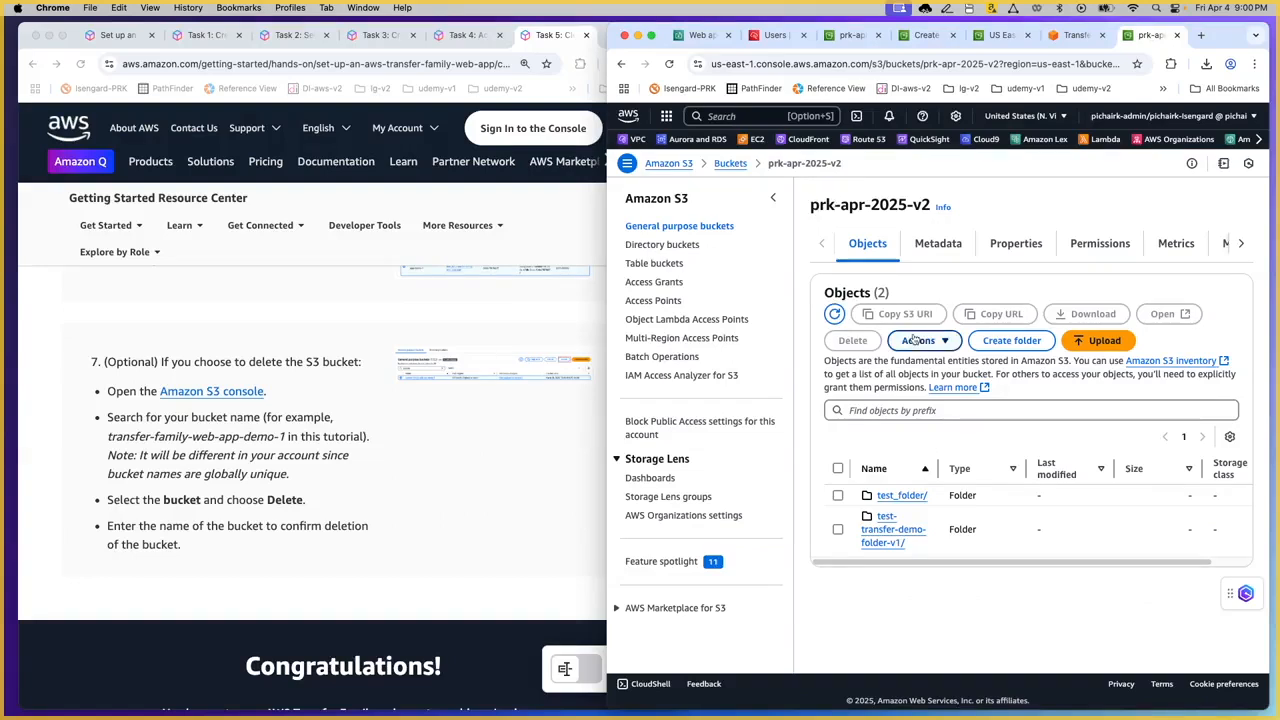
left_click(507, 473)
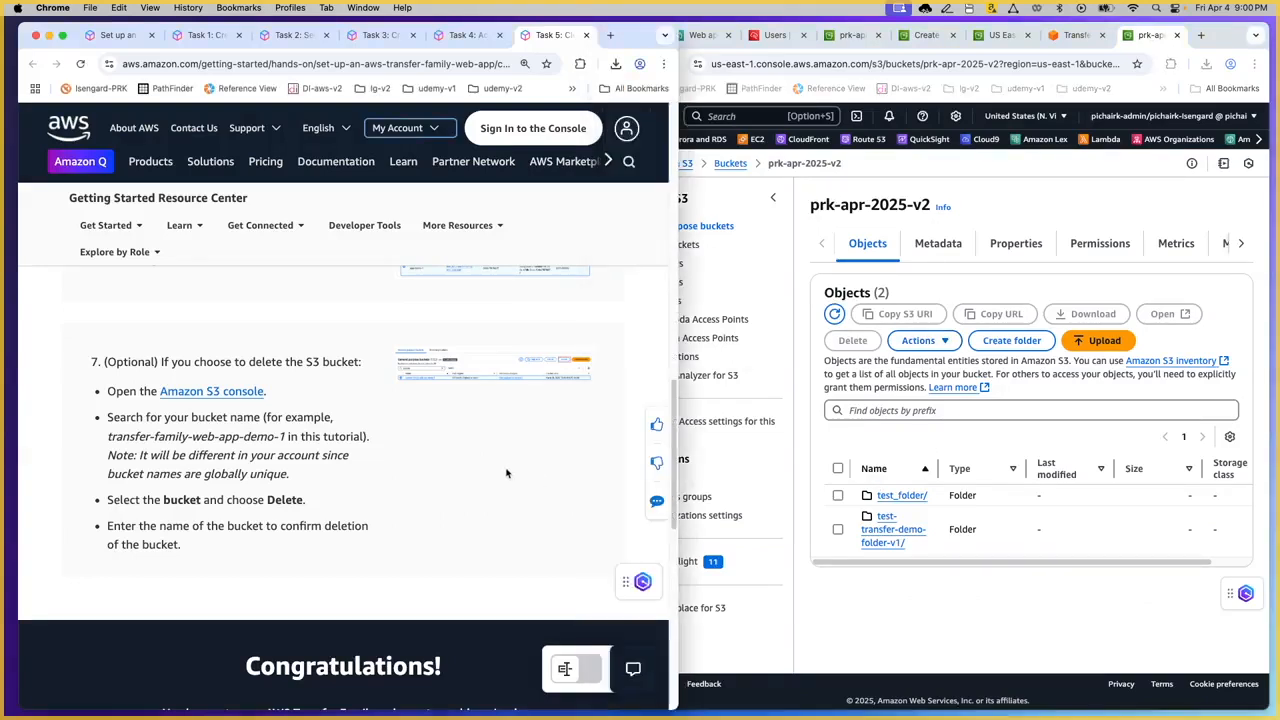
scroll(500, 470, "down", 5)
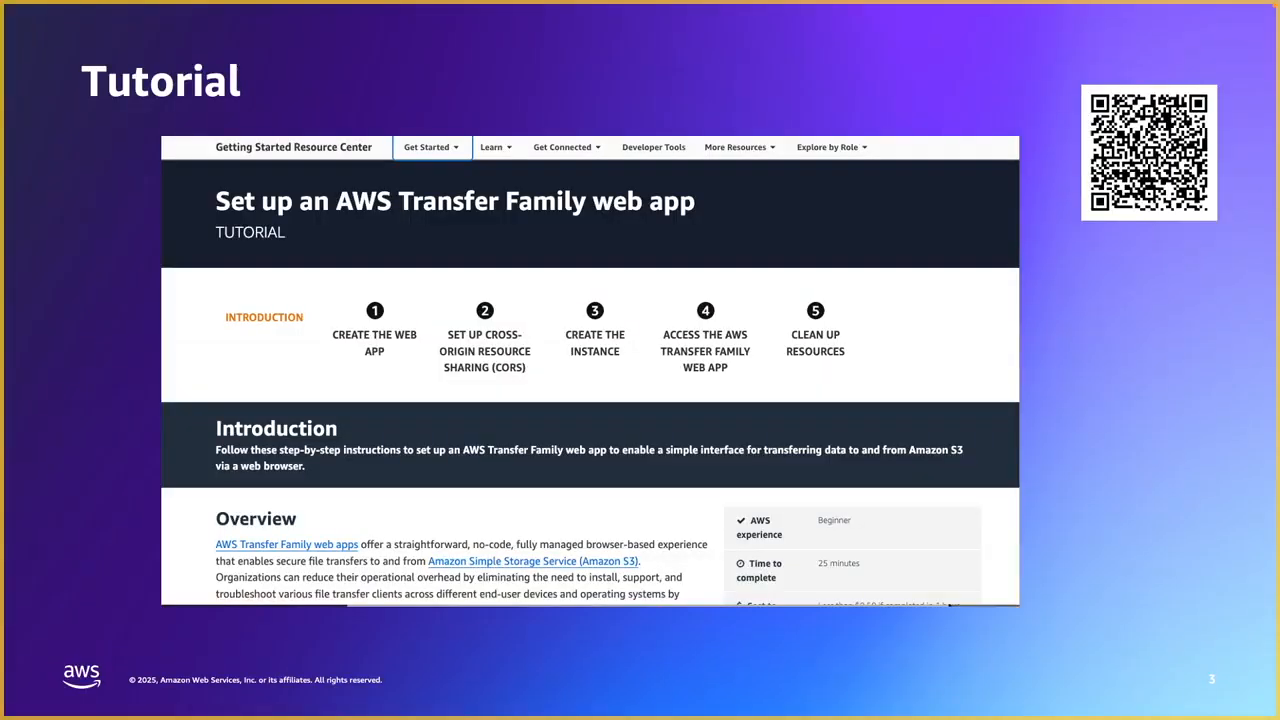
key("Right")
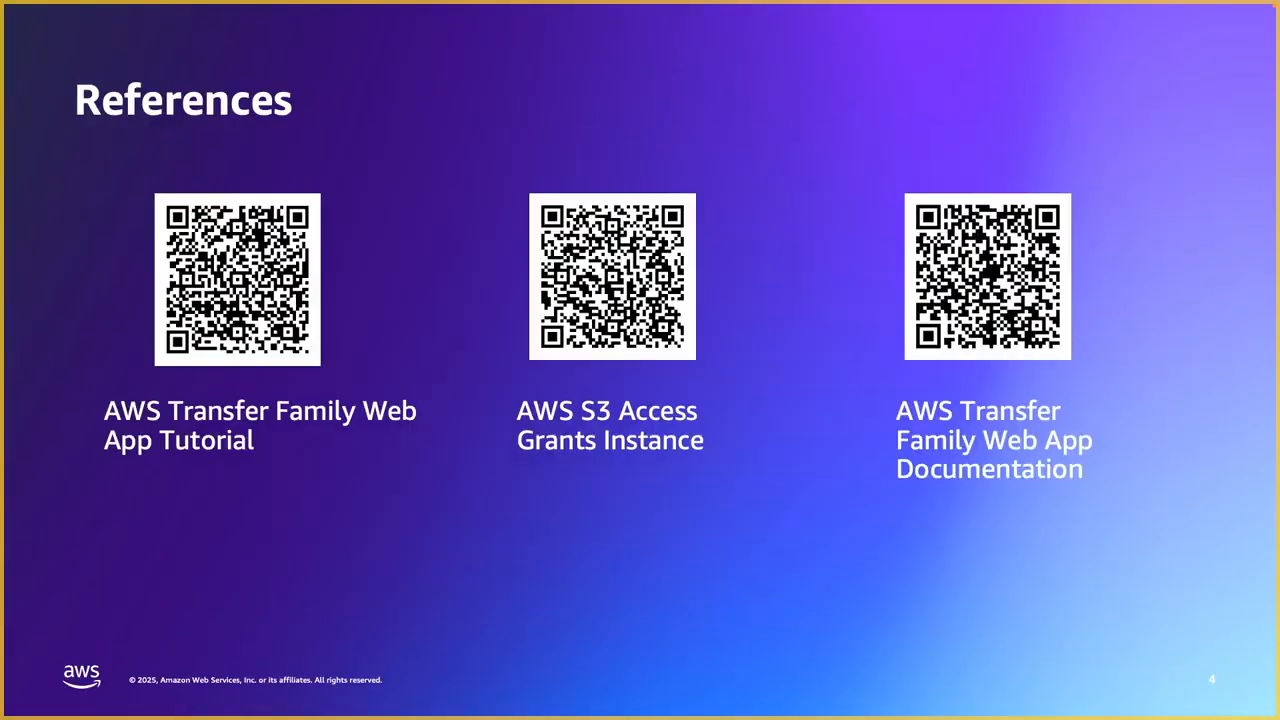